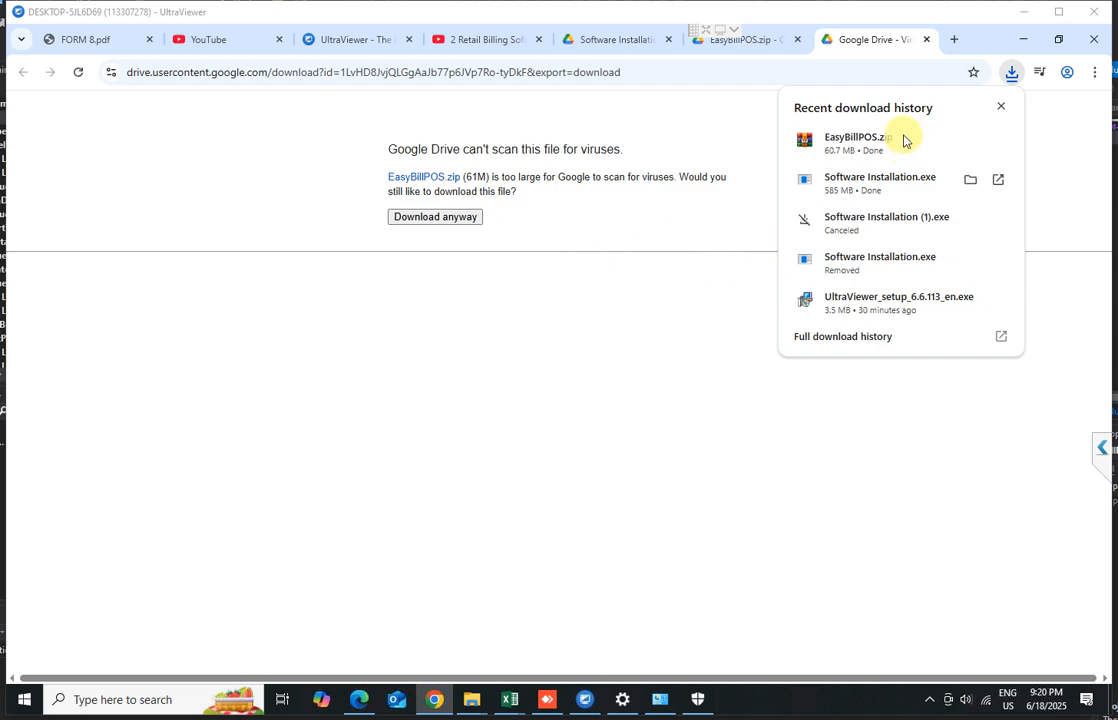
Open the downloaded Software Installation.exe from its Downloads folder
click(970, 183)
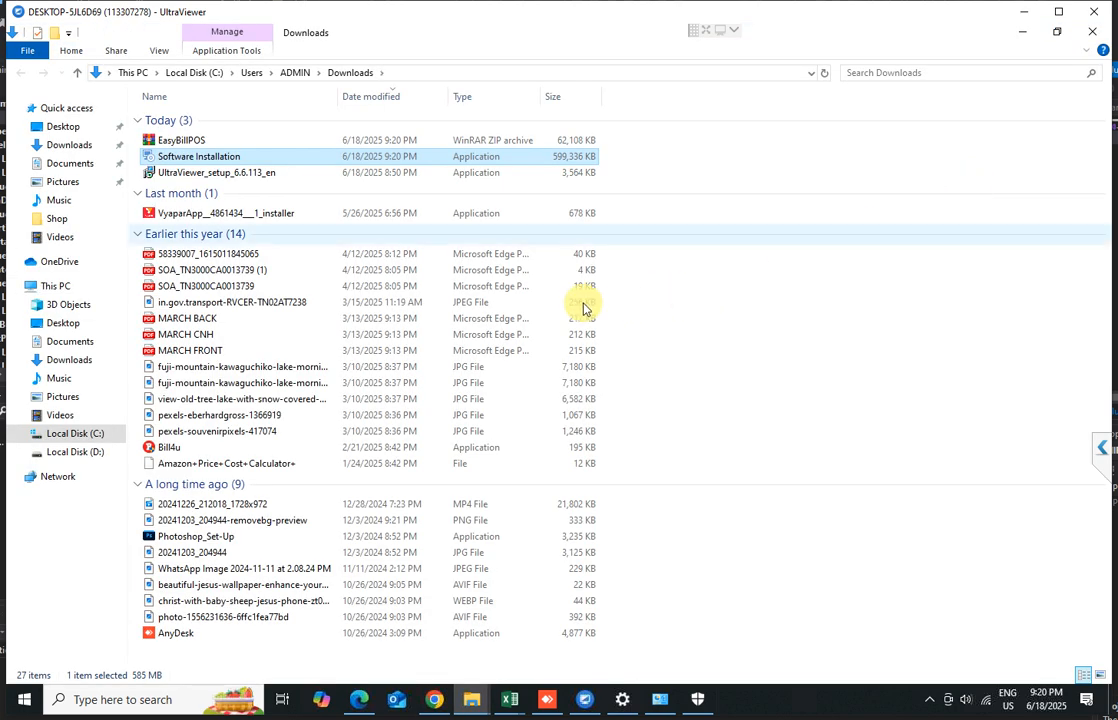
right_click(216, 160)
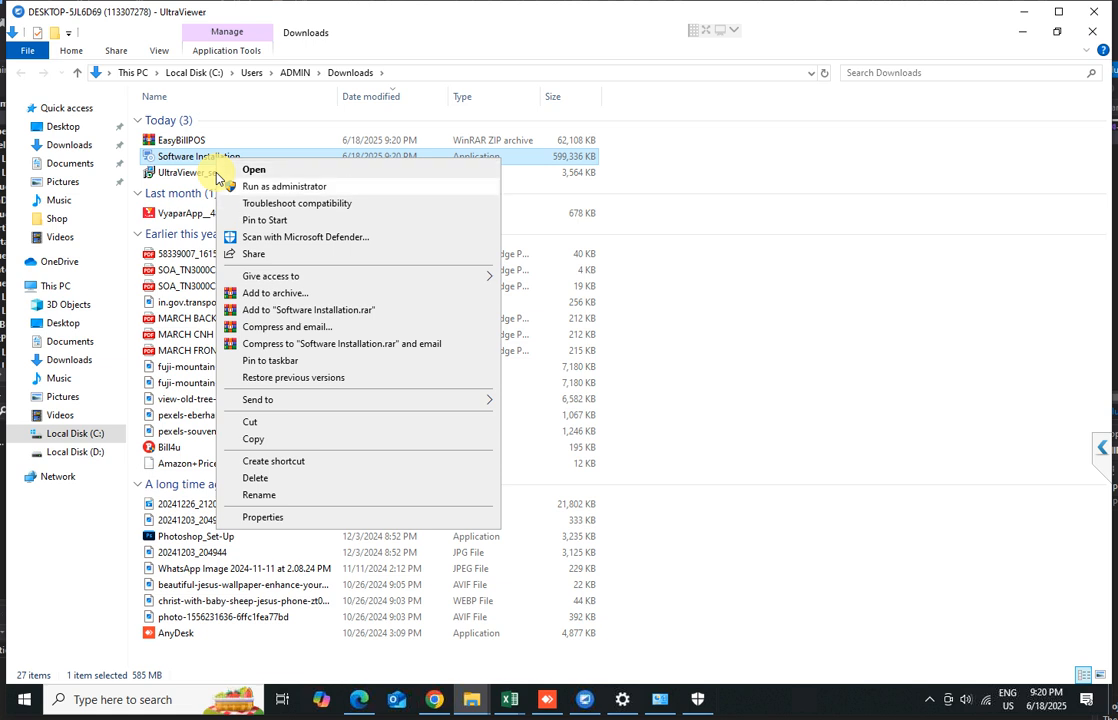
click(217, 172)
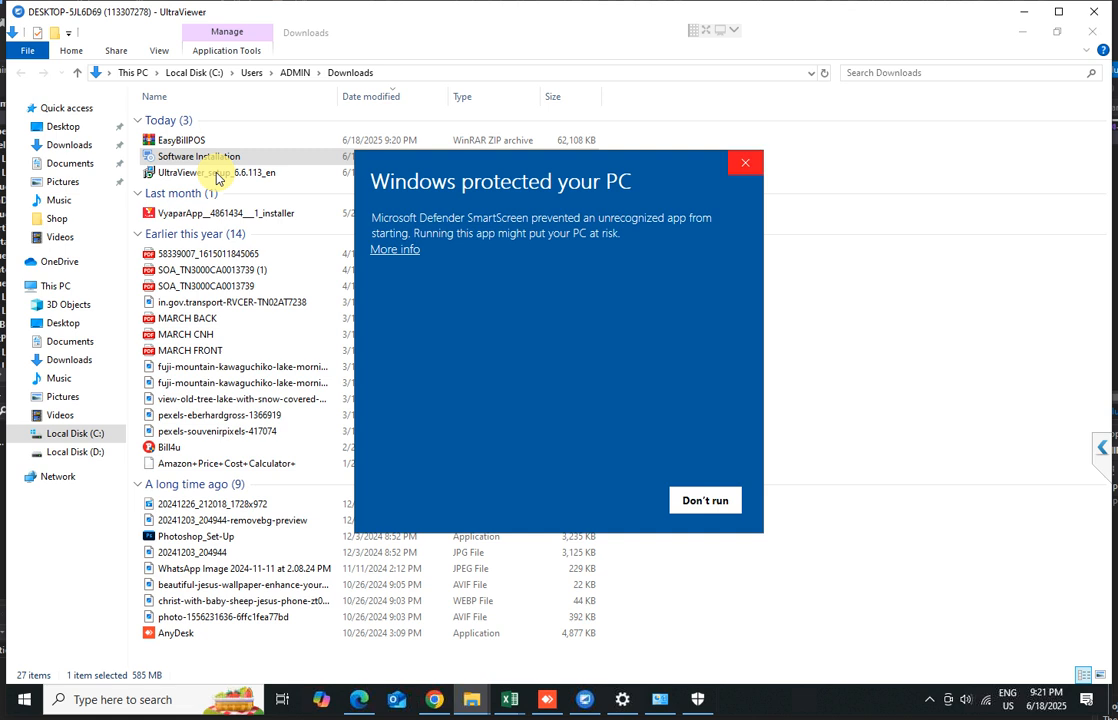
Allow the unrecognized installer to run past the SmartScreen warning and User Account Control prompt
click(405, 250)
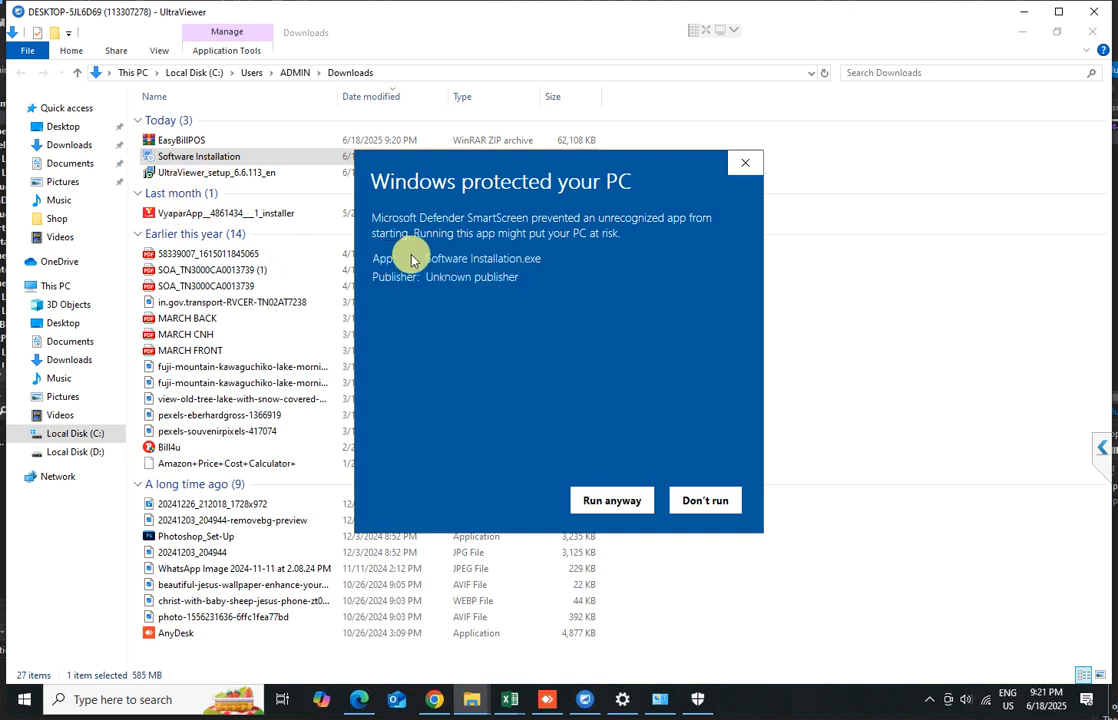
click(612, 501)
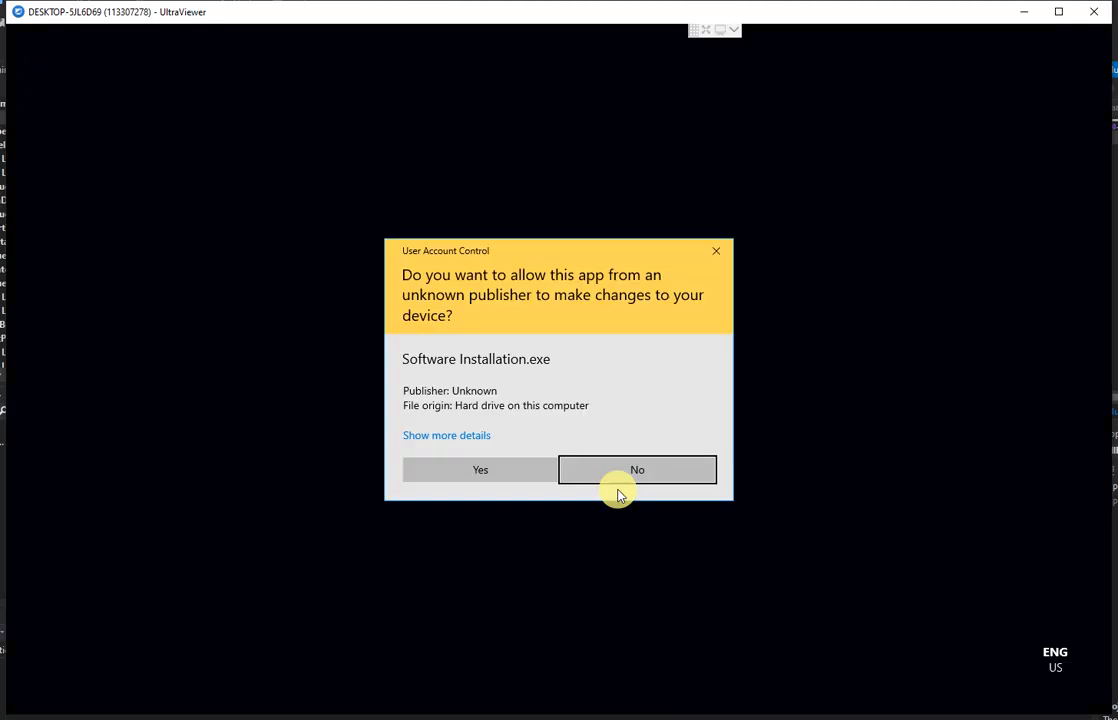
click(618, 490)
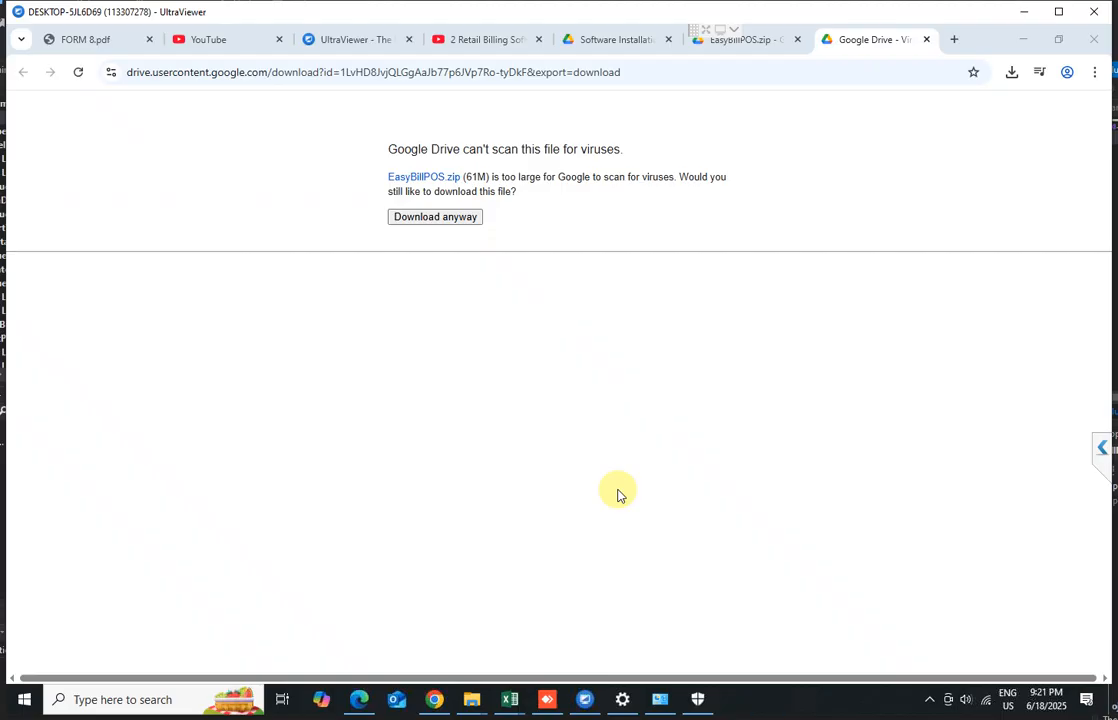
Proceed with installing the three selected prerequisites in Software Installation Setup
click(640, 480)
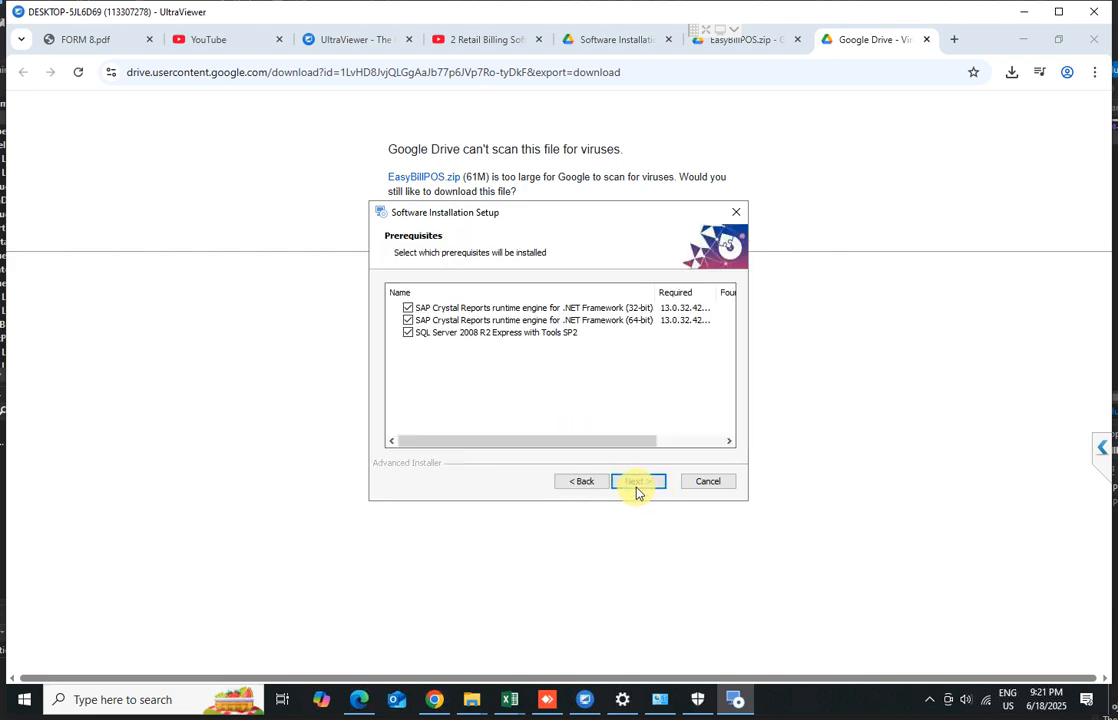
click(646, 482)
click(640, 481)
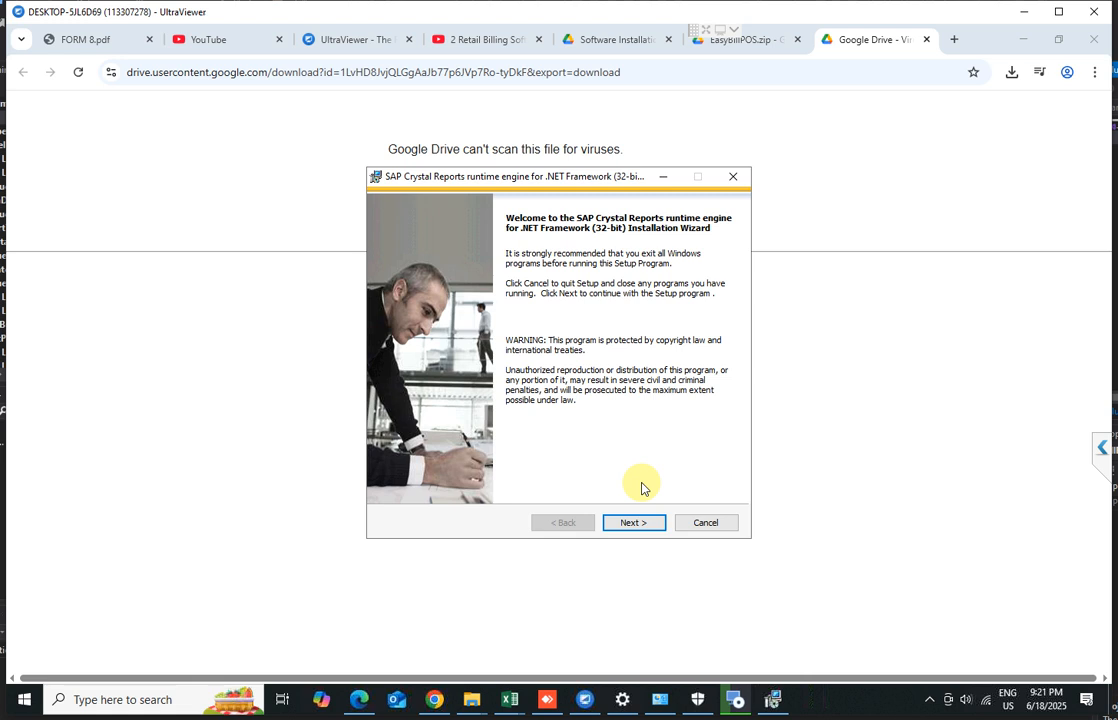
Install the SAP Crystal Reports runtime engine for .NET Framework (32-bit), accepting the license agreement, and finish the wizard
click(634, 524)
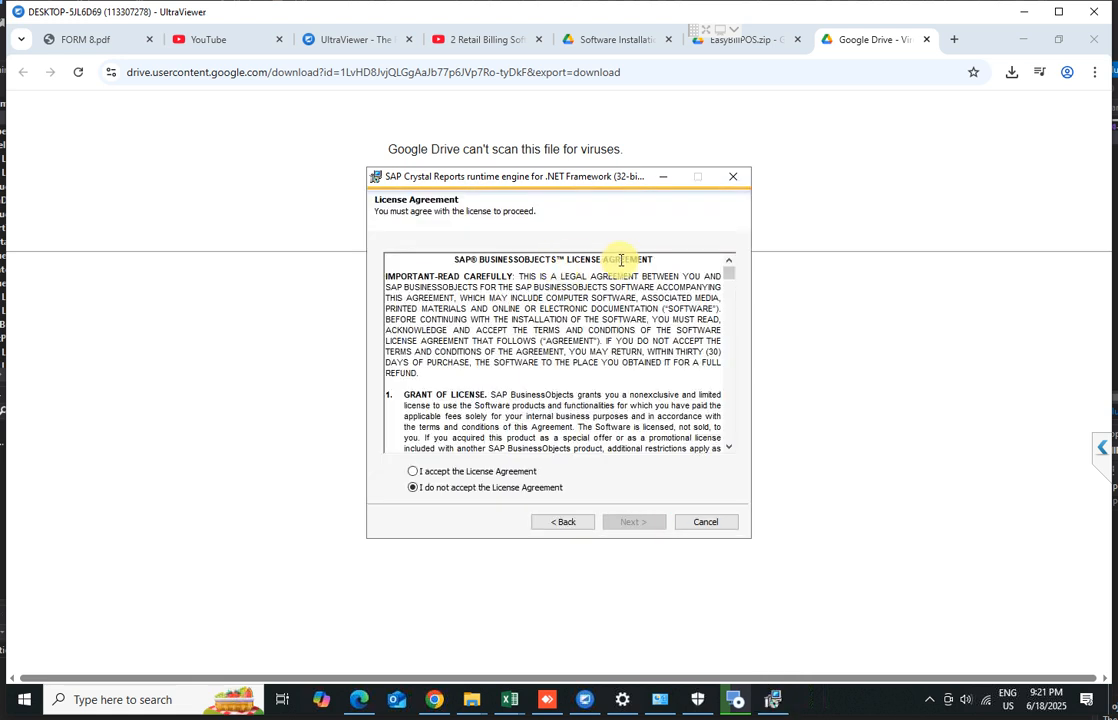
click(440, 476)
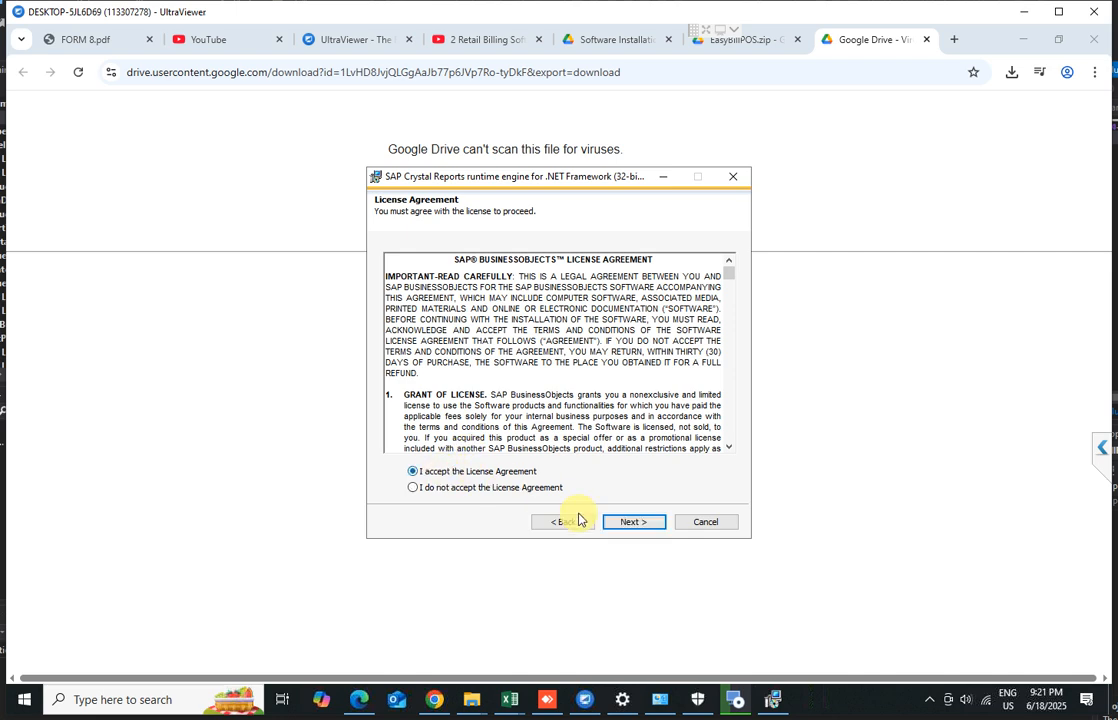
click(616, 521)
click(621, 522)
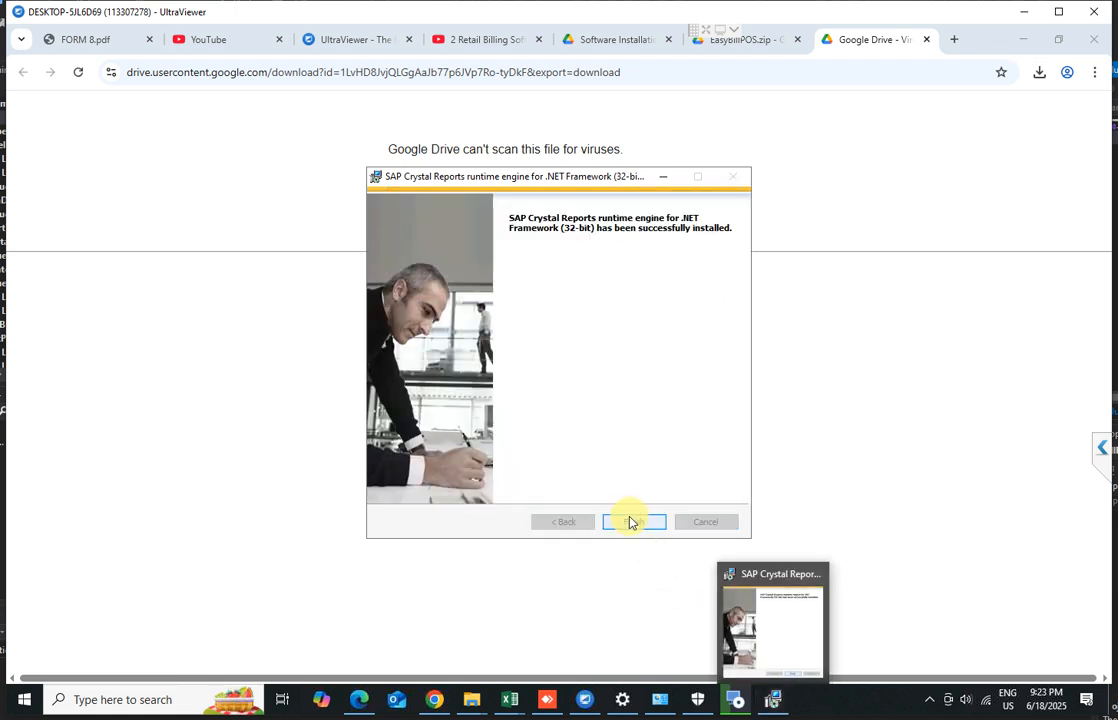
click(631, 524)
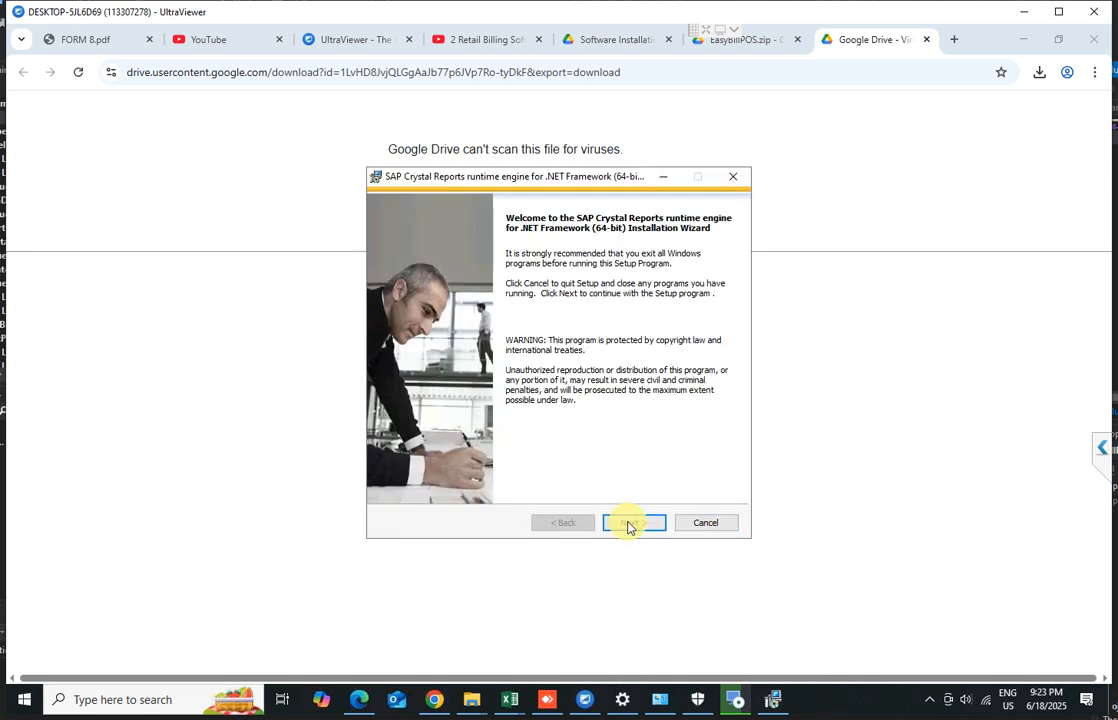
Install the SAP Crystal Reports runtime engine for .NET Framework (64-bit), accepting the license agreement, and finish the wizard
click(628, 524)
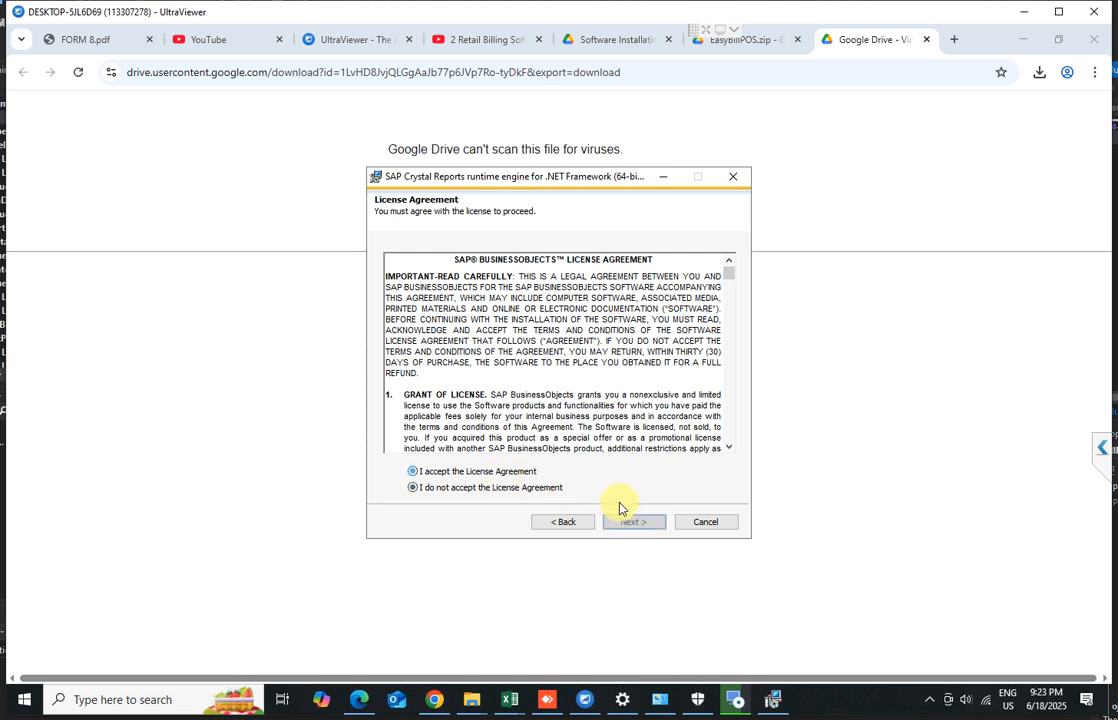
key(Up)
click(642, 524)
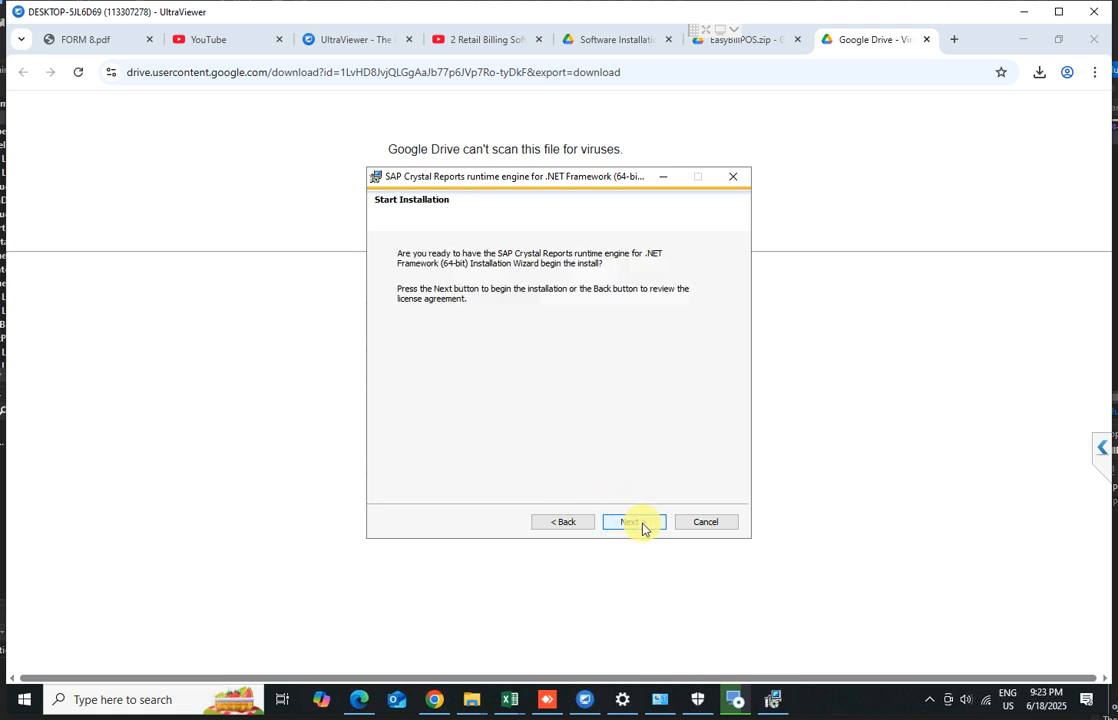
click(634, 522)
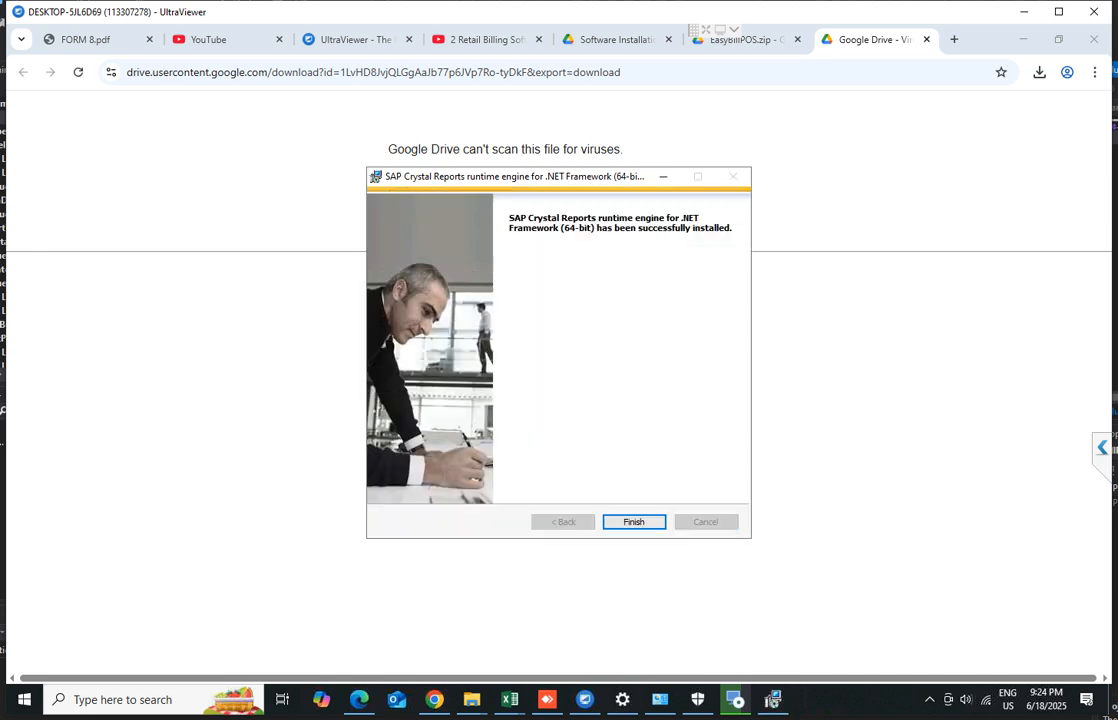
click(634, 522)
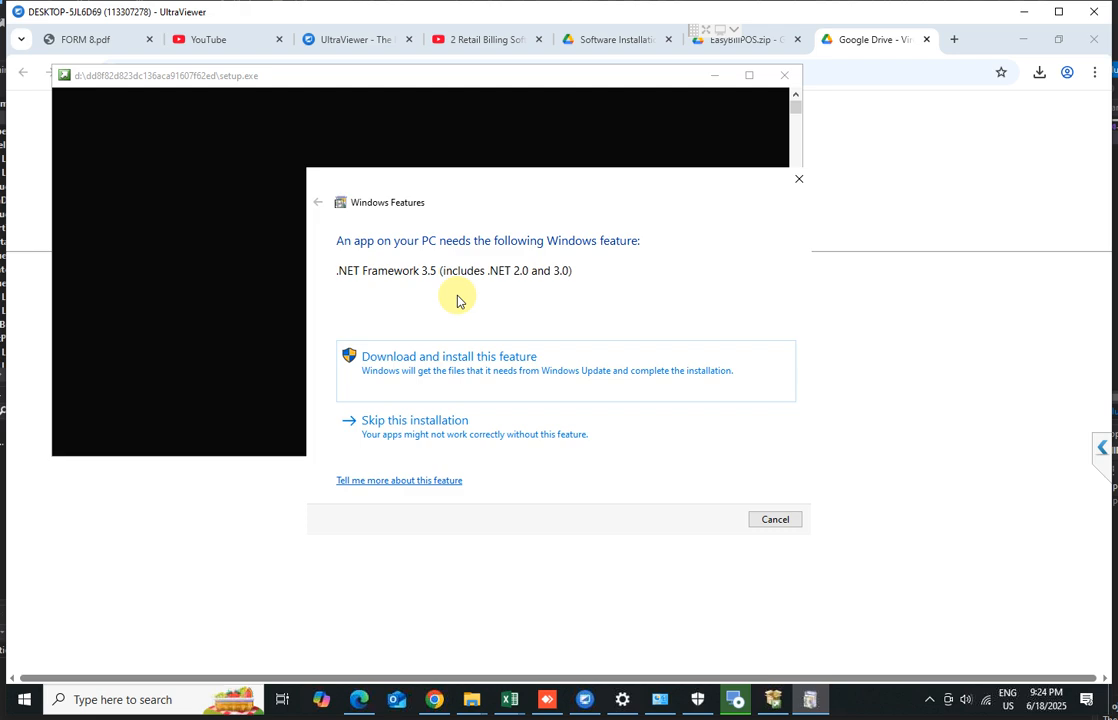
click(26, 699)
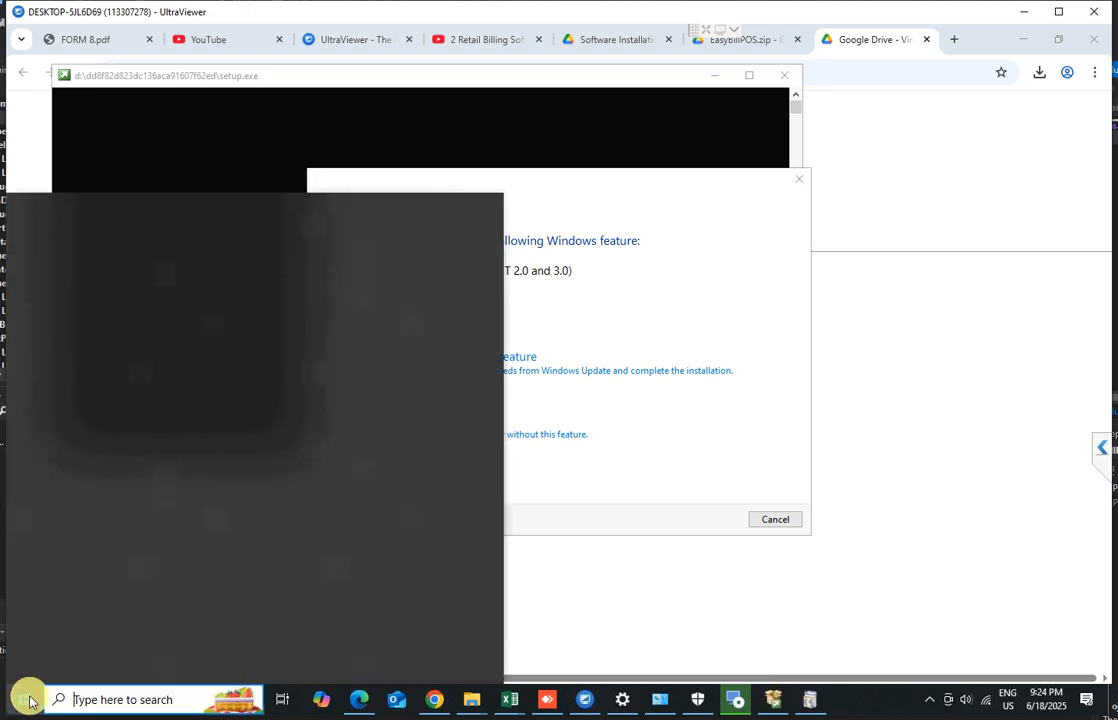
click(21, 634)
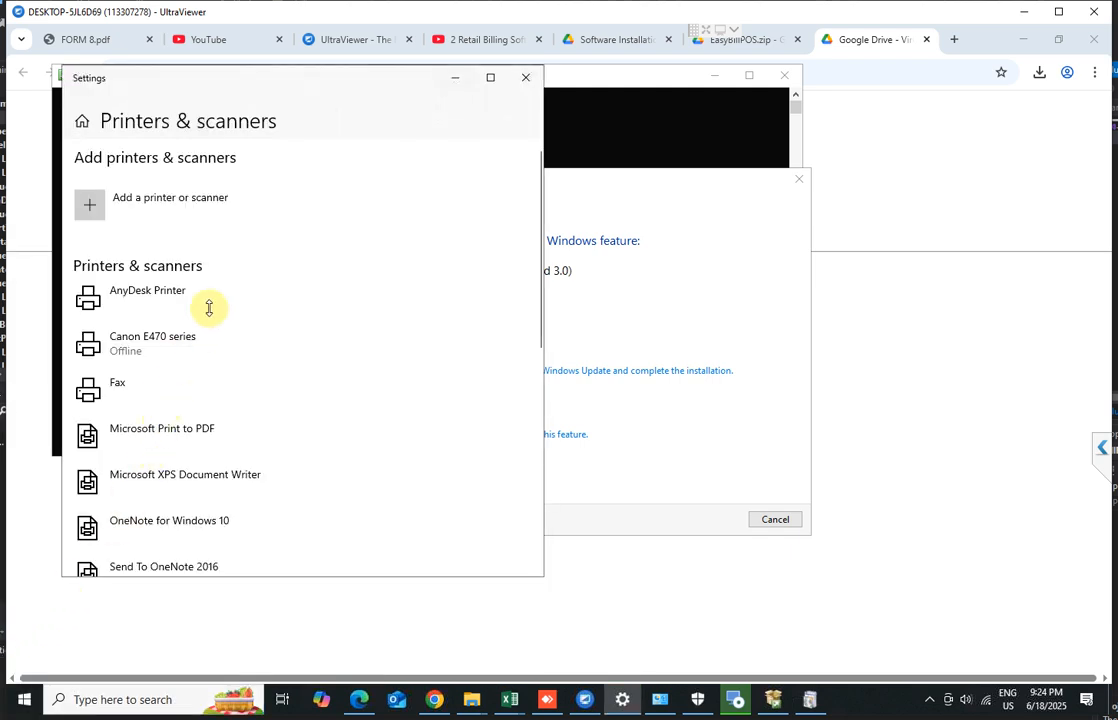
click(525, 77)
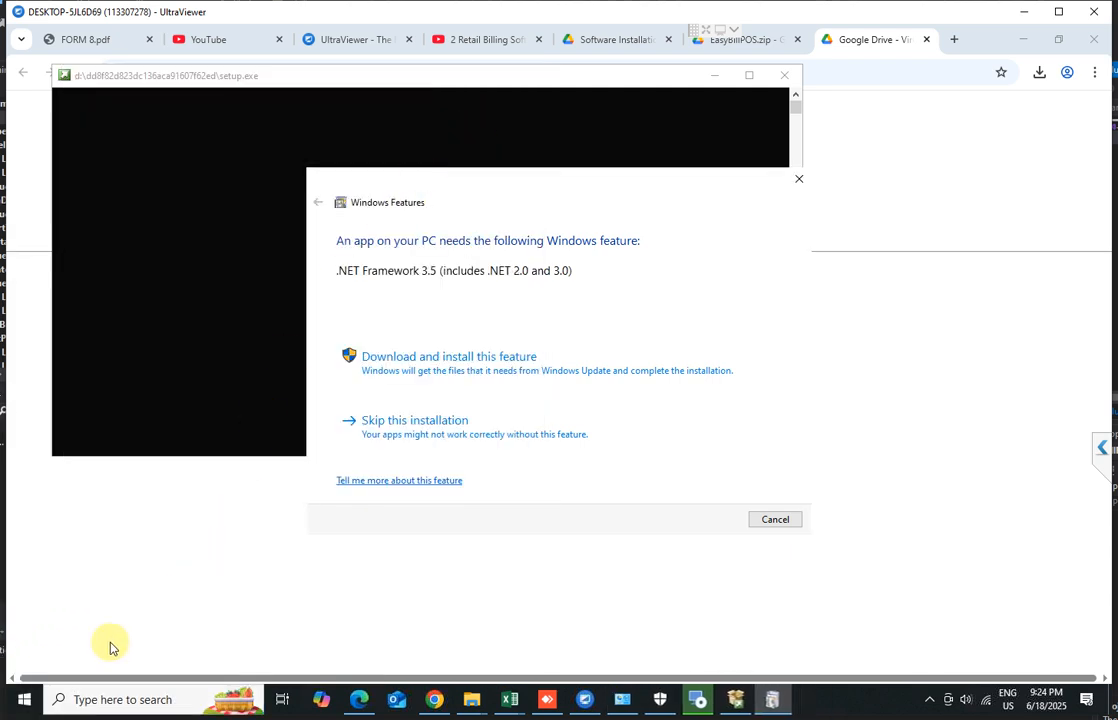
Open Windows Update in Settings, check for updates, and minimize the Settings window
click(22, 699)
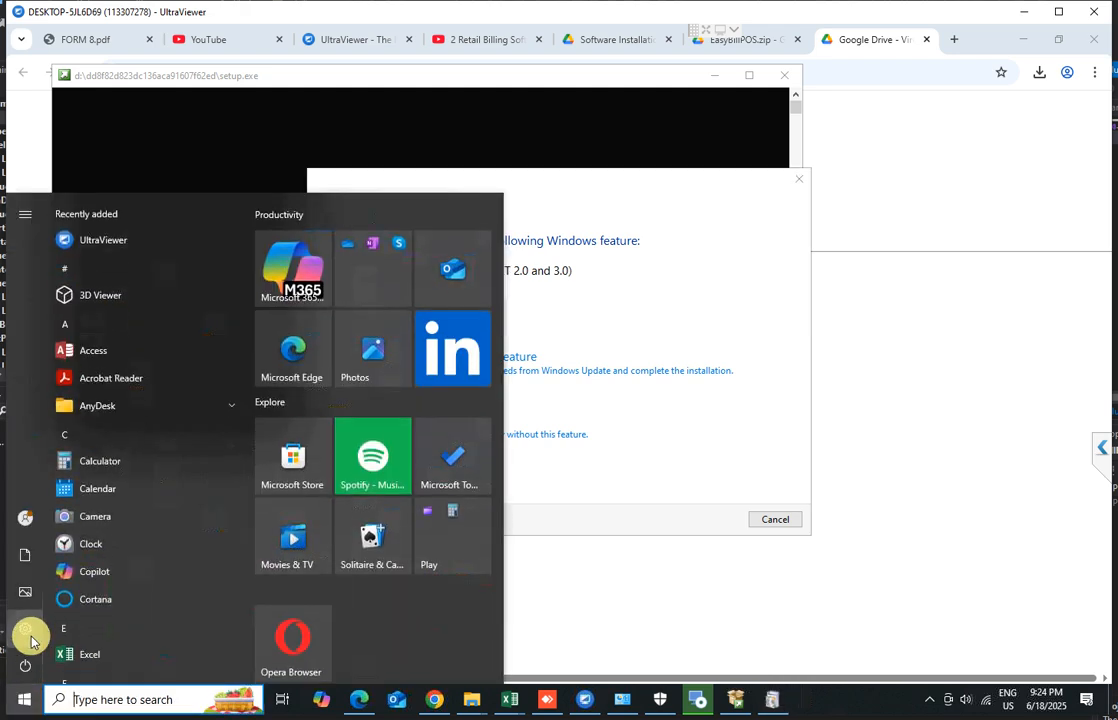
click(28, 634)
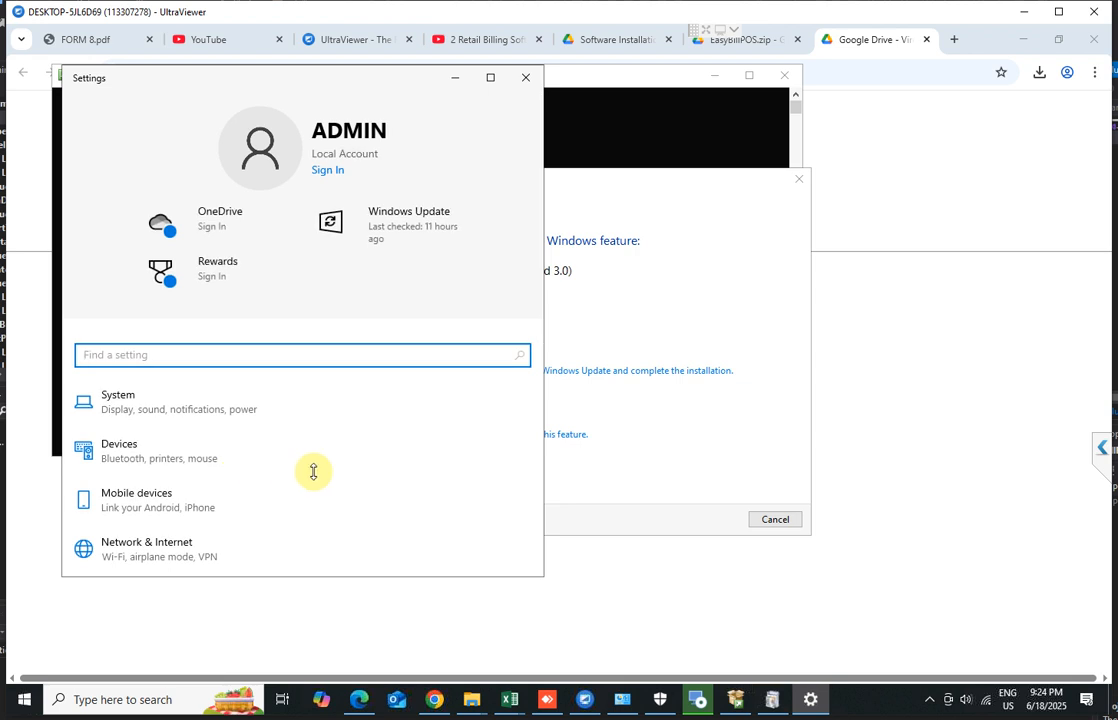
scroll(313, 471, down, 5)
click(490, 77)
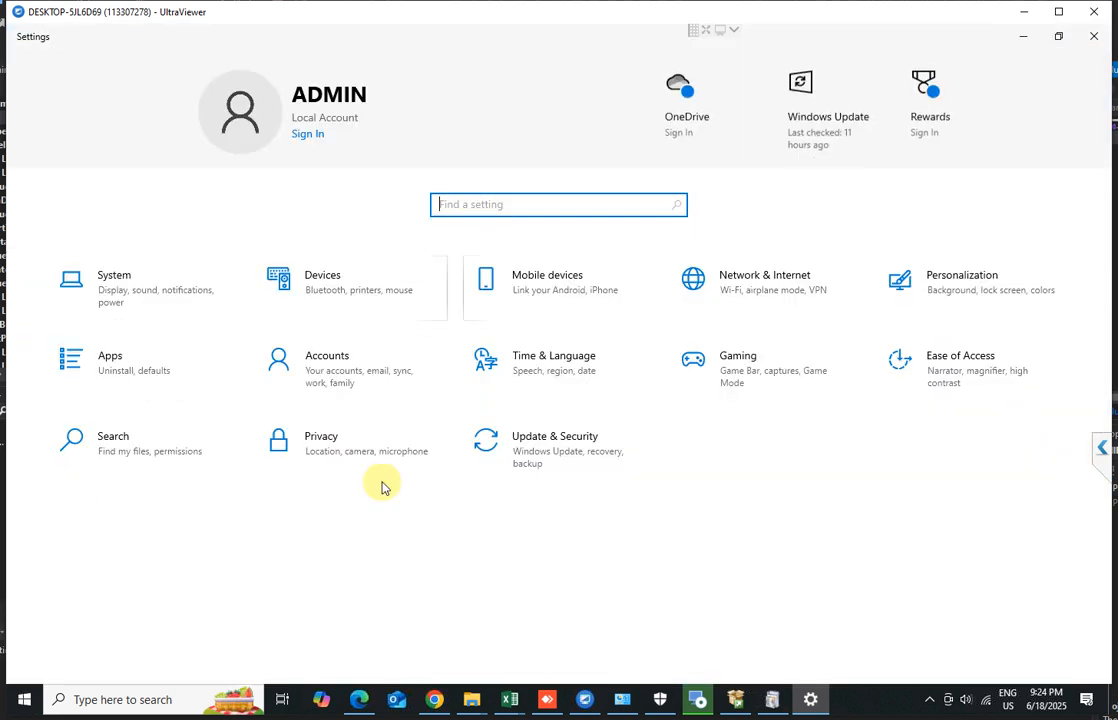
click(553, 450)
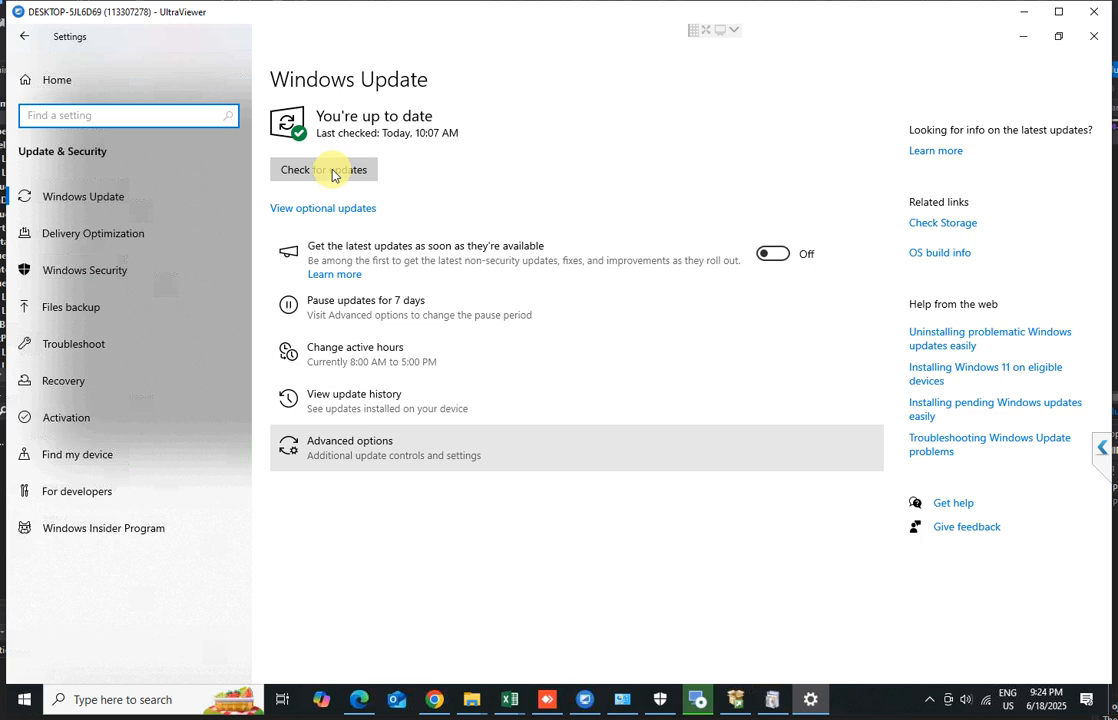
click(332, 172)
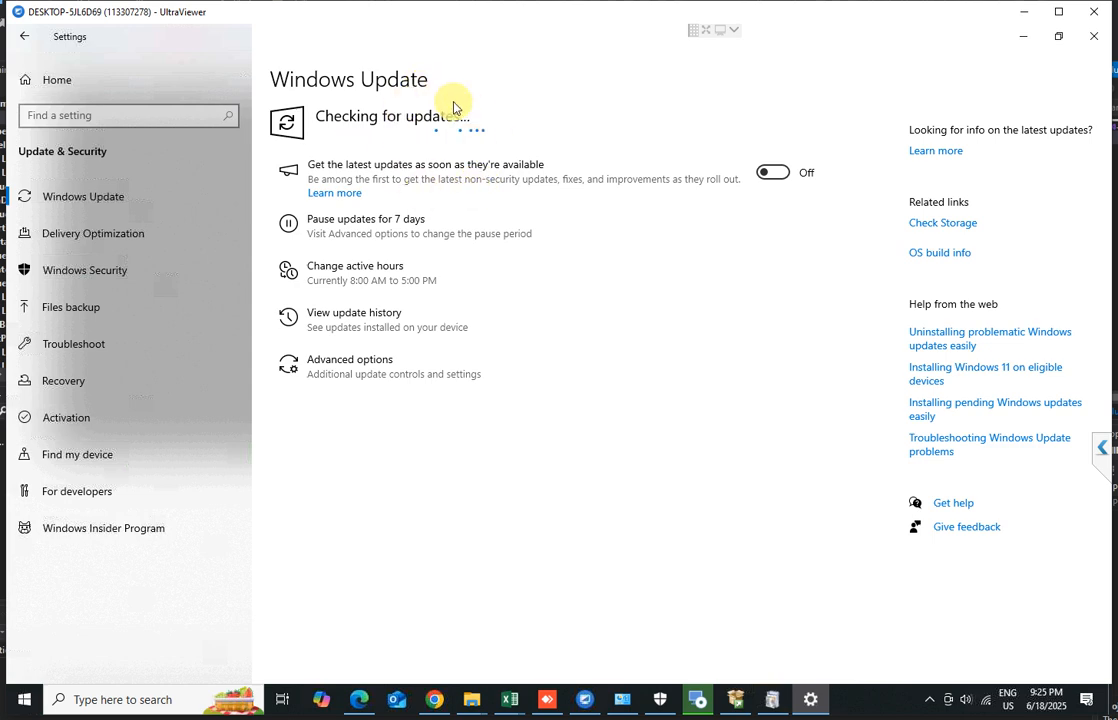
click(1021, 40)
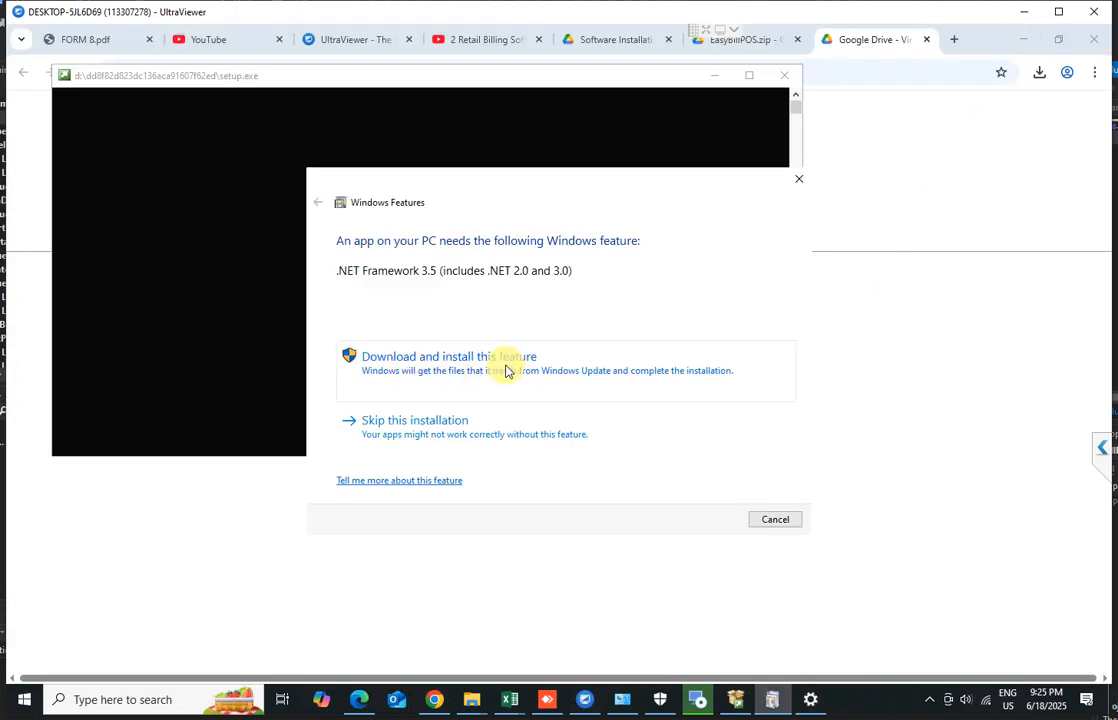
Download and install the .NET Framework 3.5 Windows feature, then close the dialog
click(445, 375)
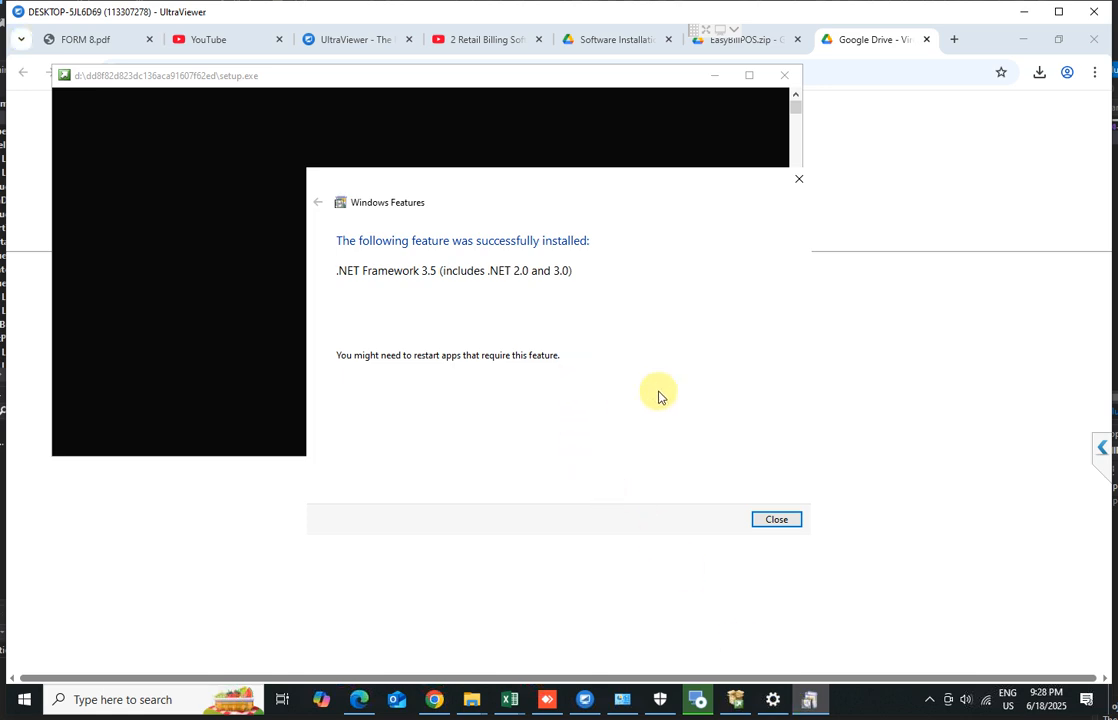
click(781, 519)
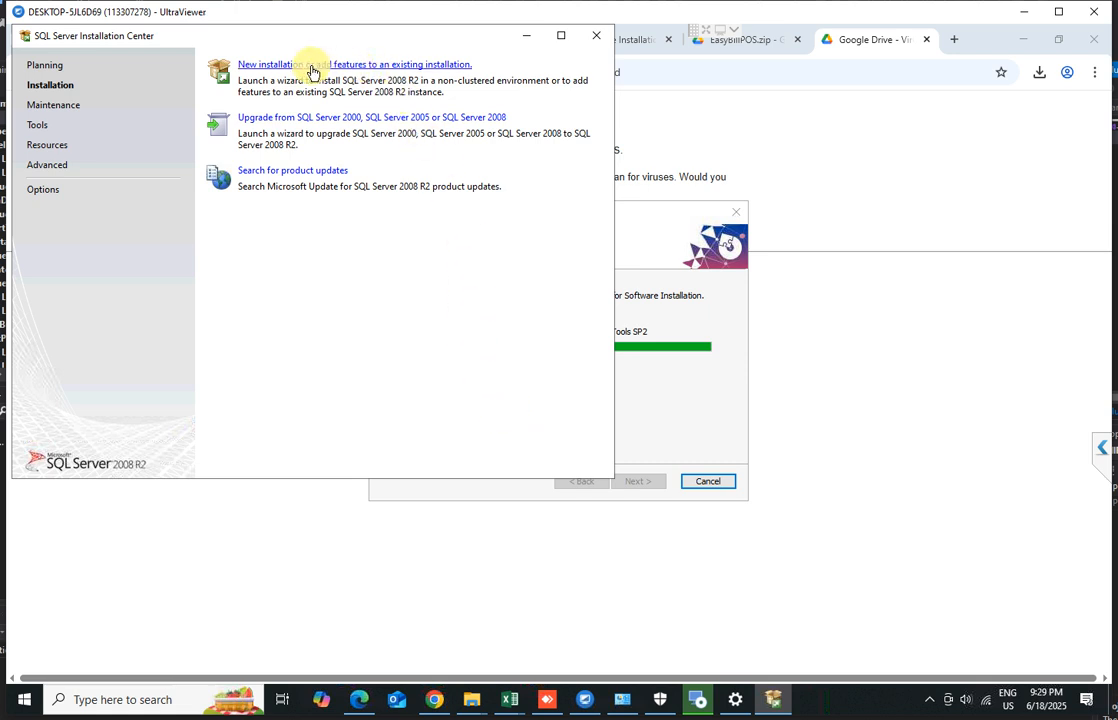
Start a new SQL Server 2008 R2 installation and accept the license terms
click(362, 66)
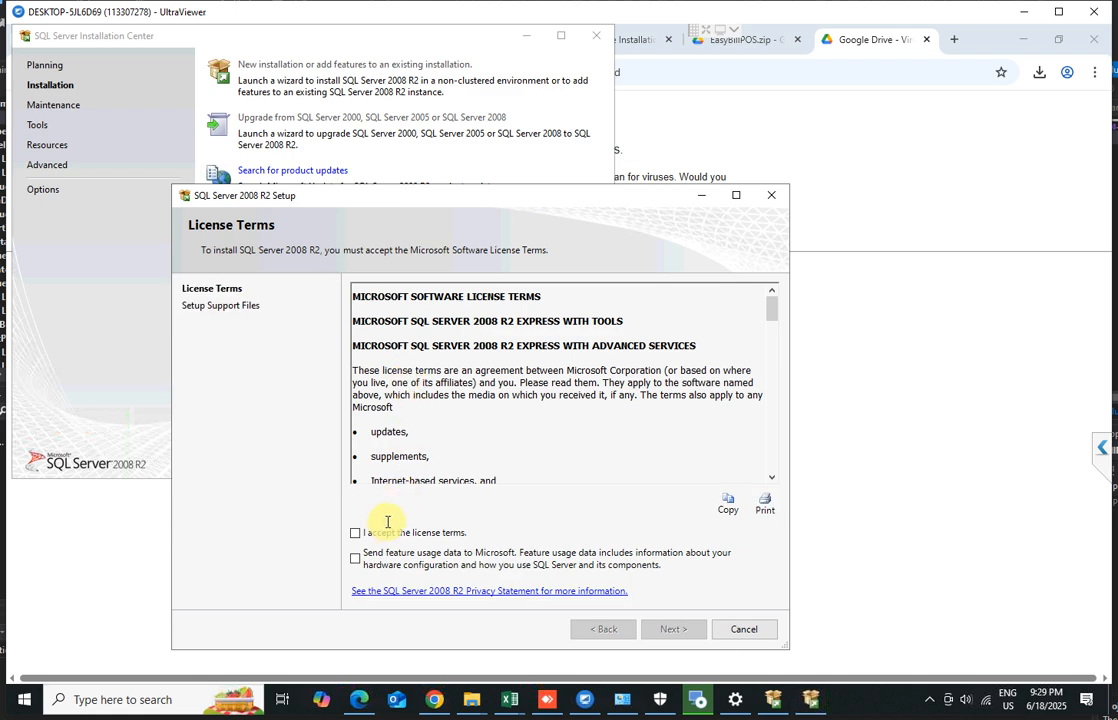
click(372, 533)
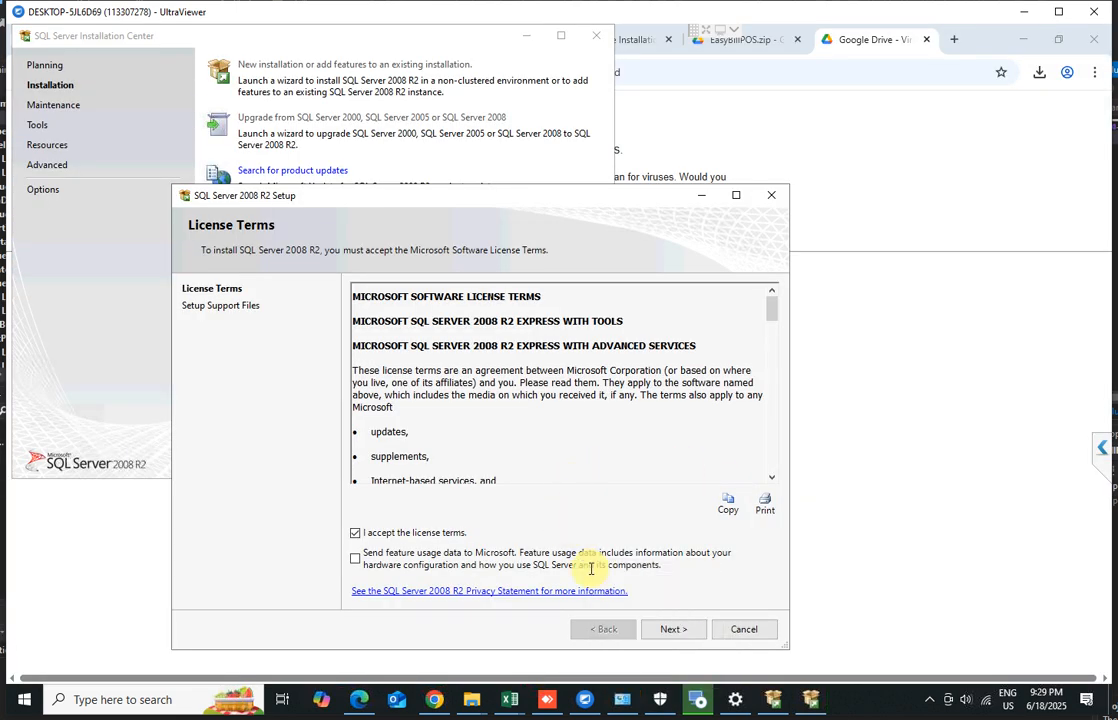
click(666, 629)
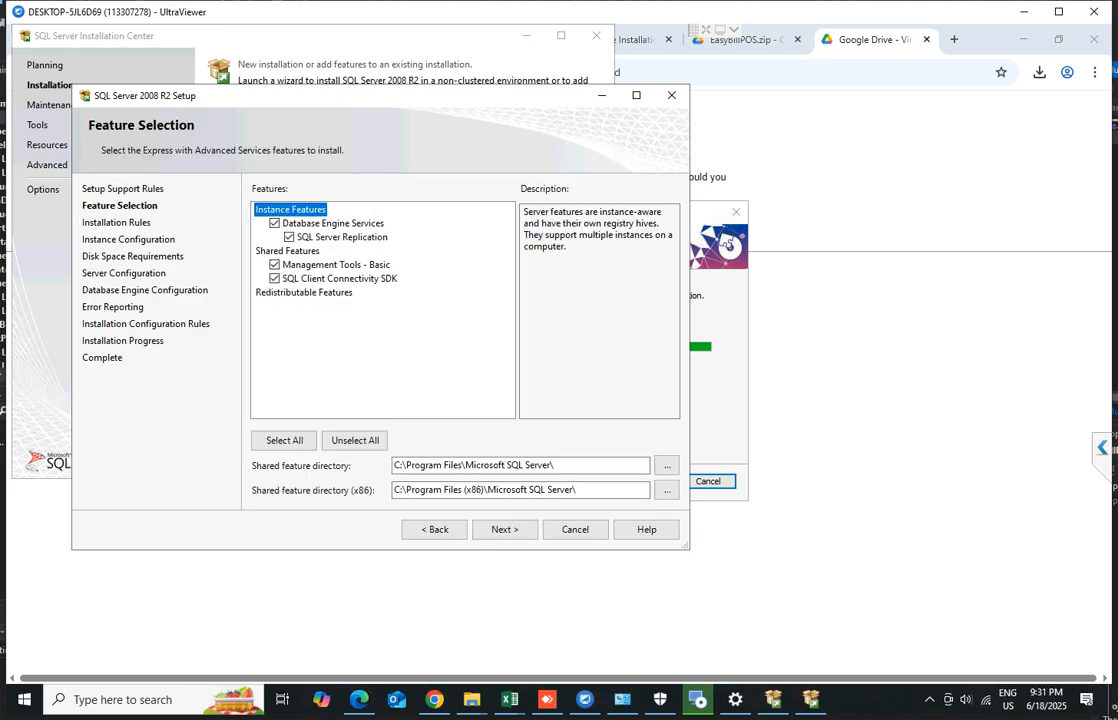
Keep the default selected features and the named instance SQLExpress in SQL Server setup
click(507, 534)
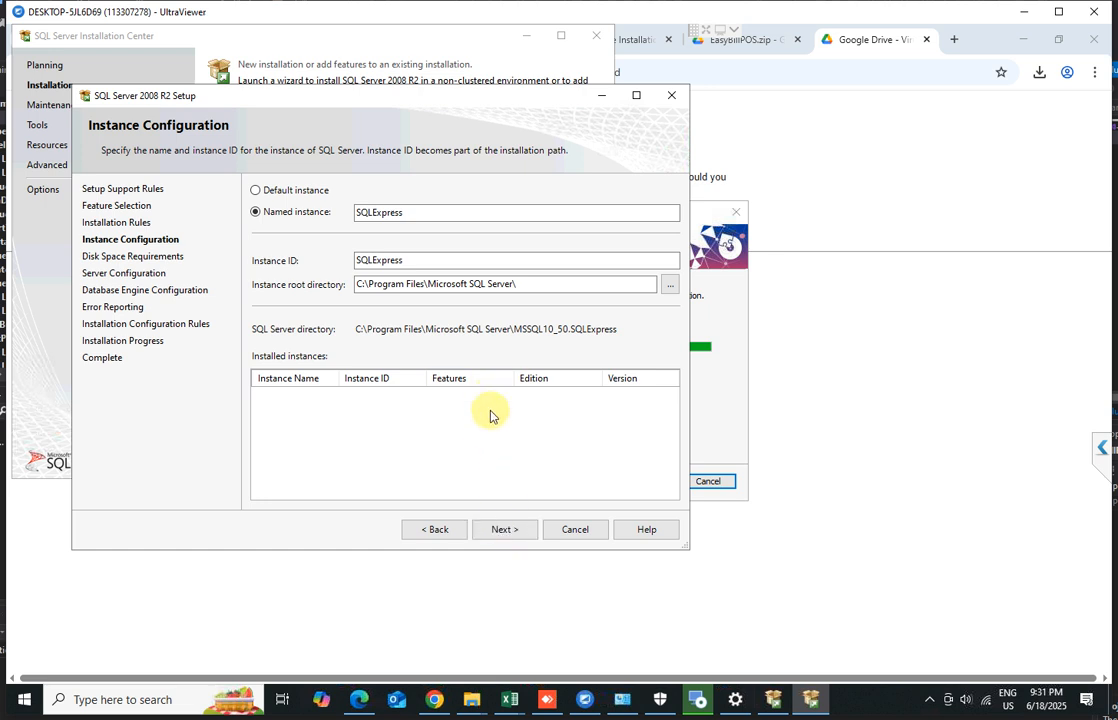
click(500, 533)
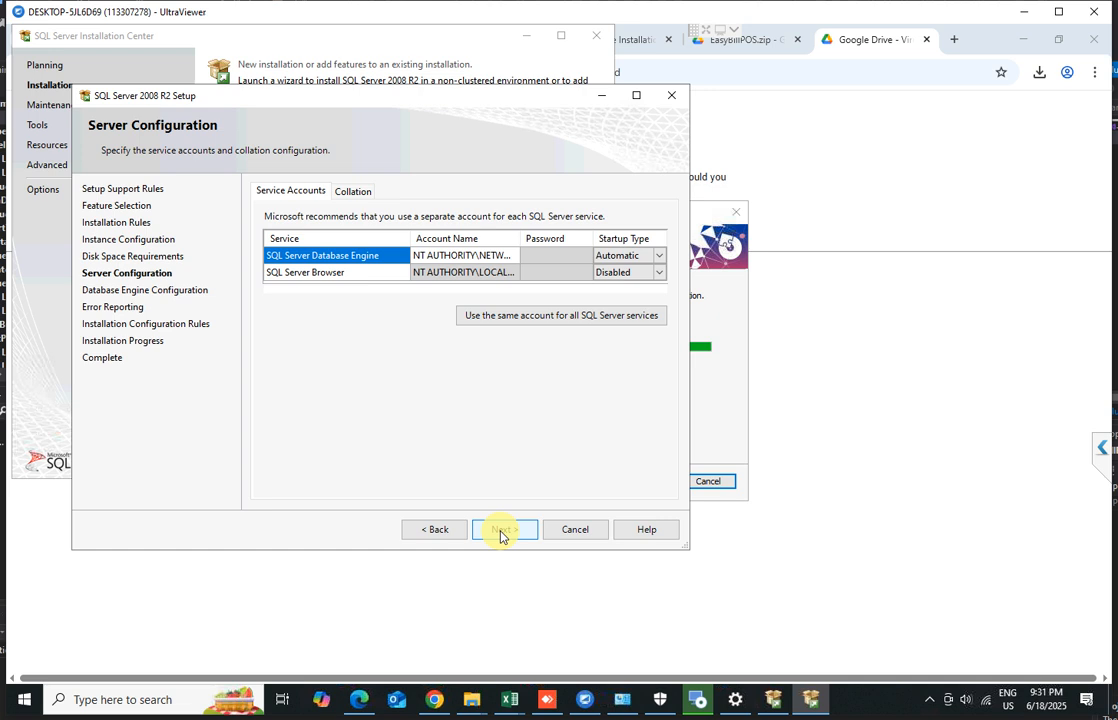
Set the SQL Server Browser service startup type to Automatic
click(660, 274)
click(659, 273)
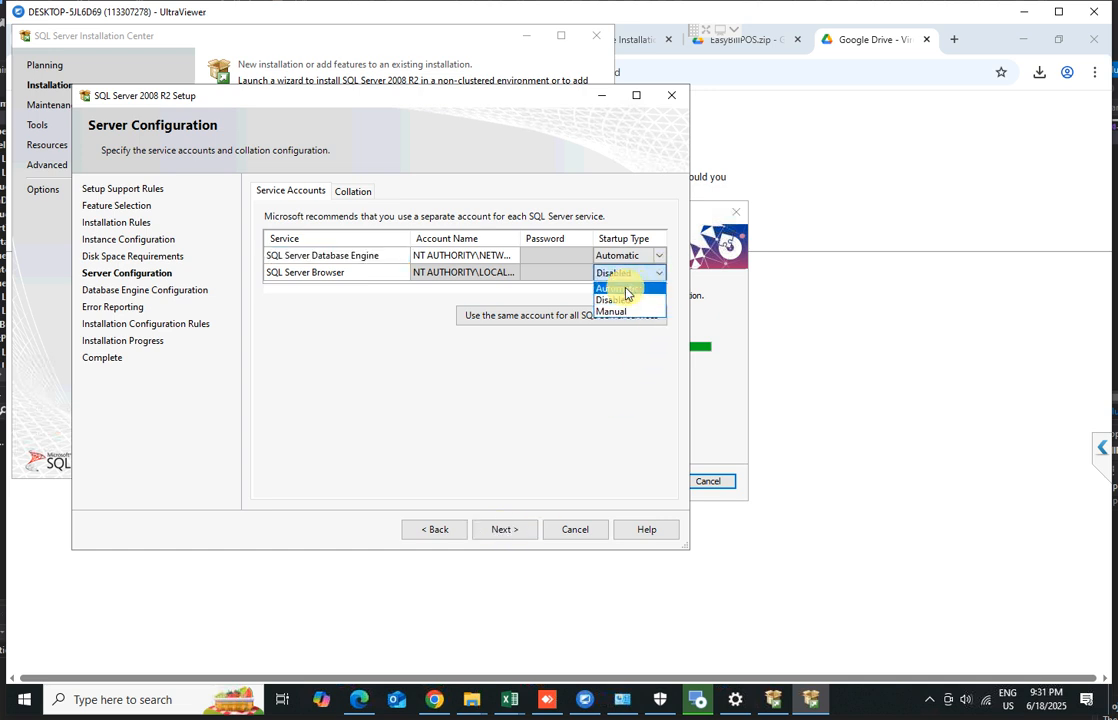
click(627, 290)
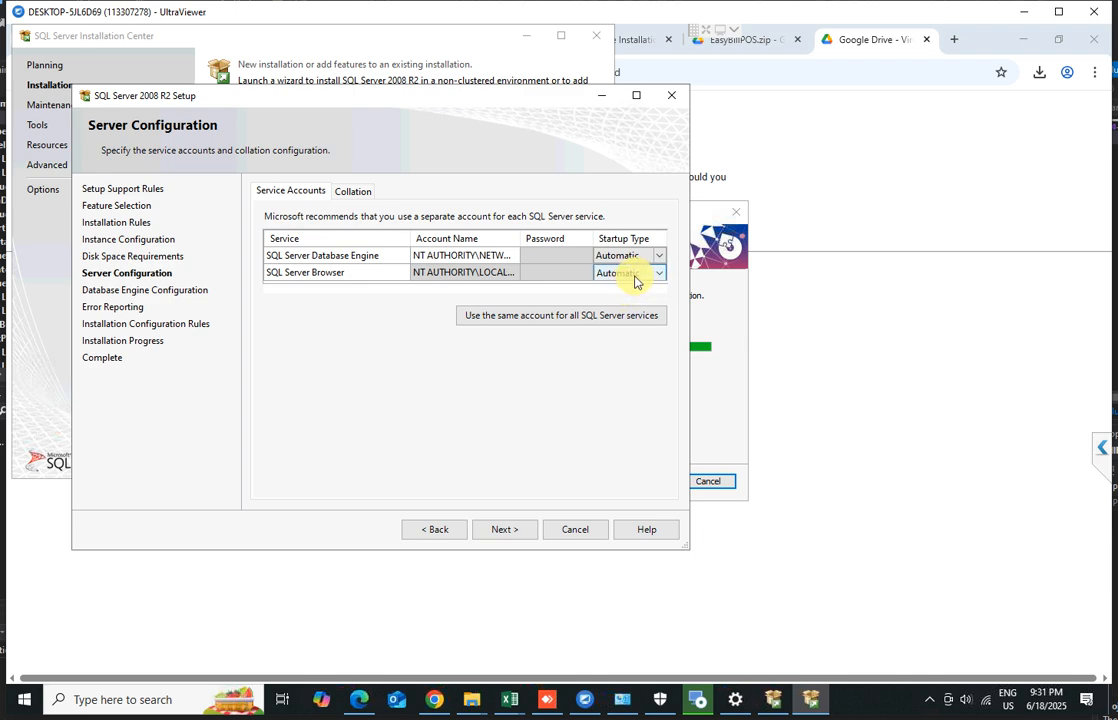
mouse_move(773, 699)
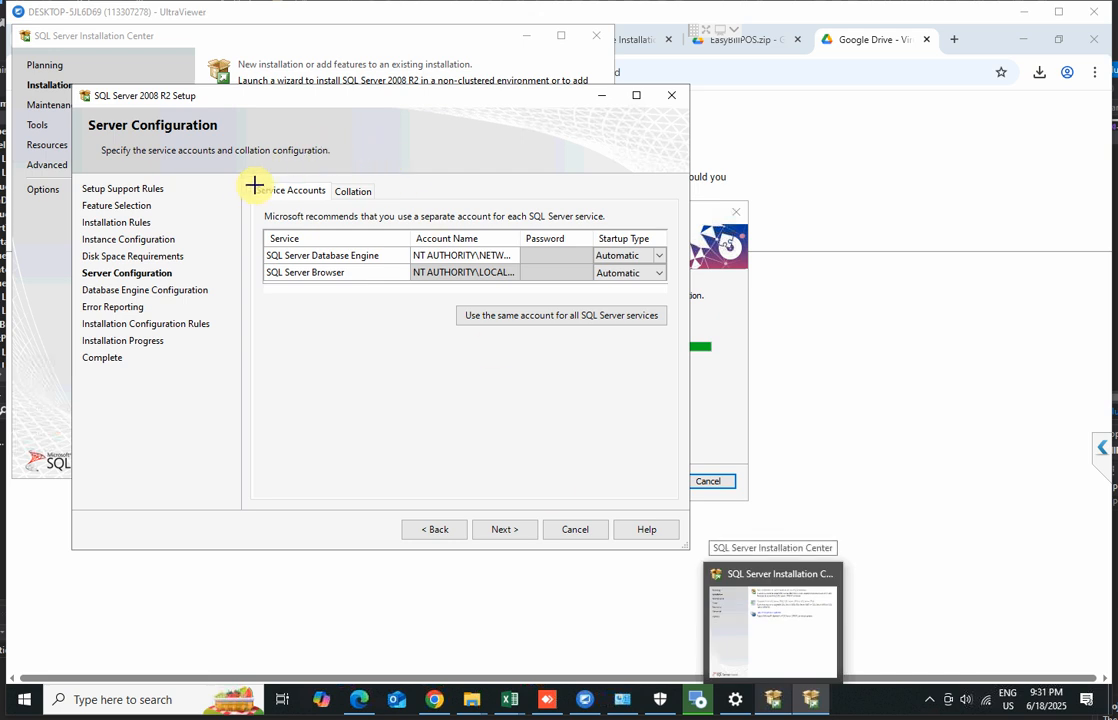
Keep both SQL Server services on Automatic startup and proceed past the Server Configuration page
drag(246, 222, 388, 303)
drag(544, 330, 677, 298)
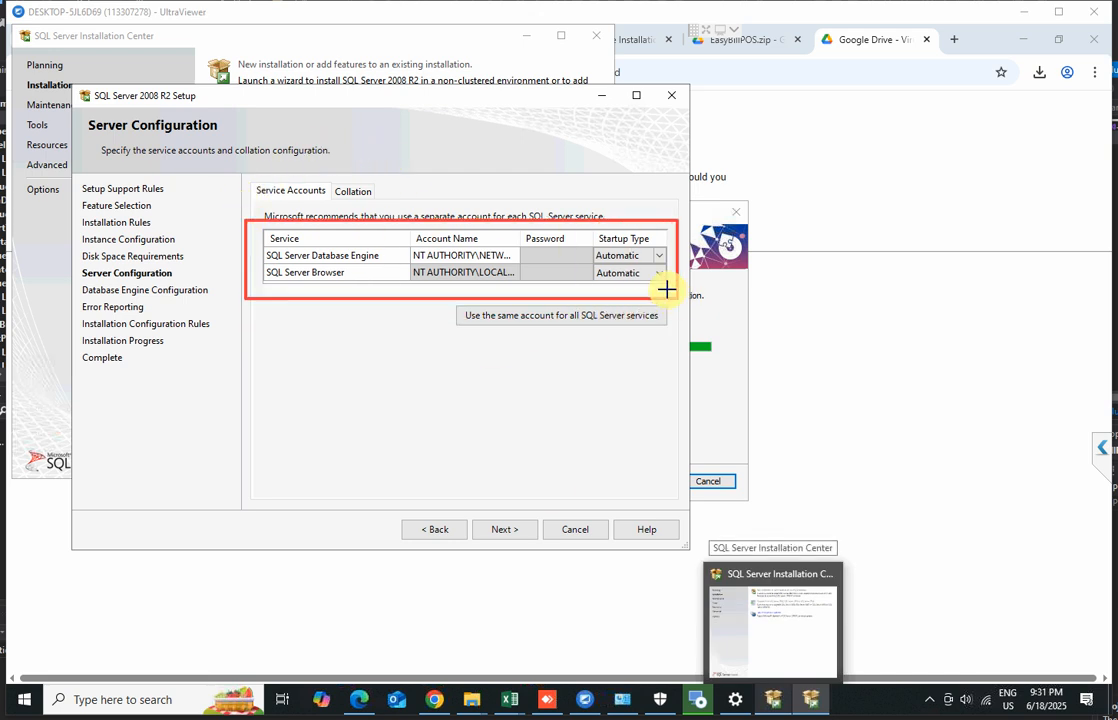
right_click(590, 262)
drag(590, 262, 669, 285)
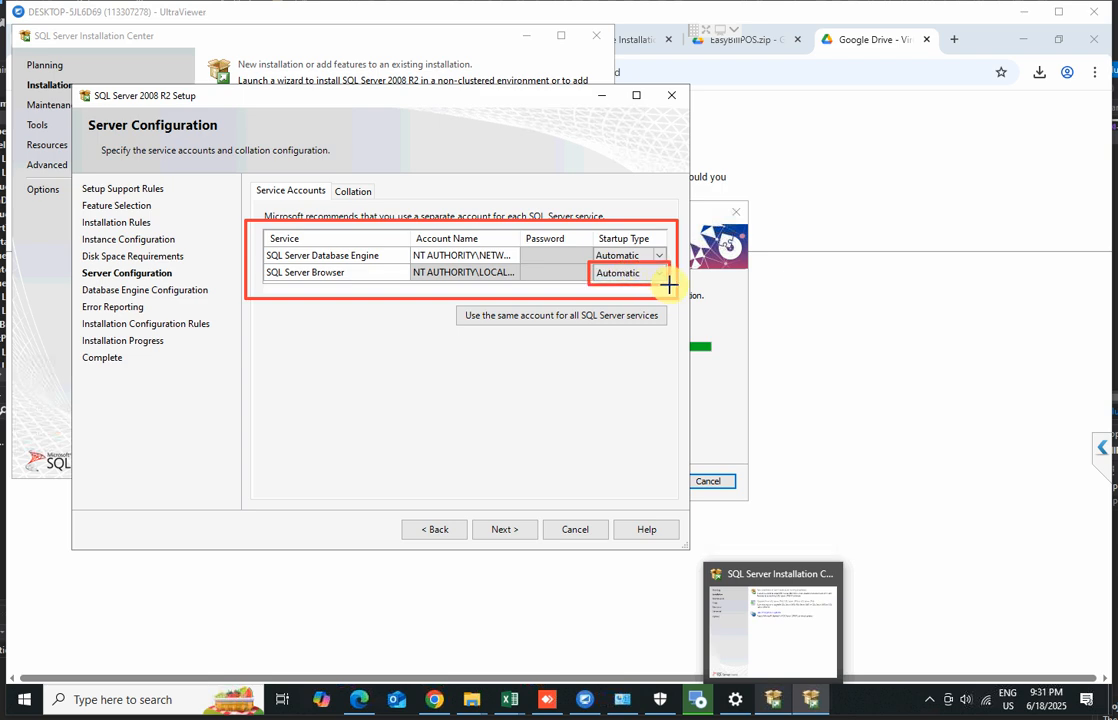
click(645, 273)
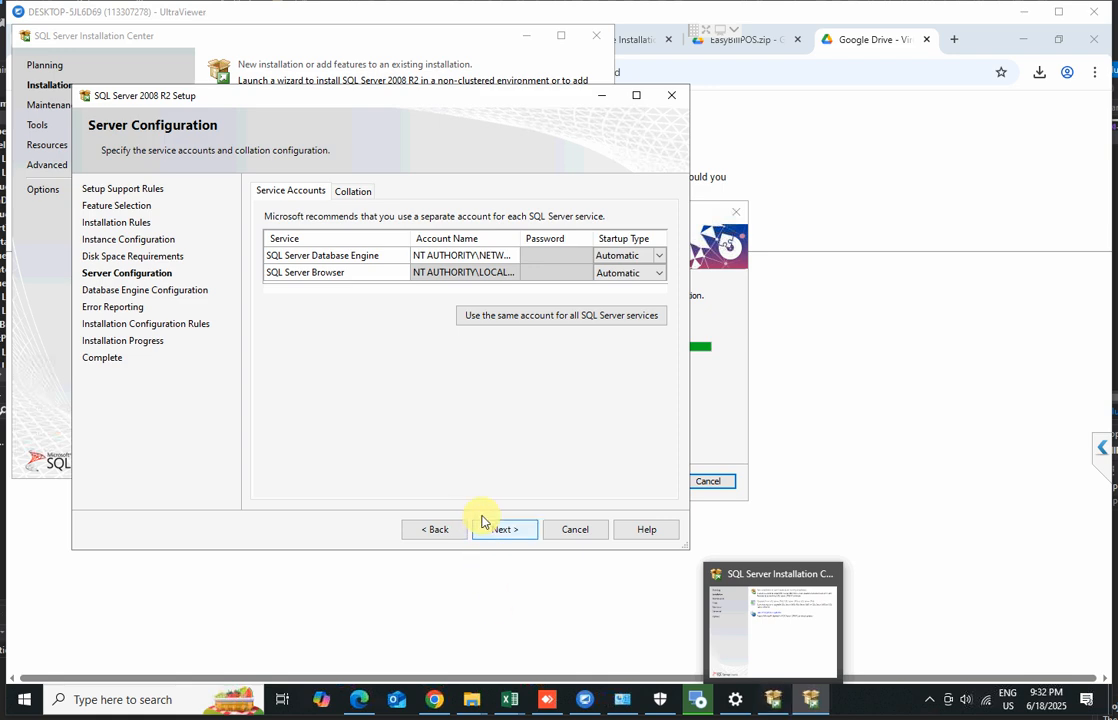
click(508, 530)
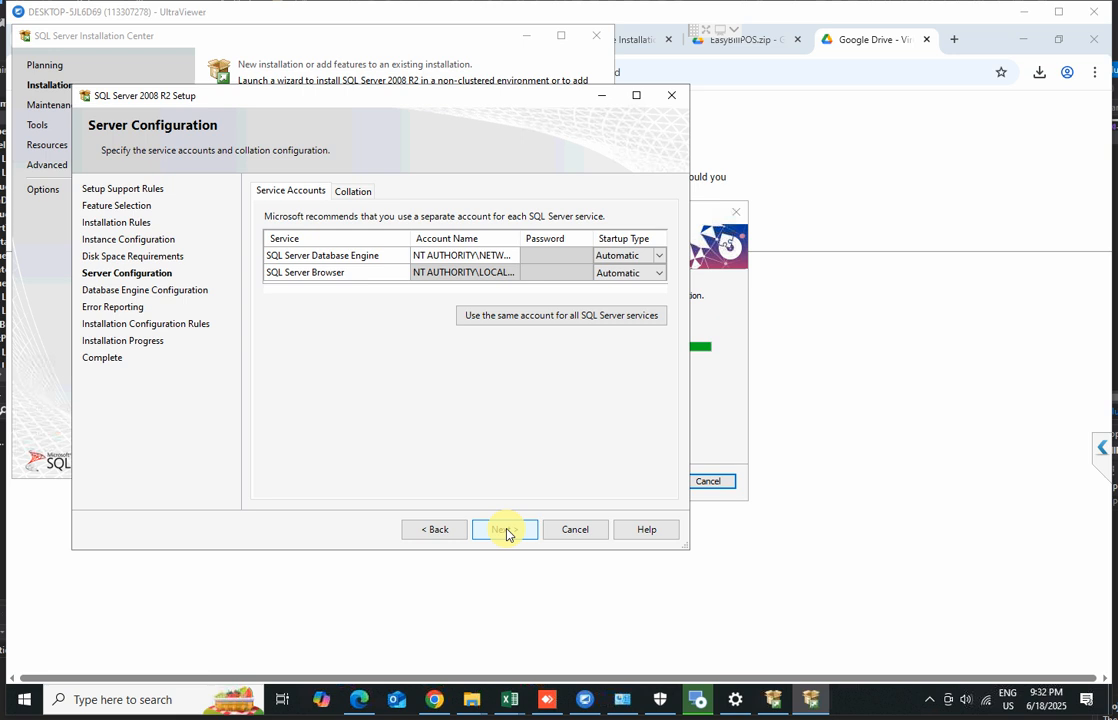
click(506, 530)
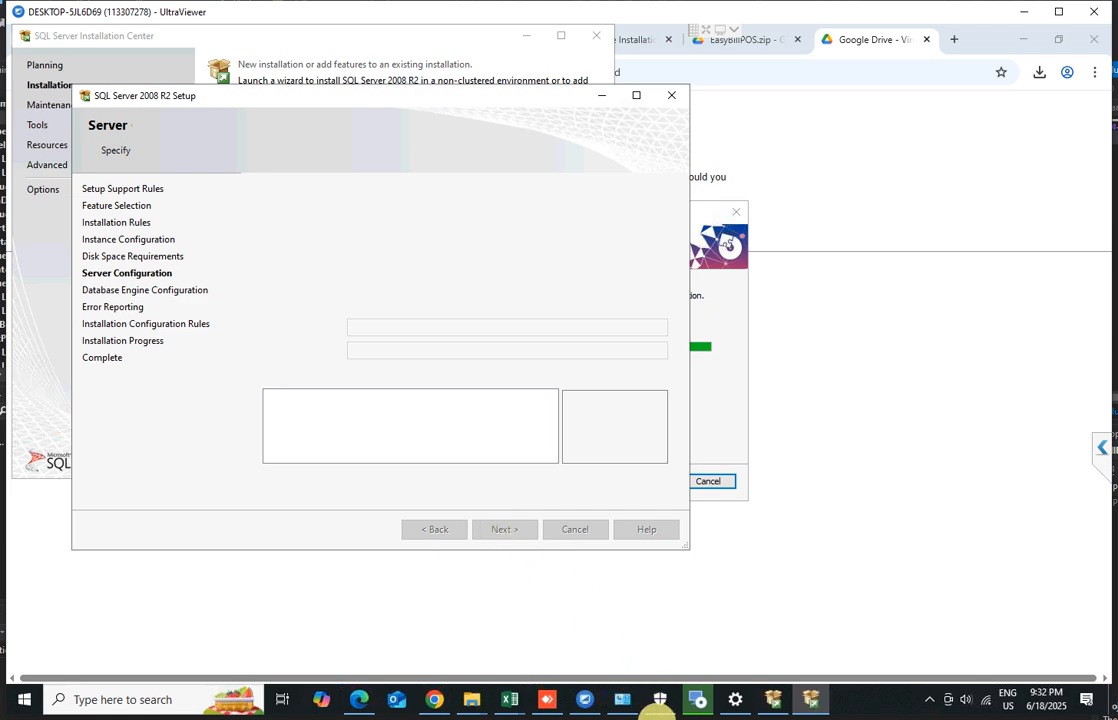
Switch the Database Engine to Mixed Mode authentication, enter and confirm the sa account password, and start the installation
mouse_move(660, 699)
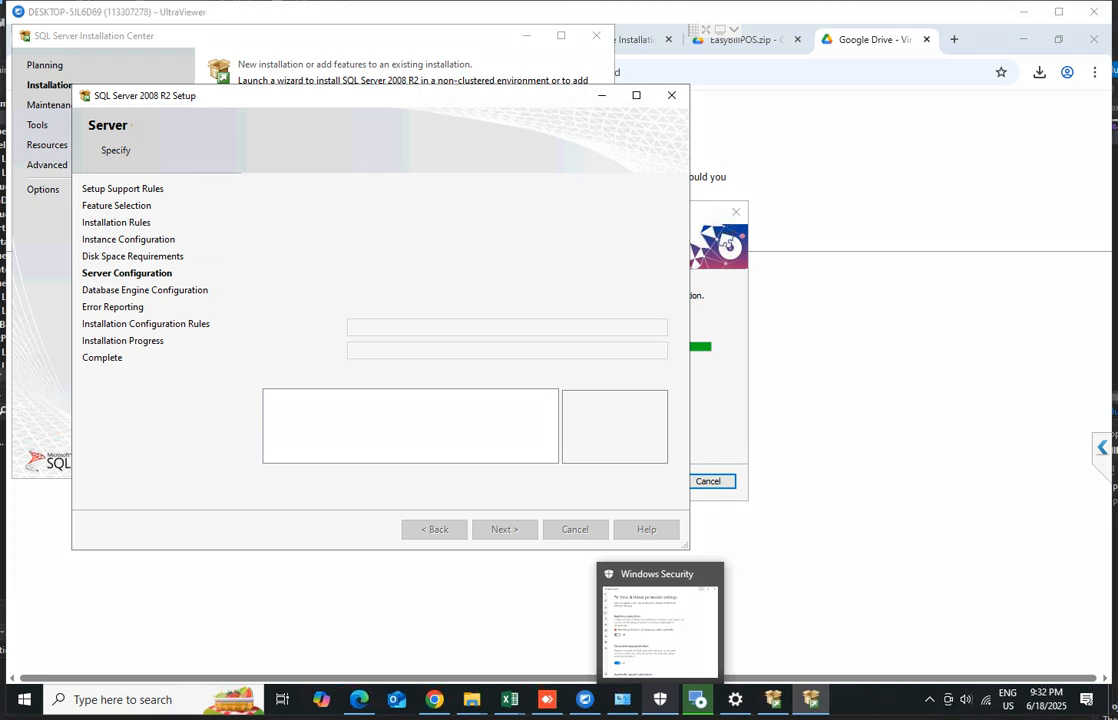
text(1)
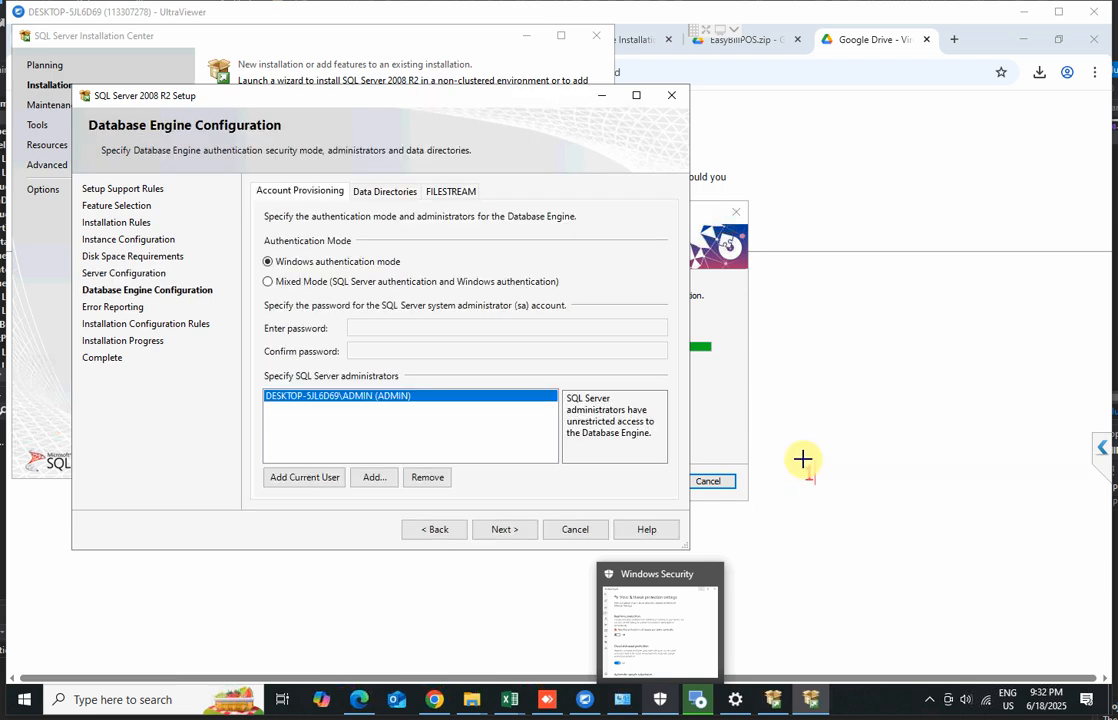
text(23)
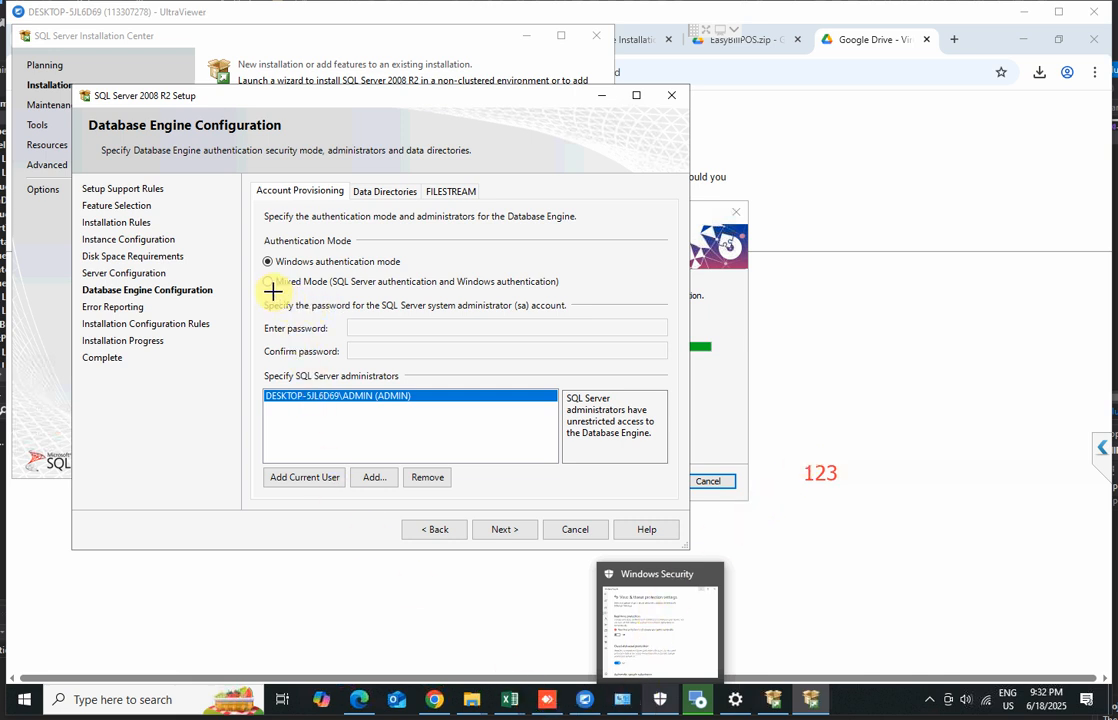
mouse_move(257, 270)
mouse_down()
mouse_move(579, 366)
mouse_move(683, 367)
mouse_up()
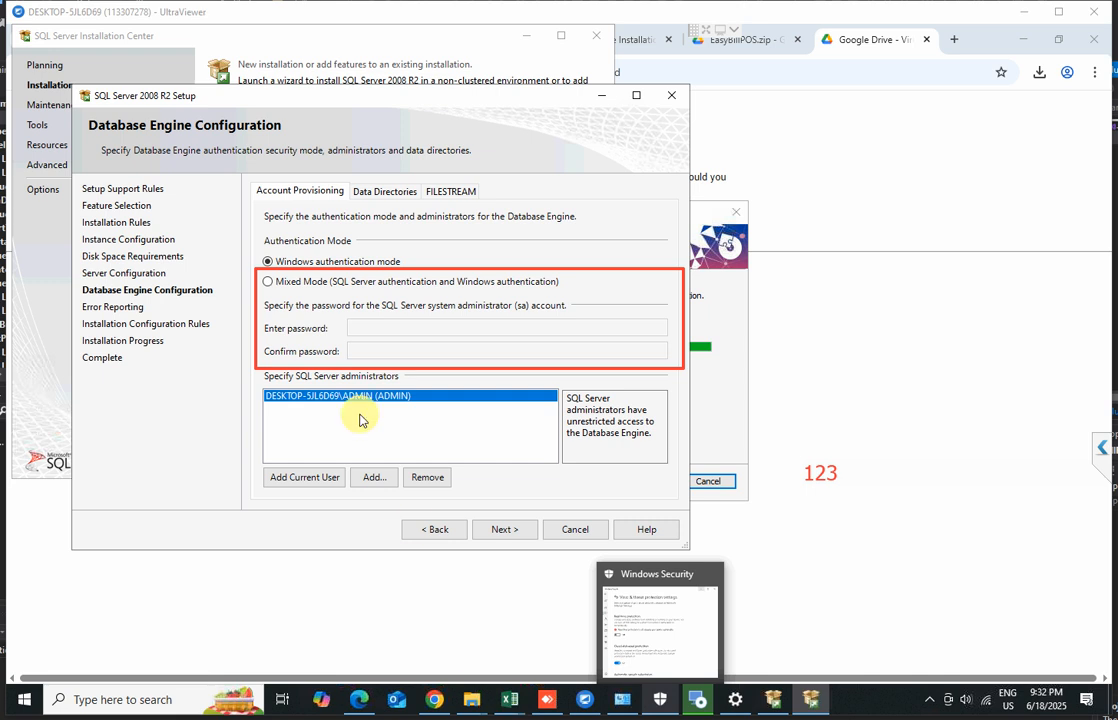
click(268, 281)
click(370, 328)
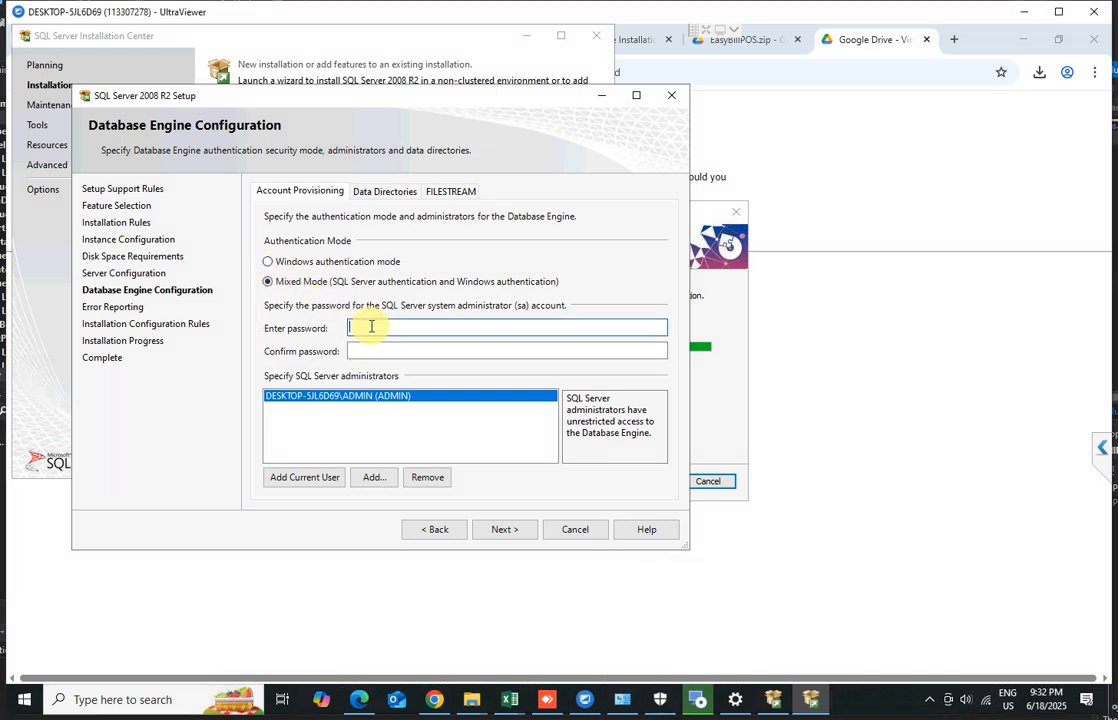
text(•••)
click(374, 349)
text(•••)
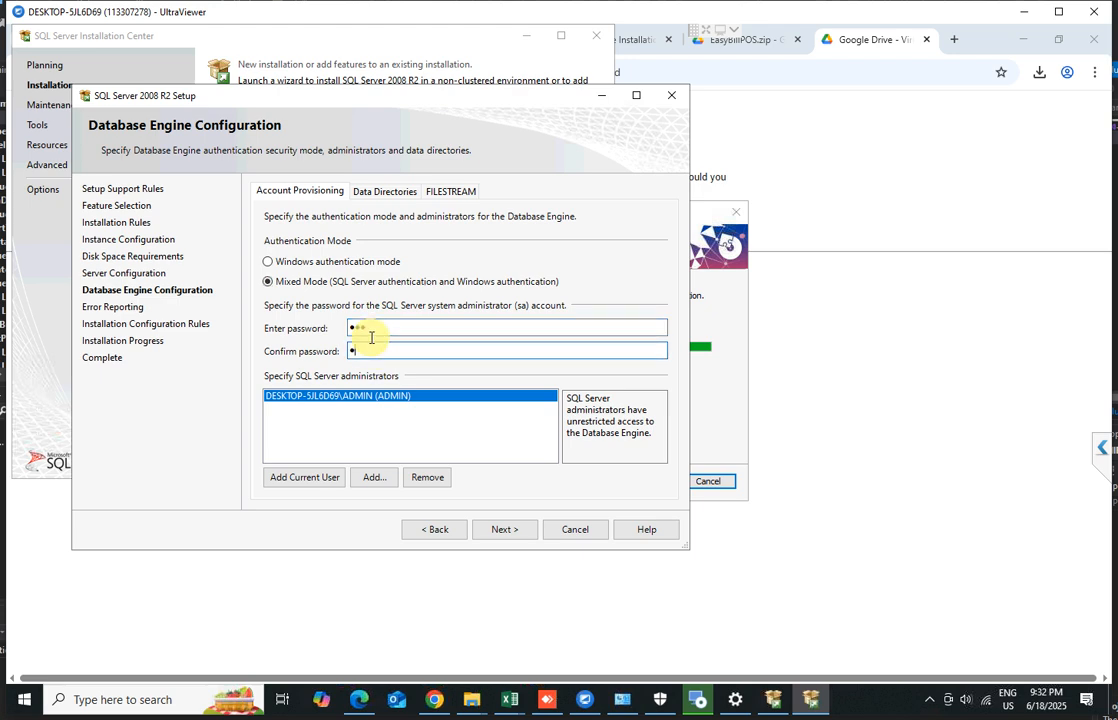
click(504, 530)
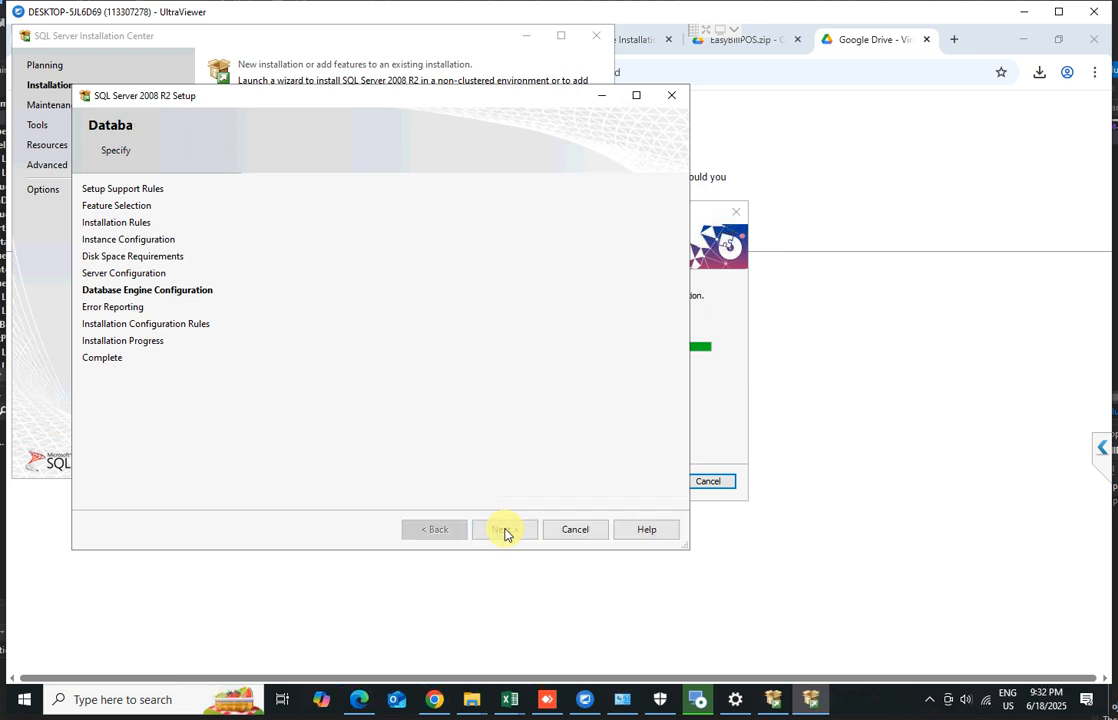
click(504, 530)
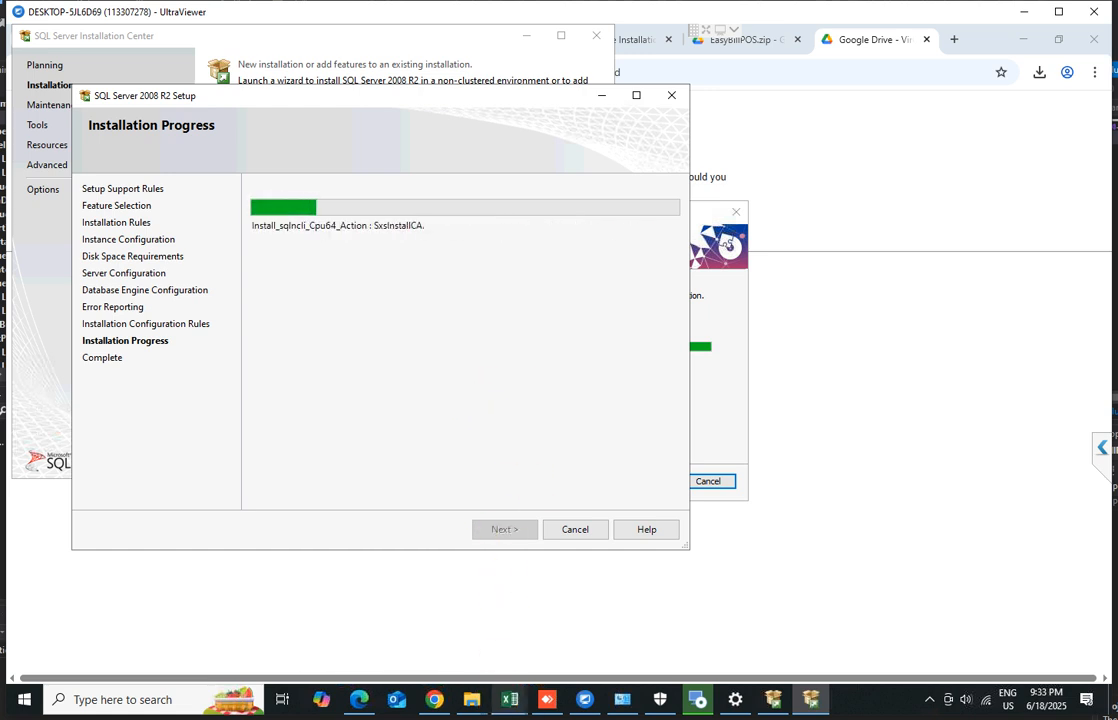
mouse_move(471, 699)
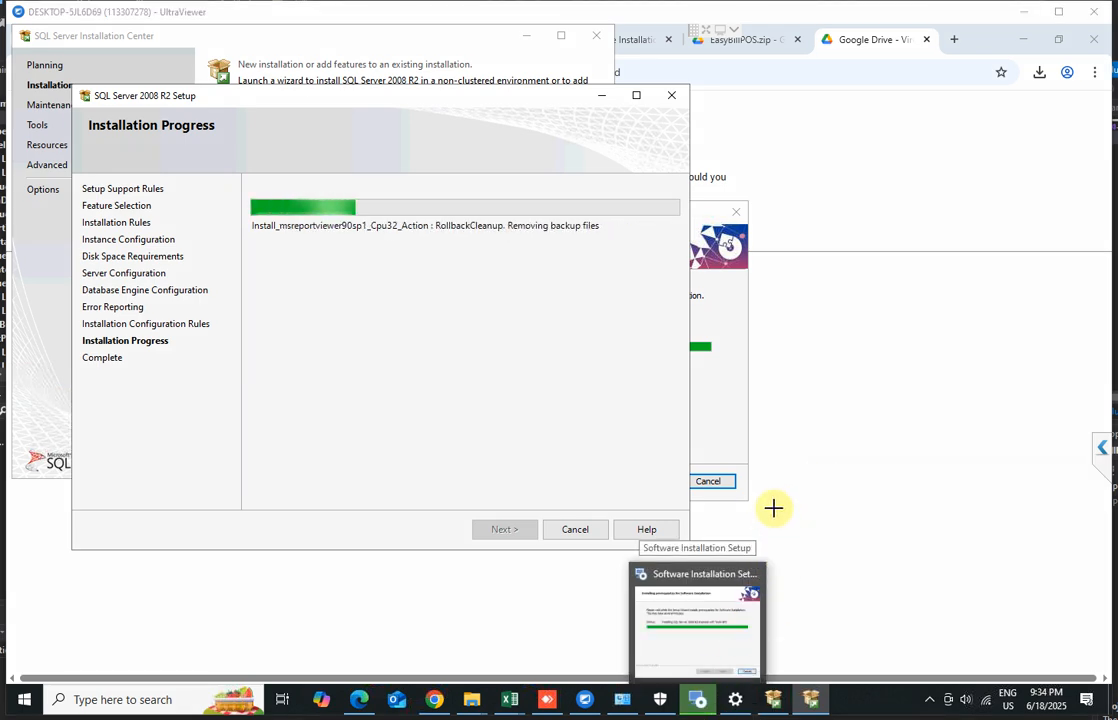
click(786, 487)
text(V)
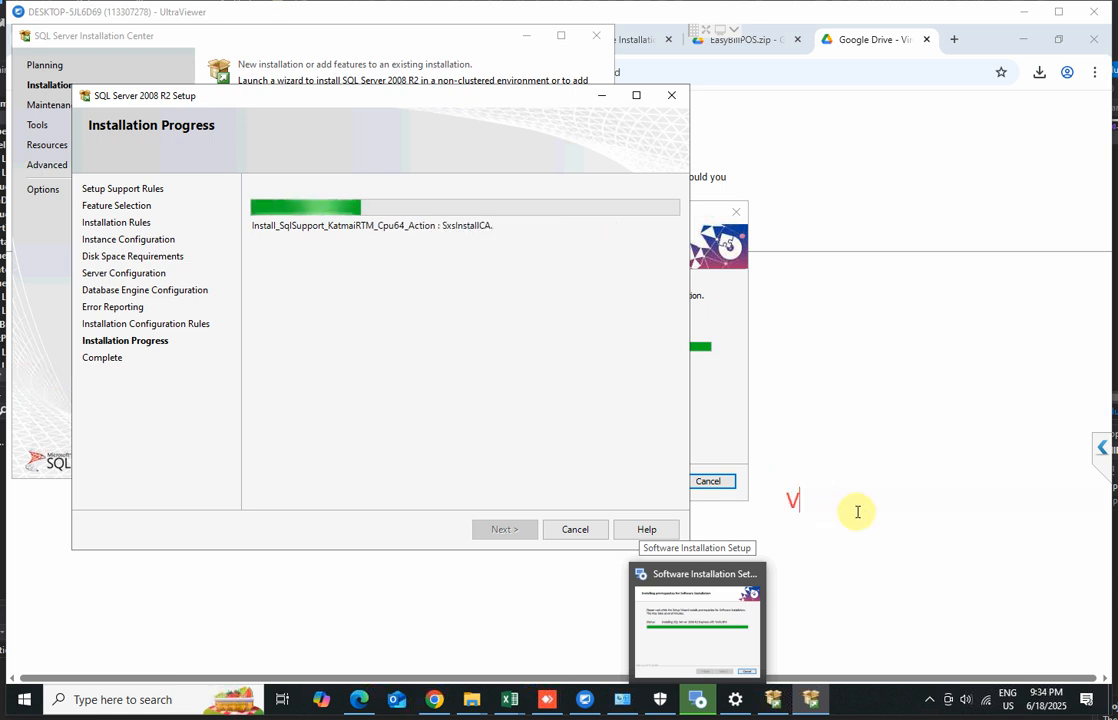
text(ideo Passed)
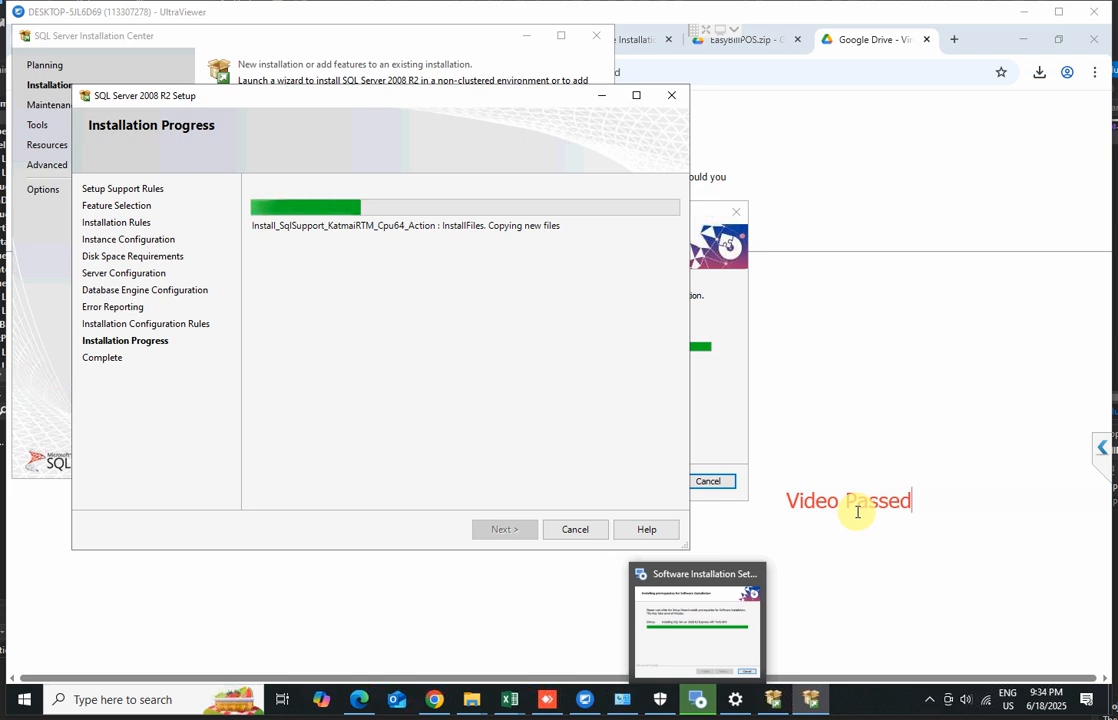
drag(847, 500, 911, 498)
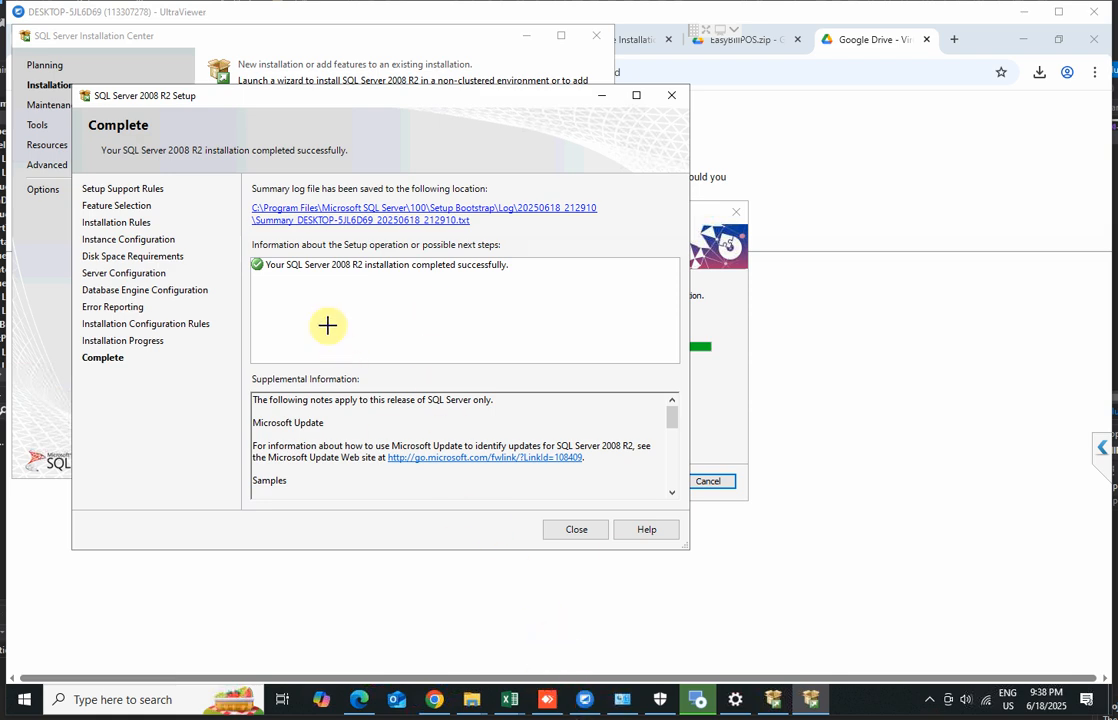
Close the completed SQL Server 2008 R2 setup and the SQL Server Installation Center
drag(246, 233, 590, 319)
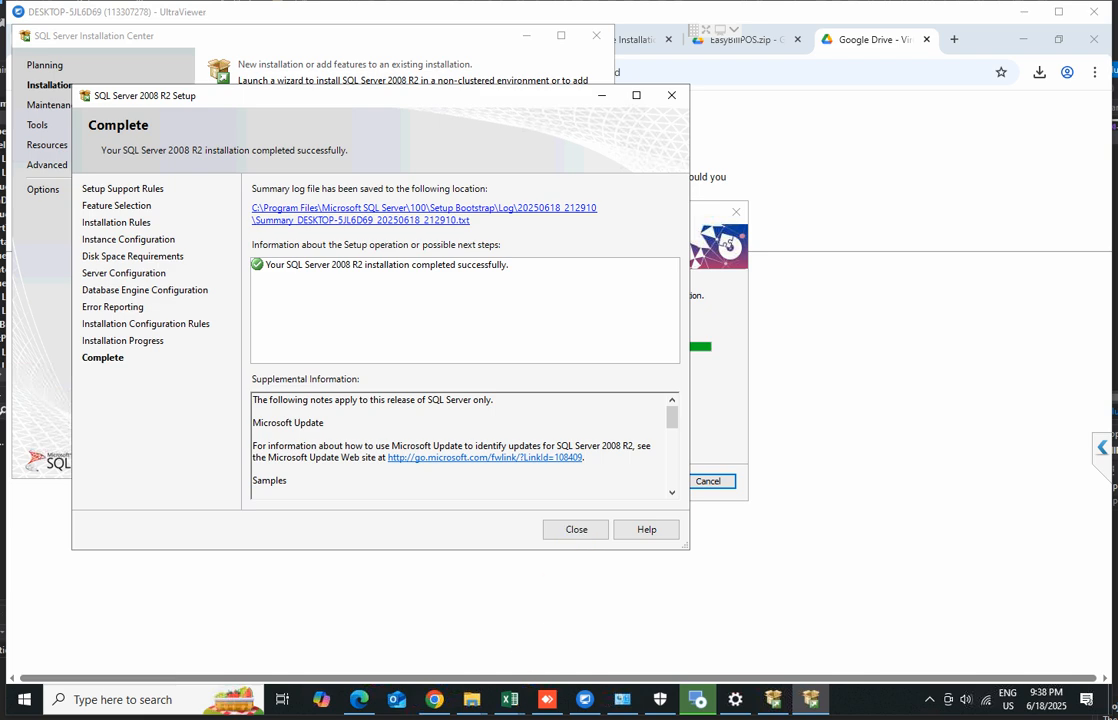
click(572, 529)
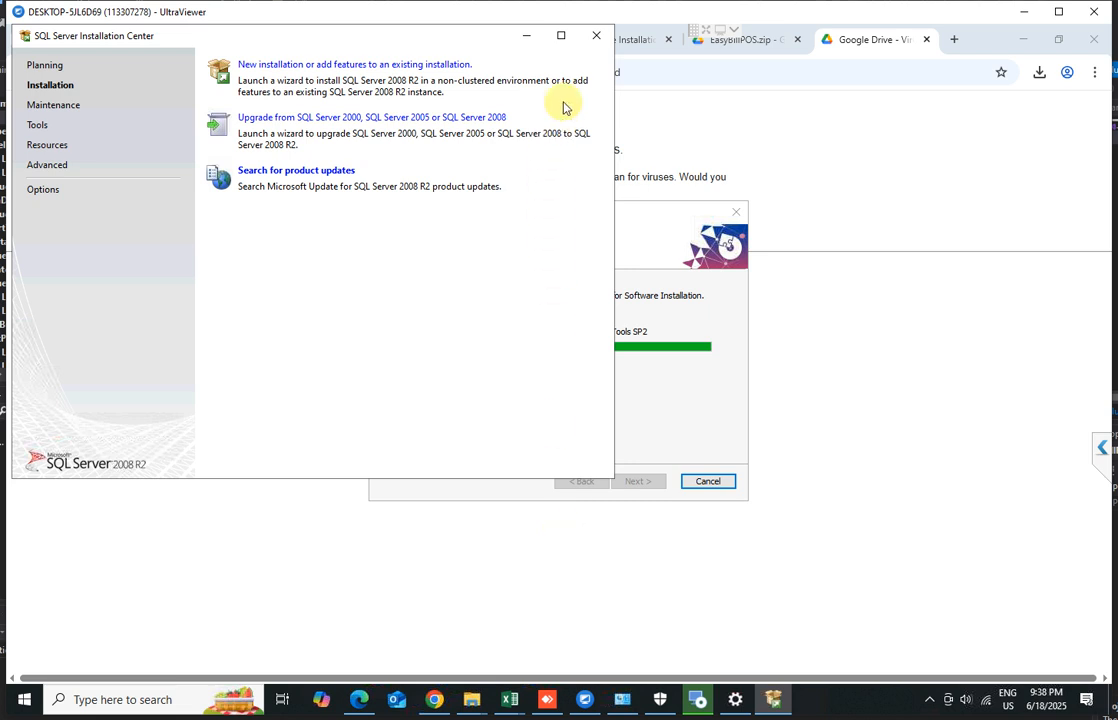
click(596, 40)
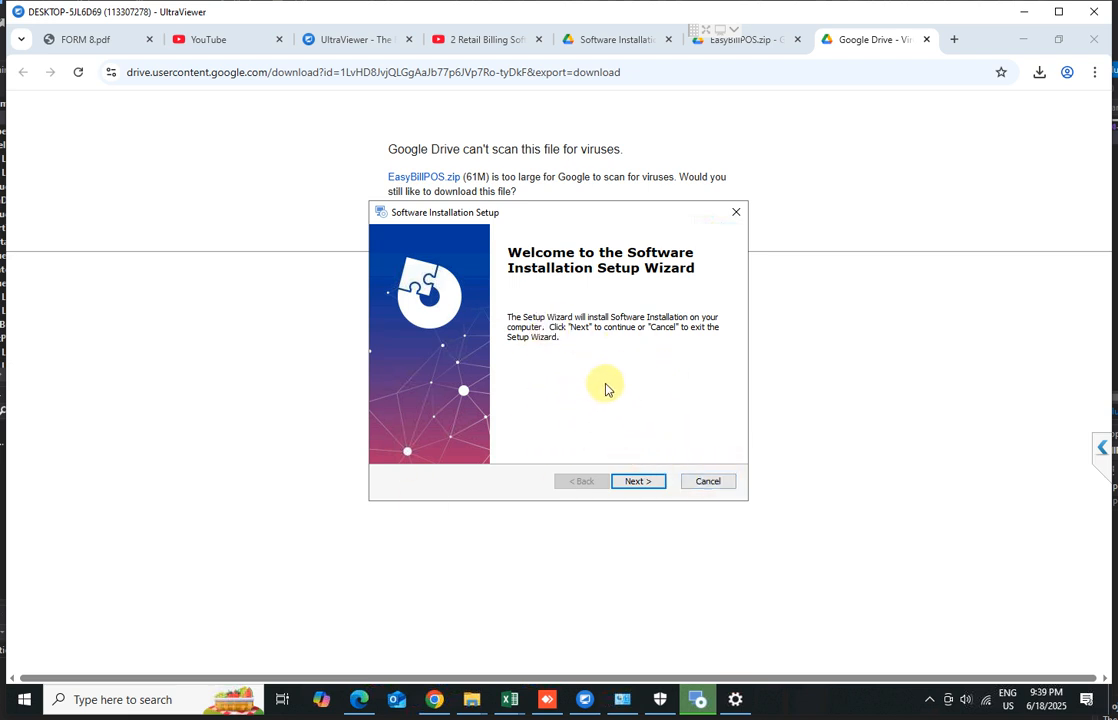
Cancel the Software Installation Setup wizard, confirm the cancellation, and finish to exit it
click(708, 482)
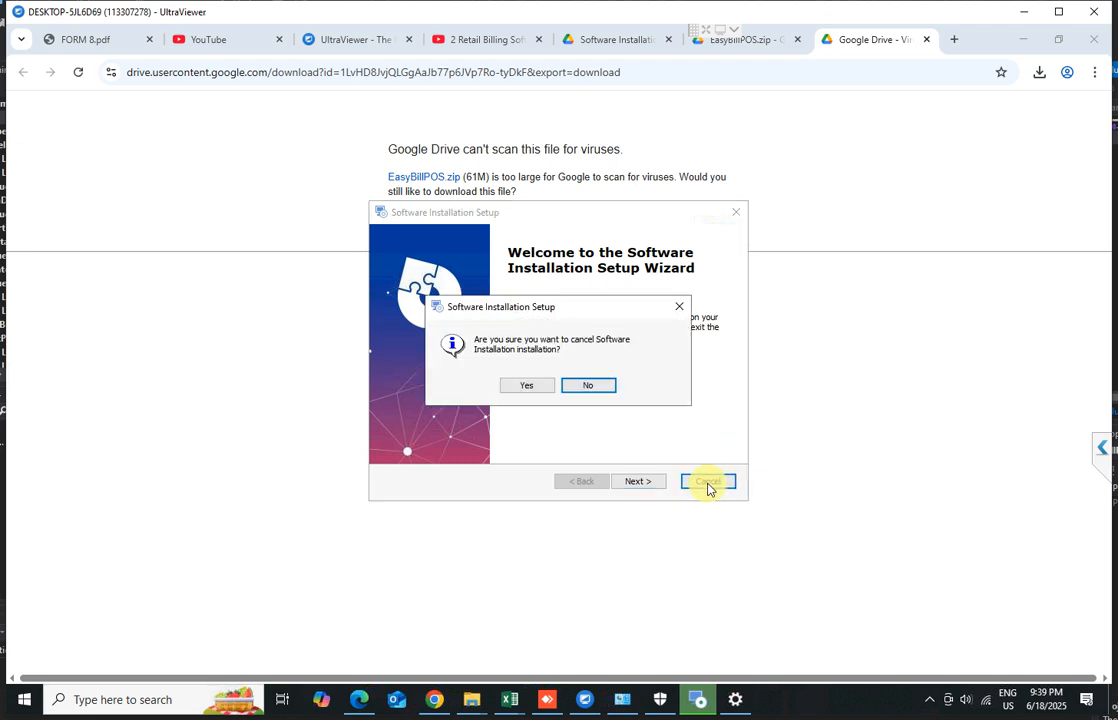
click(525, 386)
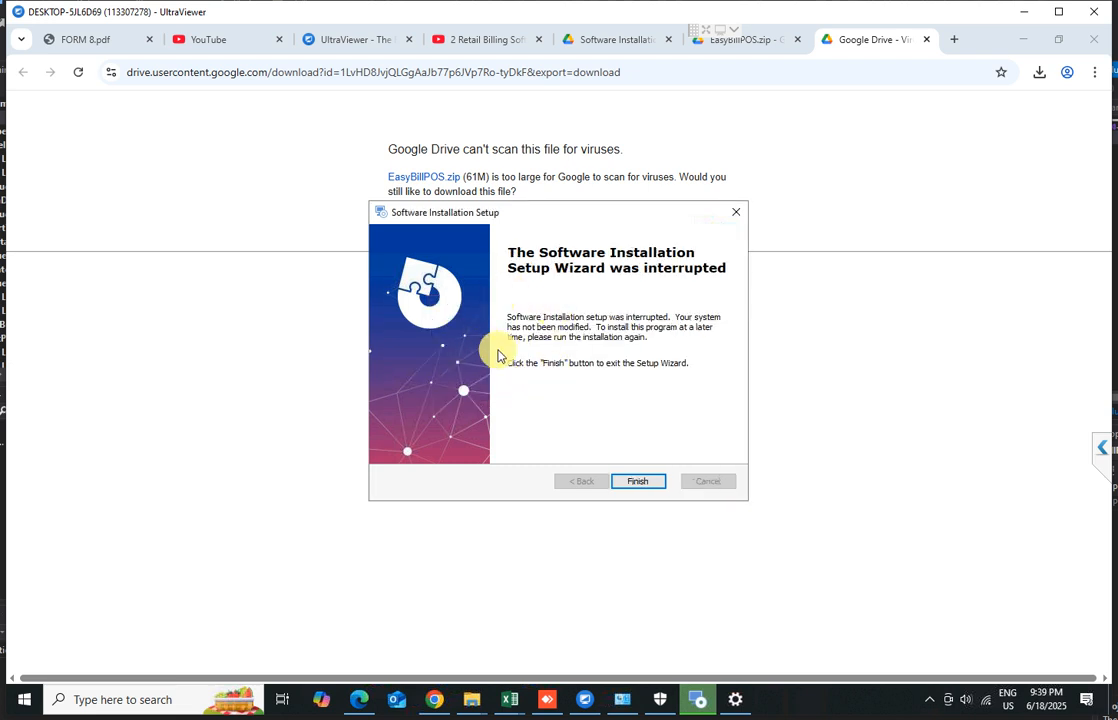
click(644, 489)
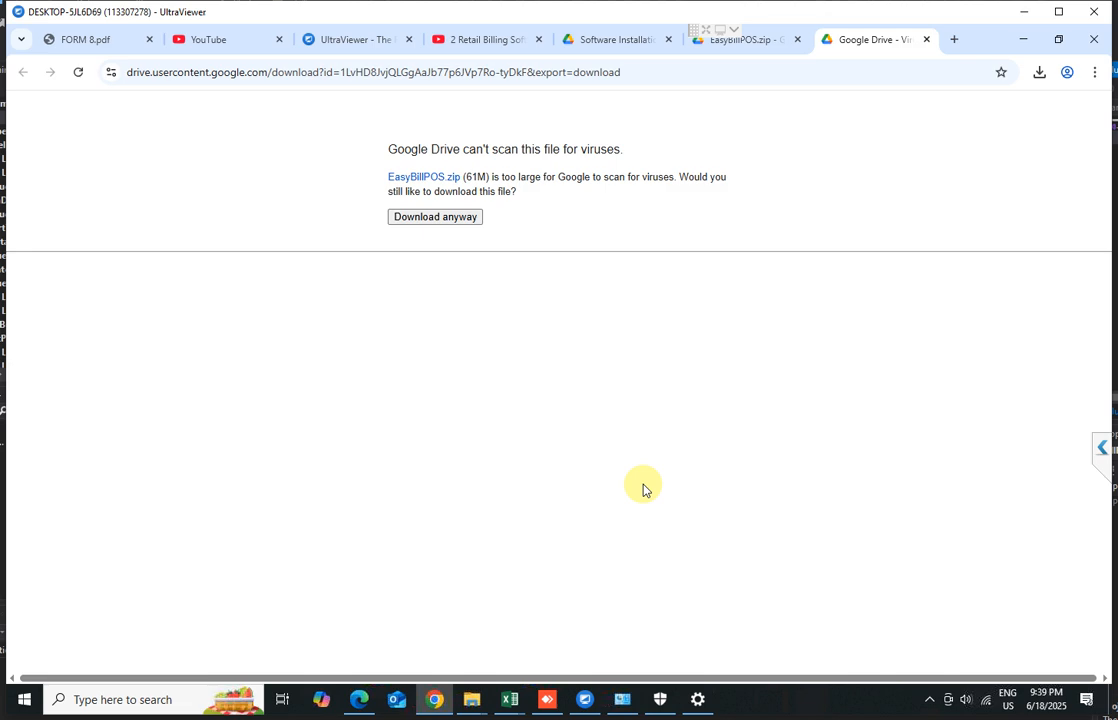
Open the Programs and Features list of installed programs from Control Panel
click(625, 708)
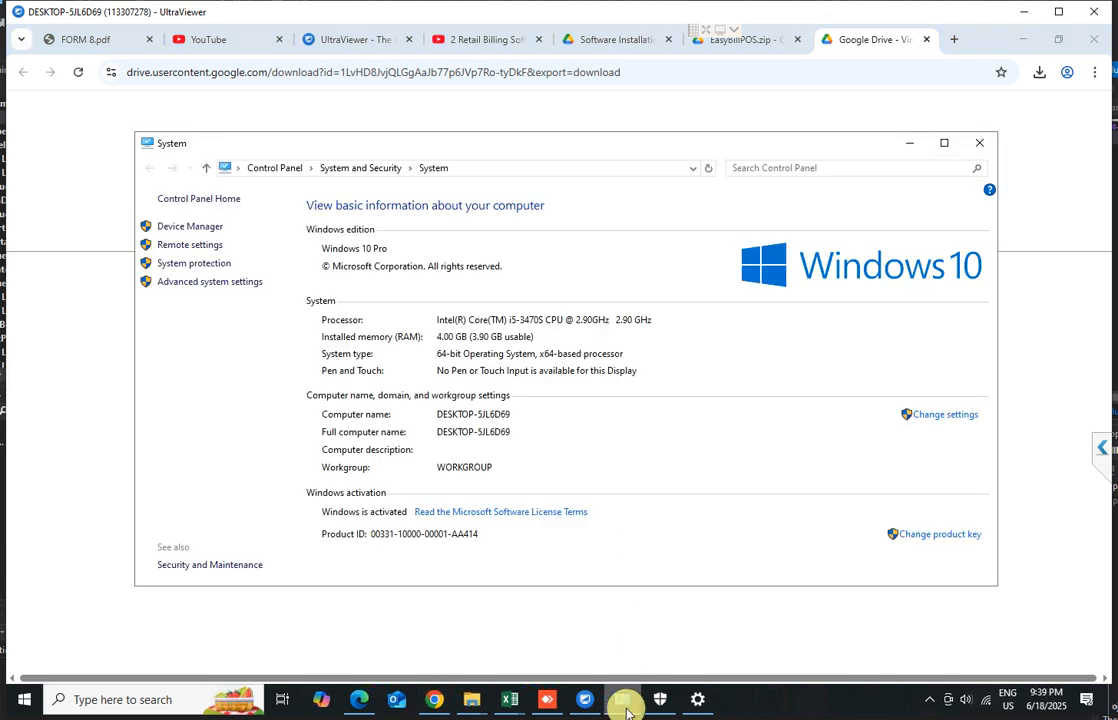
click(979, 143)
click(27, 702)
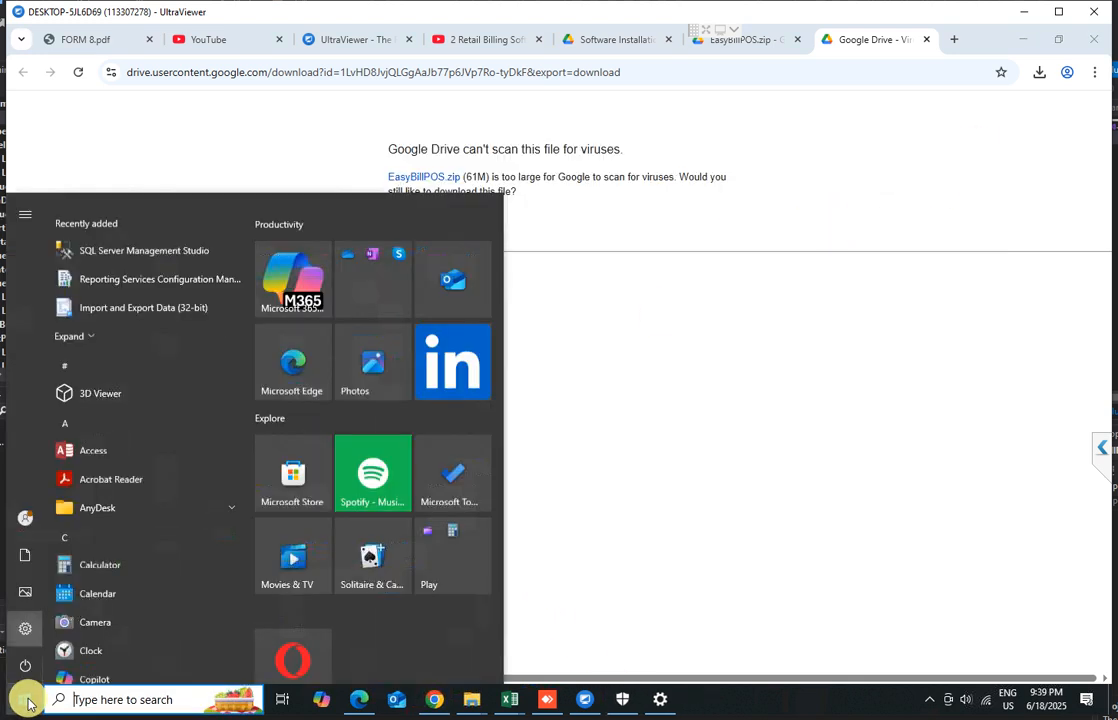
text(conr)
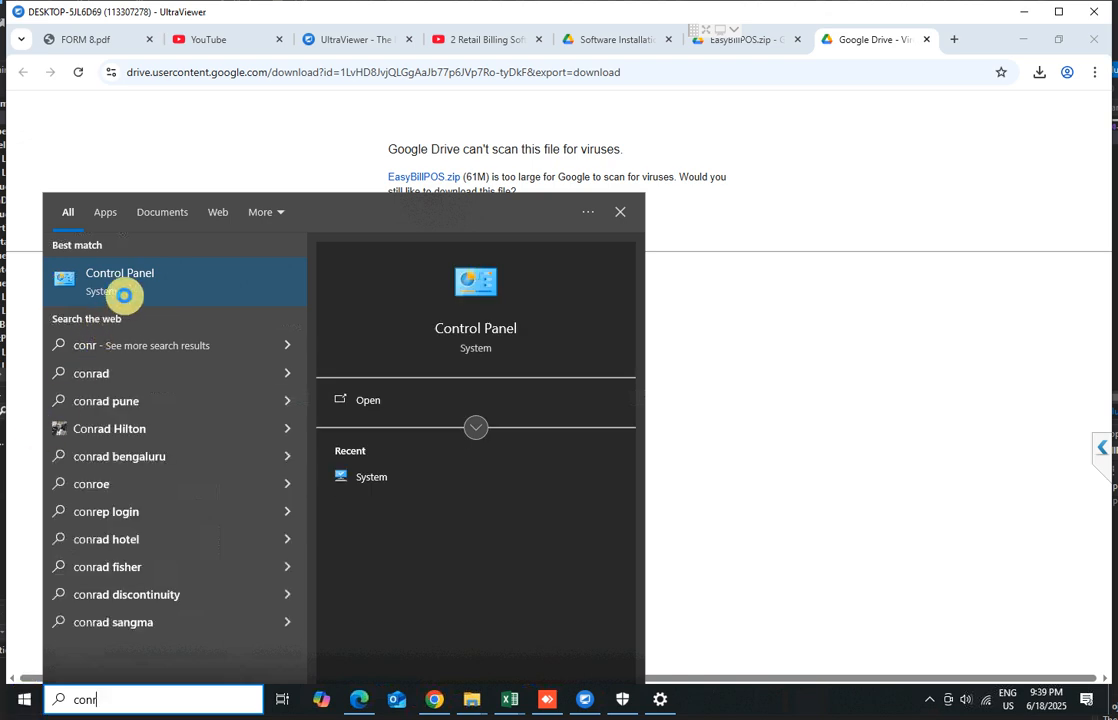
click(130, 286)
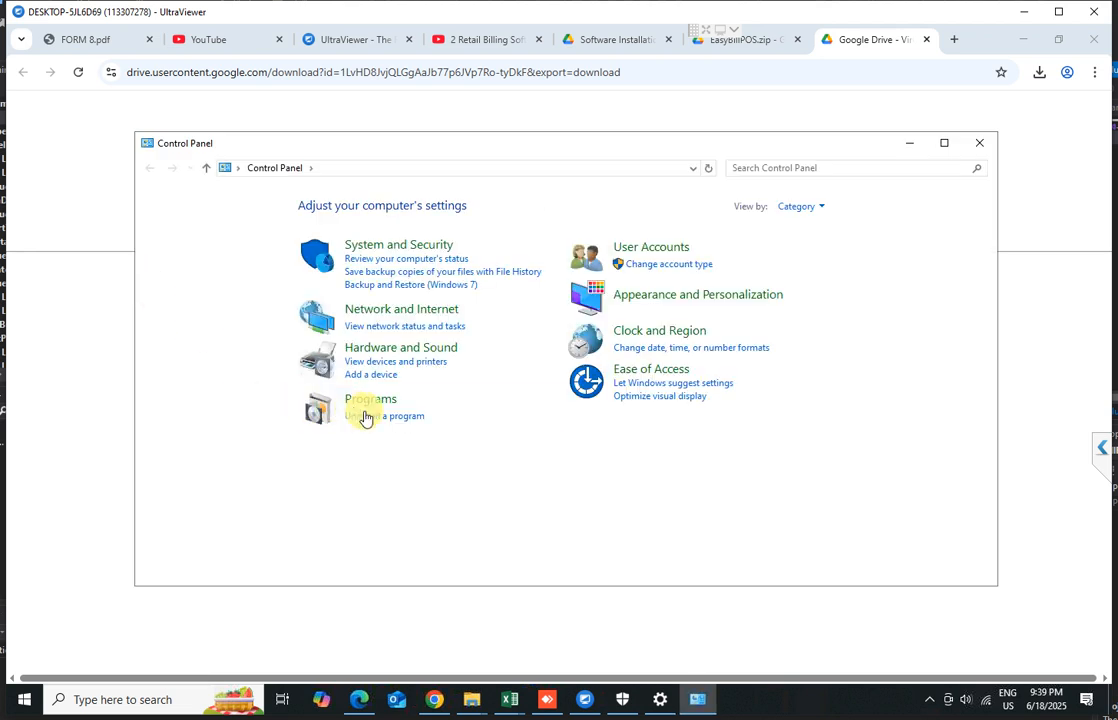
click(380, 418)
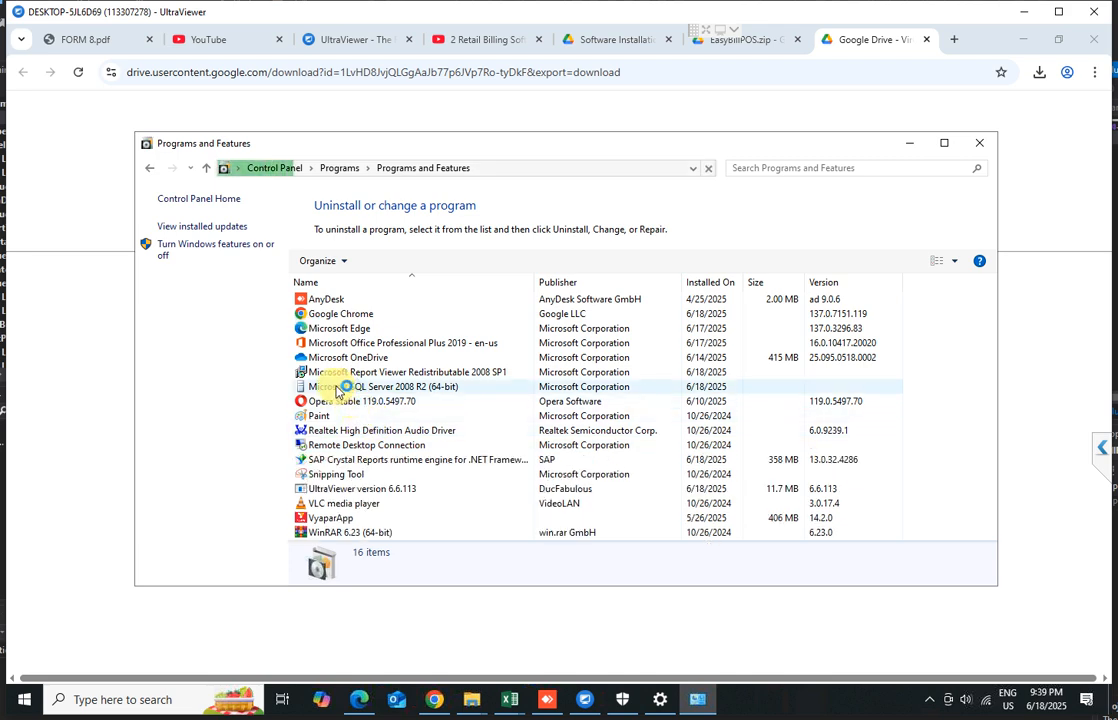
Check the installed programs list for the SAP Crystal Reports runtimes and SQL Server 2008 R2 components, then minimize it
click(352, 461)
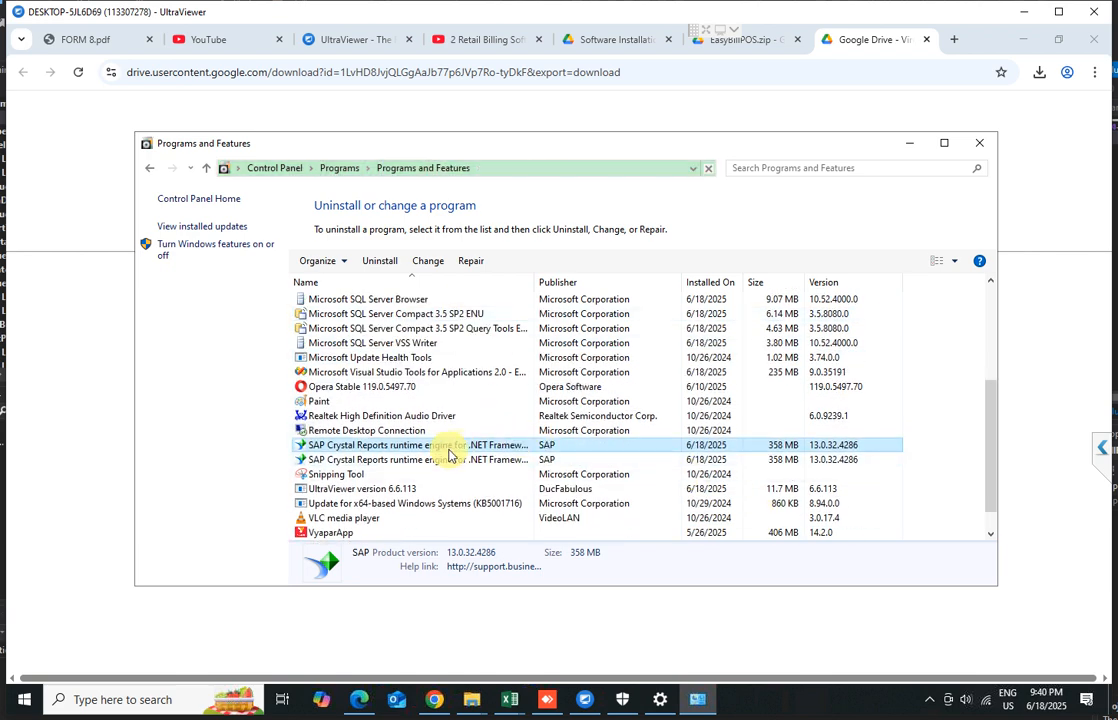
click(412, 459)
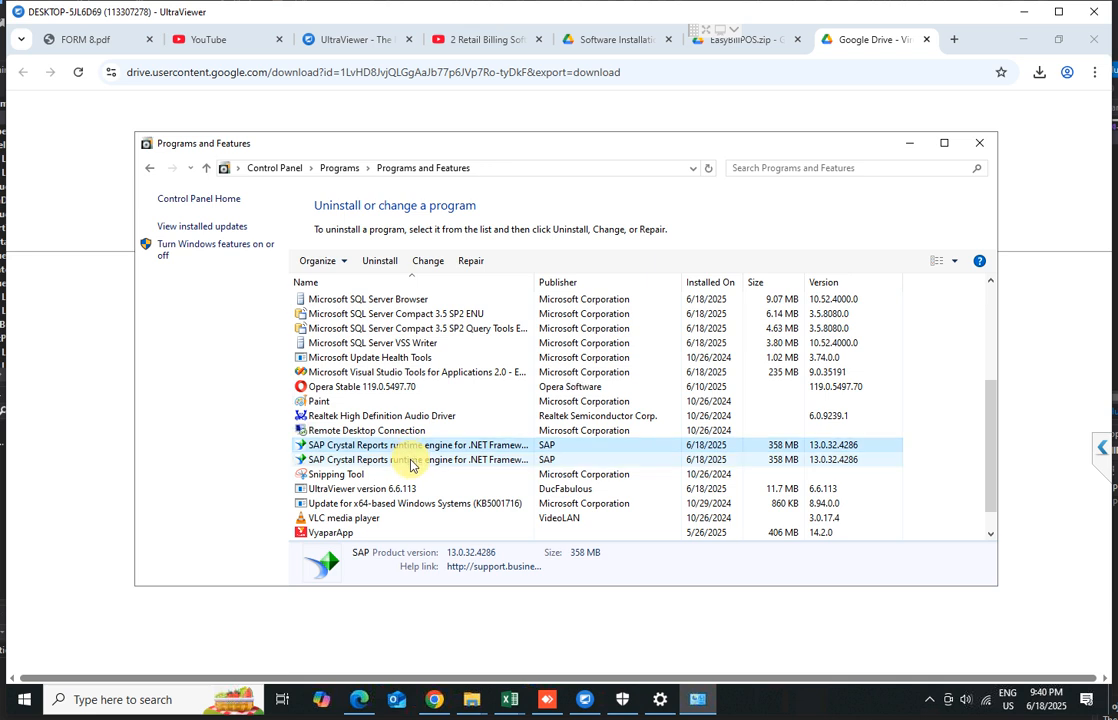
click(420, 451)
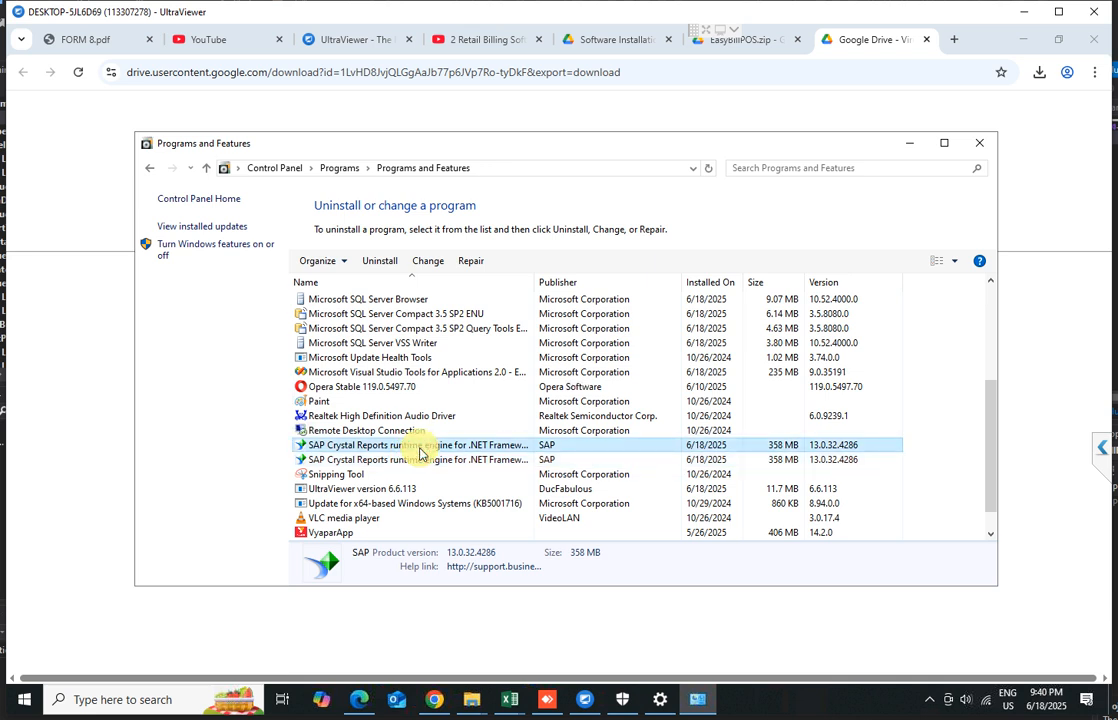
click(421, 460)
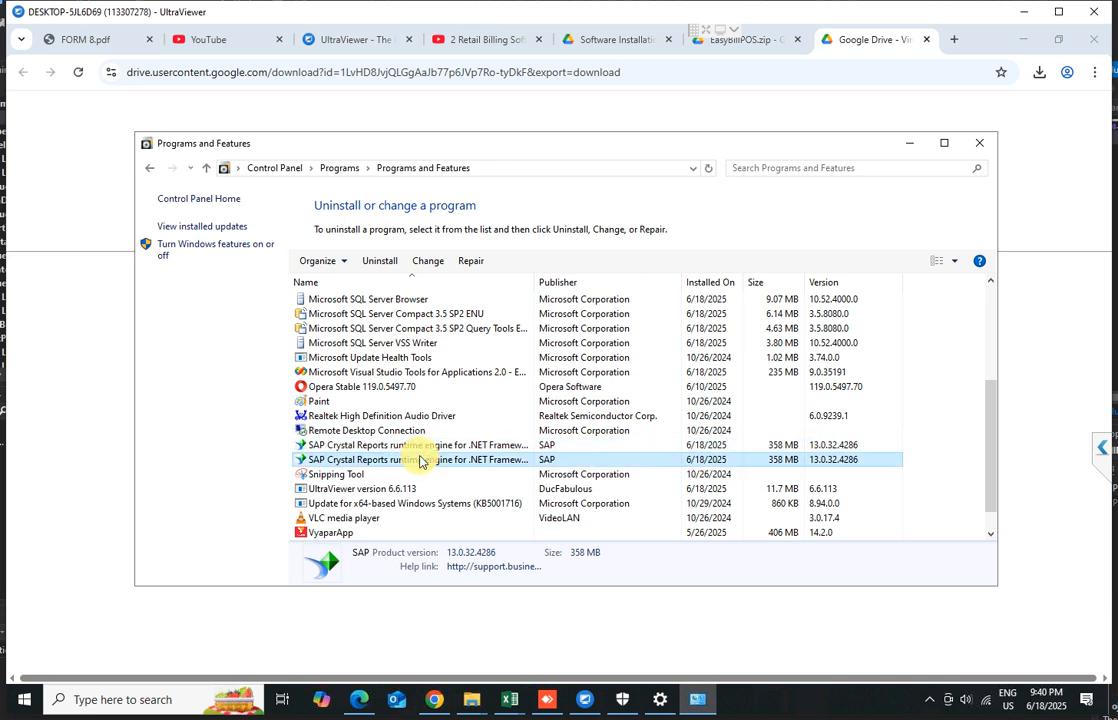
scroll(420, 461, up, 5)
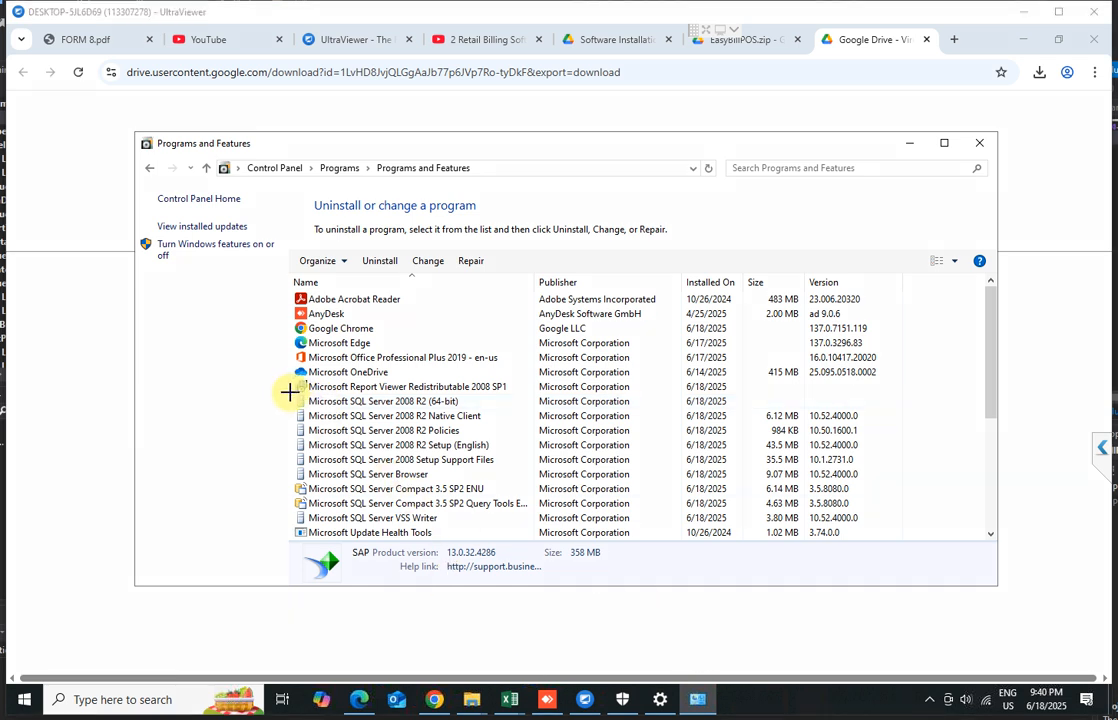
mouse_move(289, 391)
mouse_down()
mouse_move(535, 474)
mouse_move(928, 524)
mouse_move(900, 527)
mouse_up()
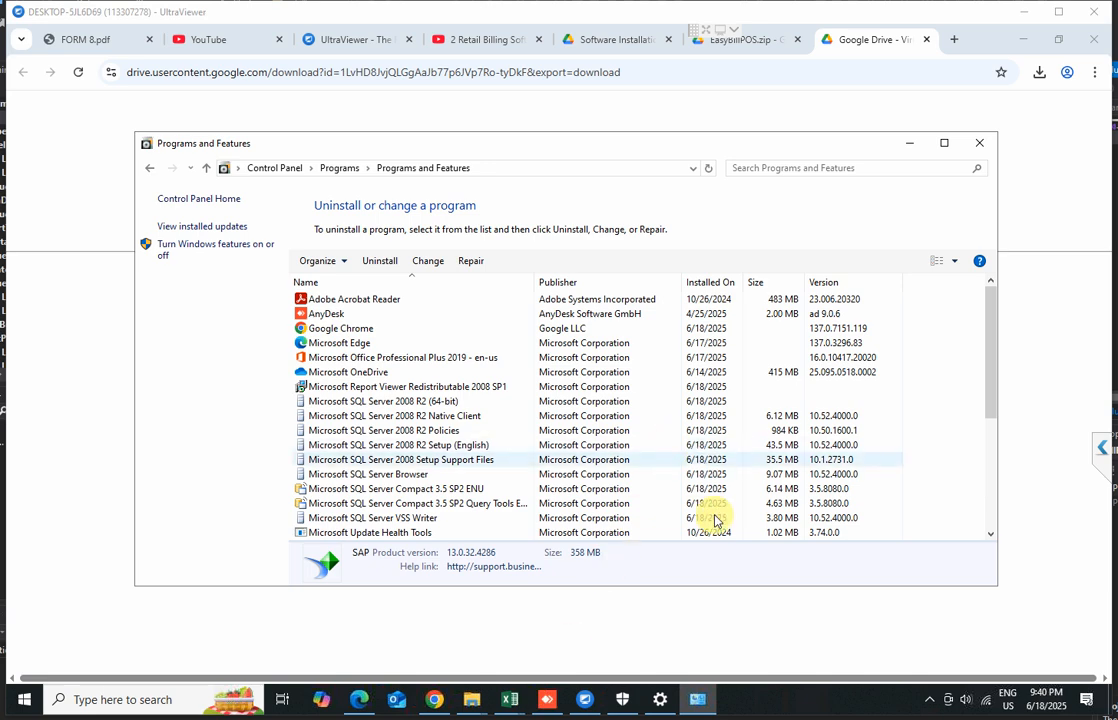
click(908, 147)
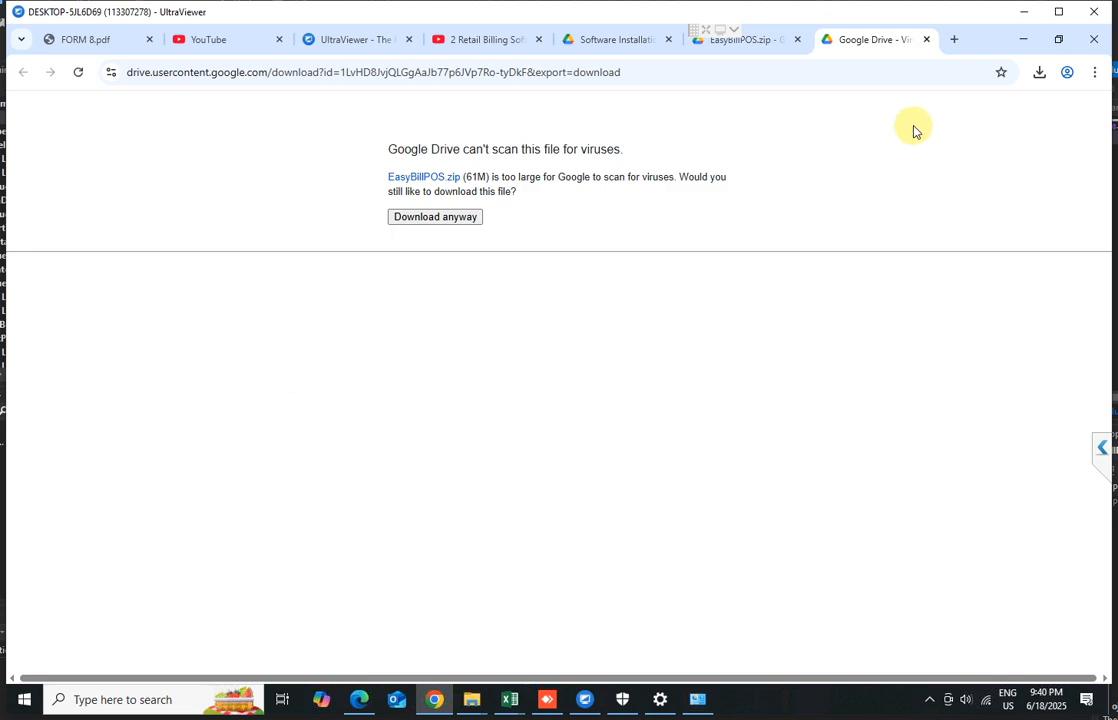
Extract the downloaded EasyBillPOS zip archive into an EasyBillPOS folder in Downloads
click(1021, 40)
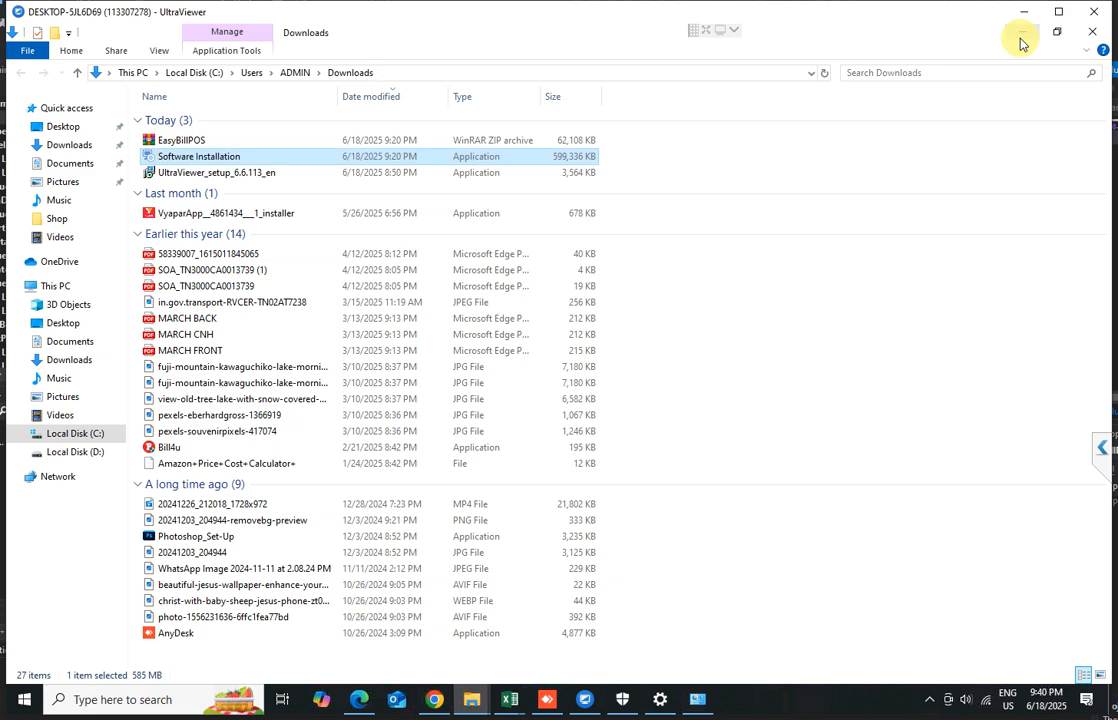
click(166, 143)
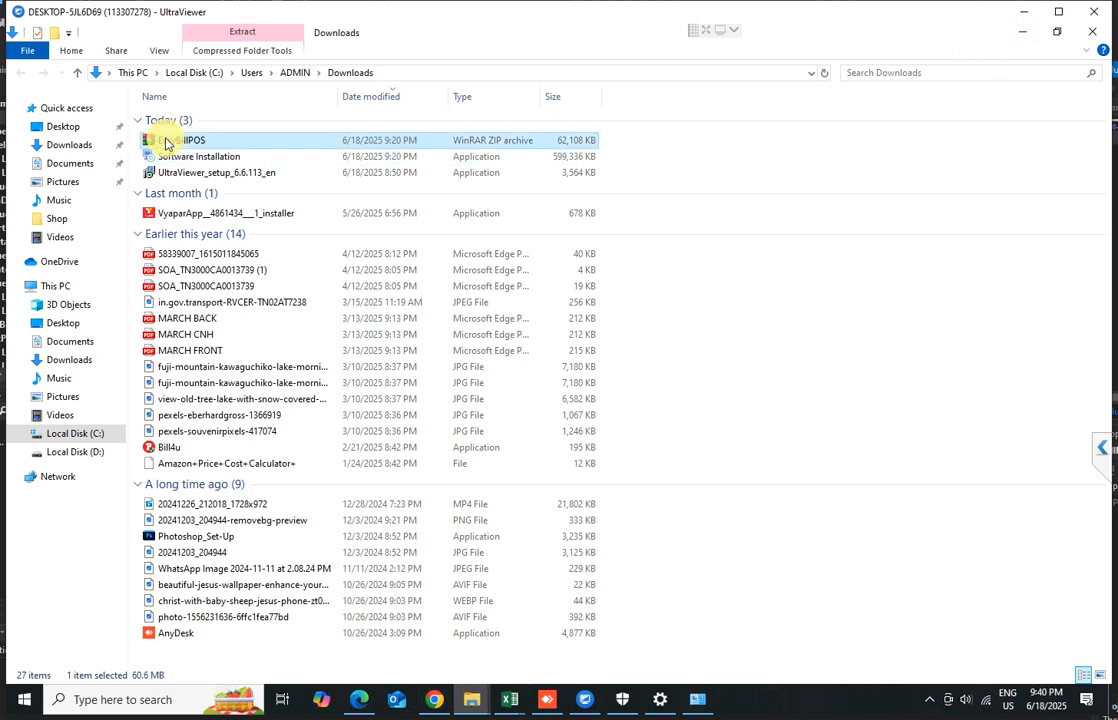
right_click(166, 143)
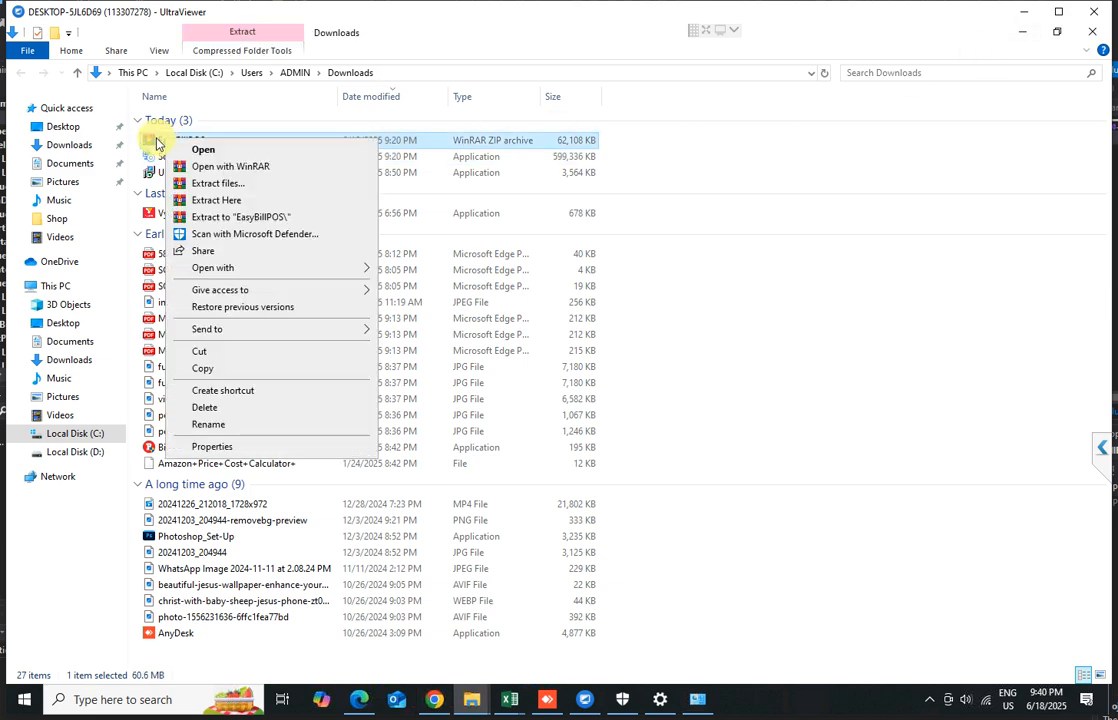
click(152, 142)
right_click(157, 142)
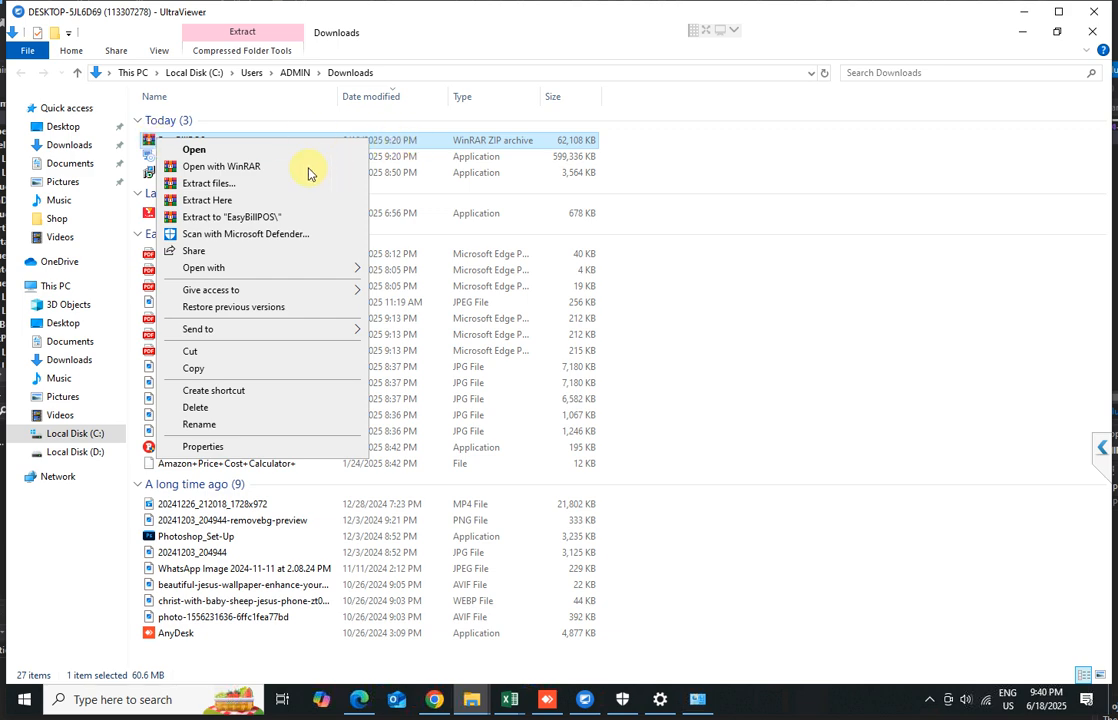
click(243, 221)
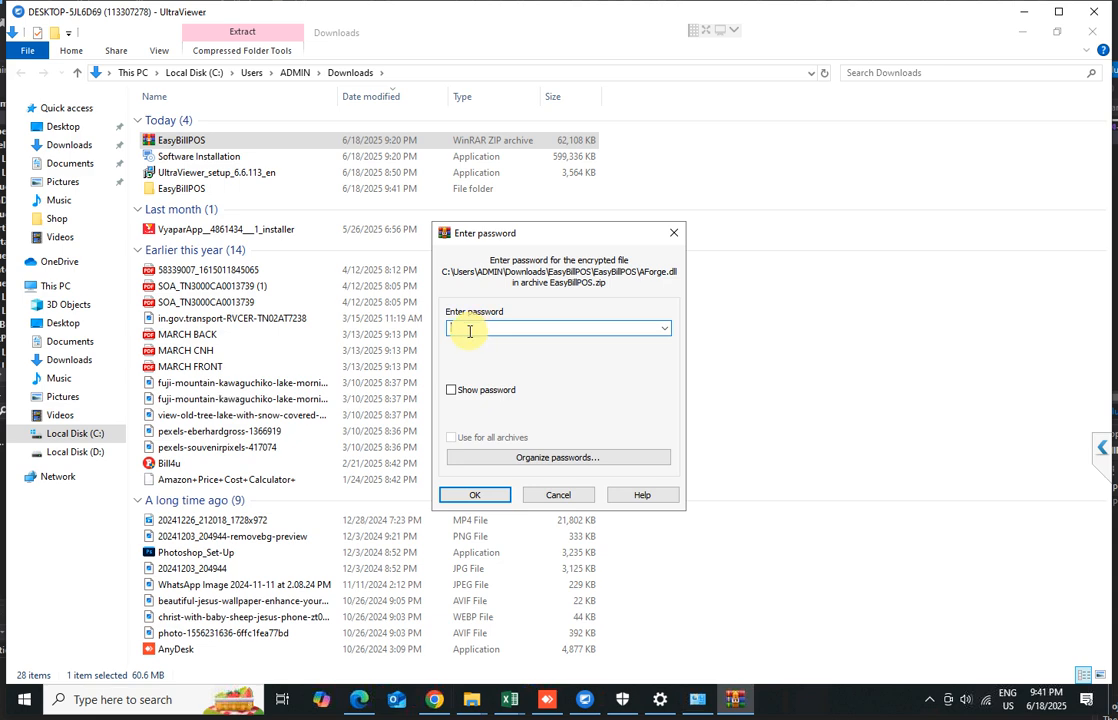
Enter the archive password and confirm the extraction
text(123)
click(489, 497)
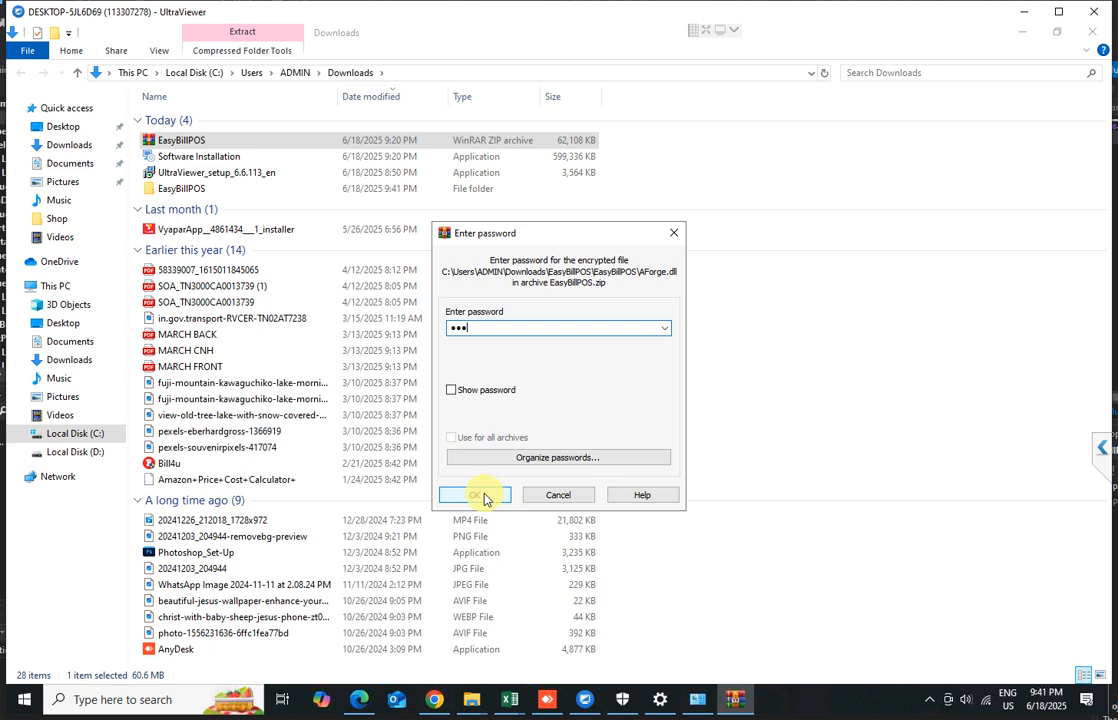
click(487, 499)
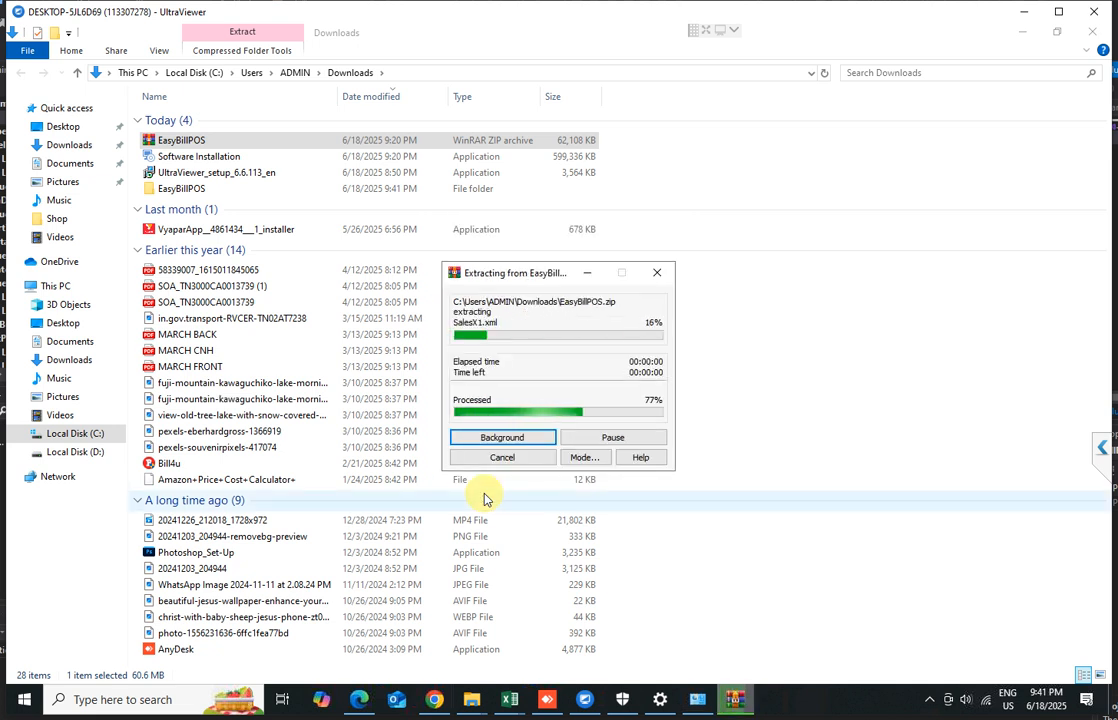
Copy the inner EasyBillPOS folder from the extracted folder and paste it into the root of Local Disk (D:)
click(177, 189)
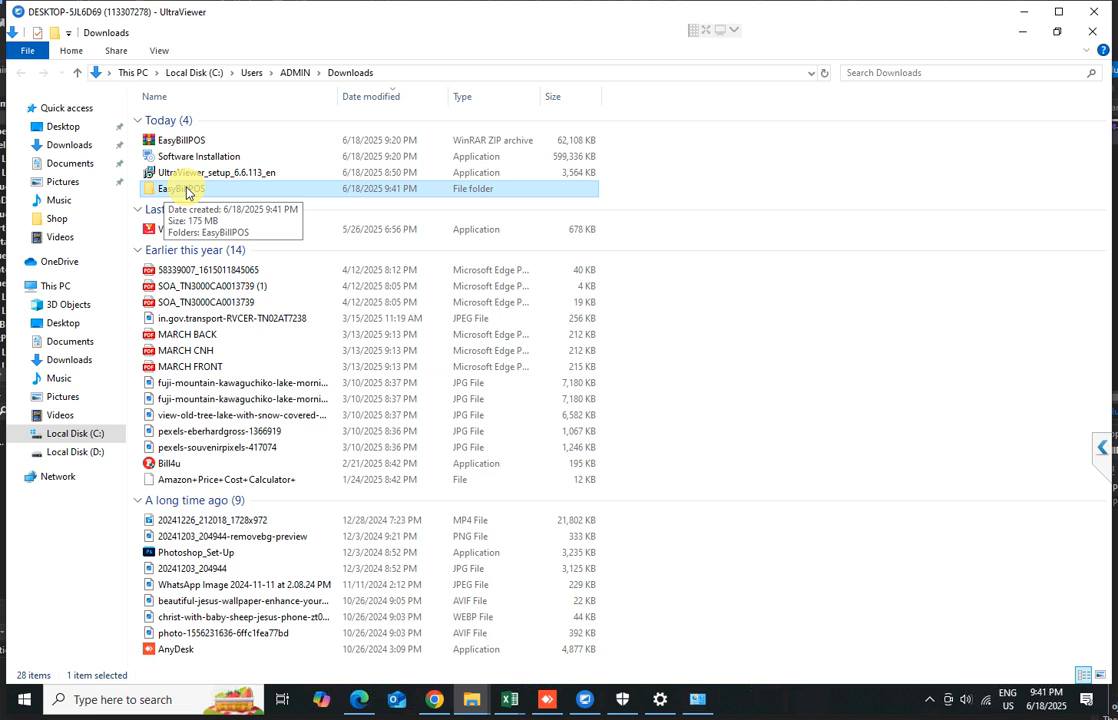
double_click(185, 192)
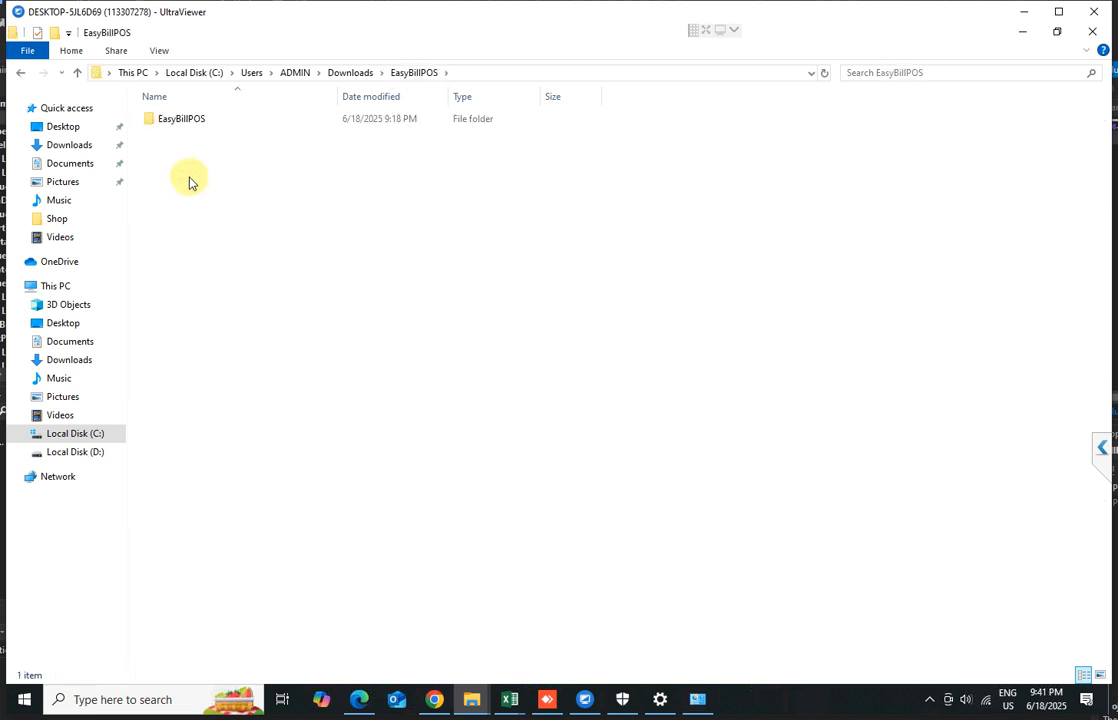
click(183, 120)
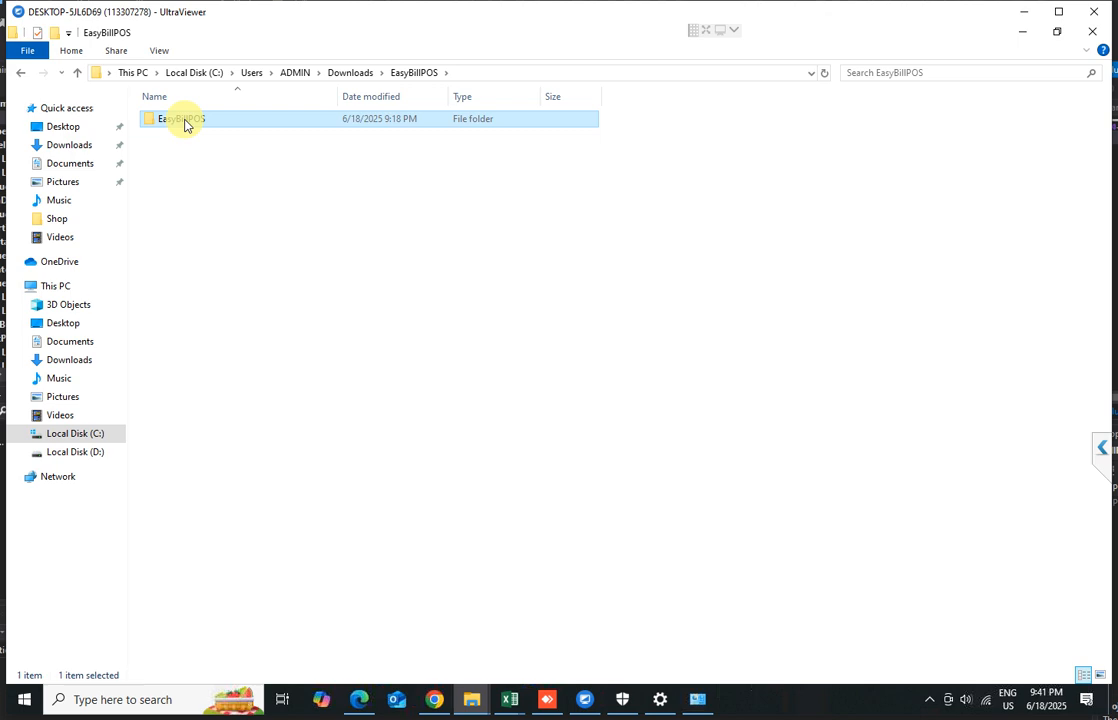
right_click(184, 125)
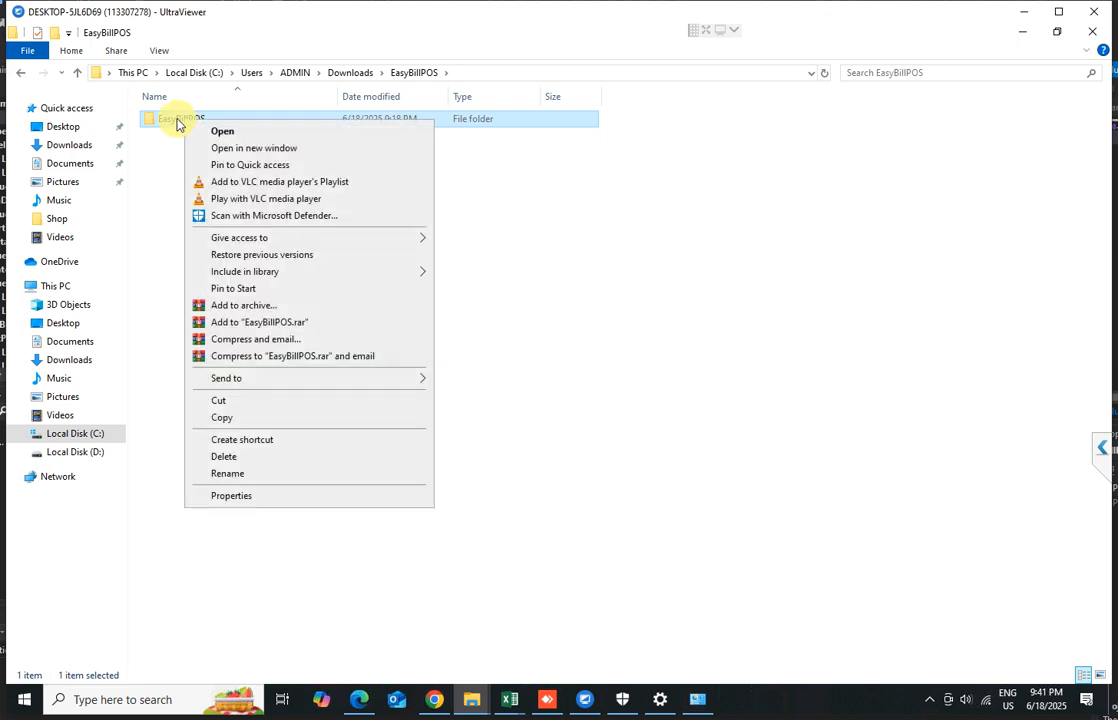
click(231, 418)
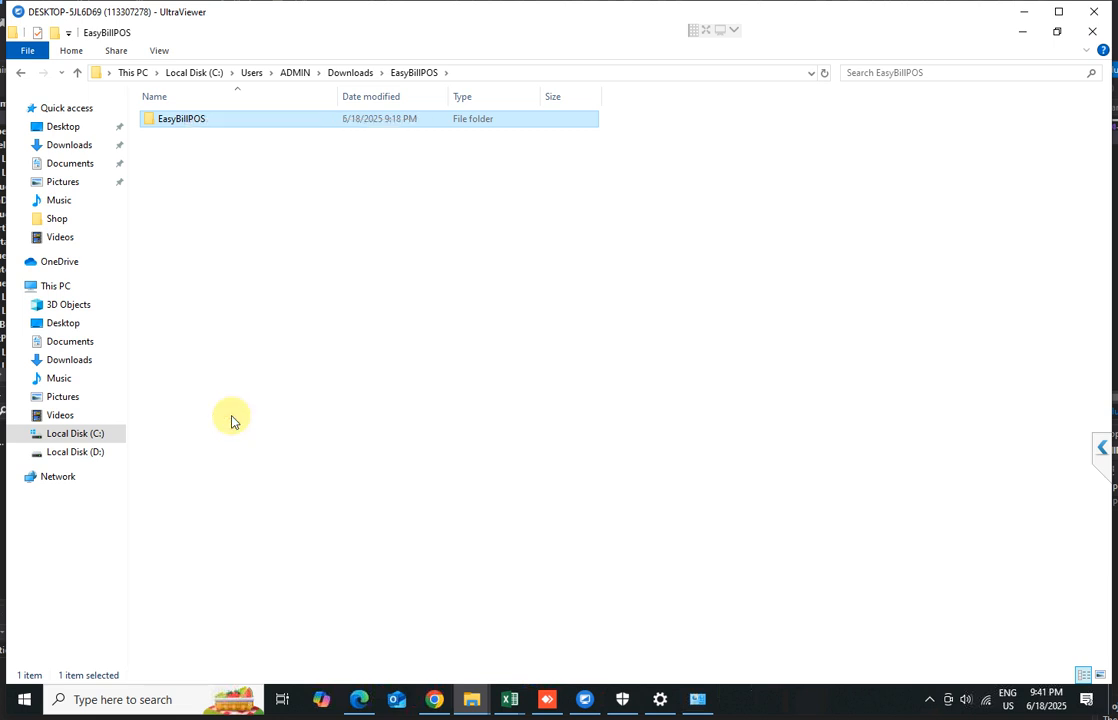
click(77, 456)
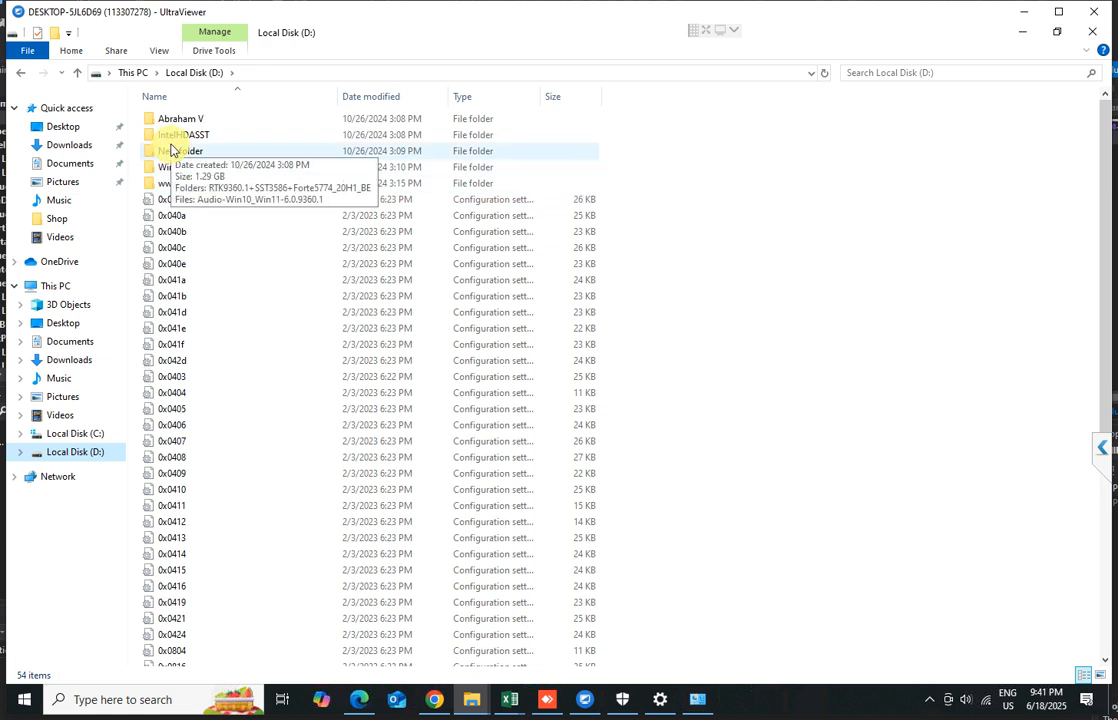
right_click(731, 281)
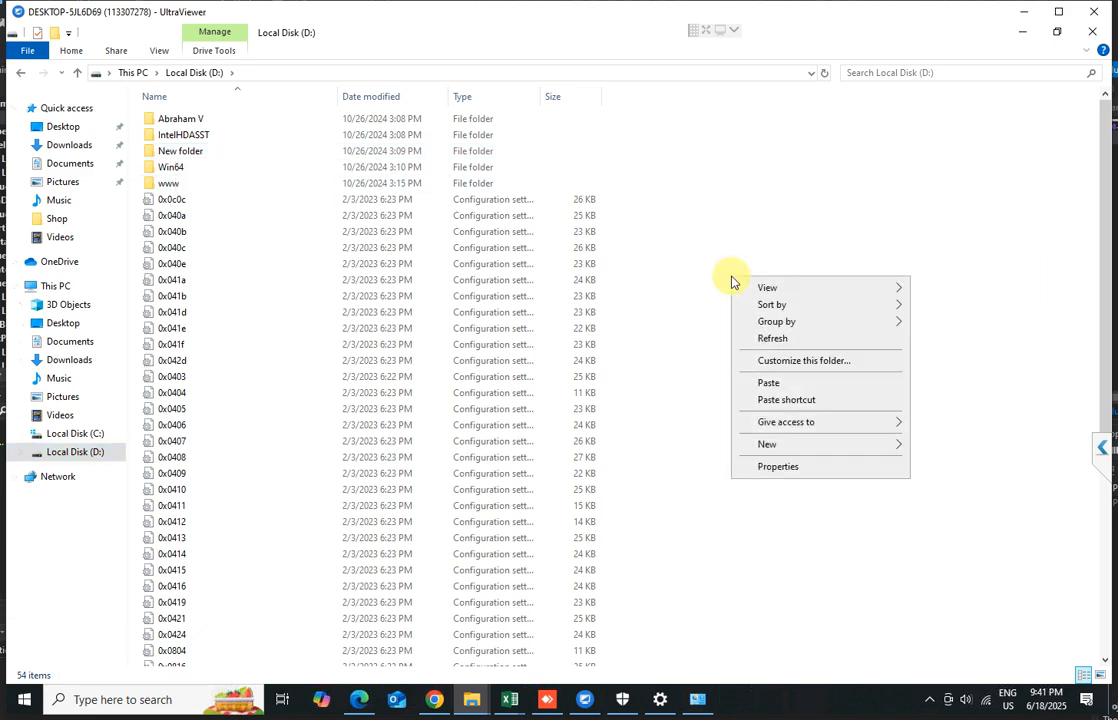
click(764, 390)
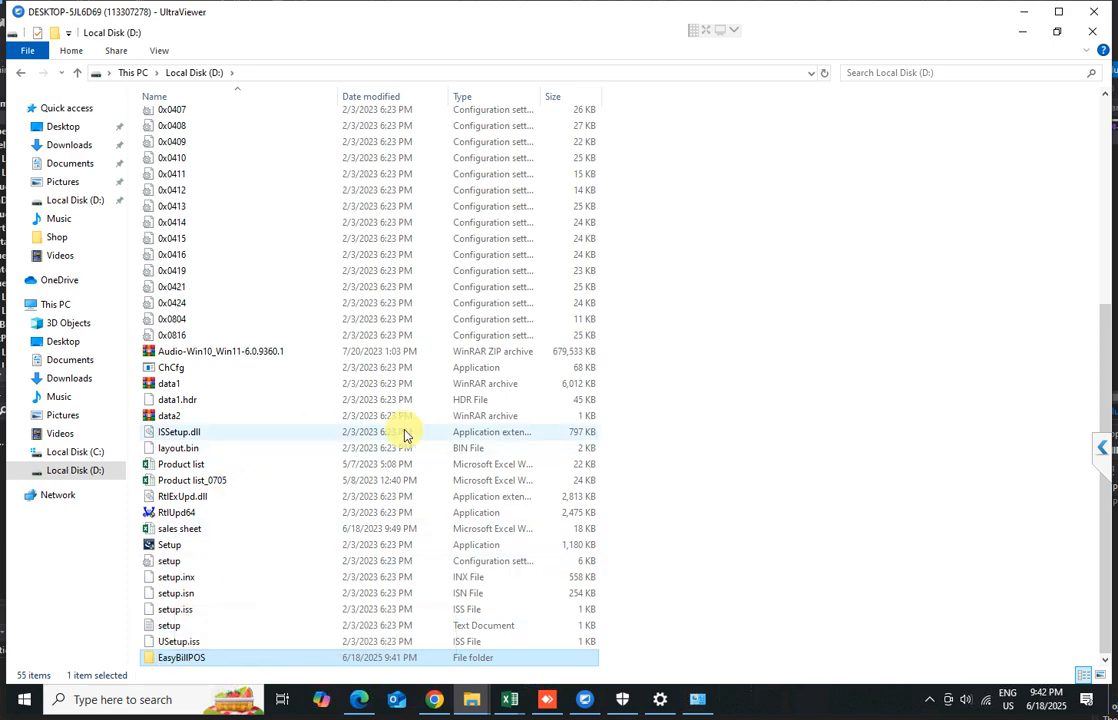
Open the Barcode Font folder inside the EasyBillPOS folder on drive D
scroll(400, 430, up, 7)
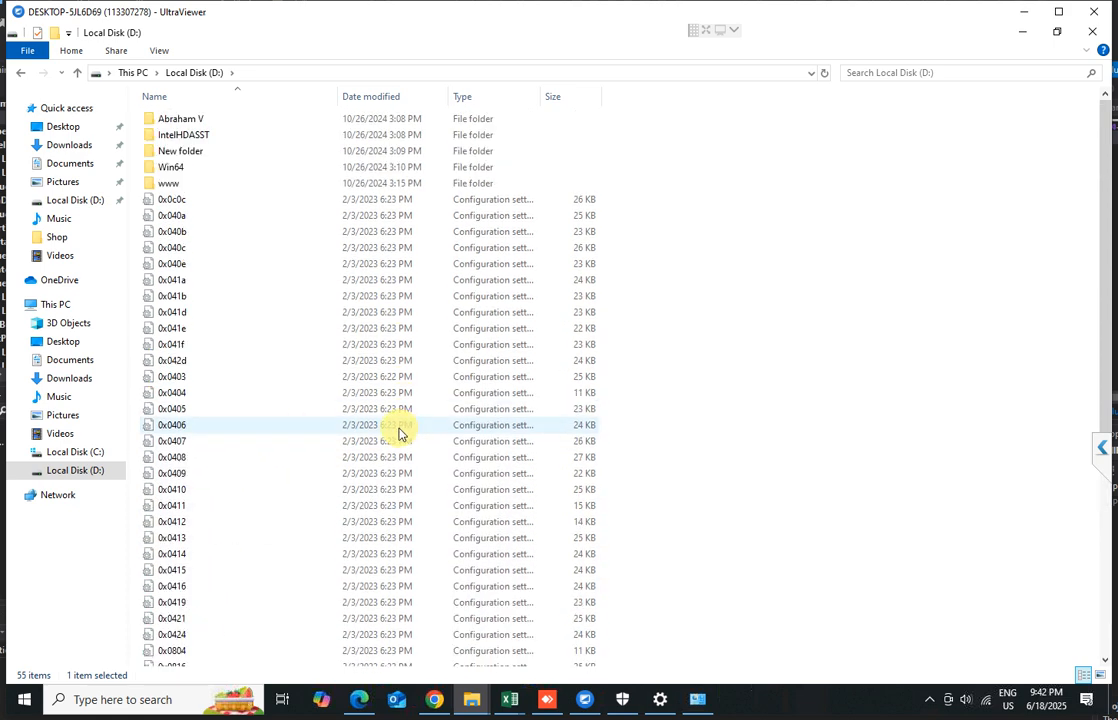
scroll(399, 432, down, 7)
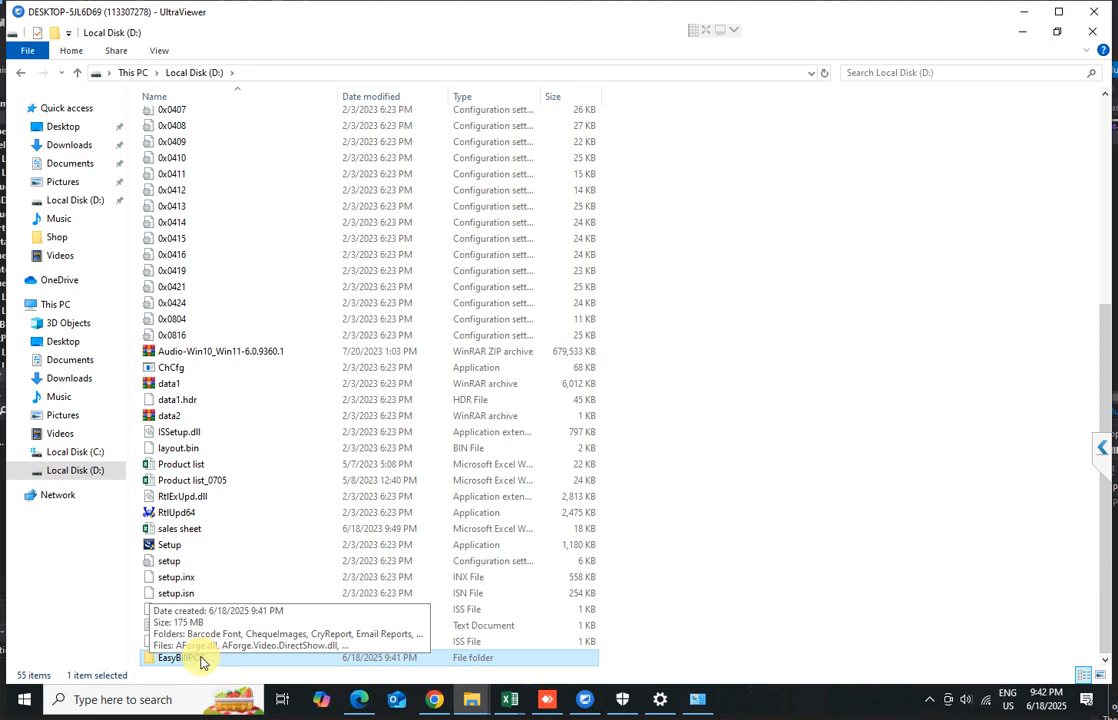
key(ctrl+shift+5)
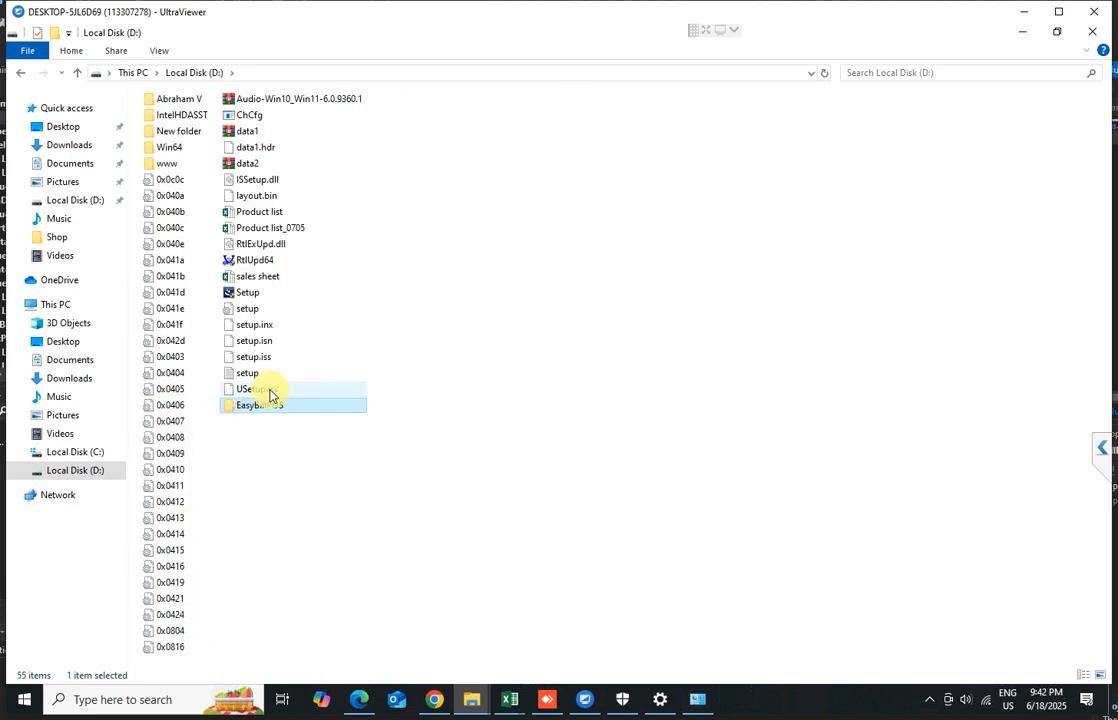
key(ctrl+shift+4)
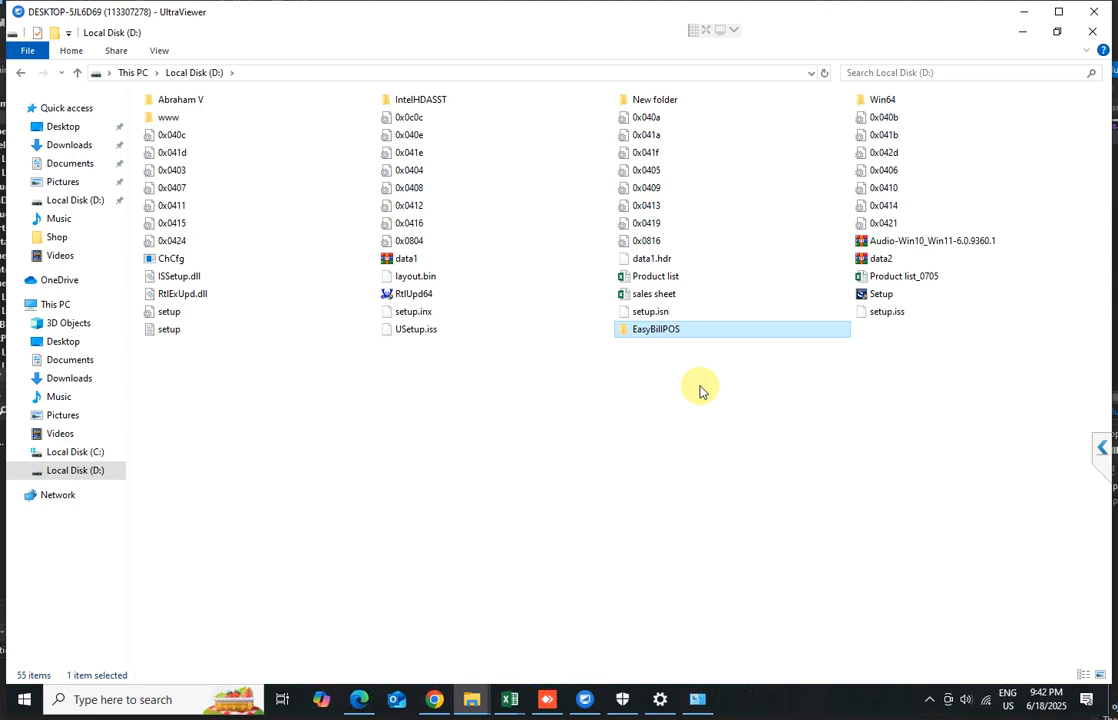
scroll(705, 390, up, 4)
scroll(704, 388, up, 1)
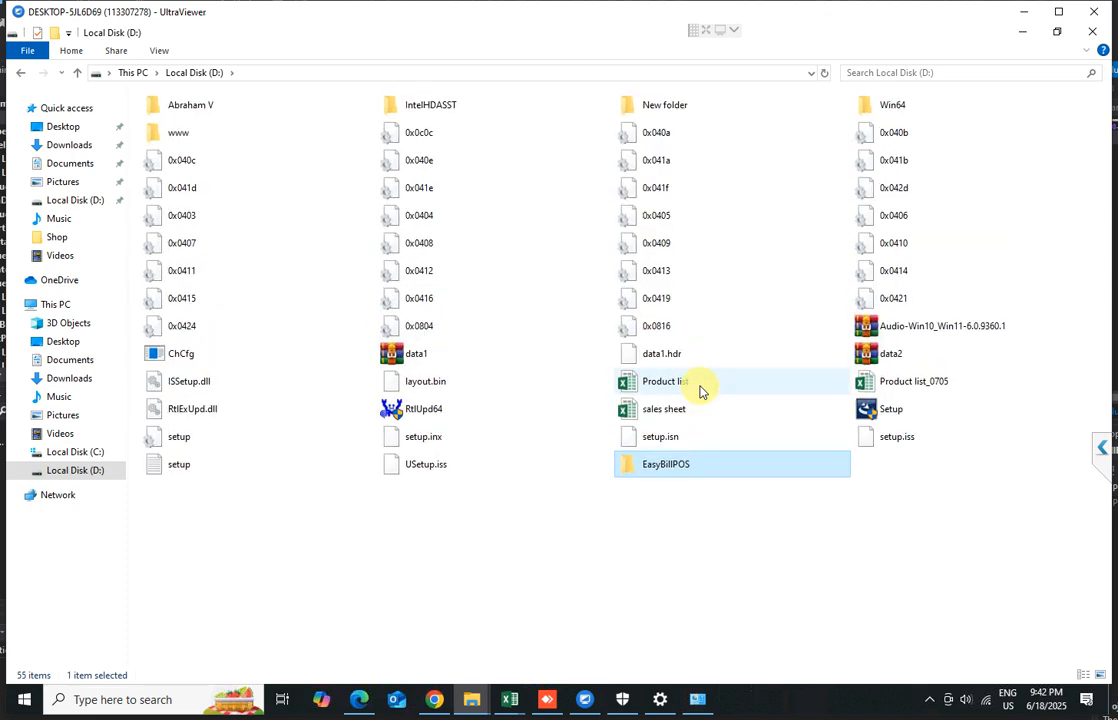
click(669, 470)
double_click(669, 470)
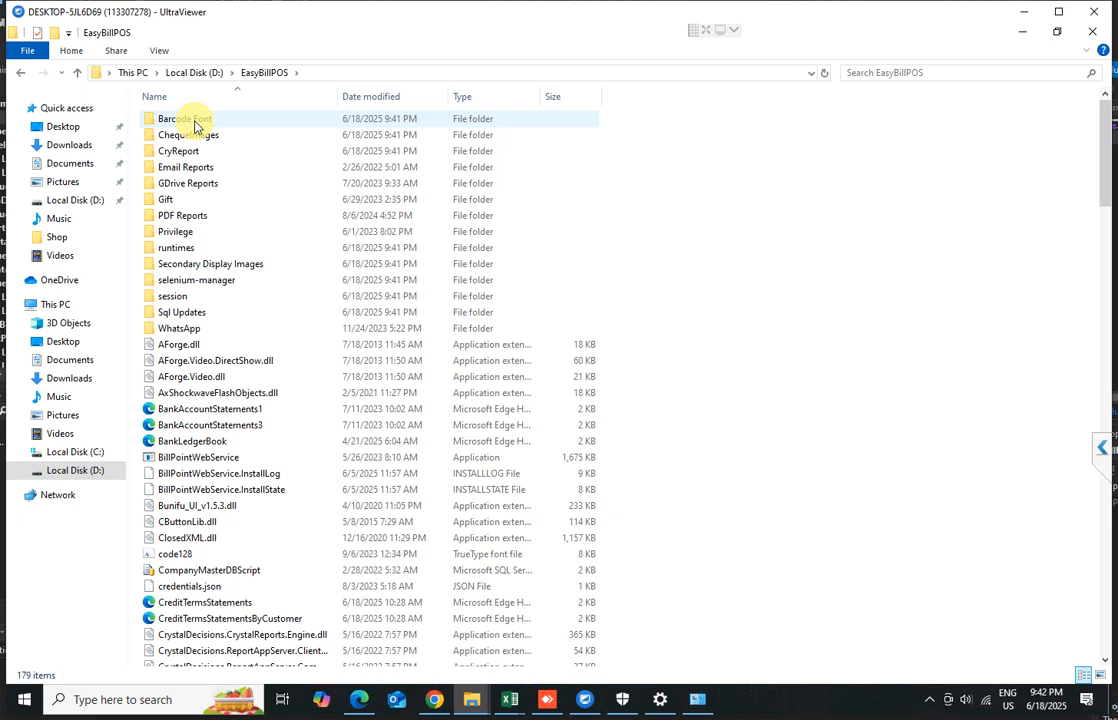
mouse_move(194, 125)
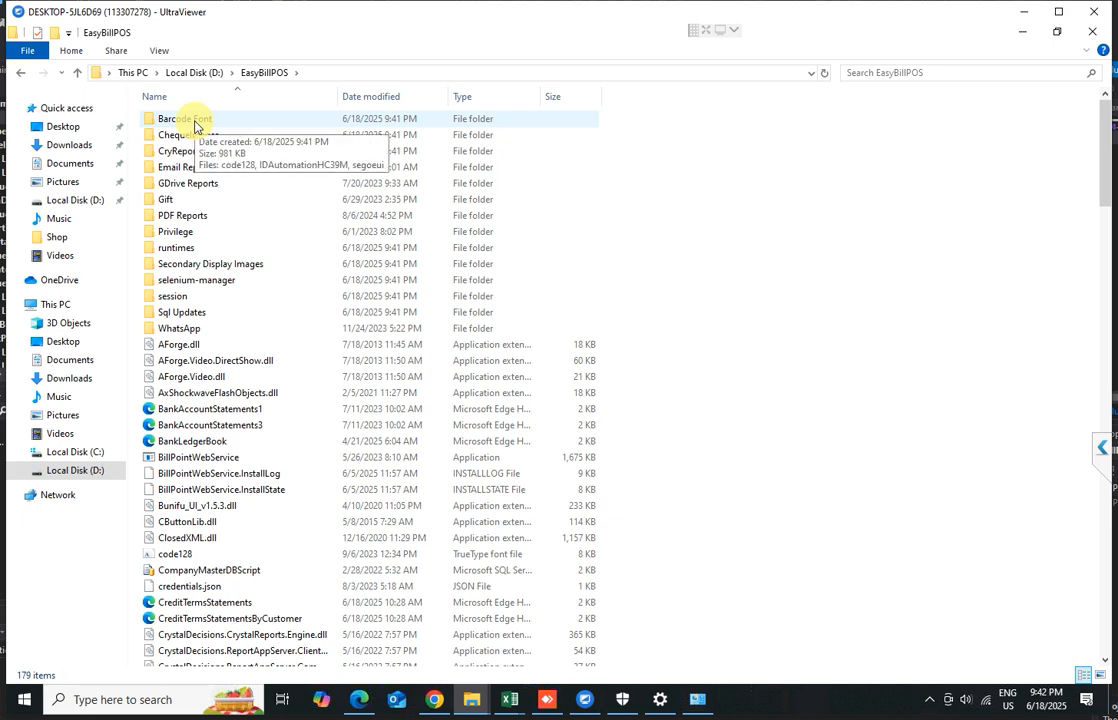
double_click(194, 122)
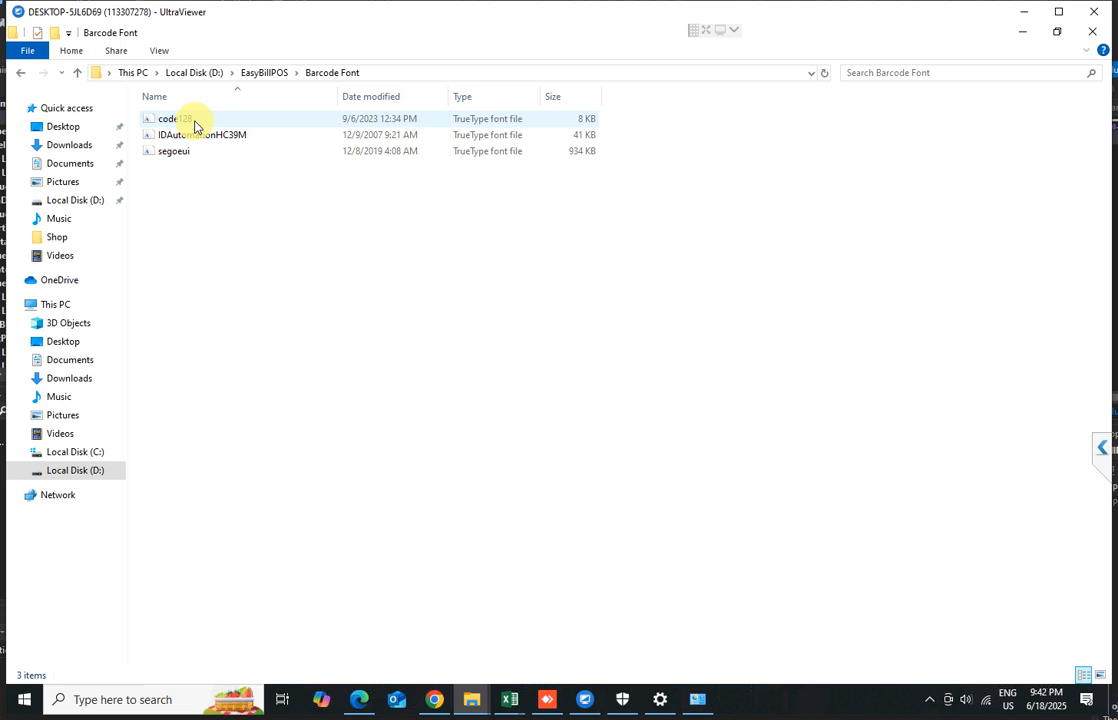
Install the code128, IDAutomationHC39M and segoeui fonts from the Barcode Font folder, closing each preview
double_click(194, 121)
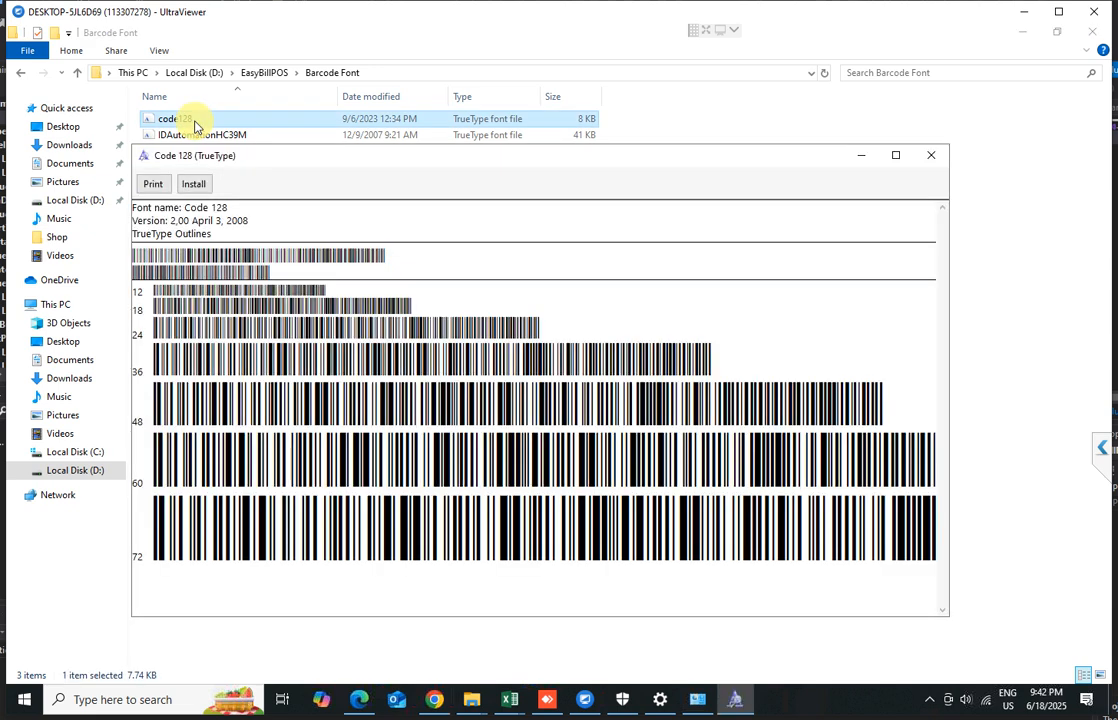
click(194, 185)
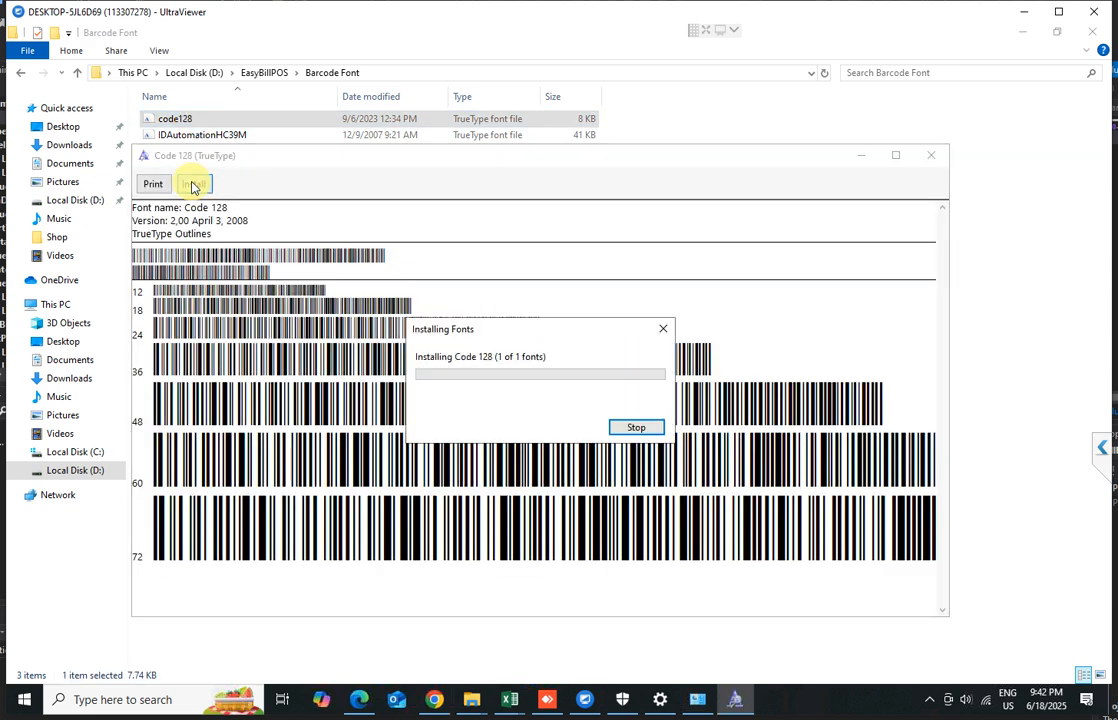
click(929, 156)
double_click(235, 136)
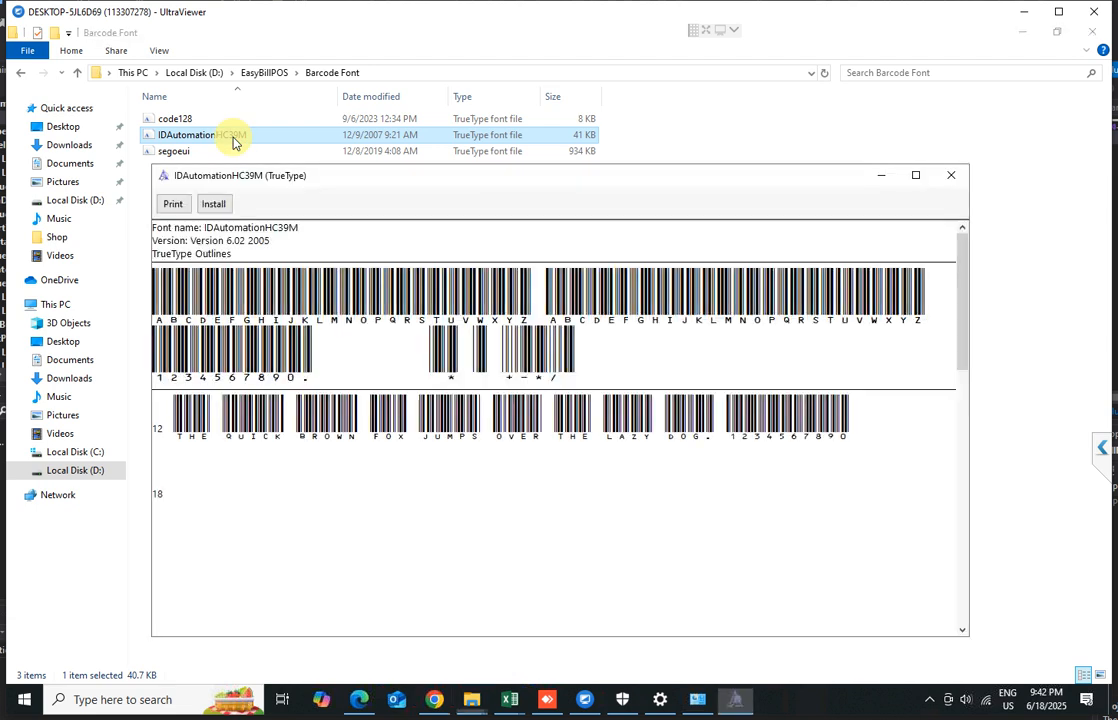
click(218, 204)
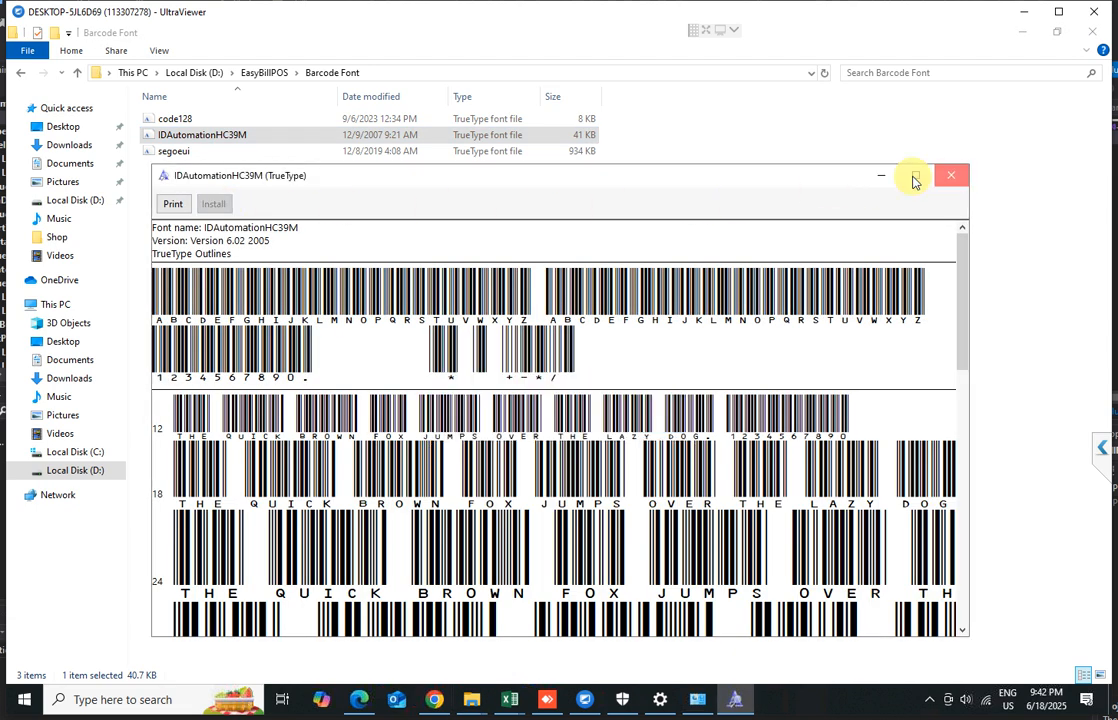
click(951, 176)
double_click(174, 151)
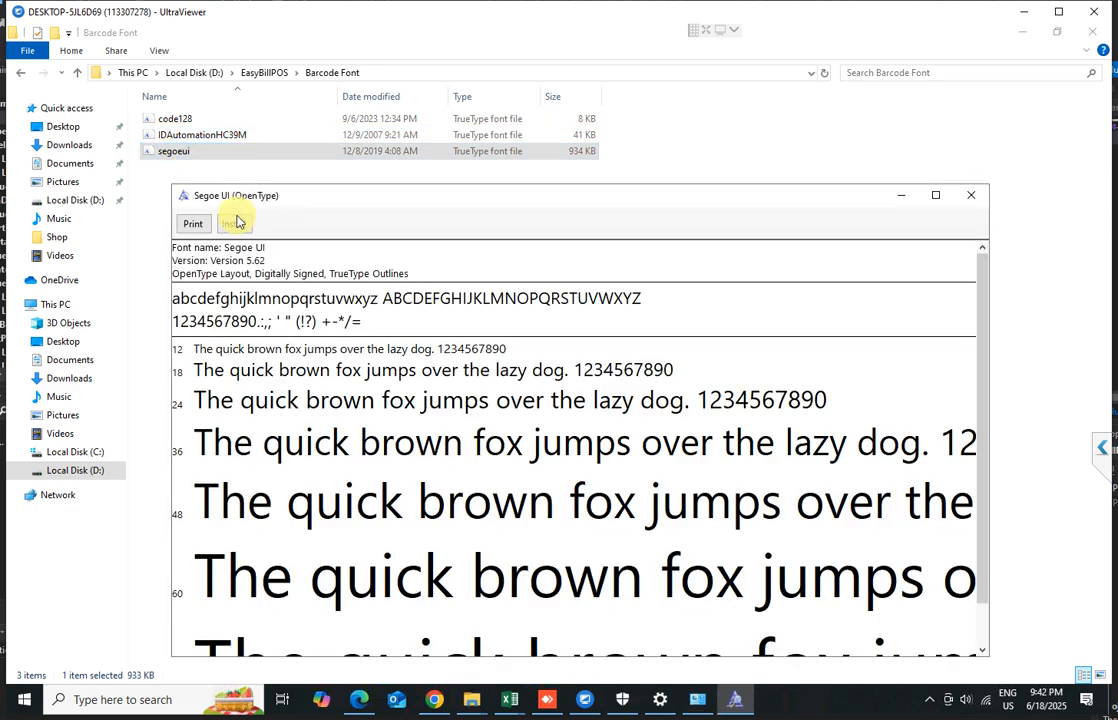
click(235, 223)
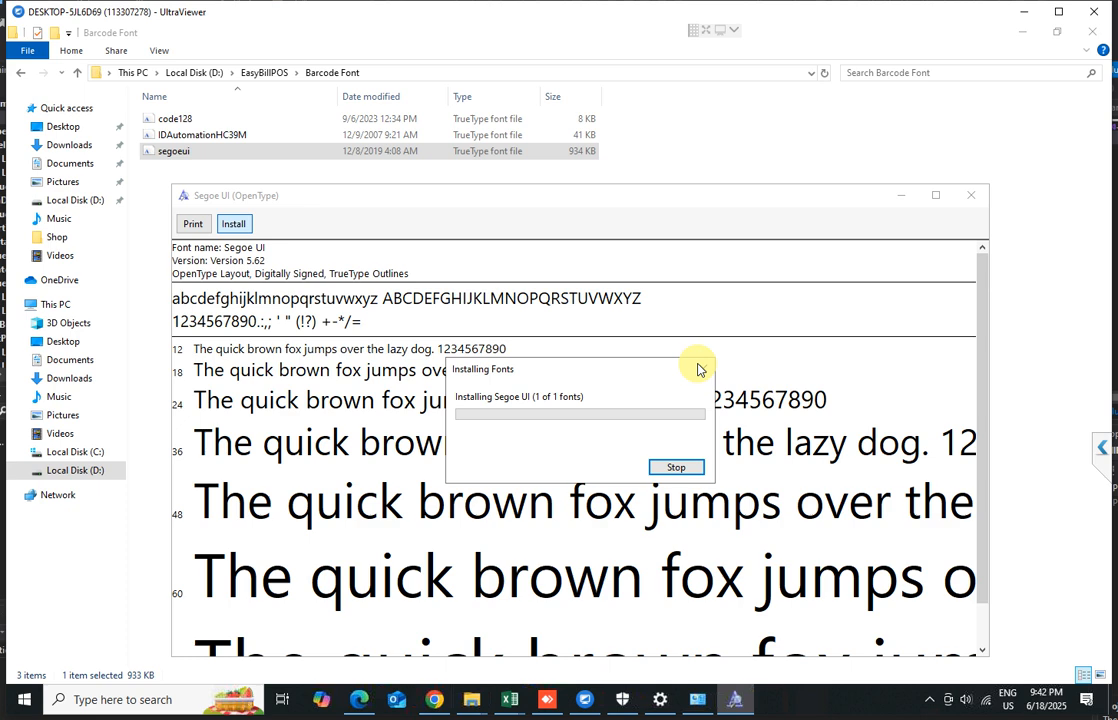
click(975, 197)
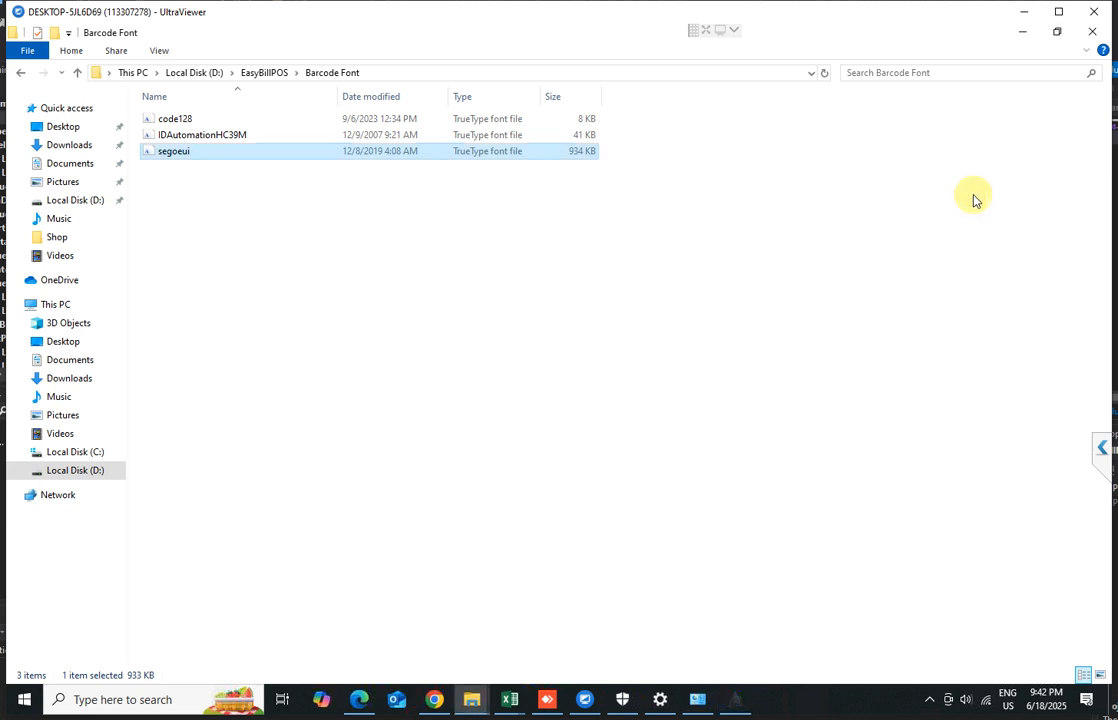
Create a desktop shortcut for the EasyBillPOS application in the EasyBillPOS folder on drive D, then close the folder window
click(257, 73)
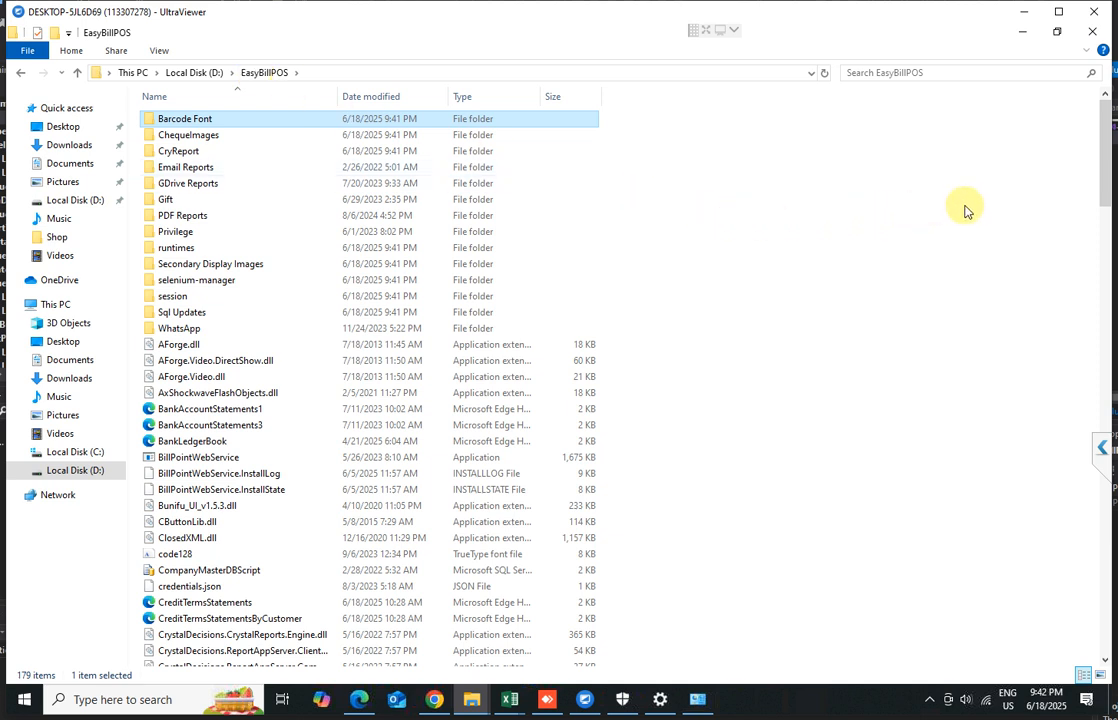
click(1091, 38)
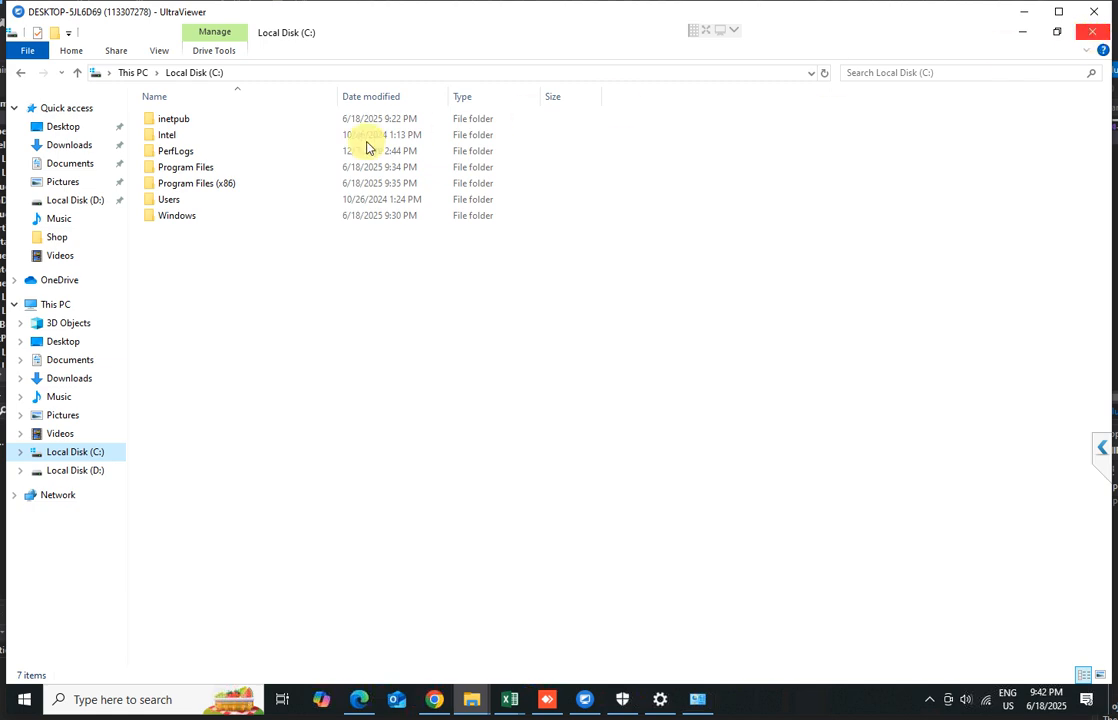
click(80, 469)
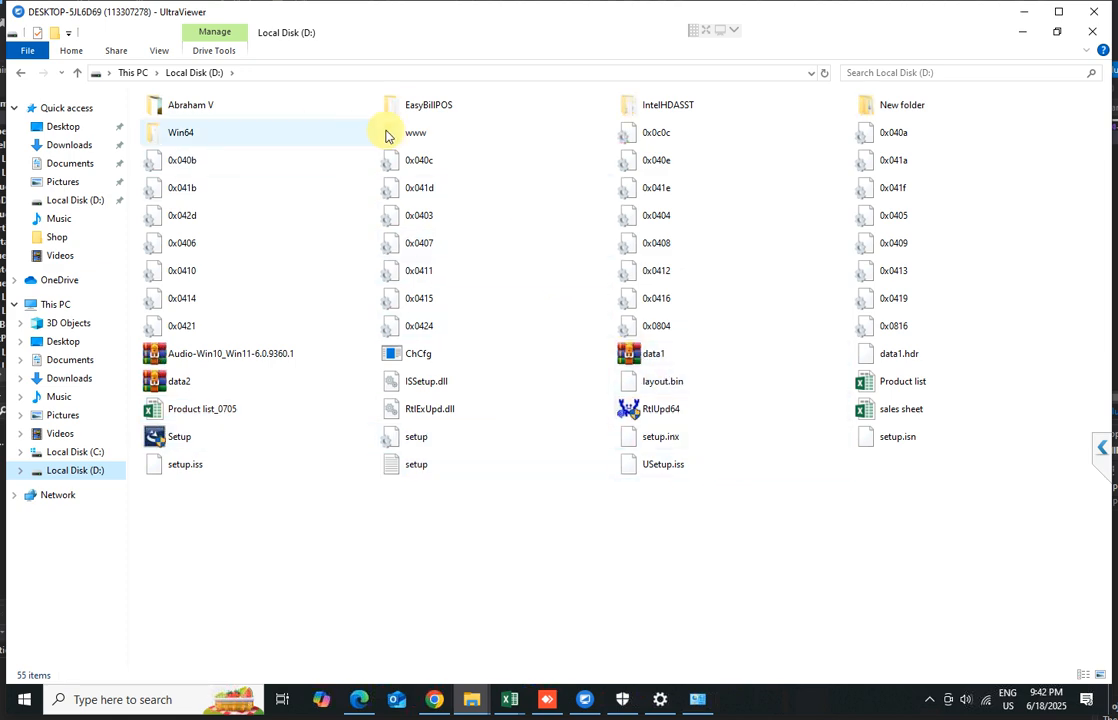
double_click(443, 112)
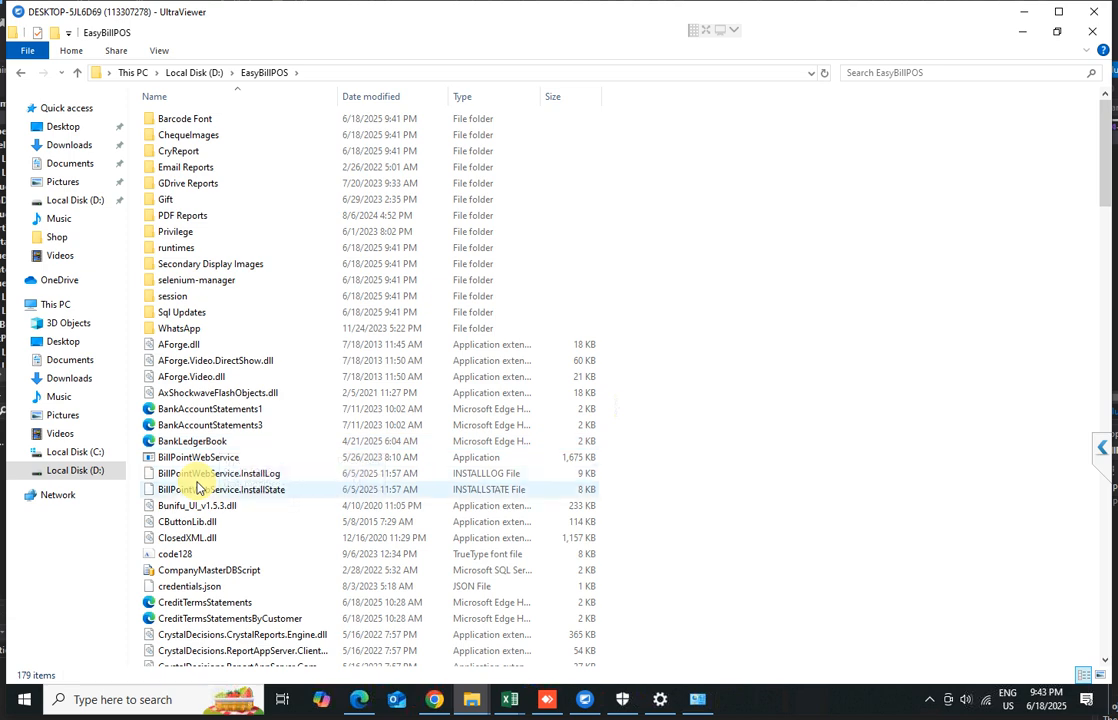
click(197, 488)
key(e)
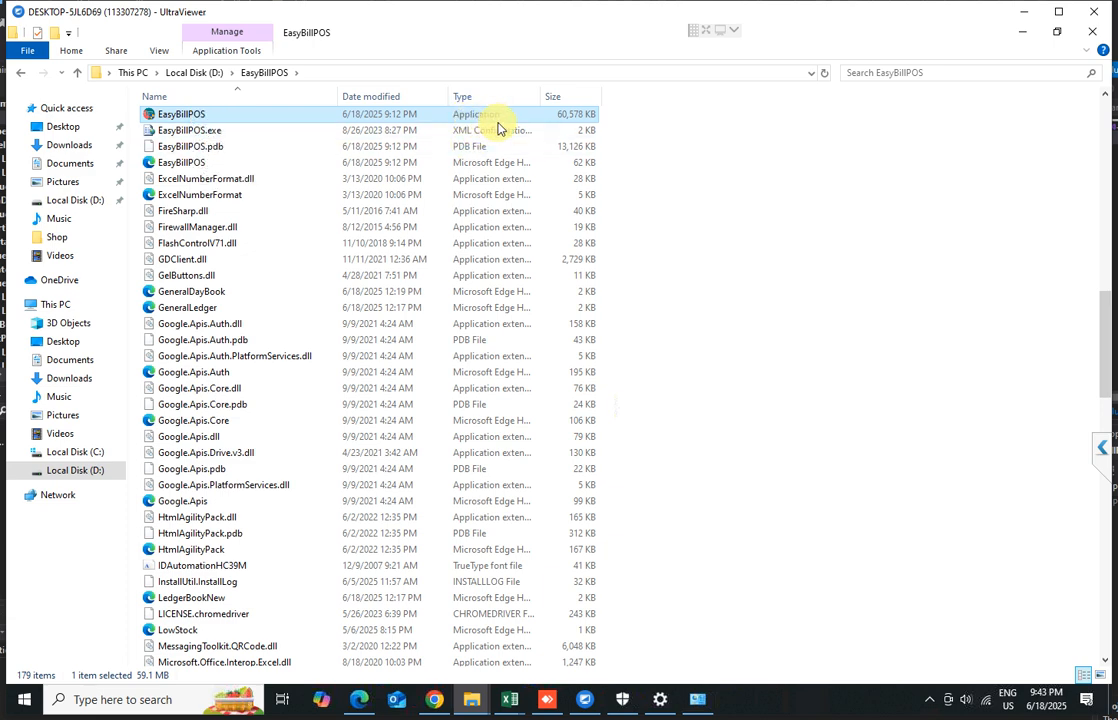
right_click(157, 117)
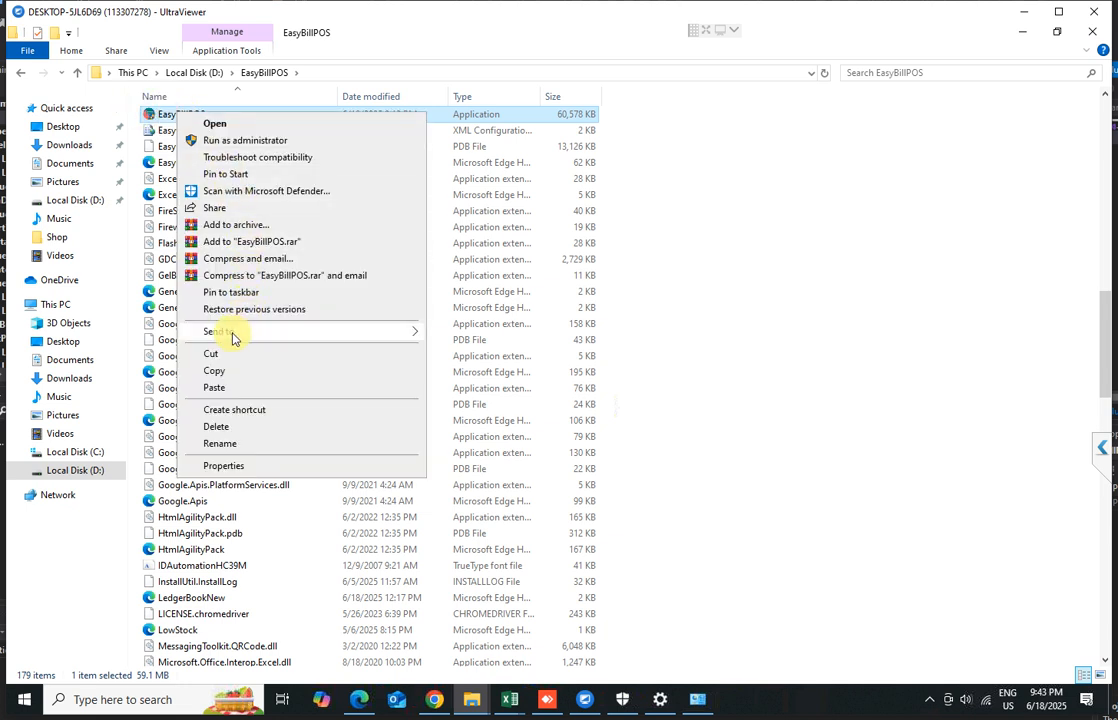
mouse_move(231, 340)
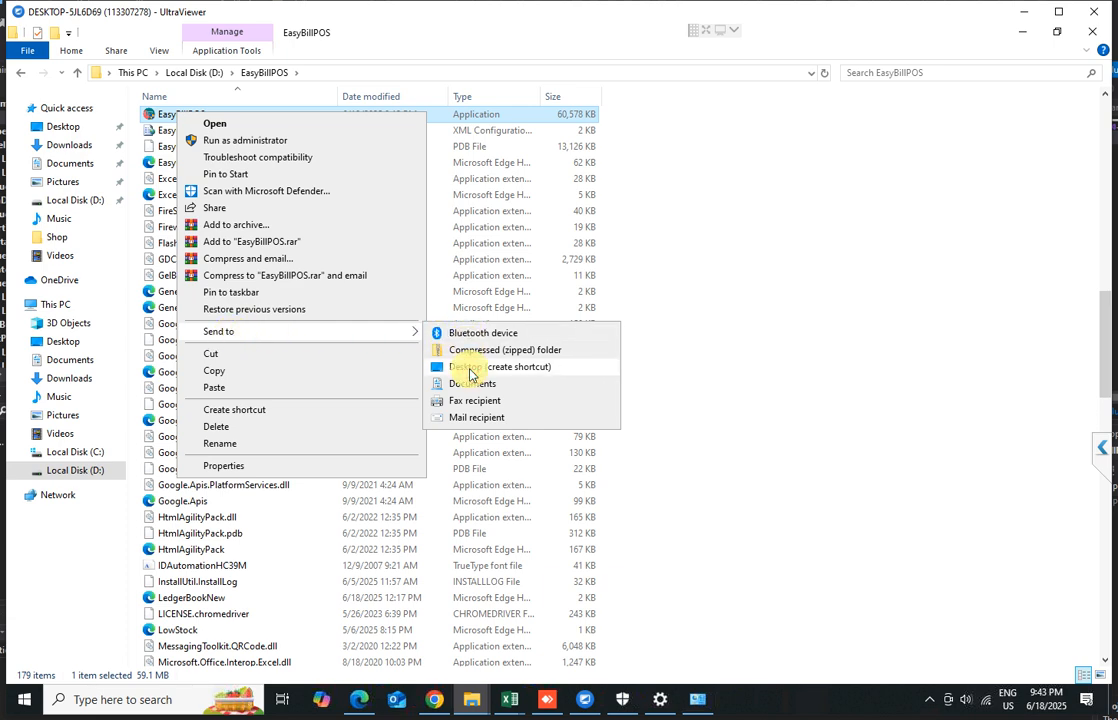
click(470, 368)
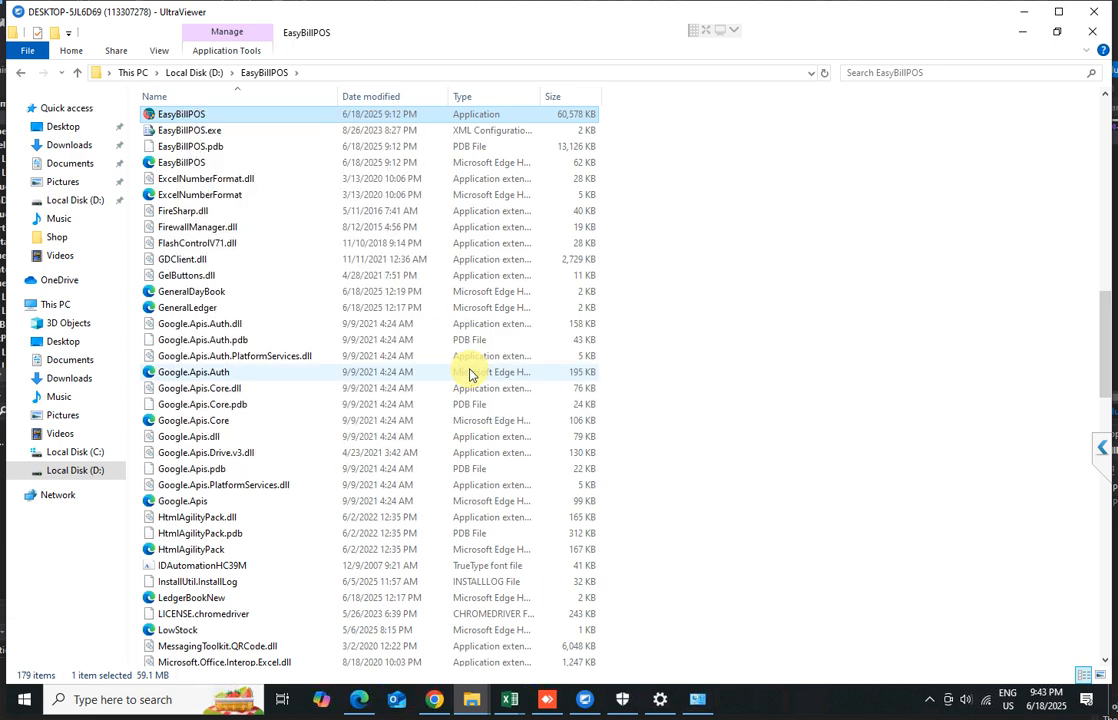
click(1091, 38)
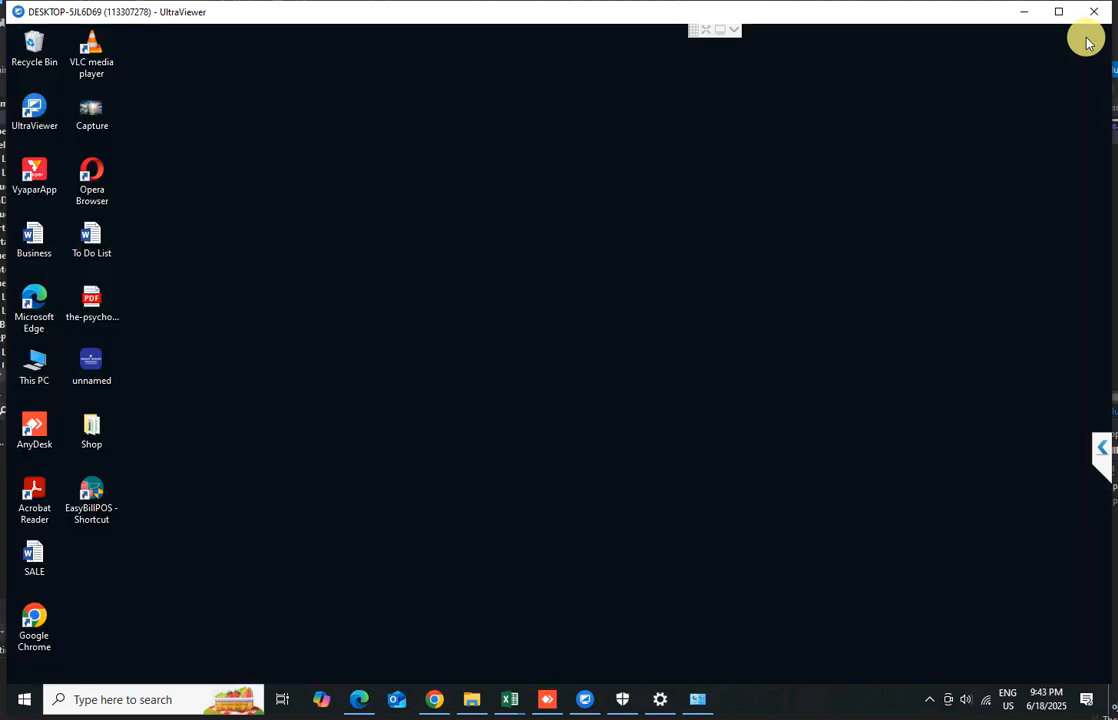
Rename the desktop shortcut to EasyBillPOS
click(112, 512)
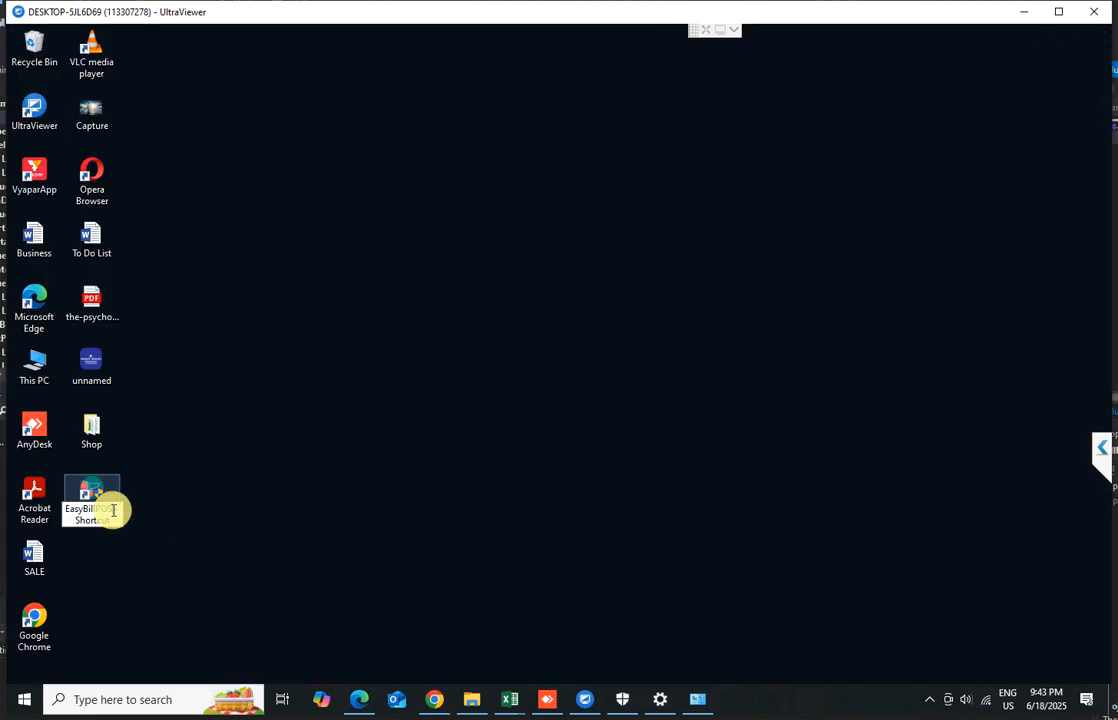
double_click(122, 521)
key(BackSpace)
key(BackSpace)
key(BackSpace)
key(BackSpace)
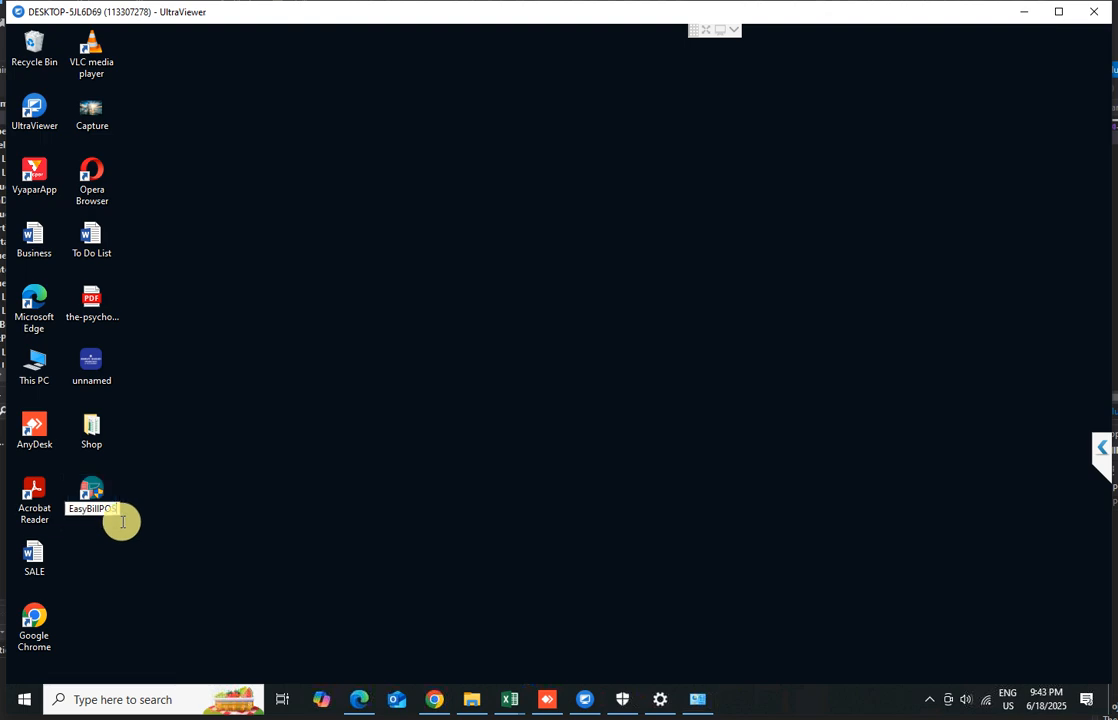
key(Return)
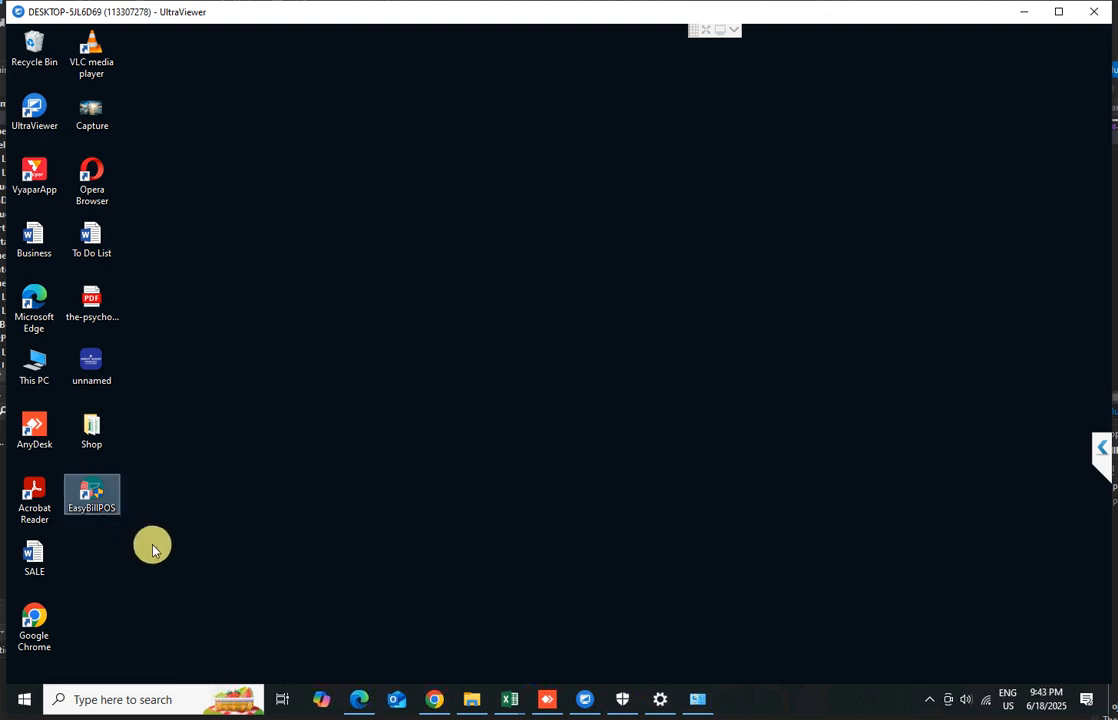
Launch EasyBillPOS from the shortcut and open the notification settings from the security prompt's details
double_click(95, 496)
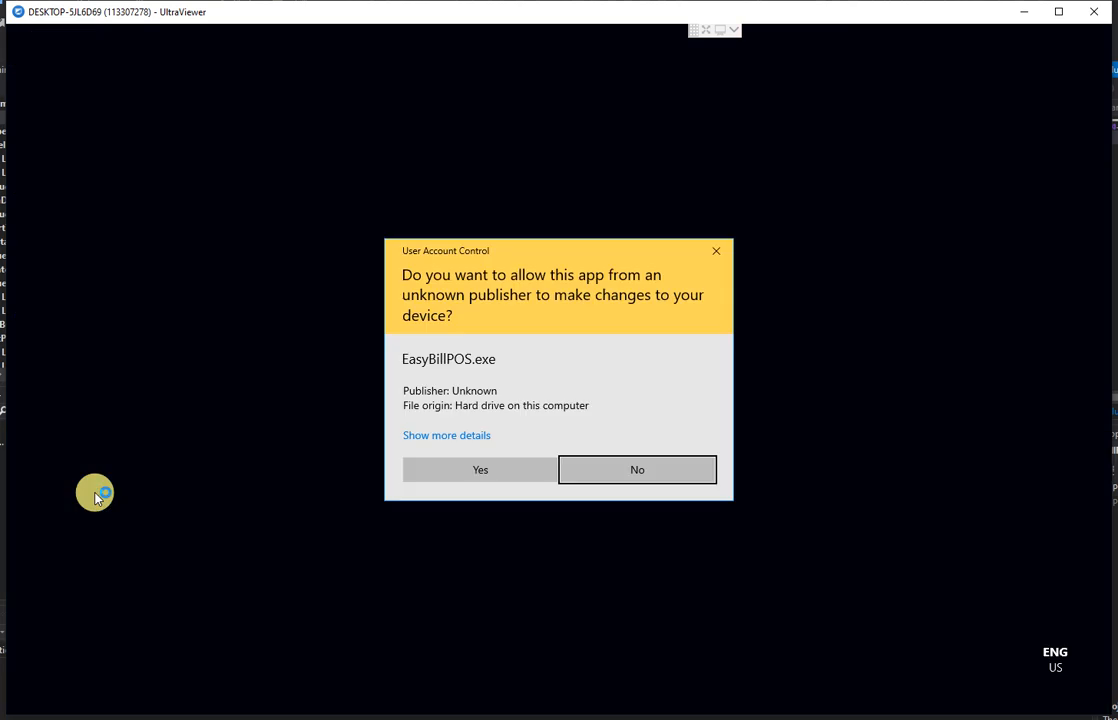
click(443, 436)
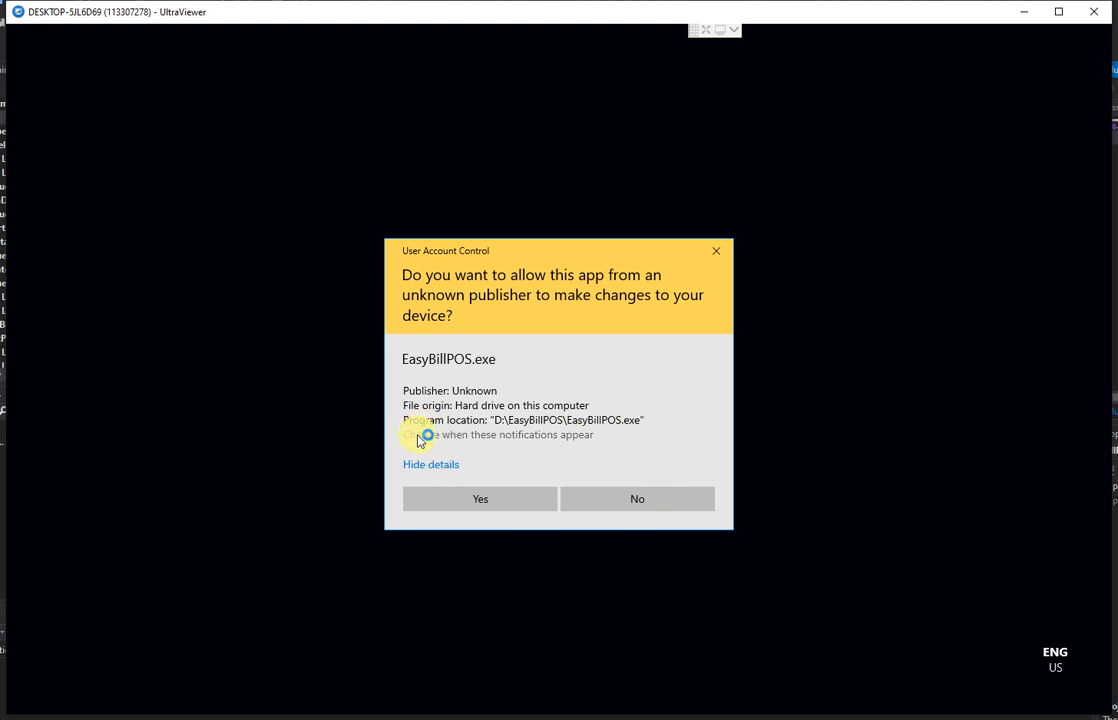
click(429, 463)
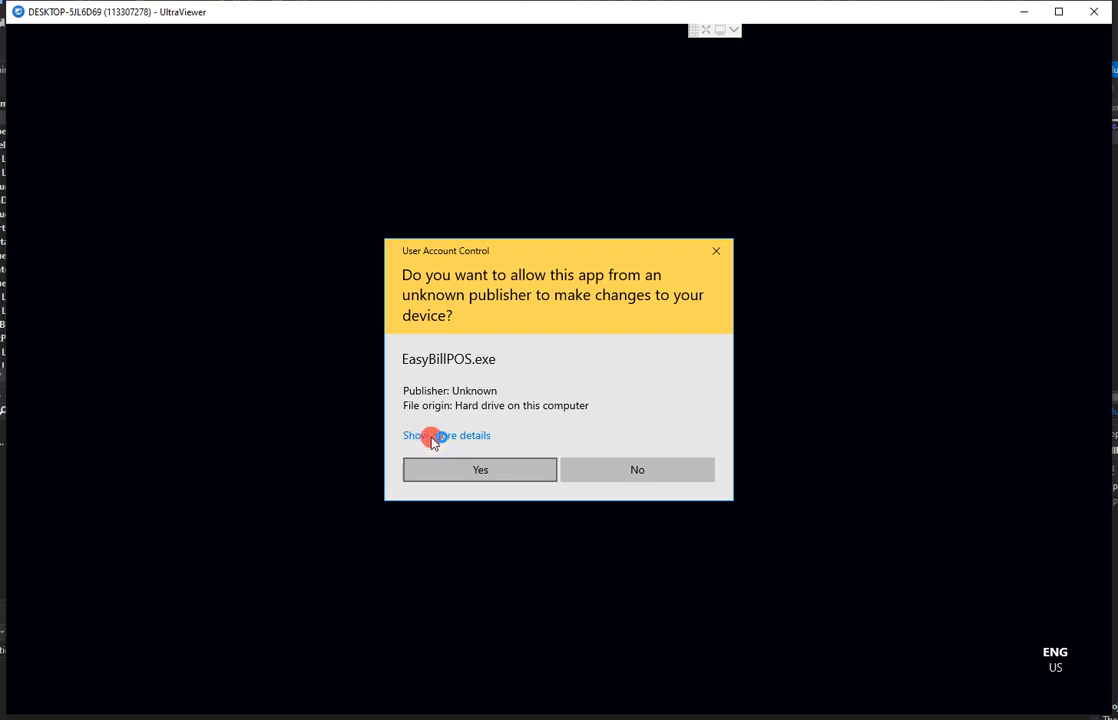
click(429, 437)
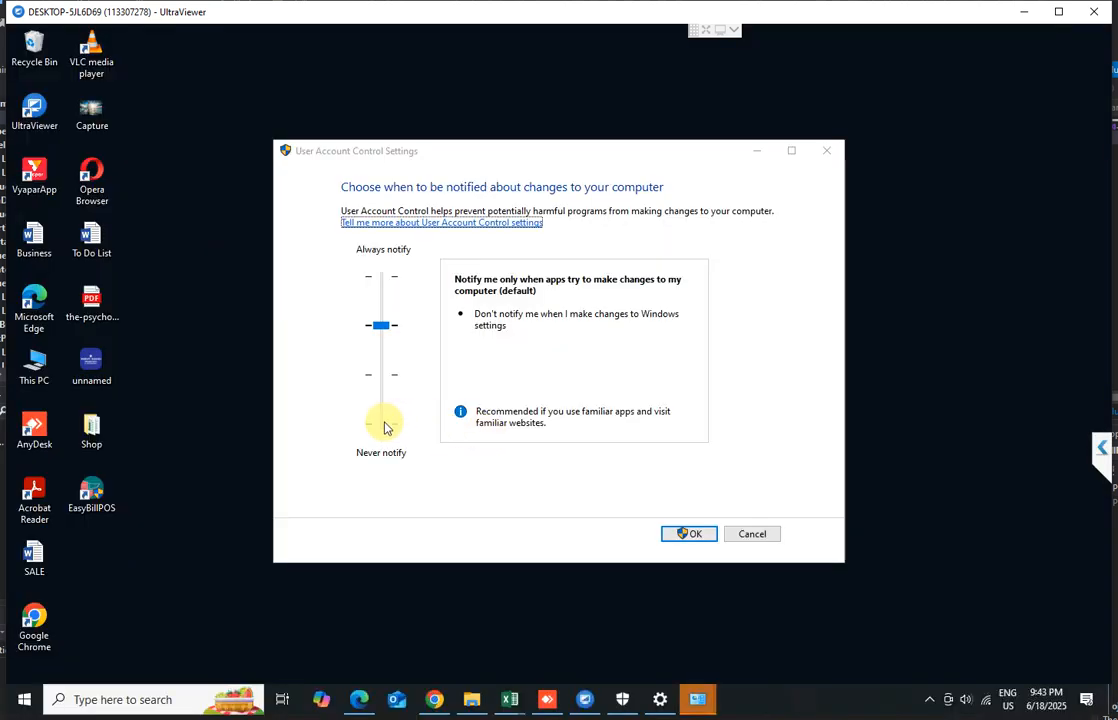
Set User Account Control to Never notify and approve the settings change
click(379, 426)
click(379, 426)
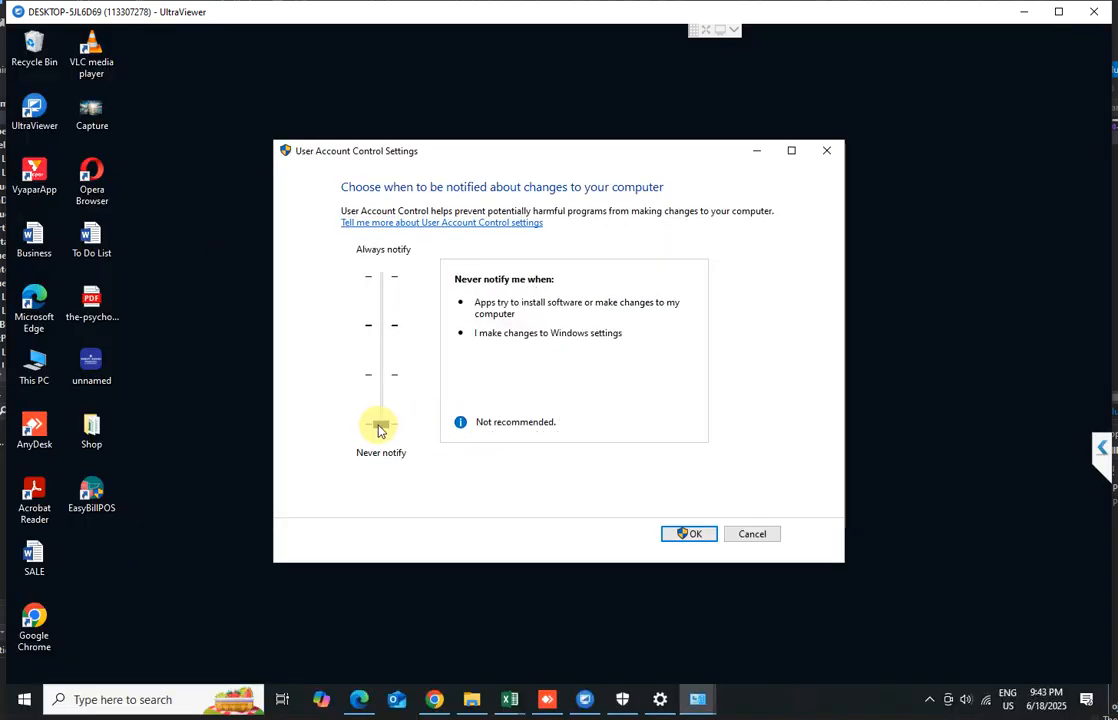
click(698, 537)
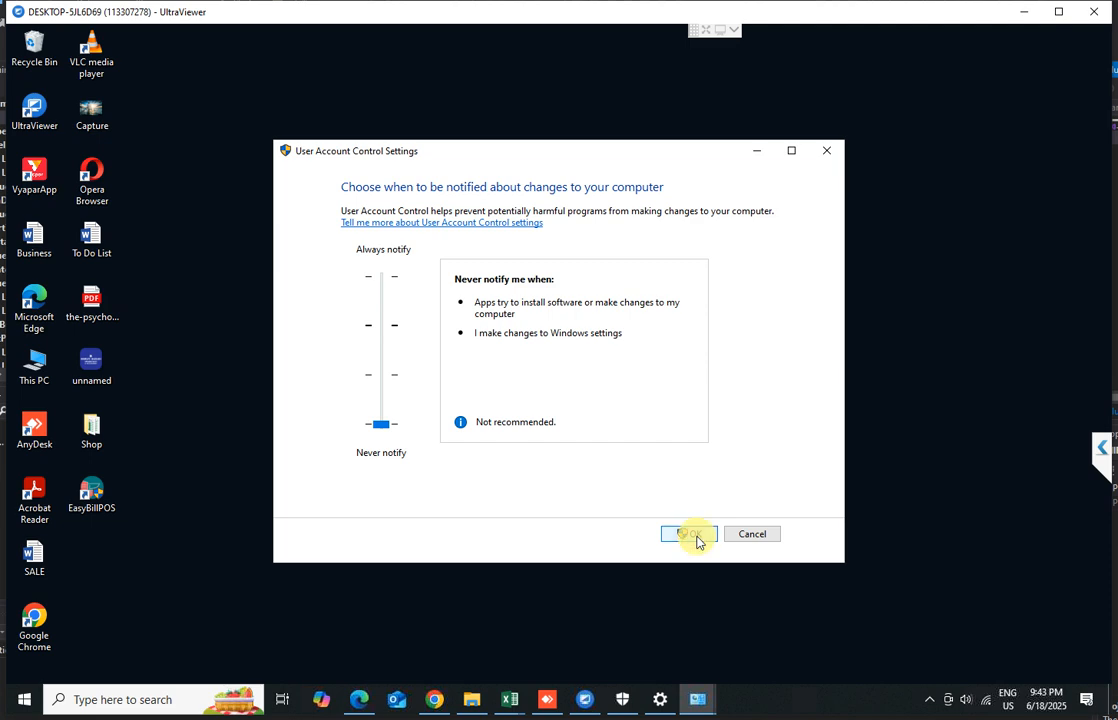
click(475, 462)
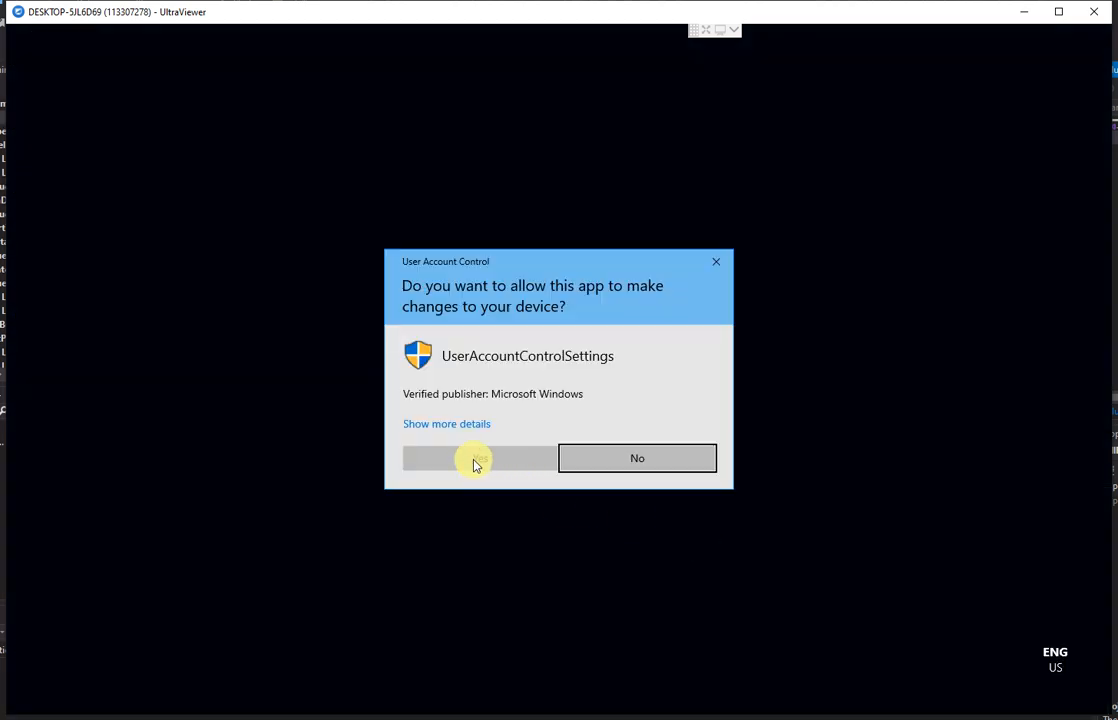
click(475, 462)
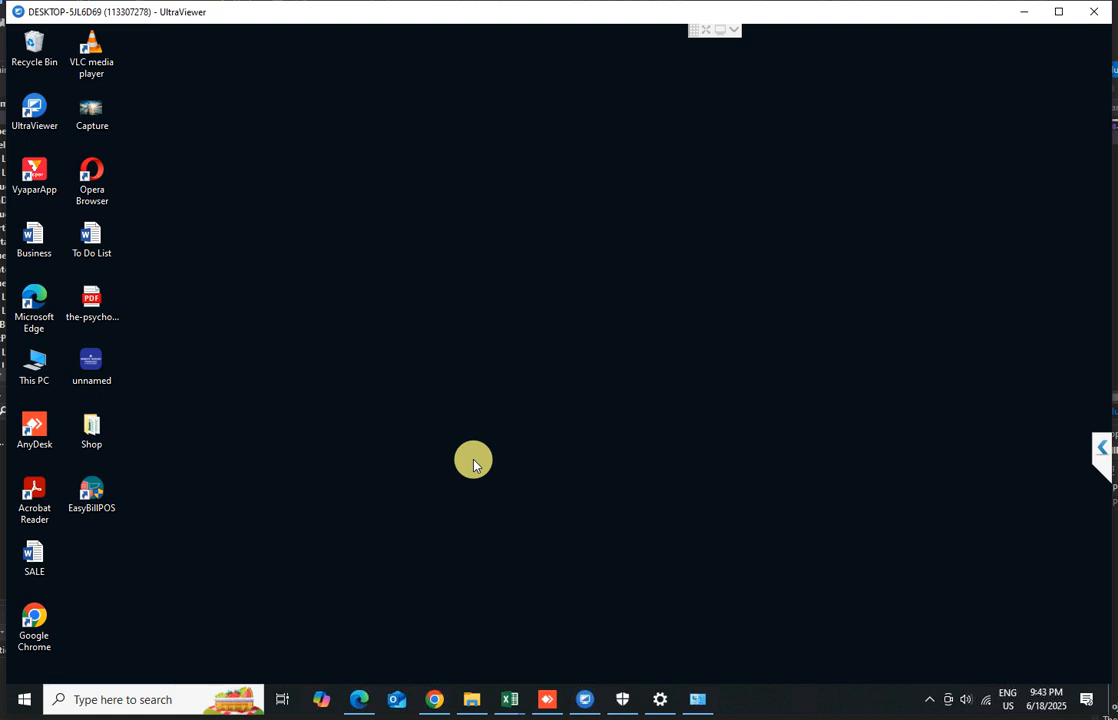
Launch EasyBillPOS again and search for SQL servers to fill in the SQL Server Name
click(97, 493)
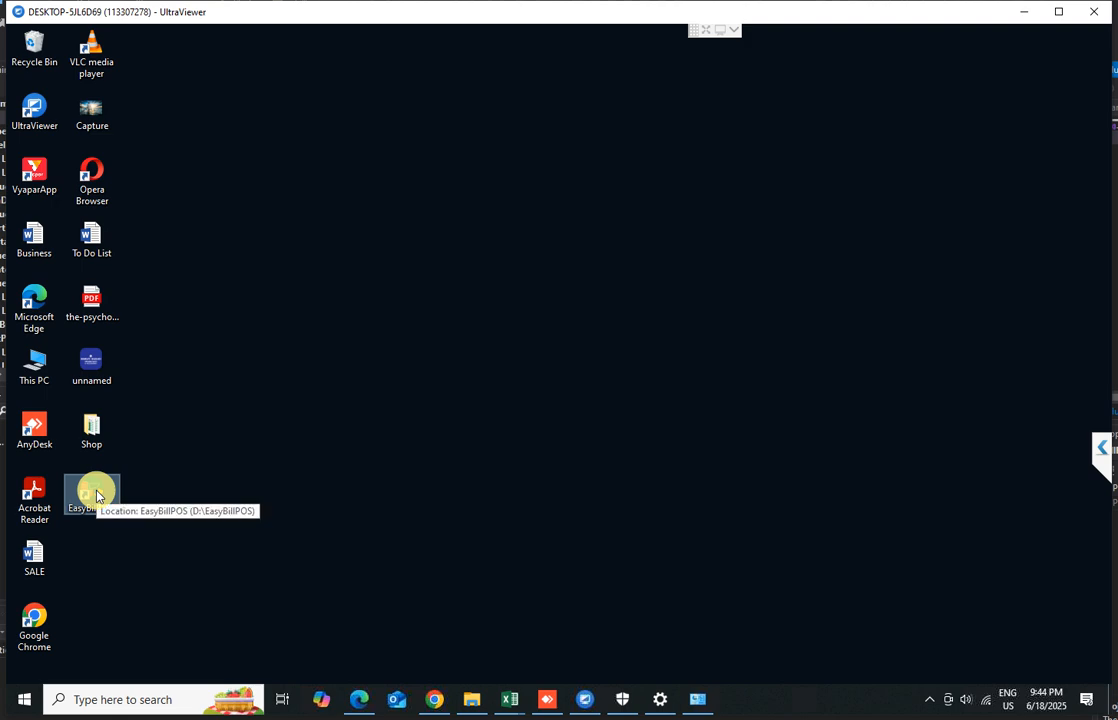
double_click(97, 493)
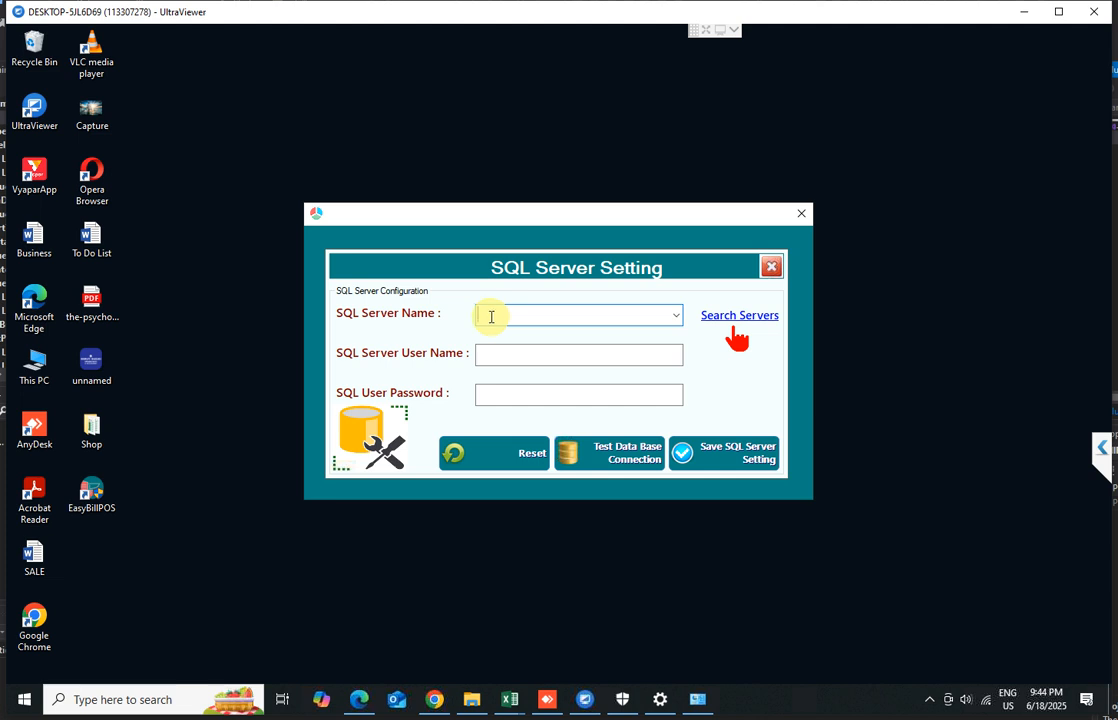
click(744, 320)
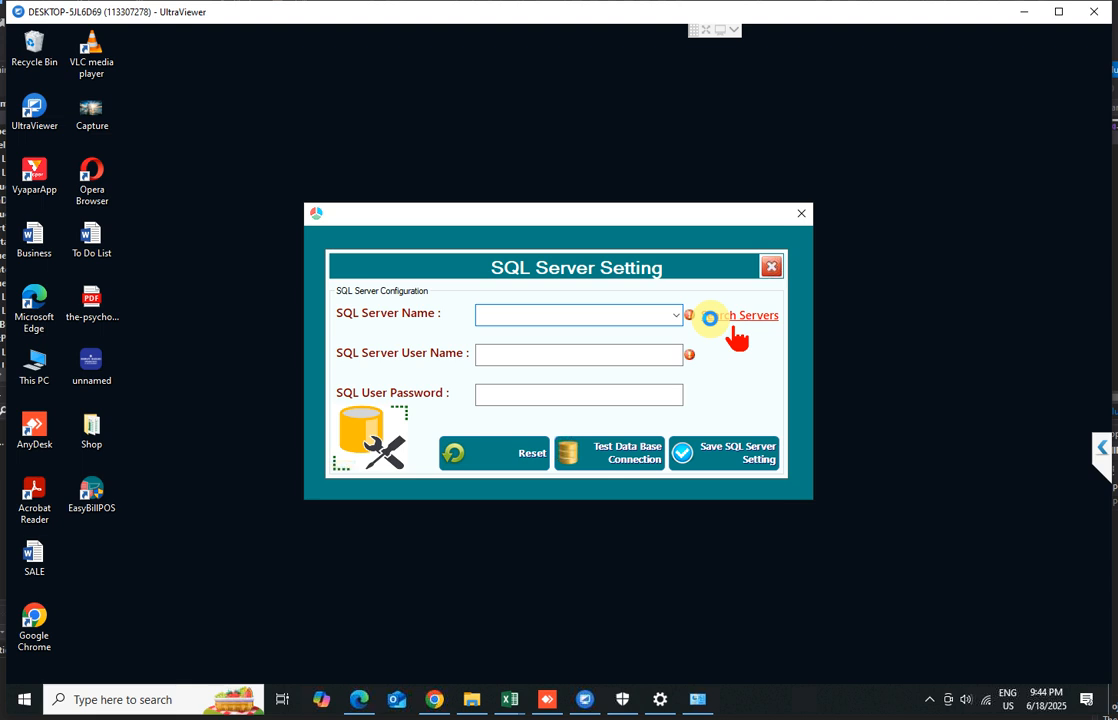
click(709, 318)
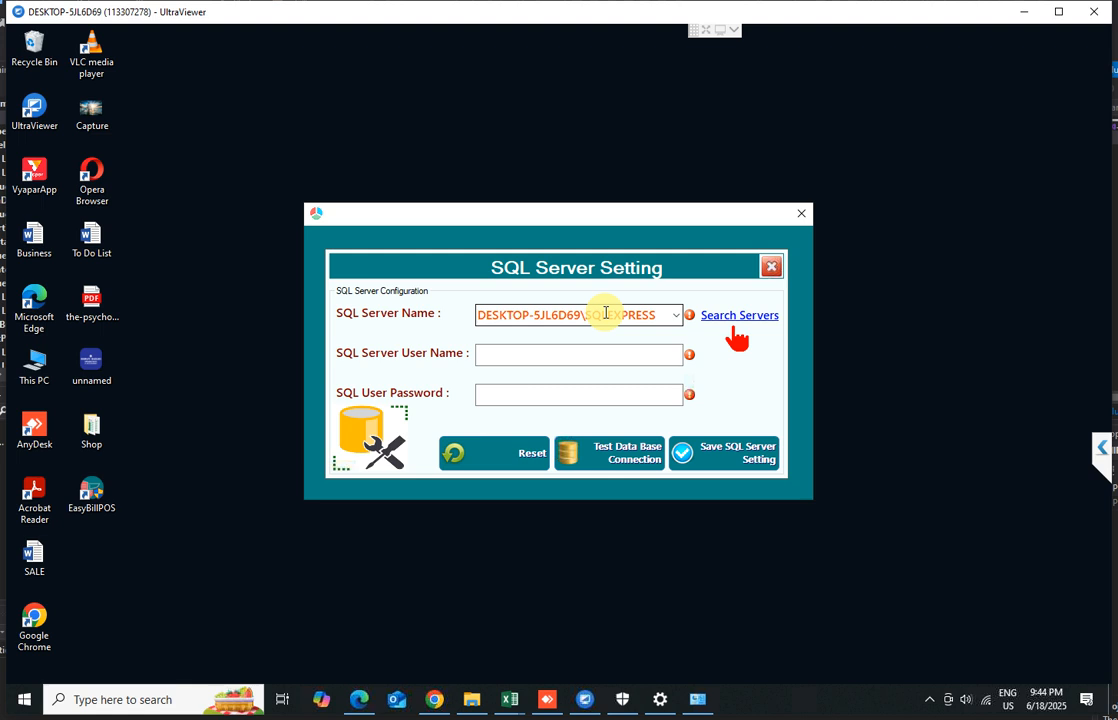
Enter sa as the SQL Server user name and type the SQL user password
click(550, 358)
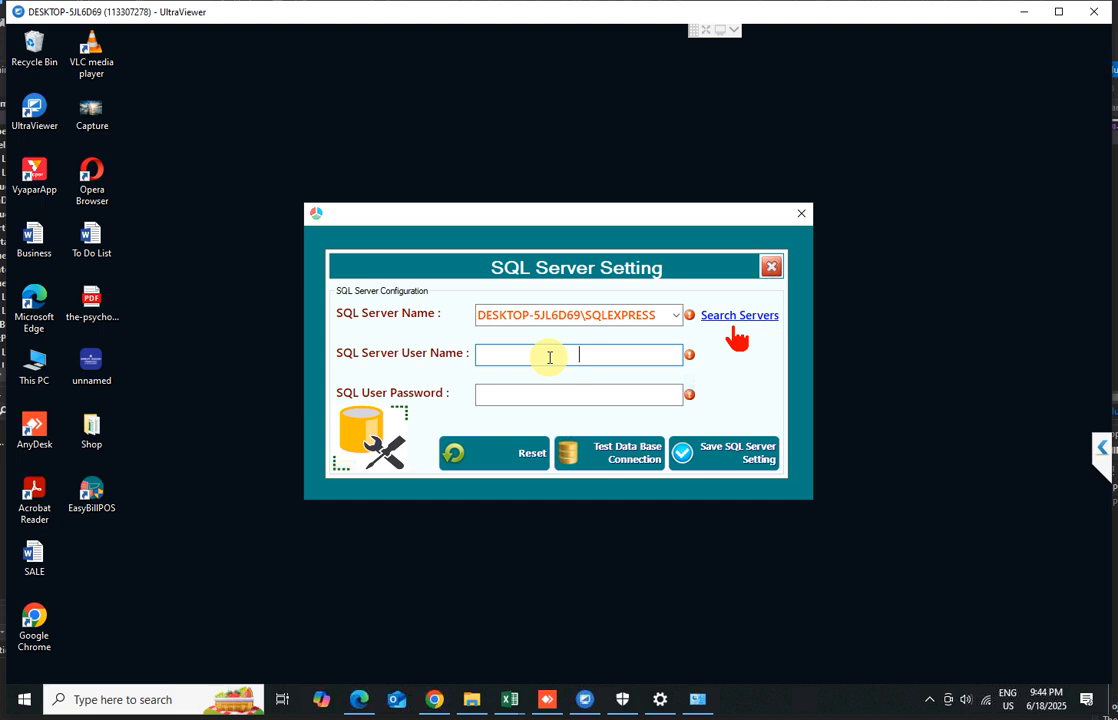
text(sa)
click(577, 395)
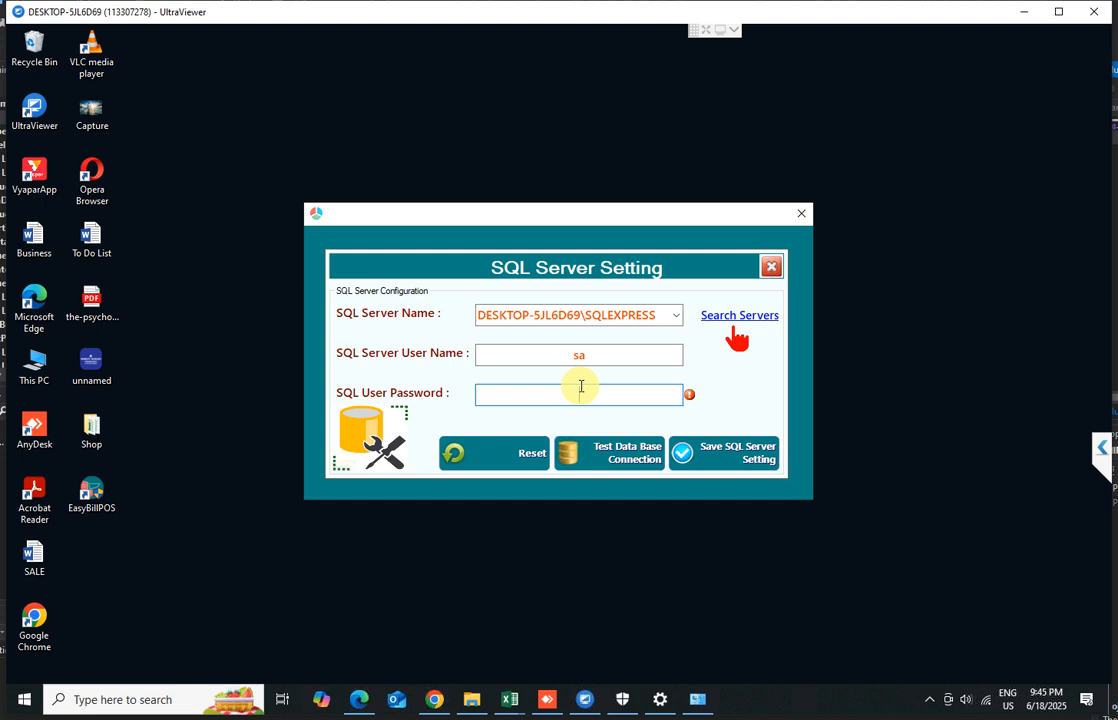
text(123)
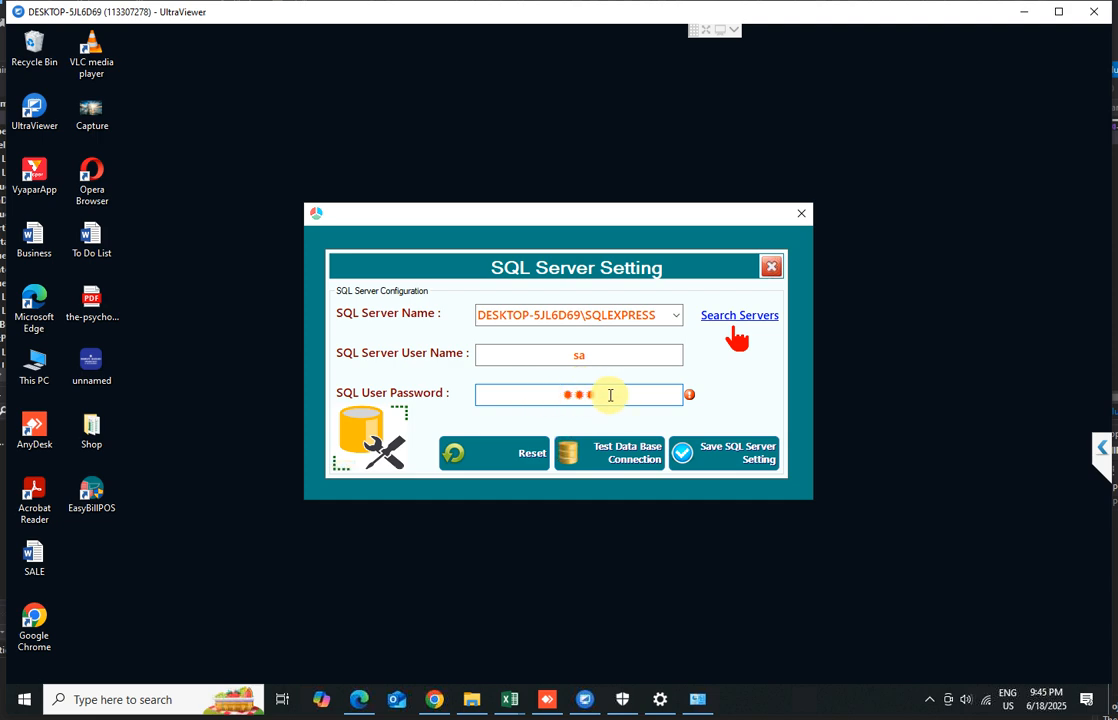
Test the database connection, then save the SQL Server settings and confirm creating the database
click(621, 460)
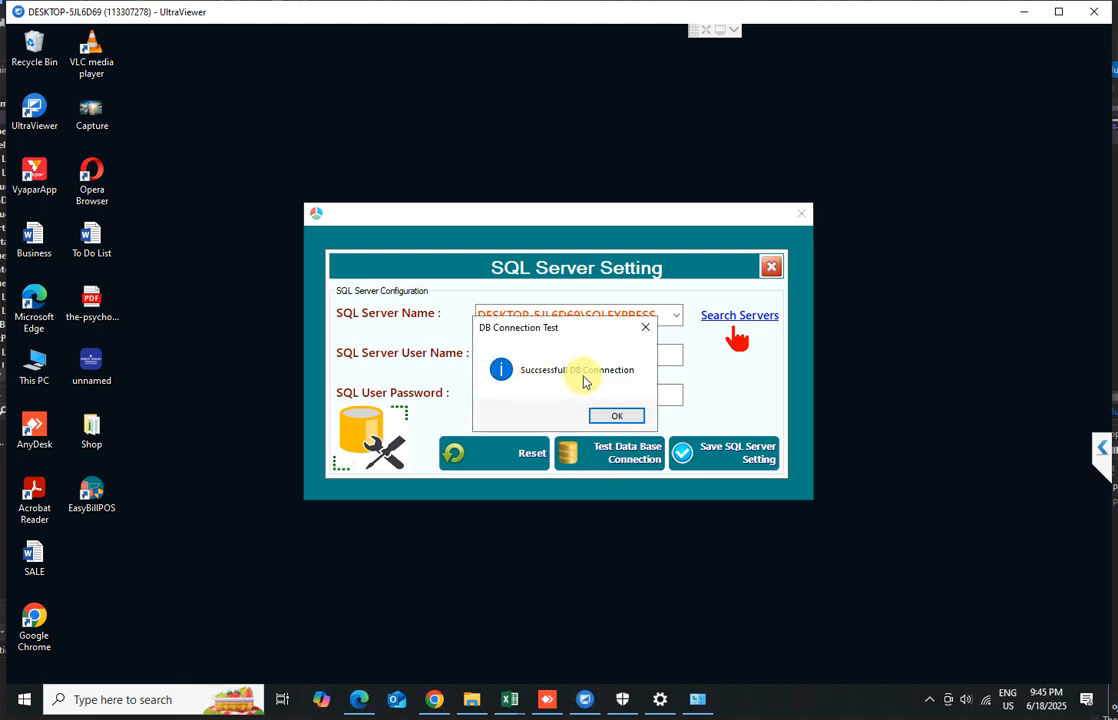
click(614, 418)
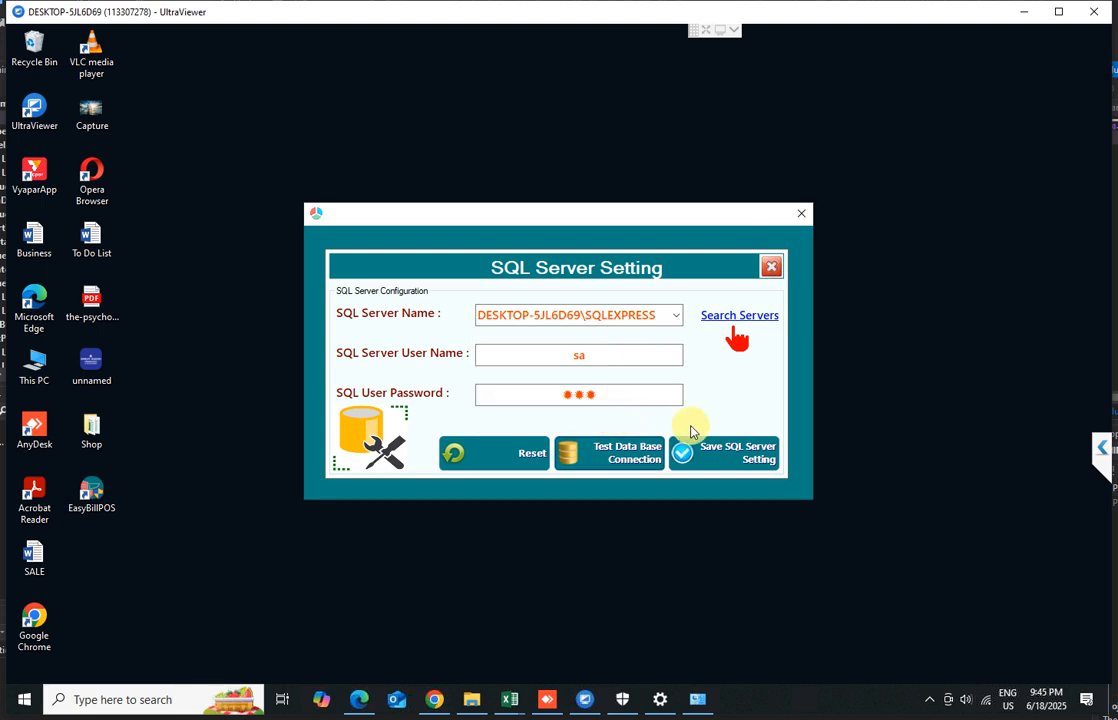
click(741, 456)
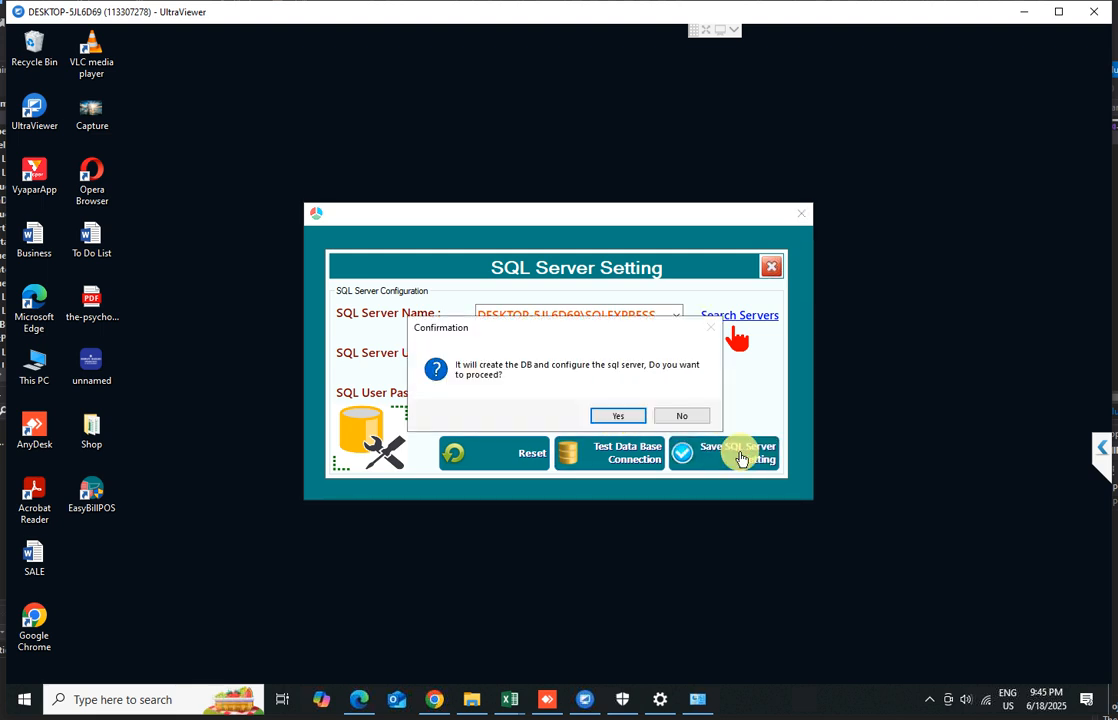
click(620, 417)
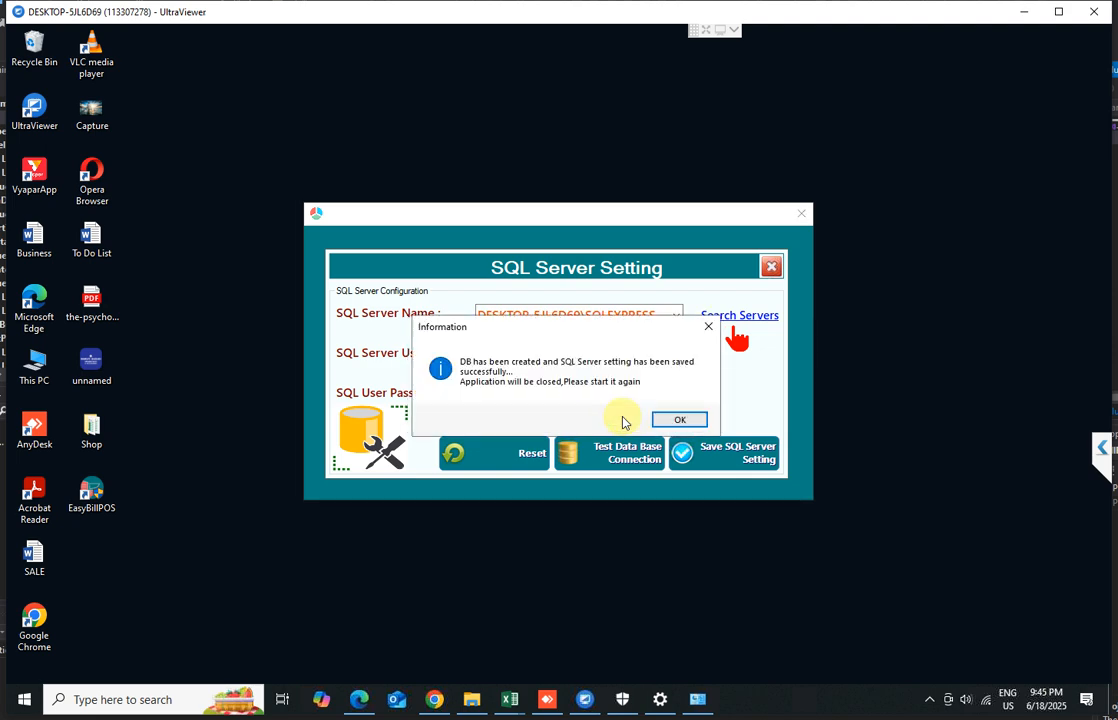
click(679, 420)
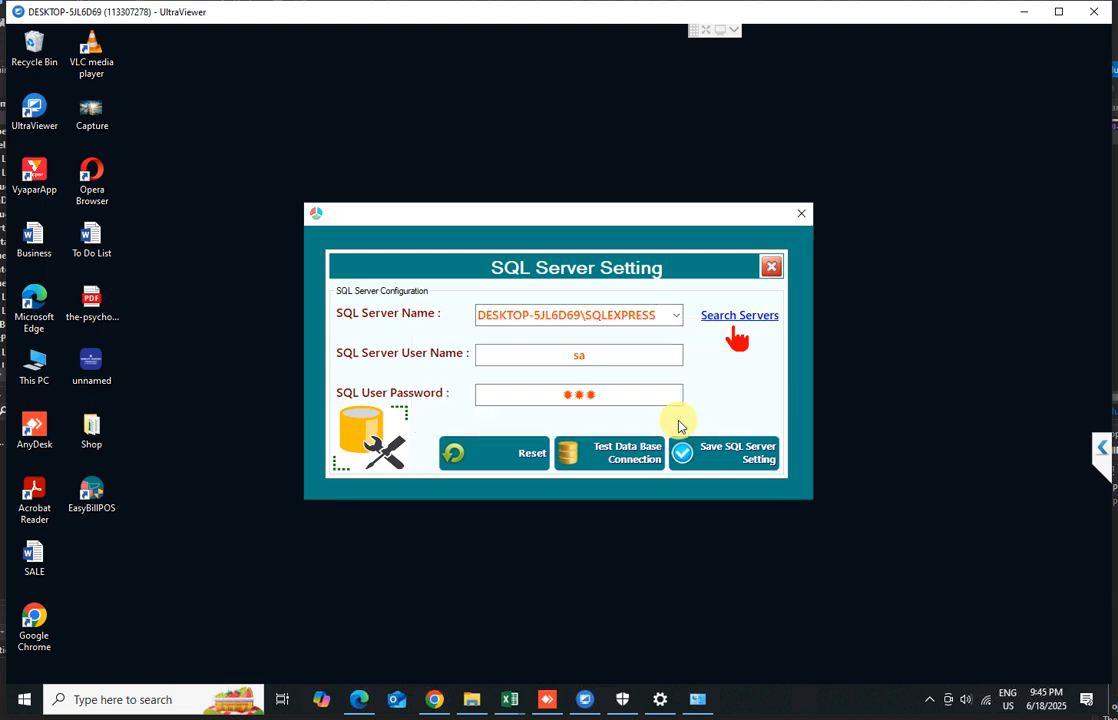
Relaunch EasyBillPOS and enter Your Shop Name as the company name in Create Company / Store
double_click(101, 492)
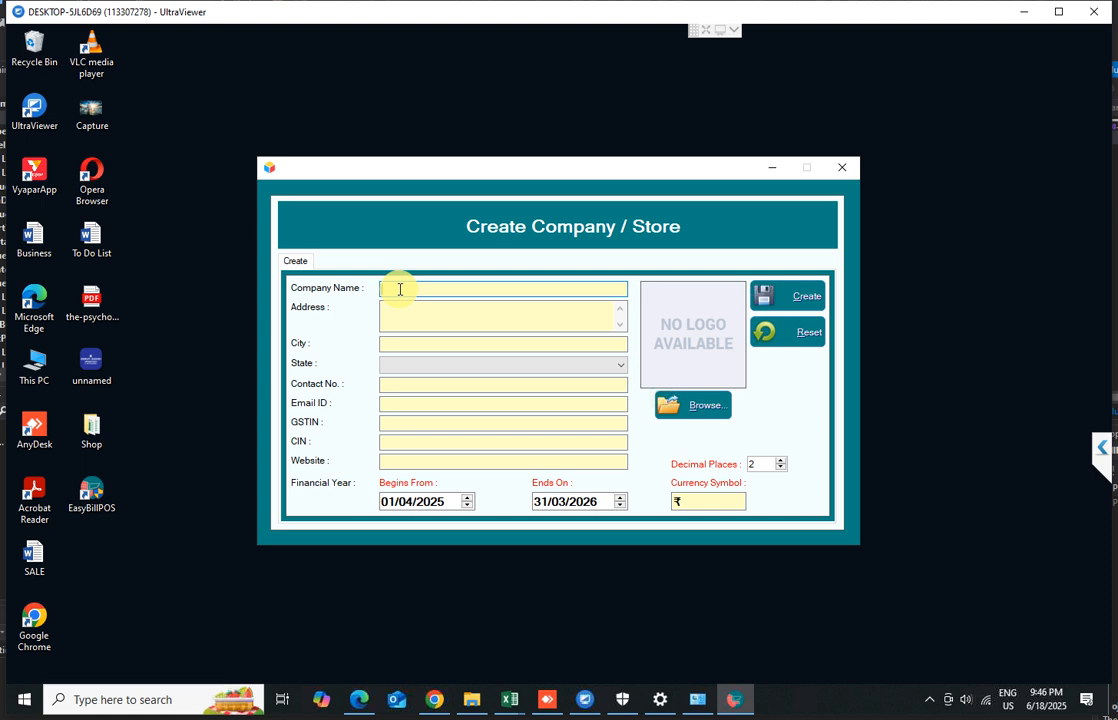
text(Your Shop Name)
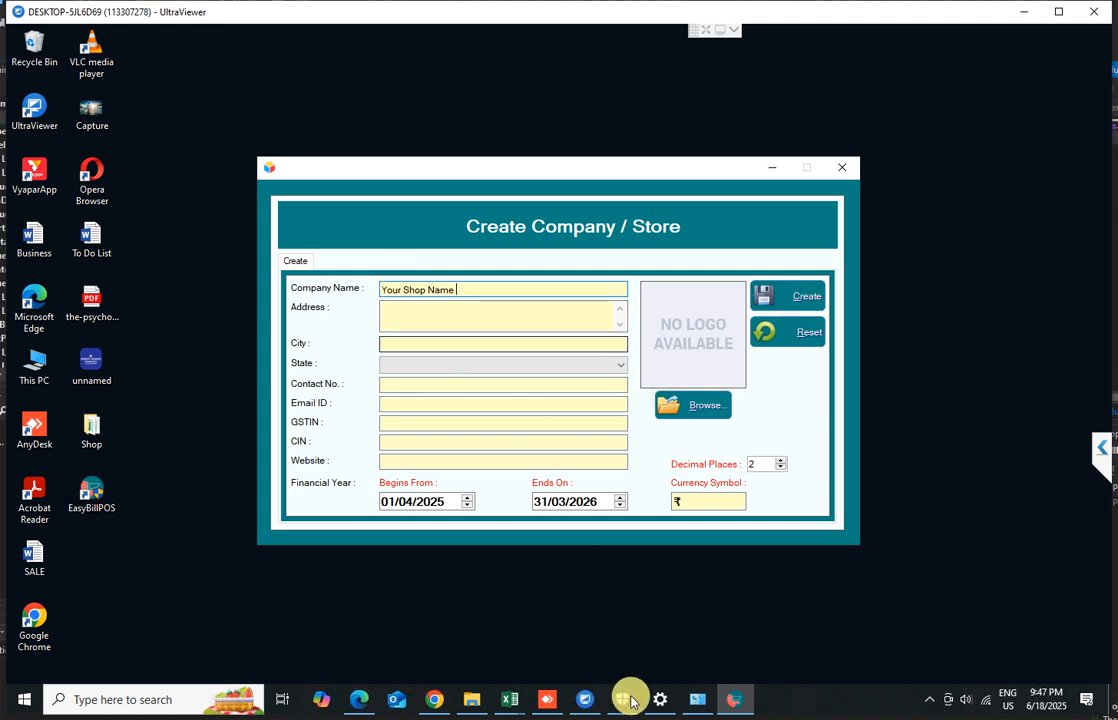
Switch to the UltraViewer window
mouse_move(625, 699)
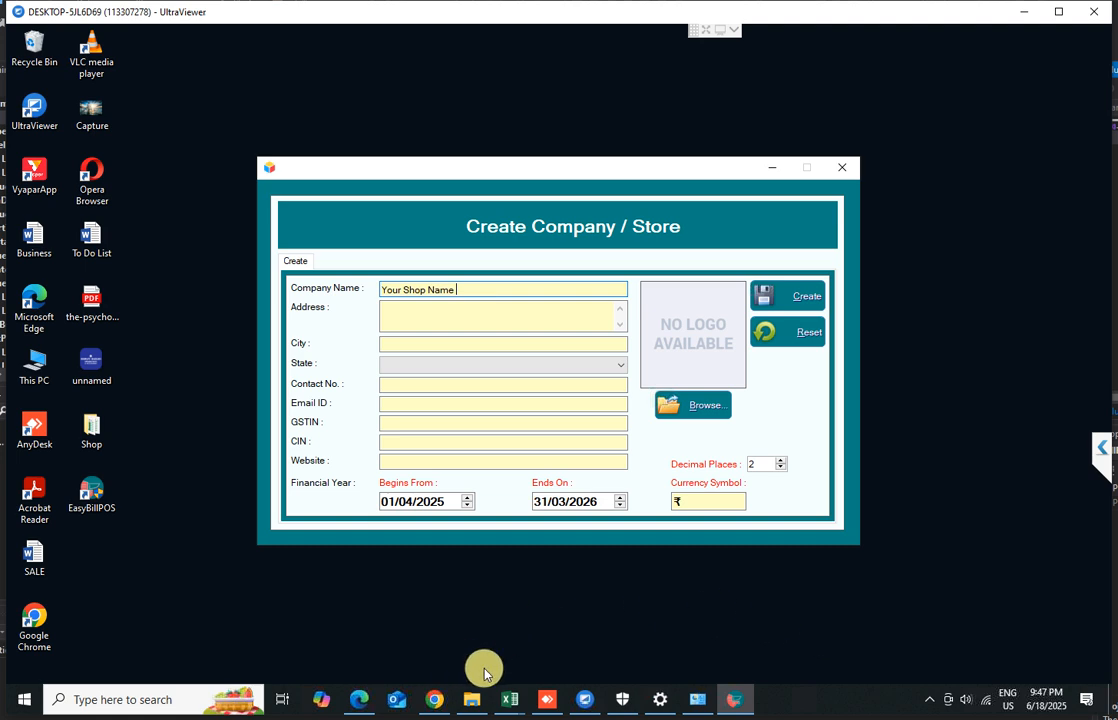
click(586, 700)
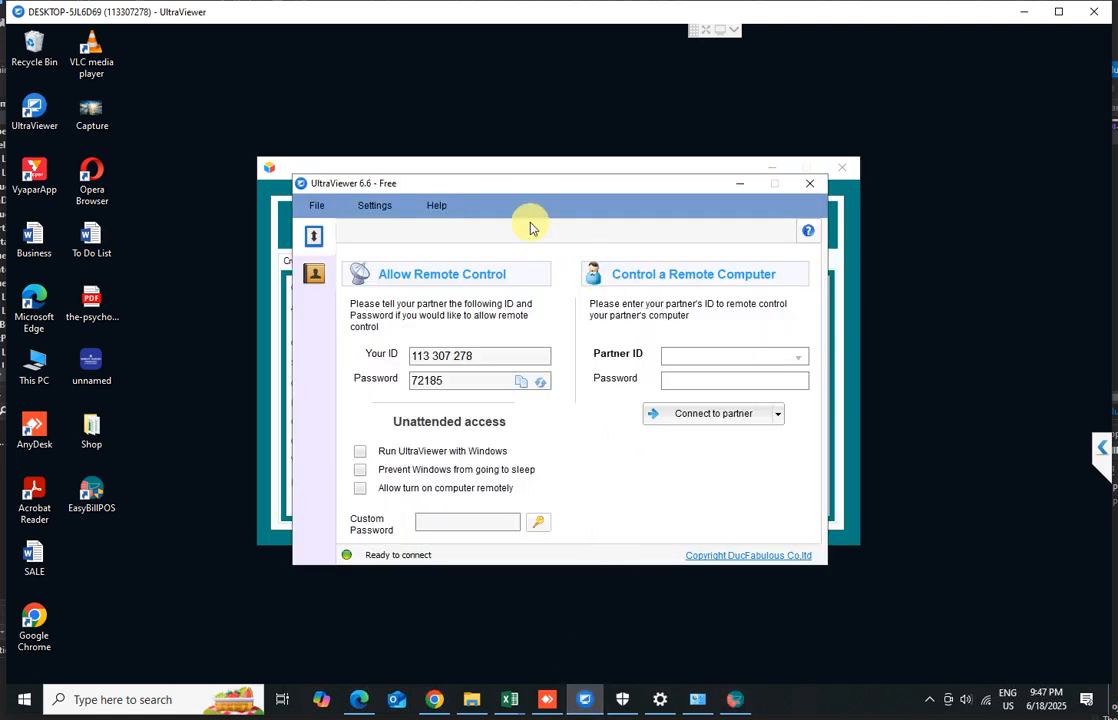
Move the UltraViewer window aside and minimize it
drag(532, 188, 403, 116)
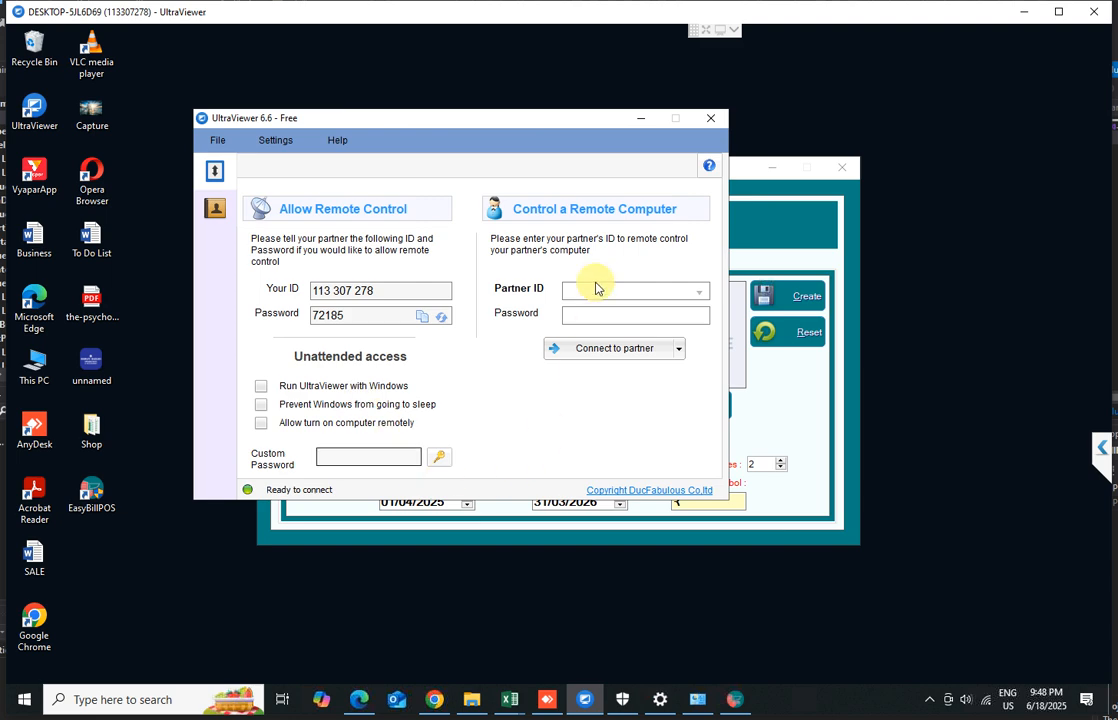
click(640, 120)
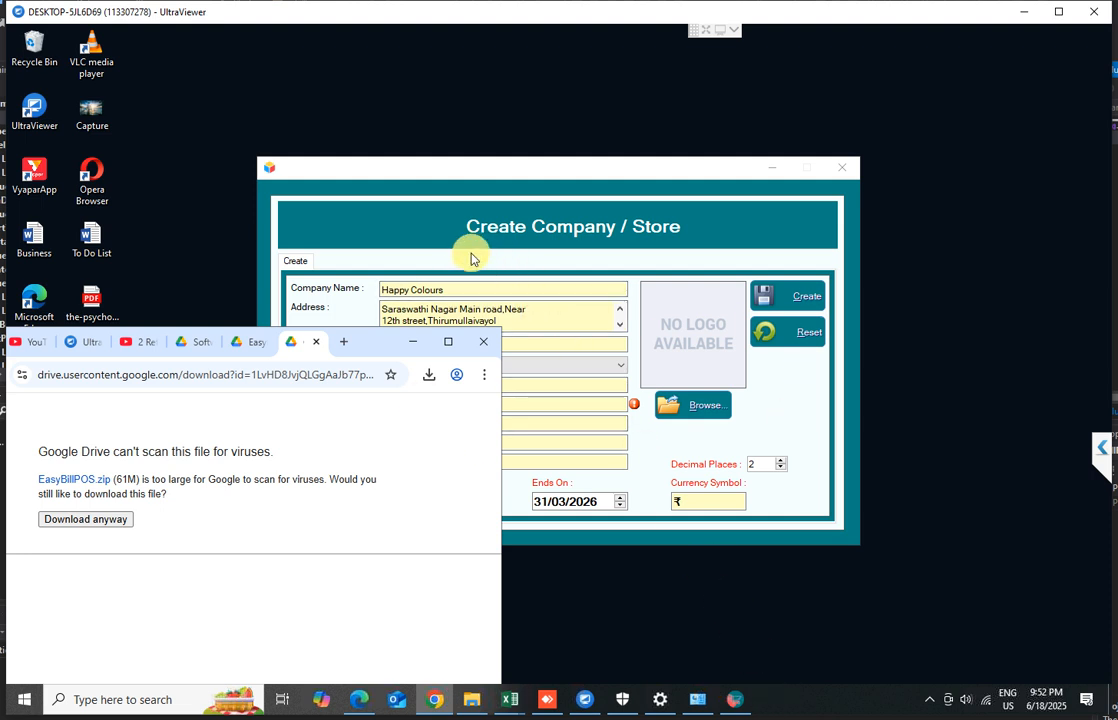
Create the Happy Colours company/store with the entered details
click(502, 290)
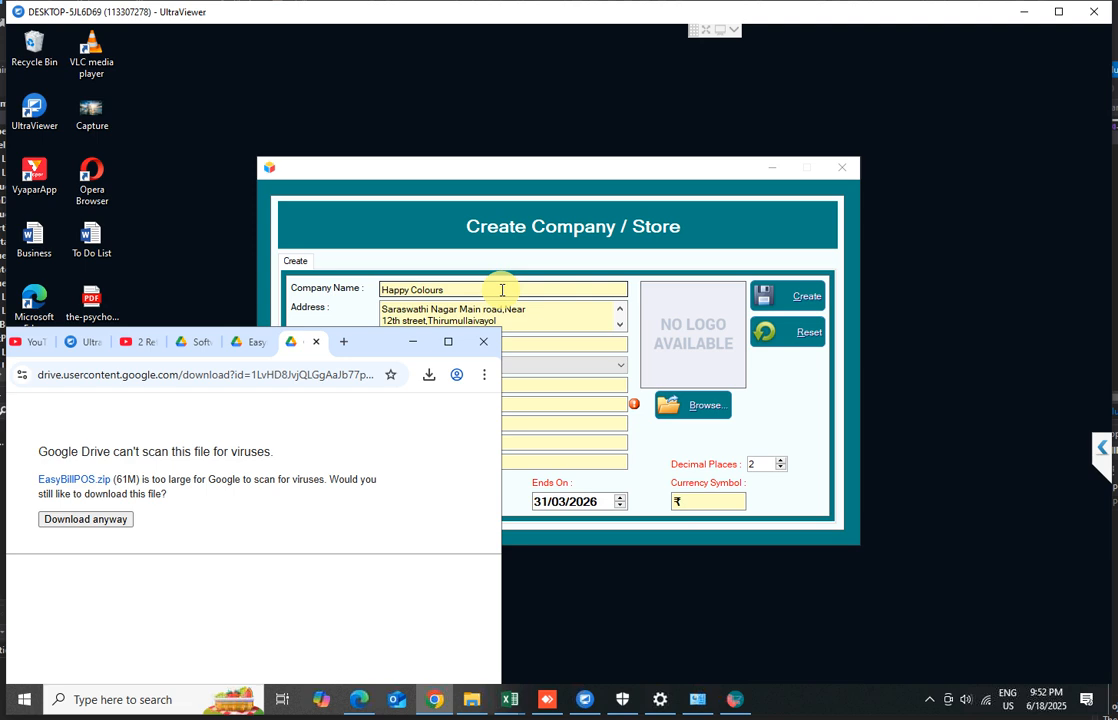
click(790, 301)
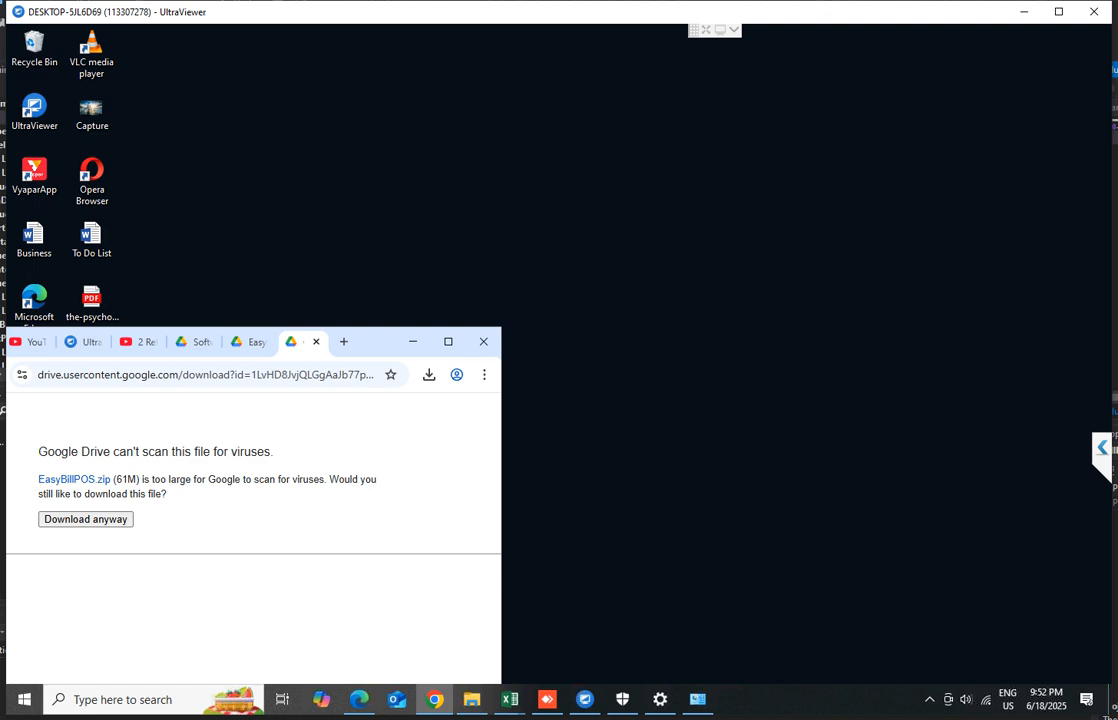
Minimize the browser, launch EasyBillPOS from the desktop shortcut and activate the free version
click(413, 341)
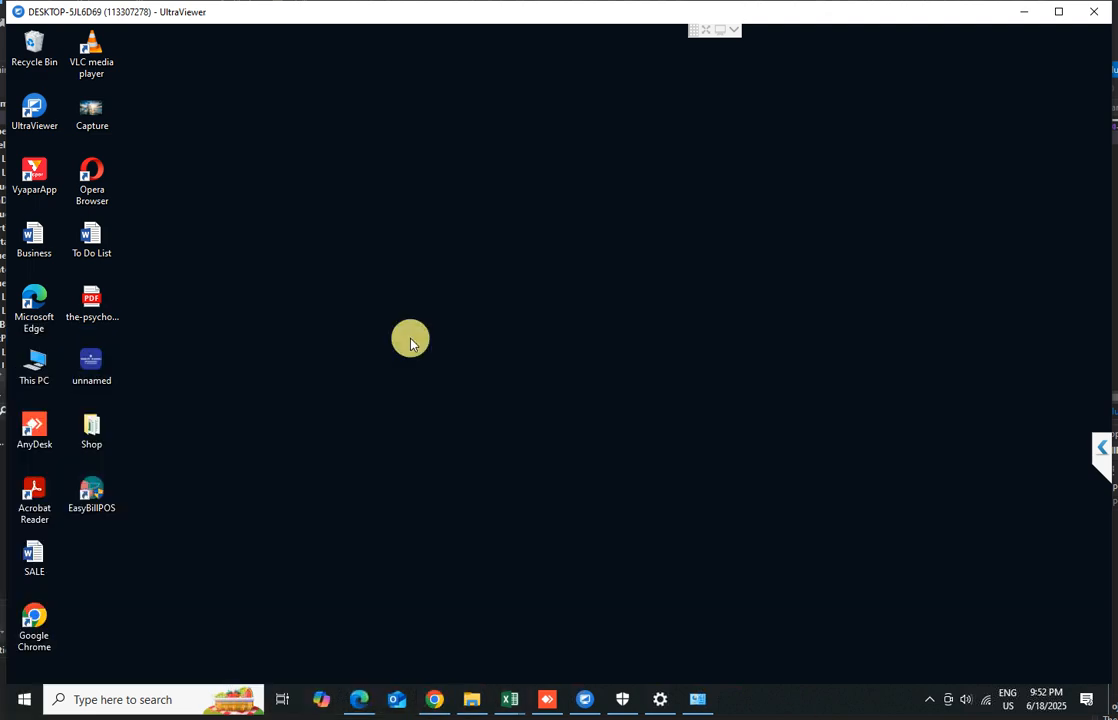
click(92, 492)
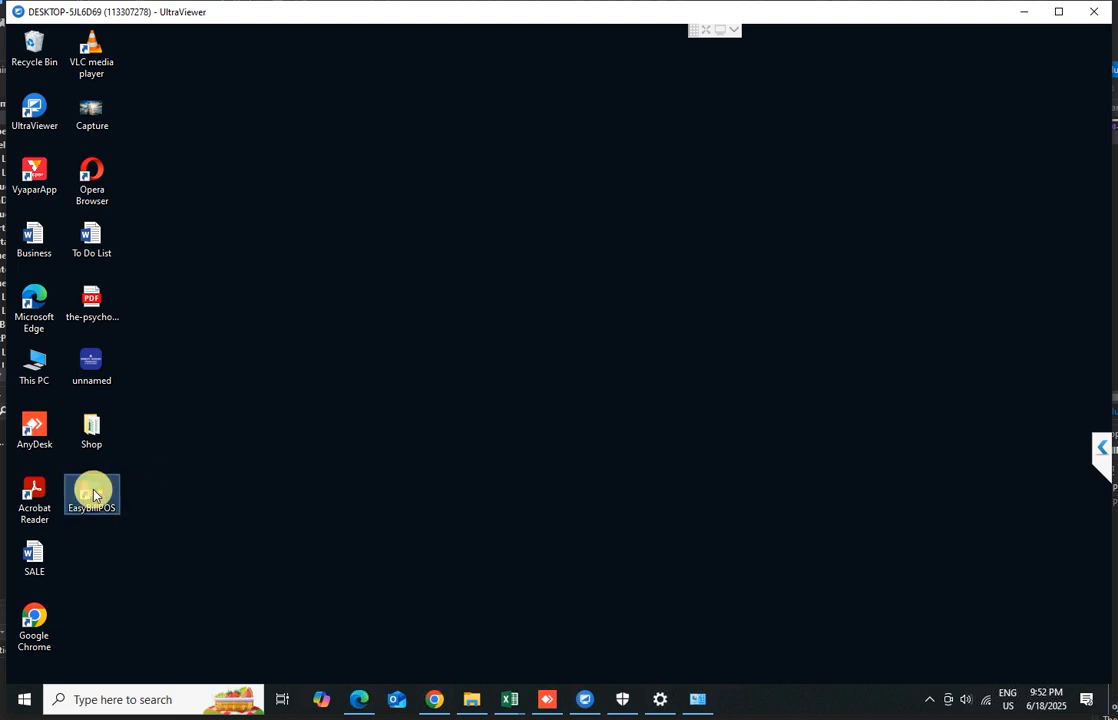
double_click(92, 492)
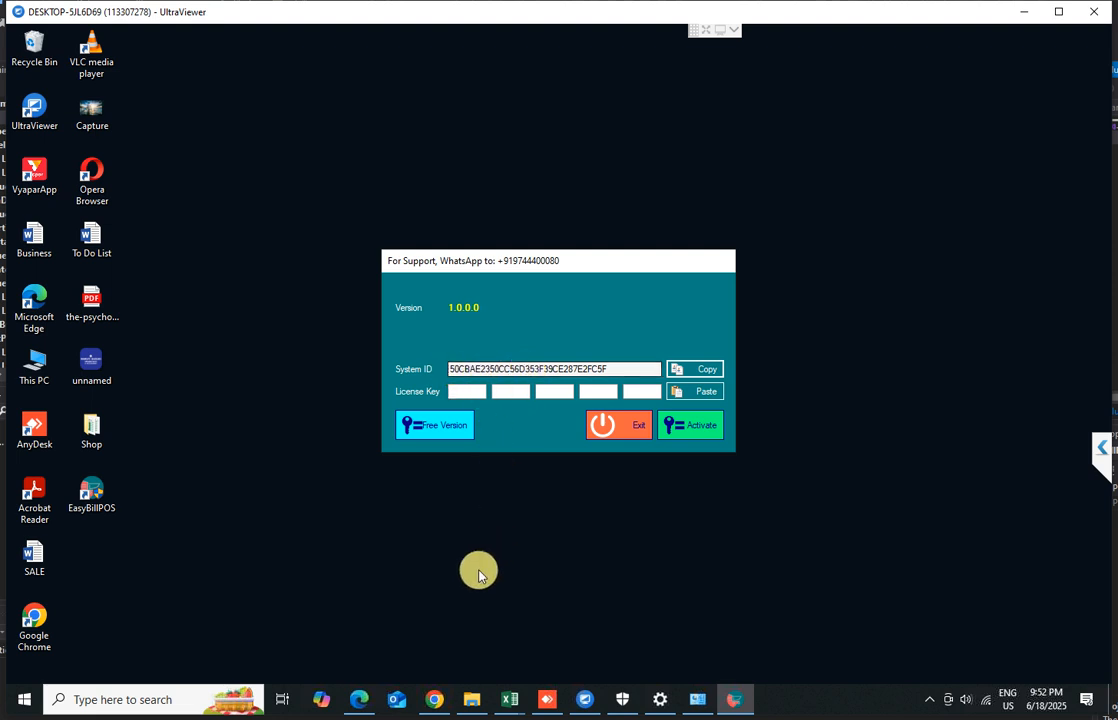
mouse_move(437, 699)
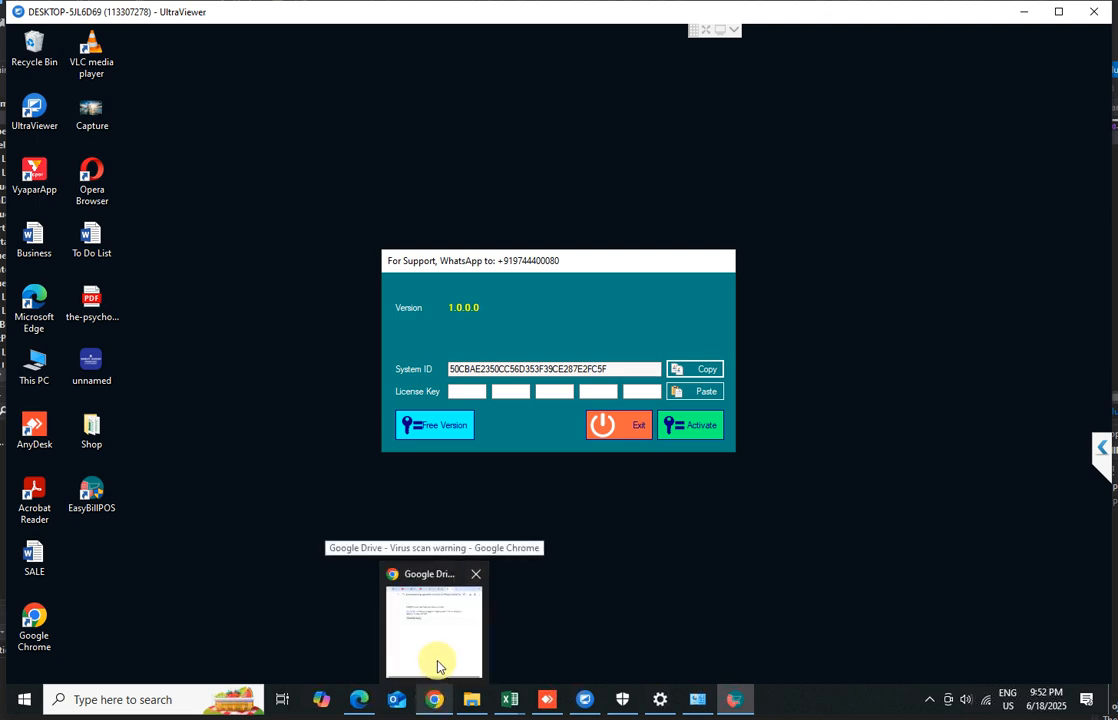
mouse_move(439, 661)
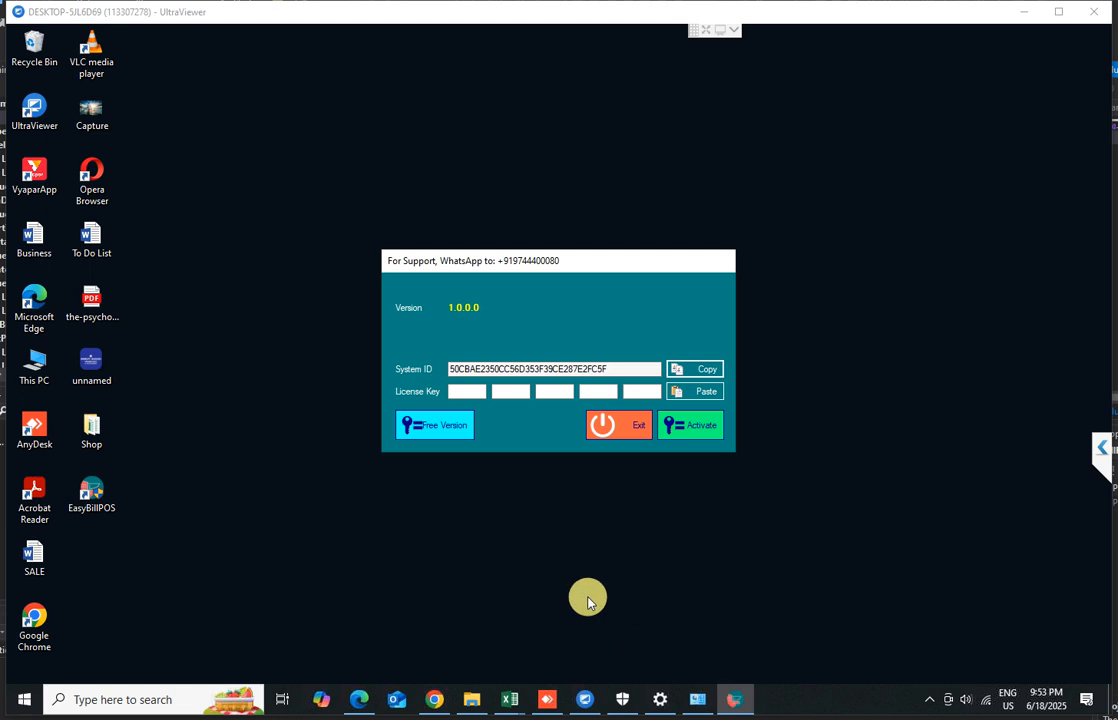
click(420, 427)
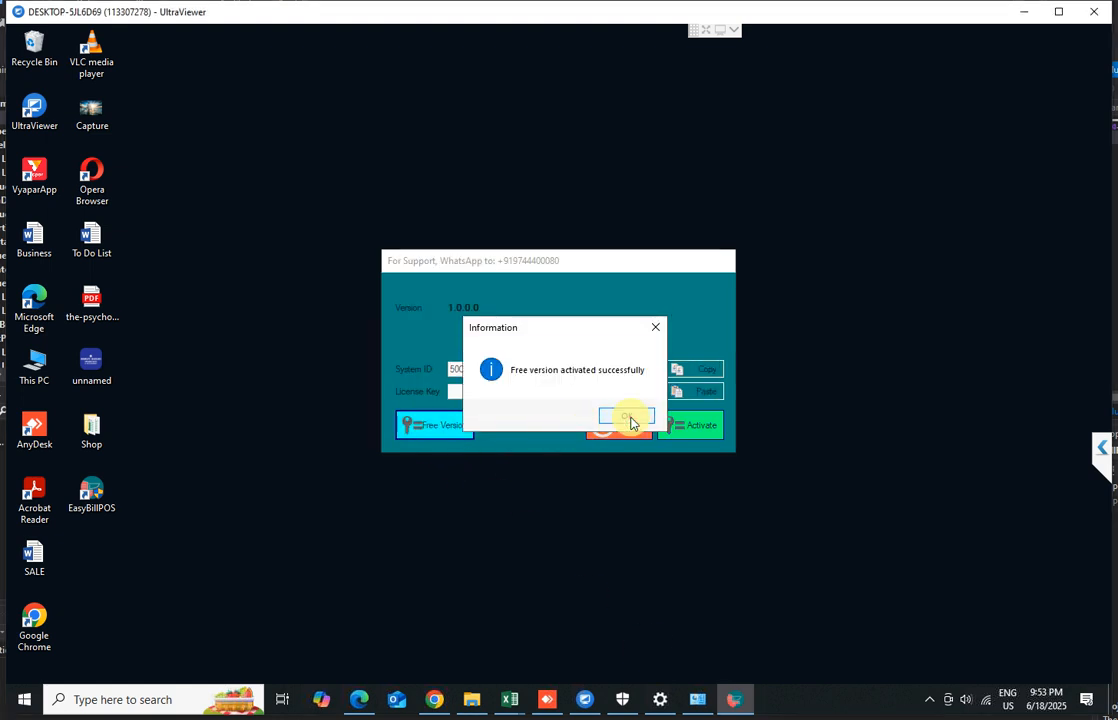
click(626, 417)
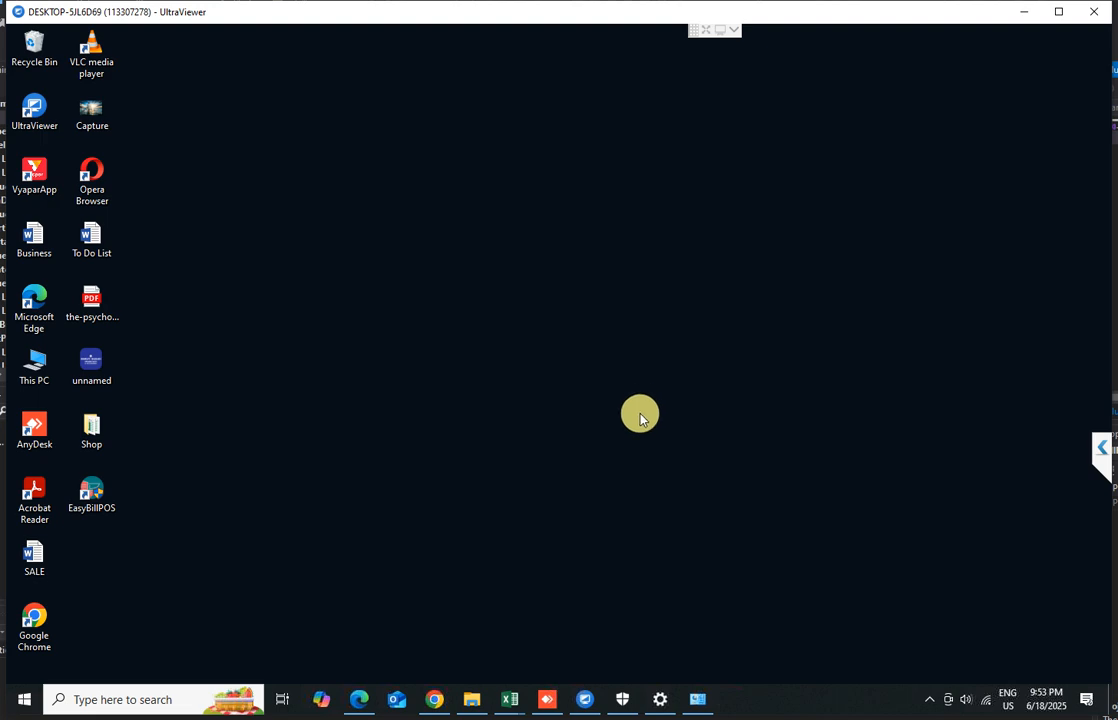
Relaunch EasyBillPOS, decline full registration, and log in to the Happy Colours company as admin
double_click(88, 494)
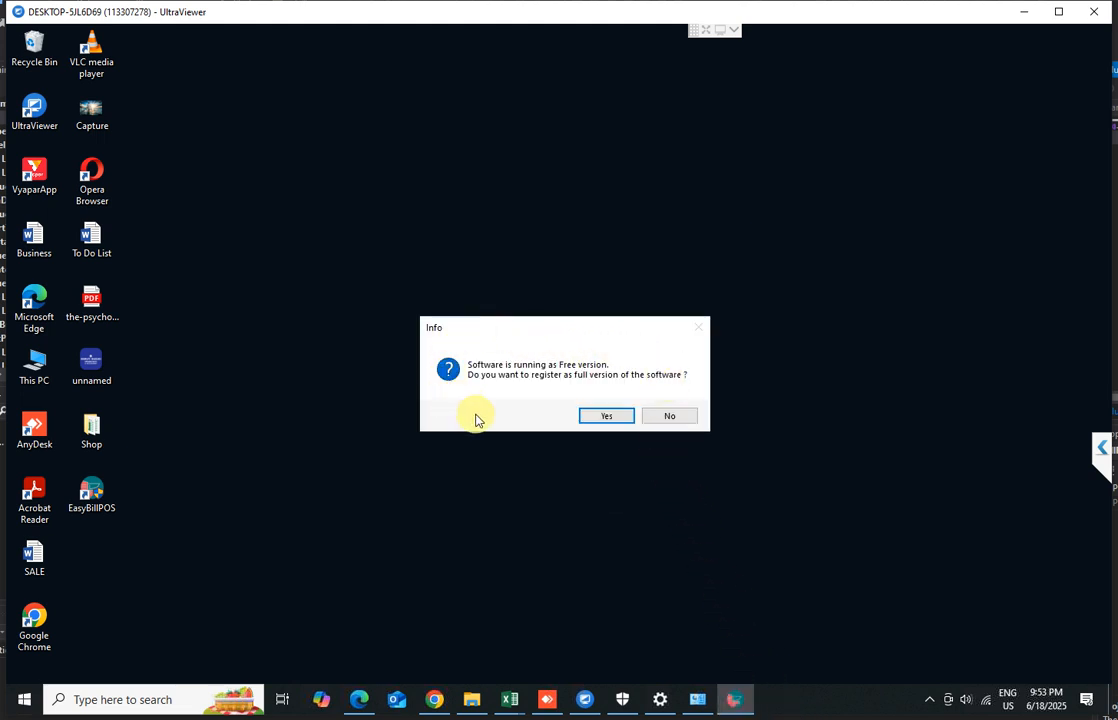
click(669, 416)
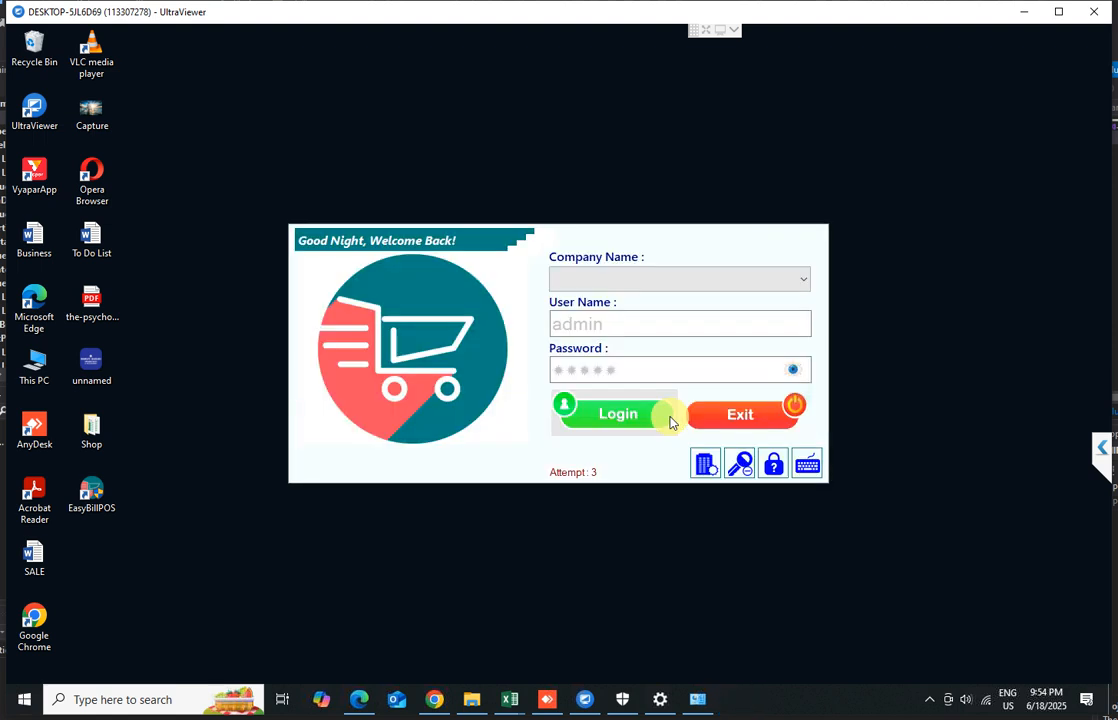
scroll(641, 285, down, 1)
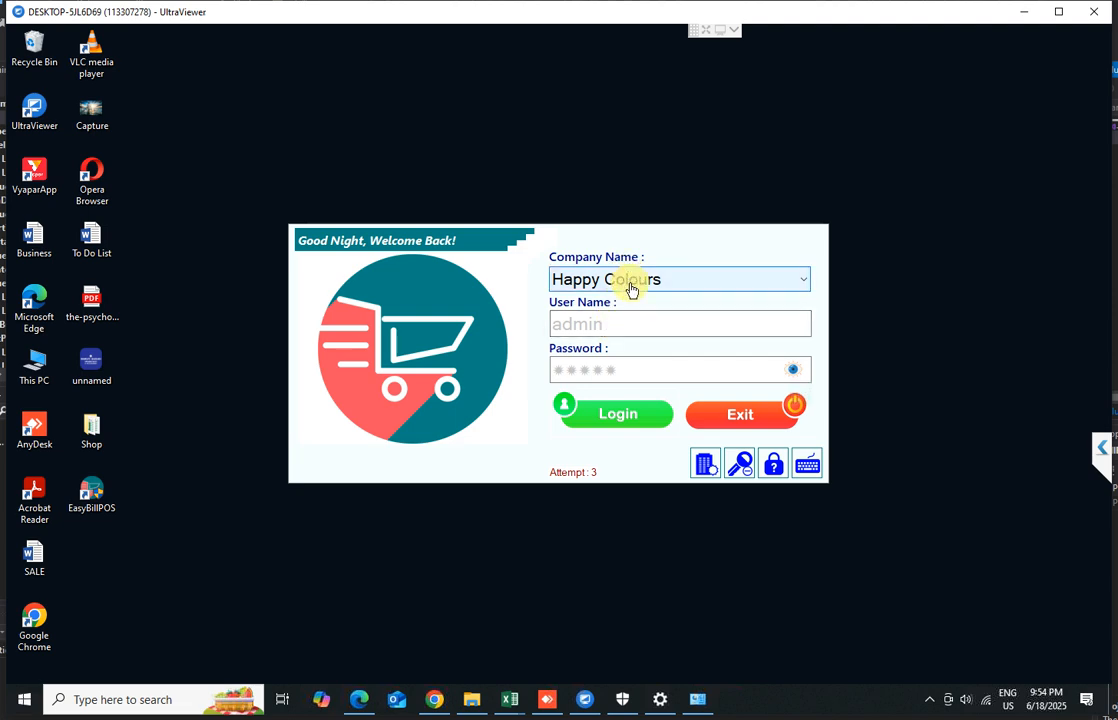
click(618, 416)
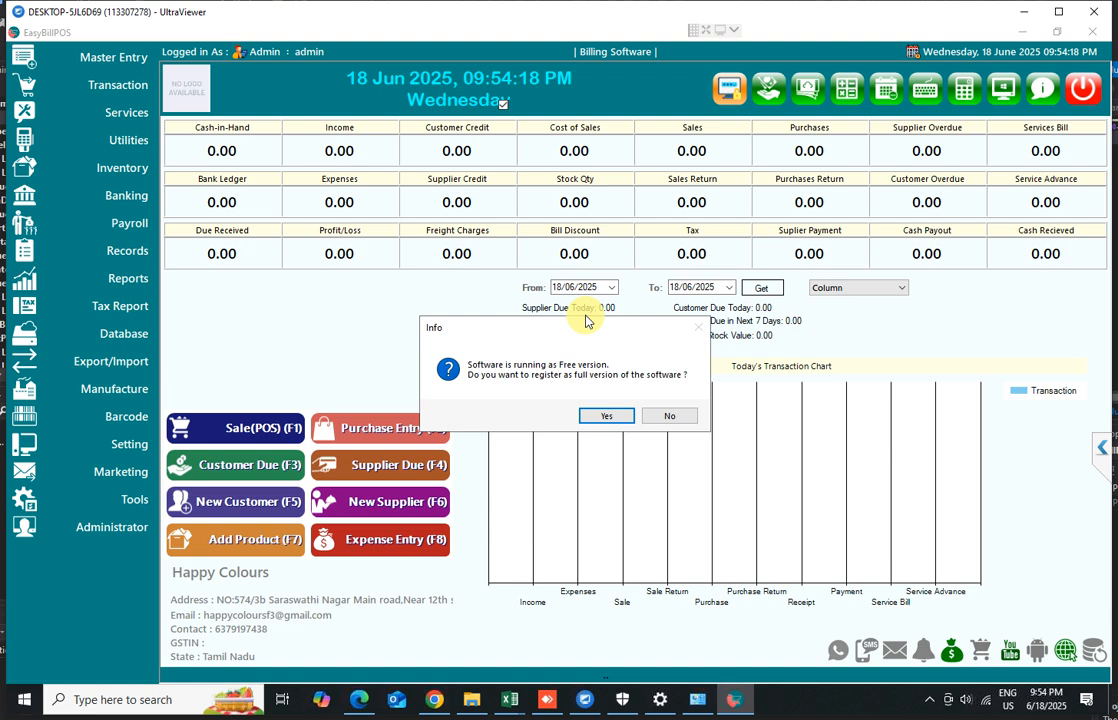
click(700, 399)
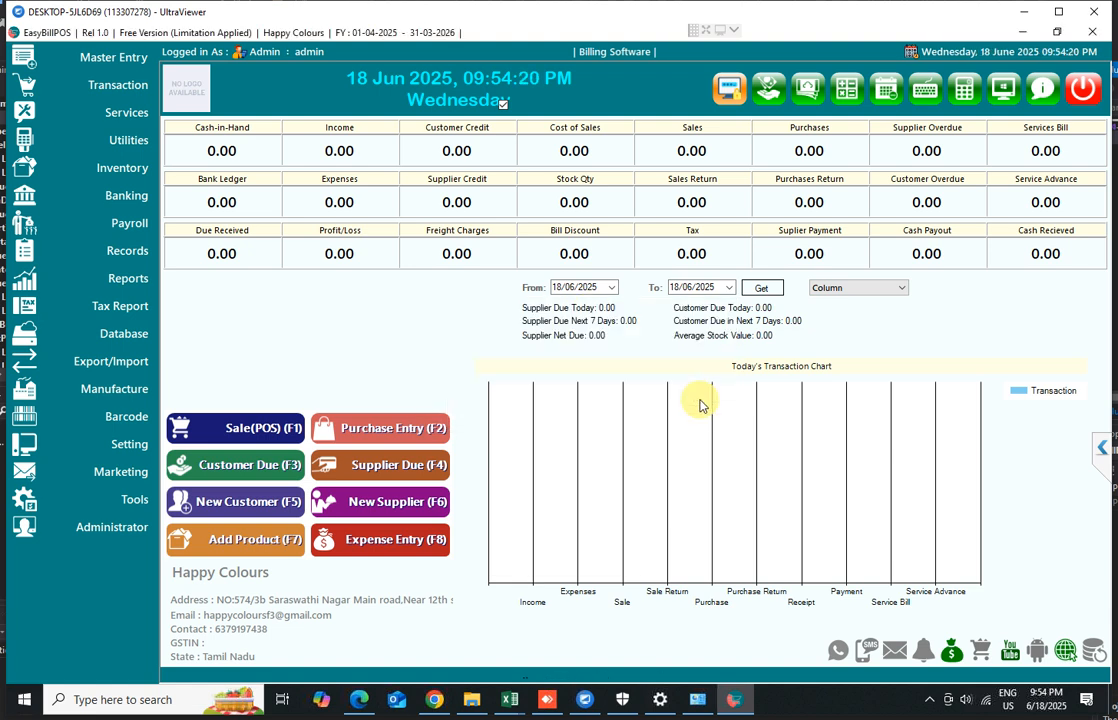
Open the company information and start browsing for a logo image
click(110, 64)
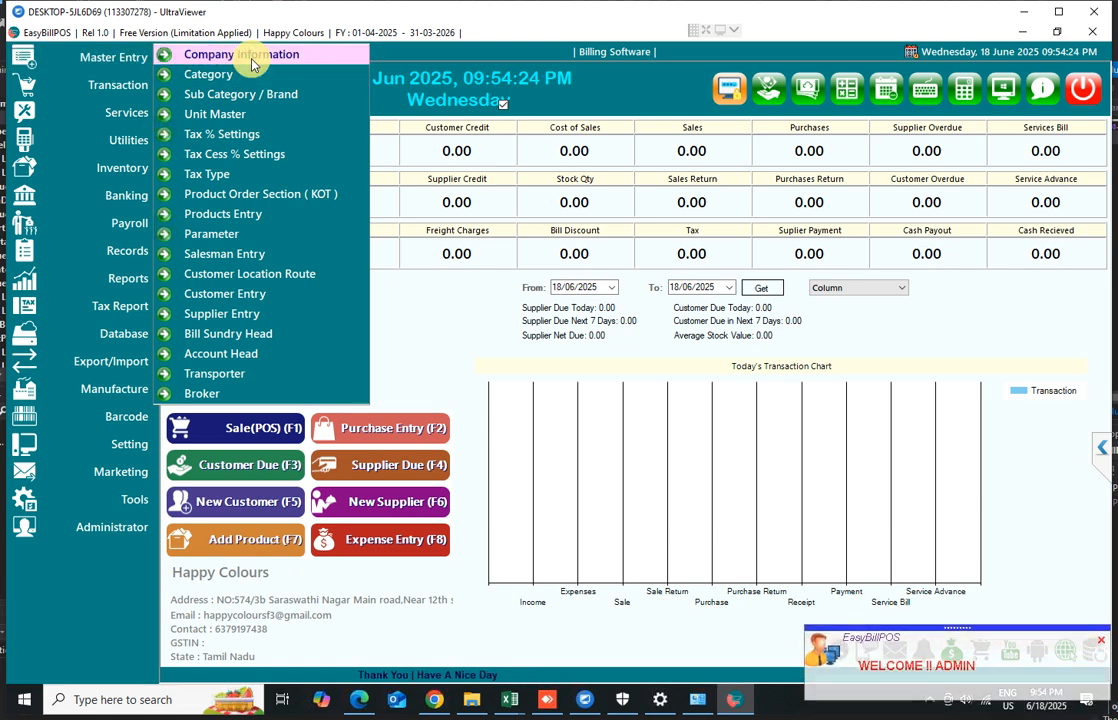
click(252, 60)
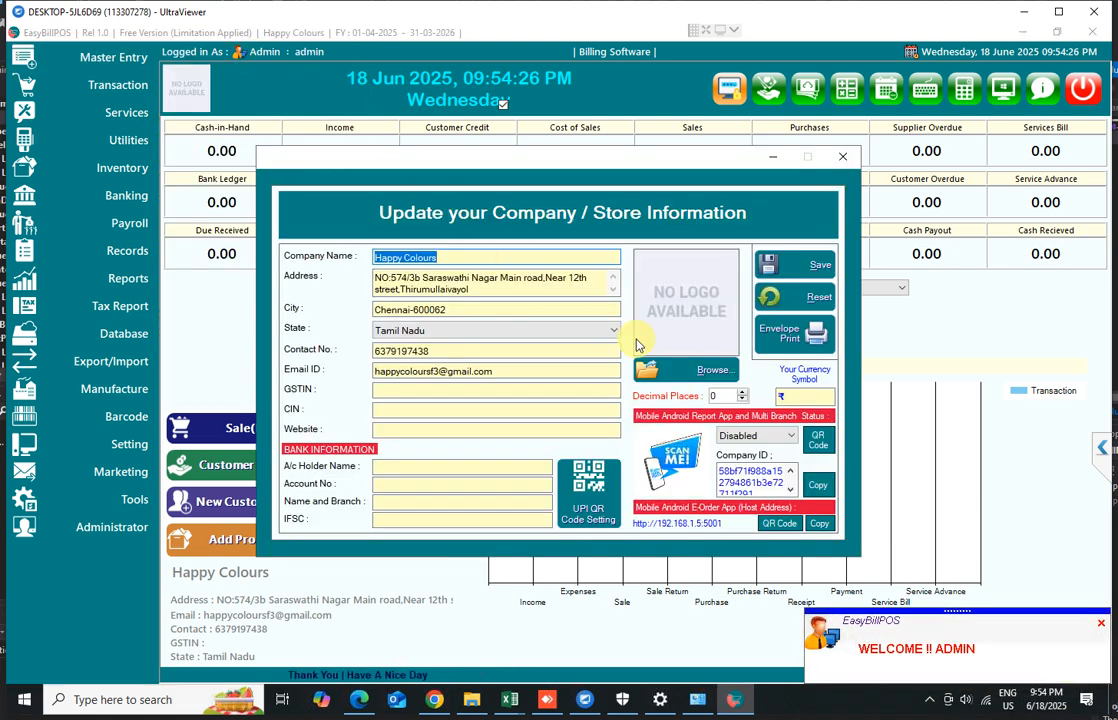
click(687, 378)
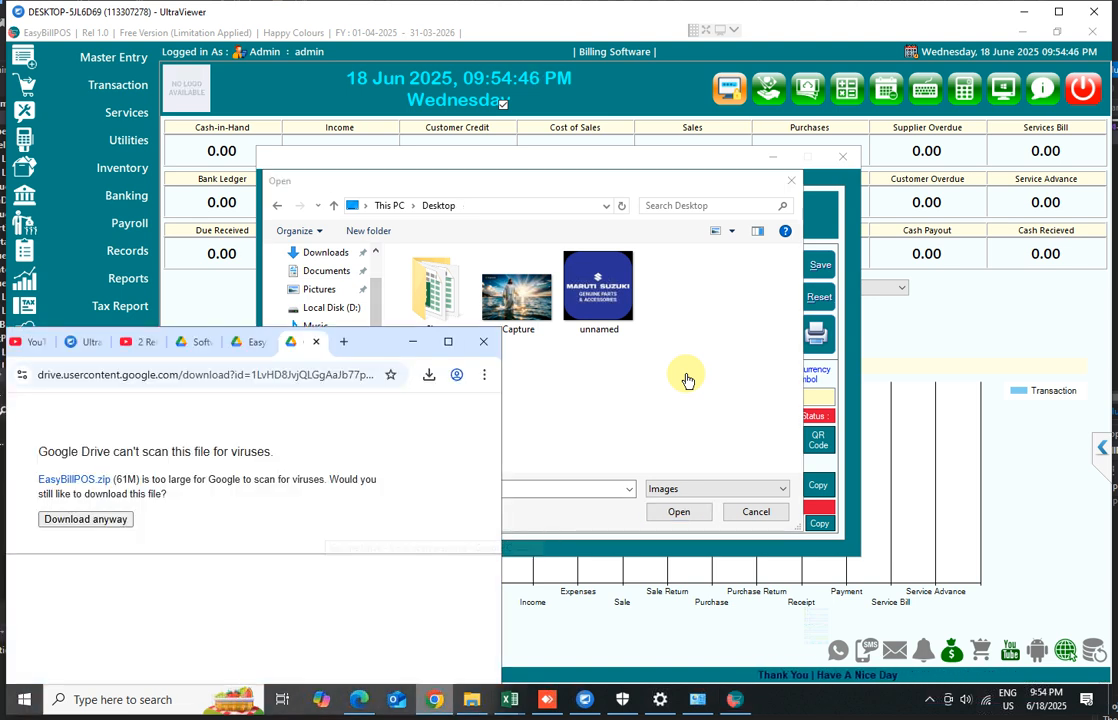
Open a new browser tab and navigate to Gmail
key(ctrl+t)
text(g)
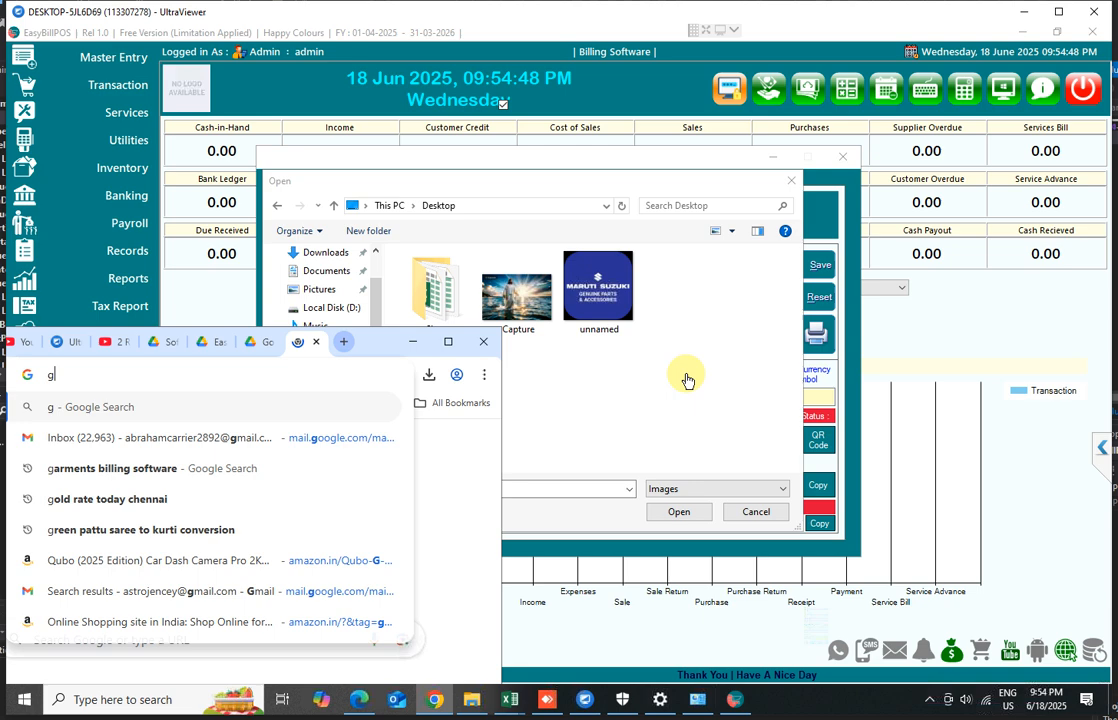
text(m)
key(Down)
key(Return)
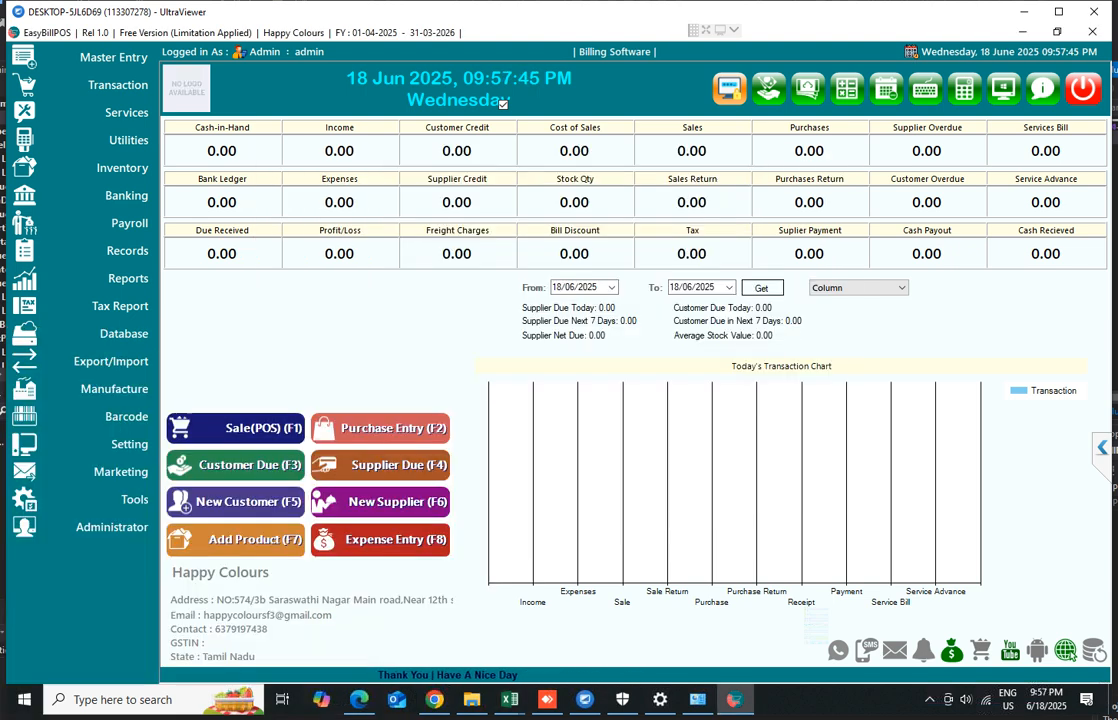
Reopen the company information and review the bank details and UPI QR code settings before closing it
click(108, 62)
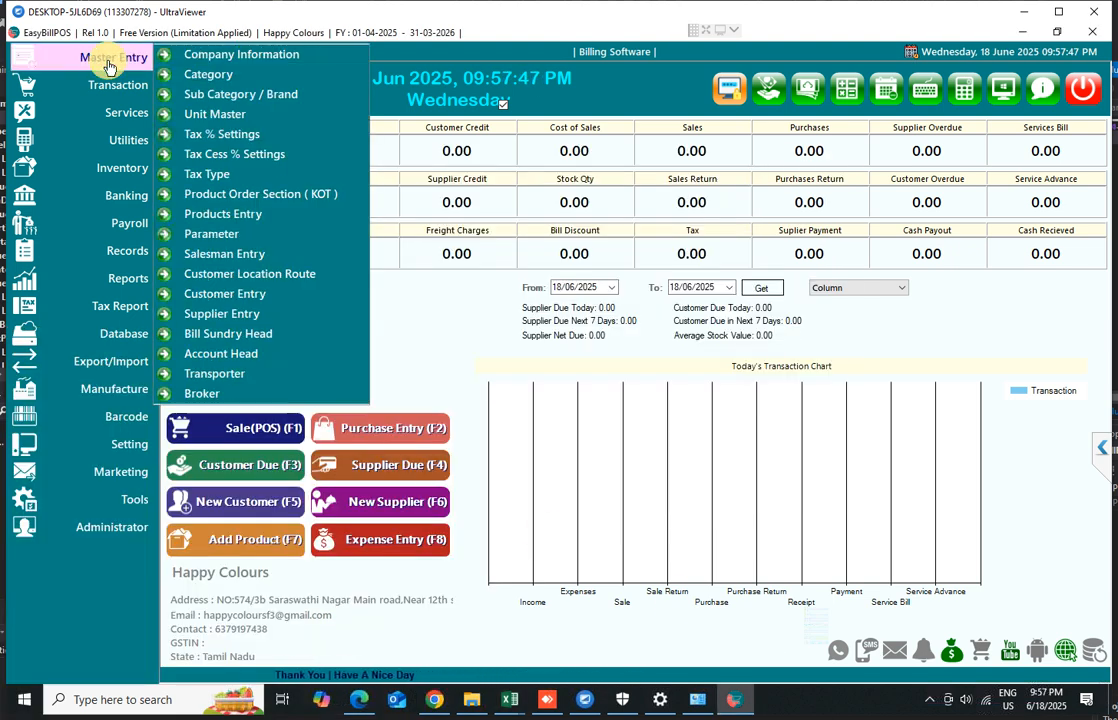
click(237, 56)
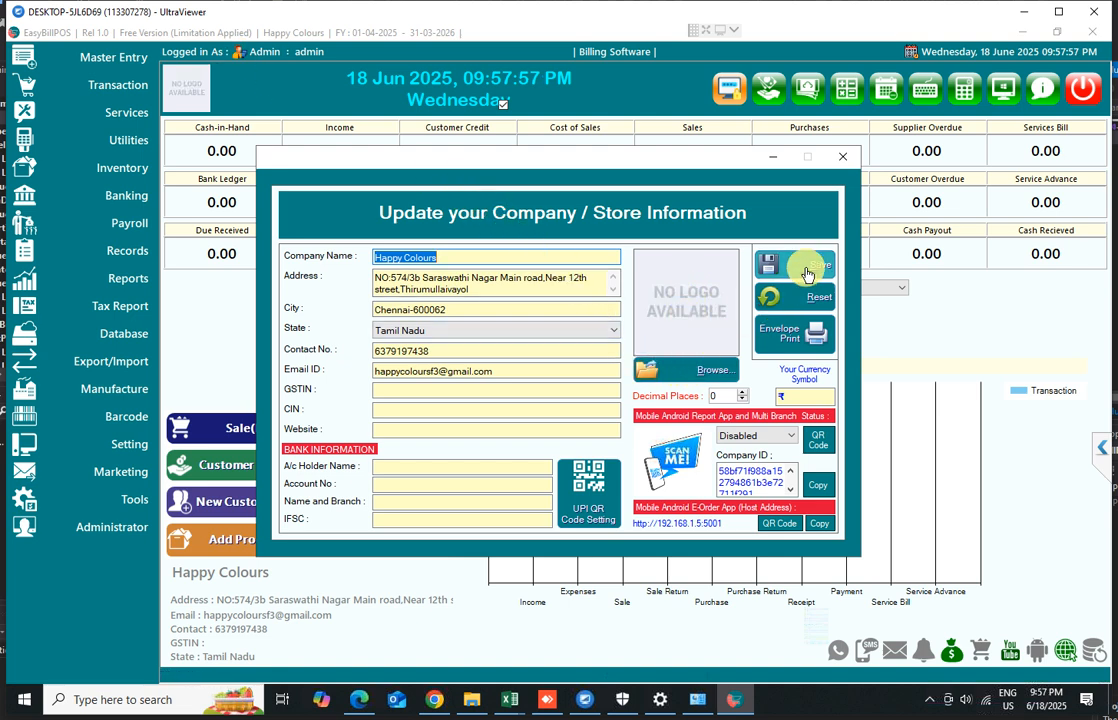
click(378, 469)
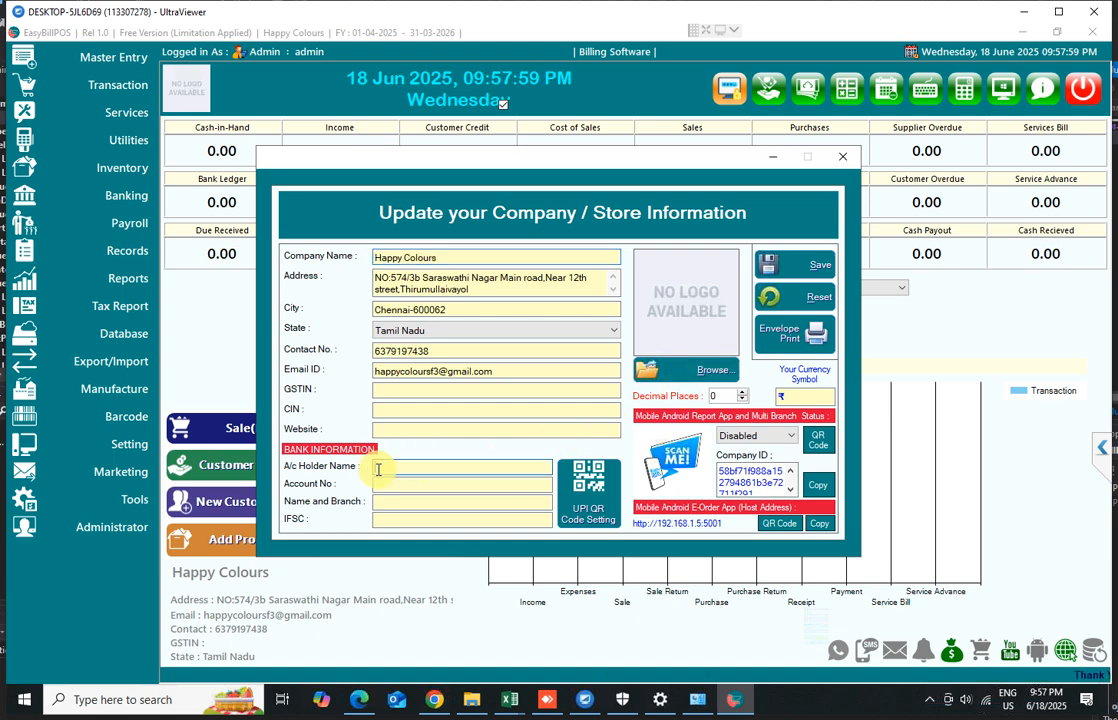
click(378, 484)
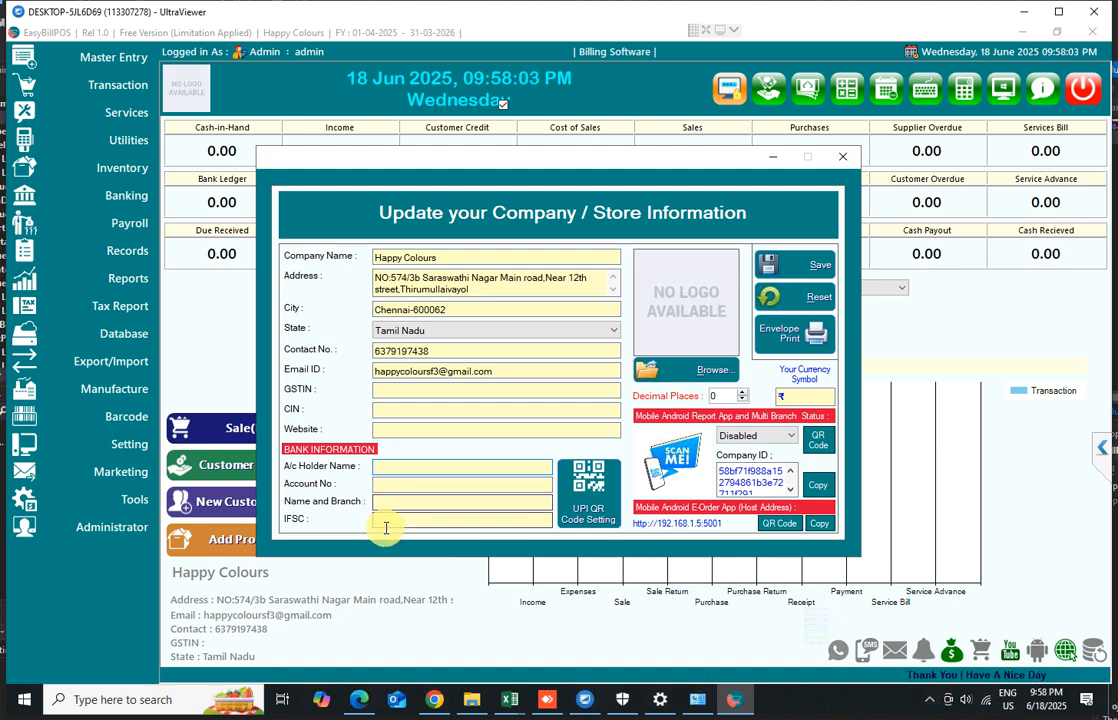
click(588, 497)
click(690, 258)
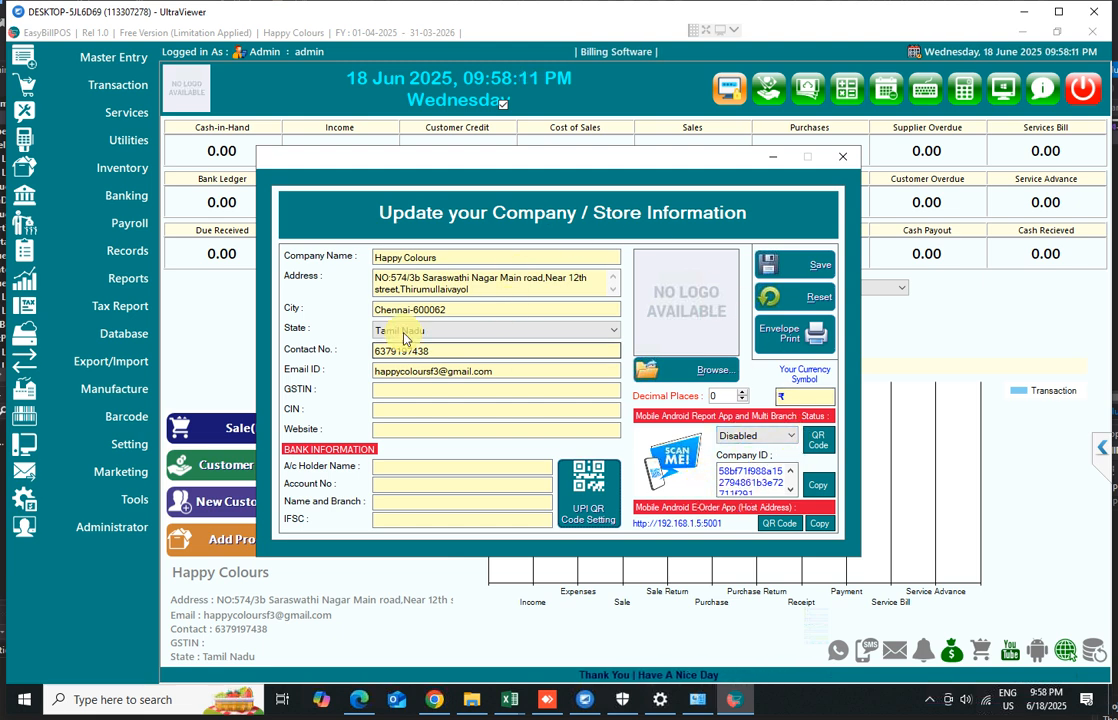
click(842, 156)
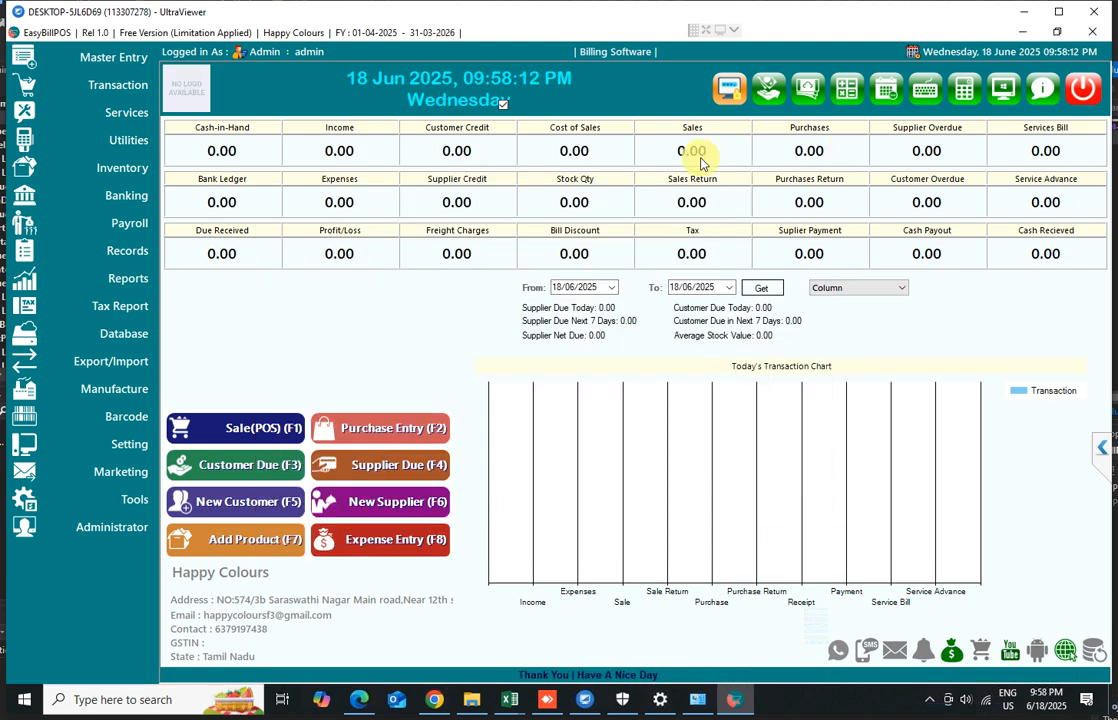
Open the Category master and save a new category named Mens
click(80, 65)
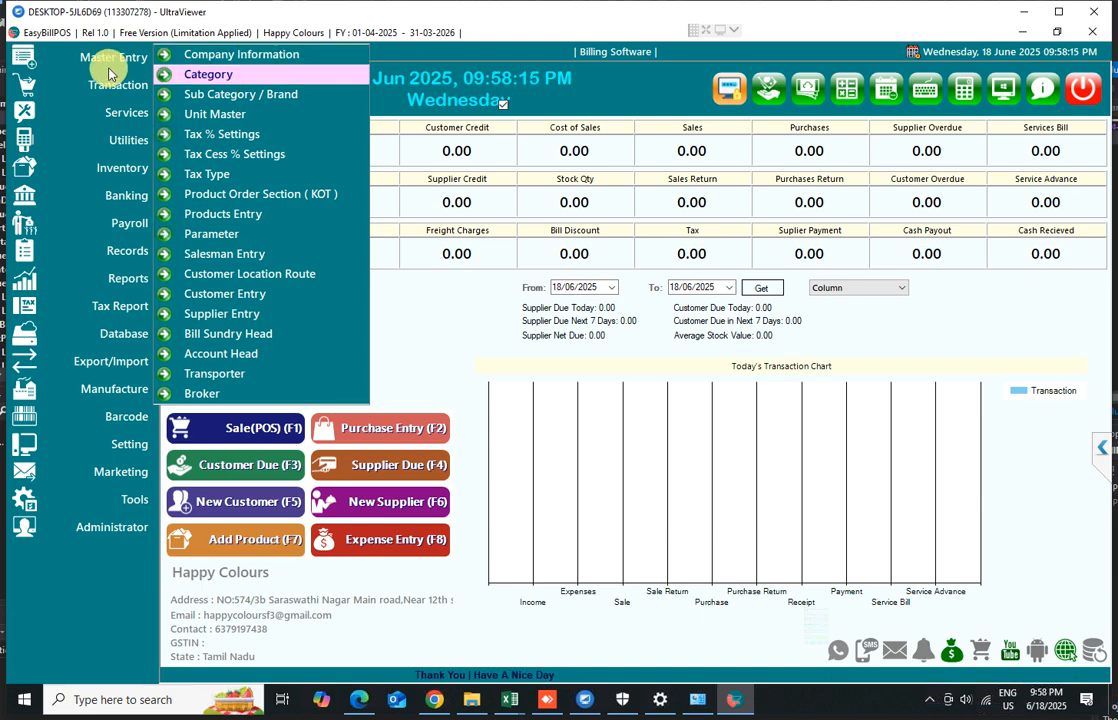
click(218, 75)
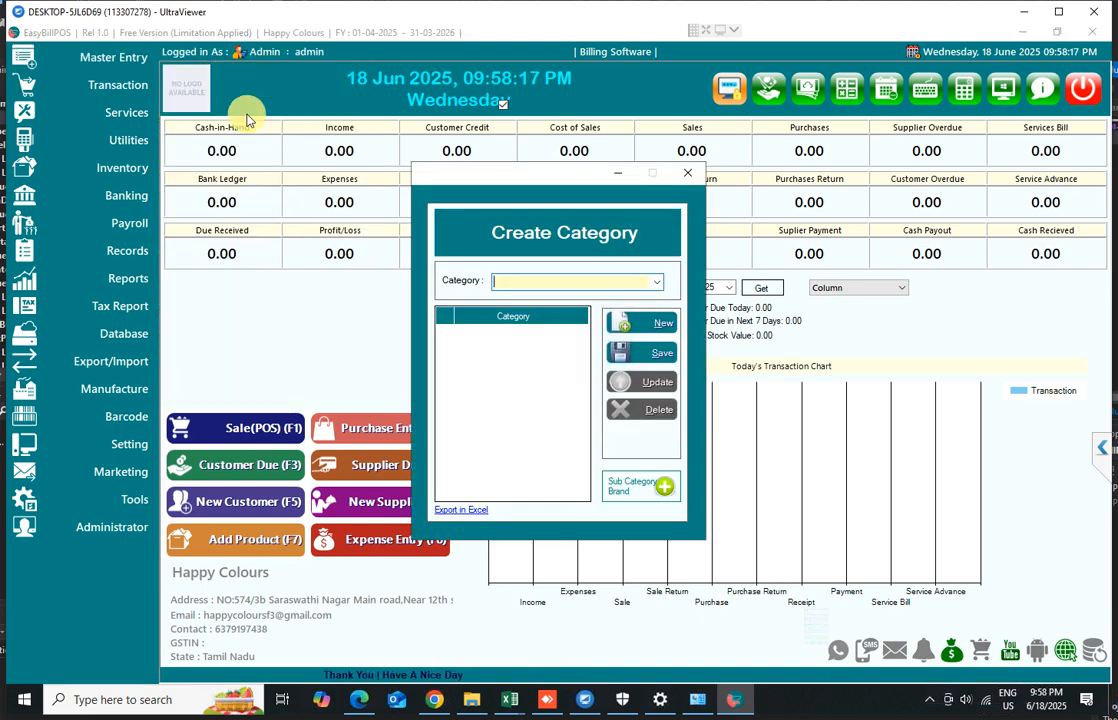
click(513, 284)
click(513, 285)
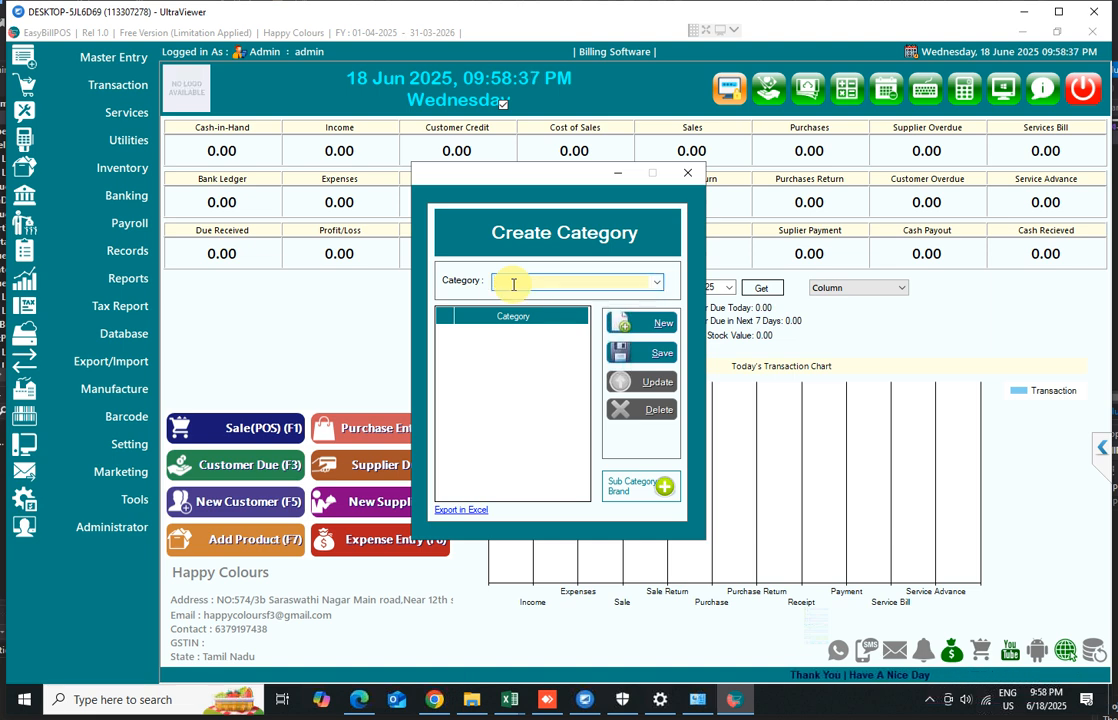
text(MEN)
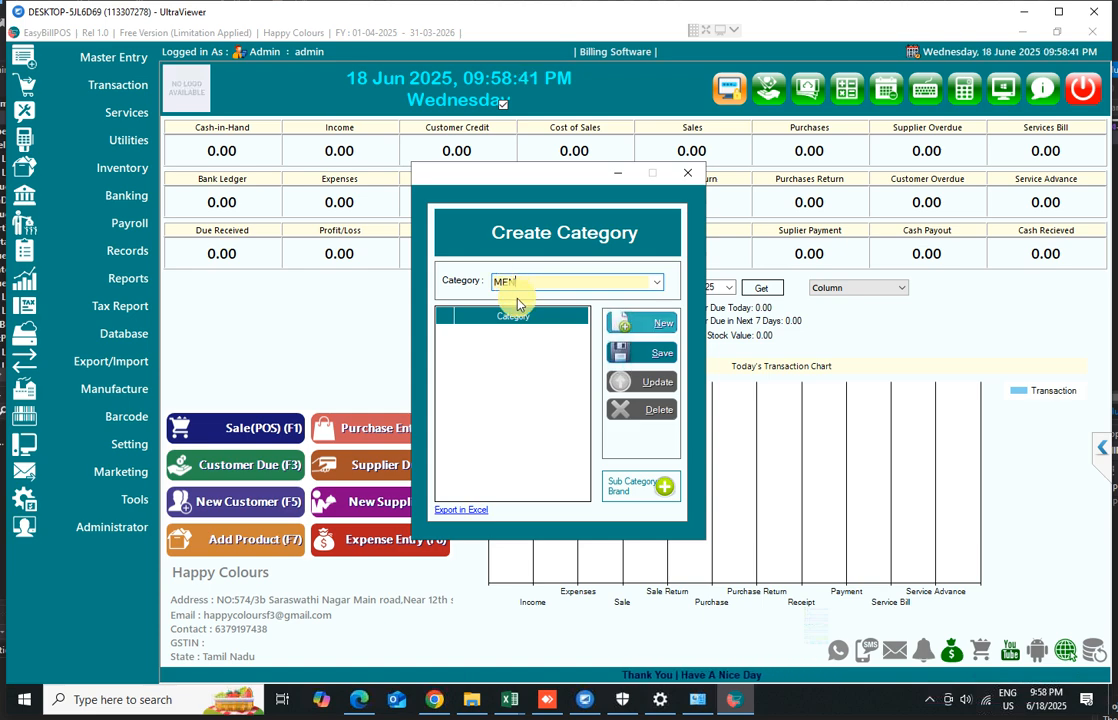
key(BackSpace)
key(BackSpace)
key(BackSpace)
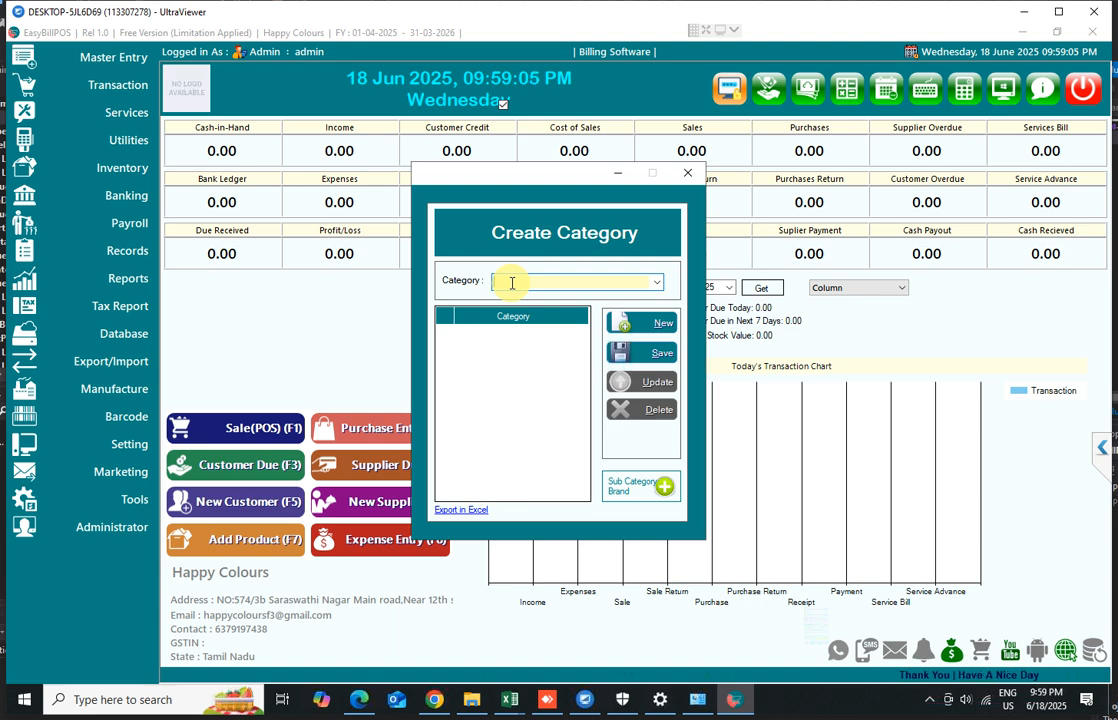
text(Md)
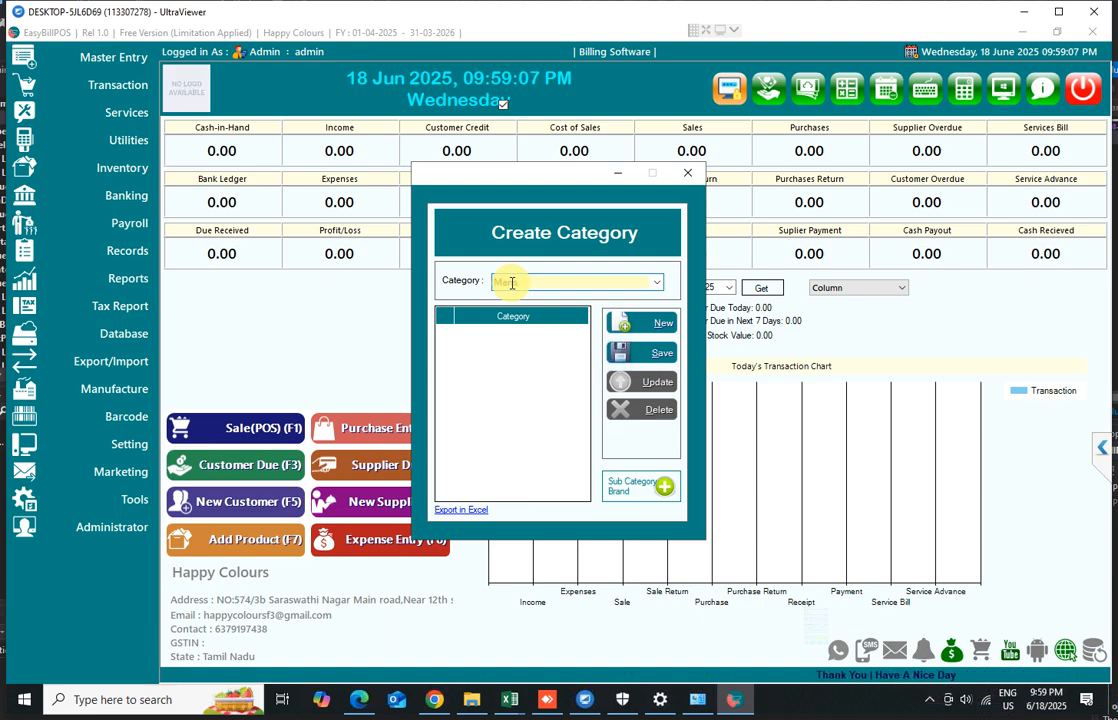
click(655, 355)
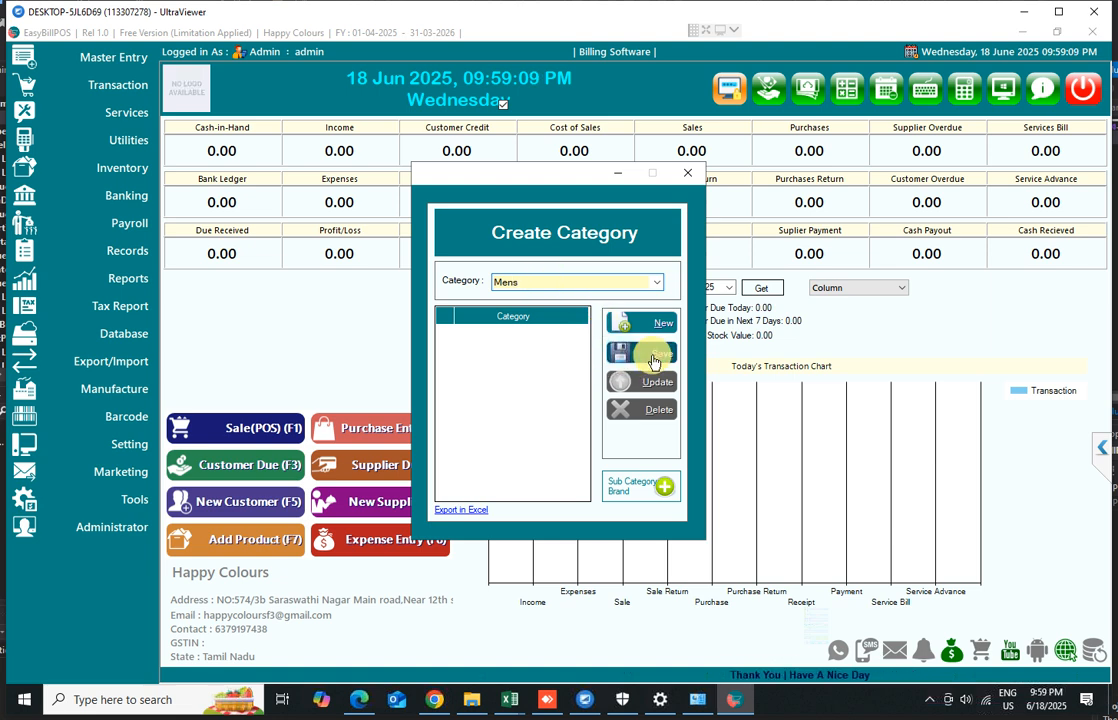
Open the Sub Category / Brand window from the category screen
click(592, 416)
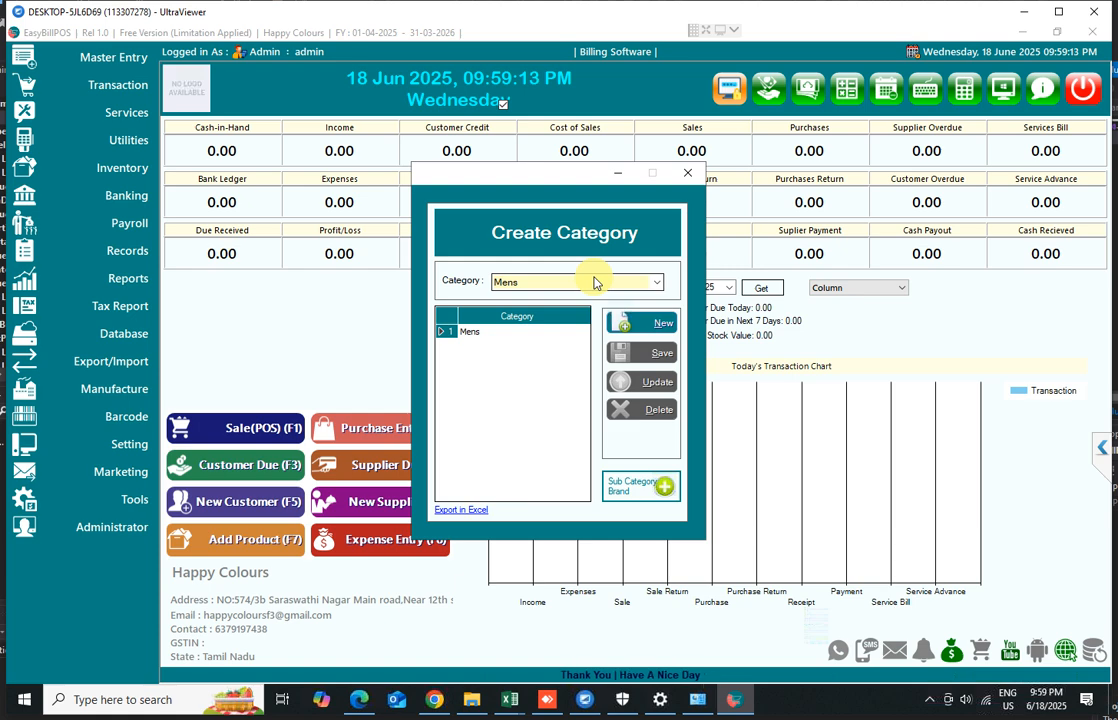
click(634, 490)
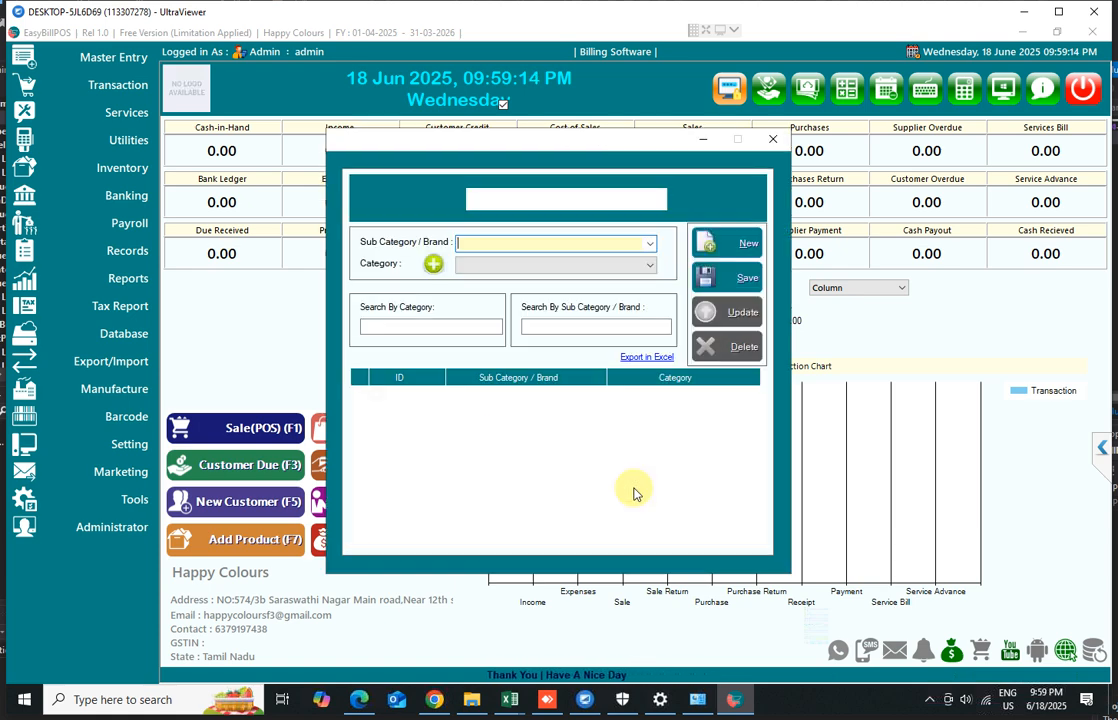
Save a sub category named Pants under the Mens category, then close the sub category and category windows
click(501, 271)
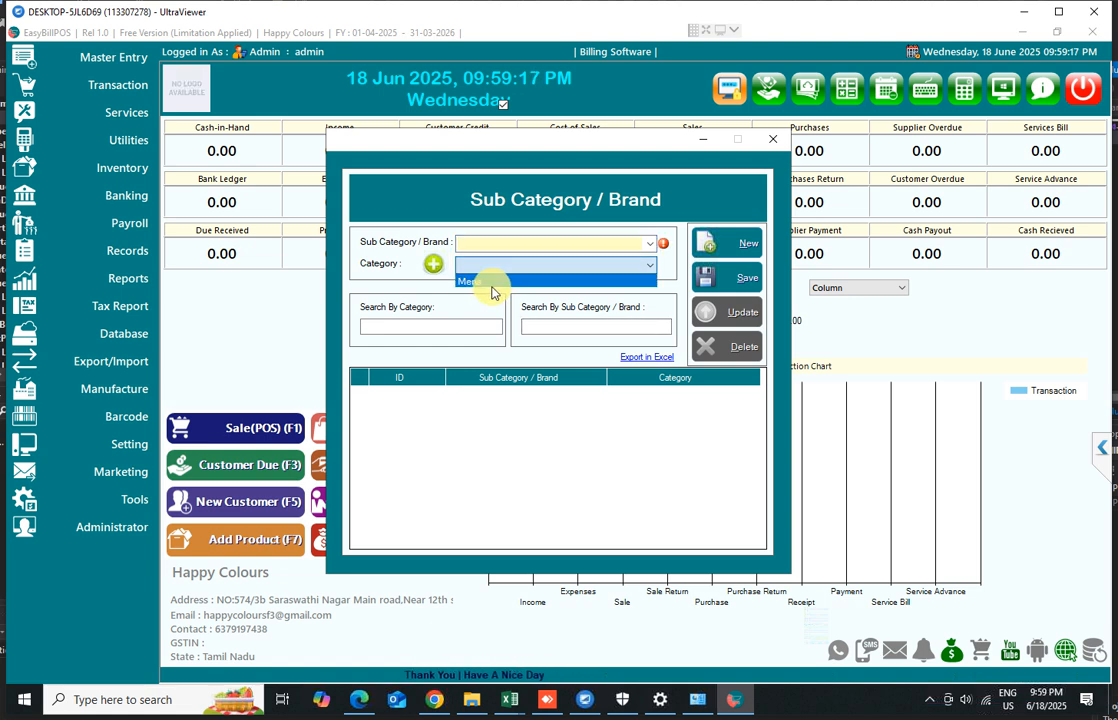
click(490, 281)
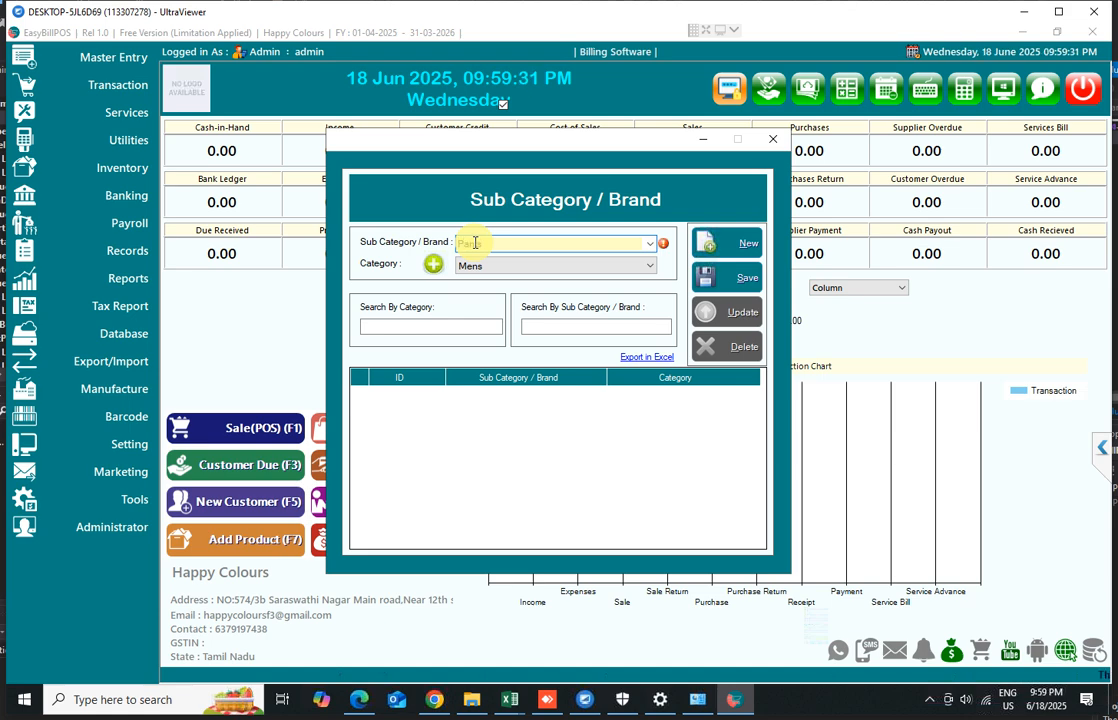
click(736, 283)
click(590, 418)
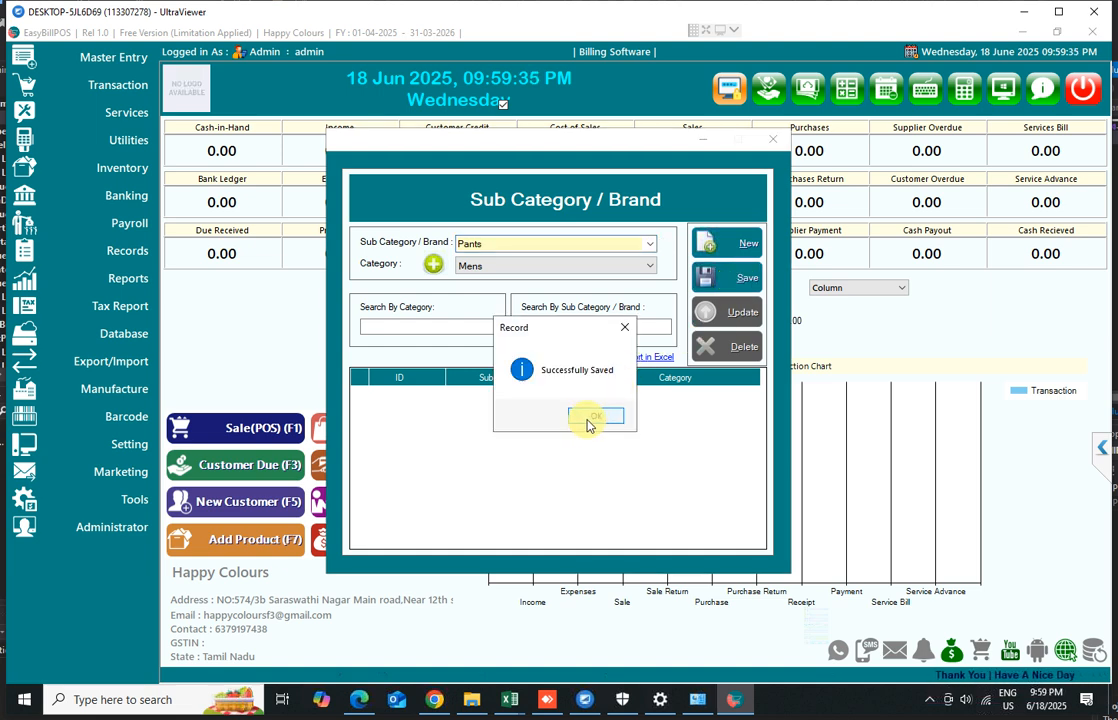
click(773, 139)
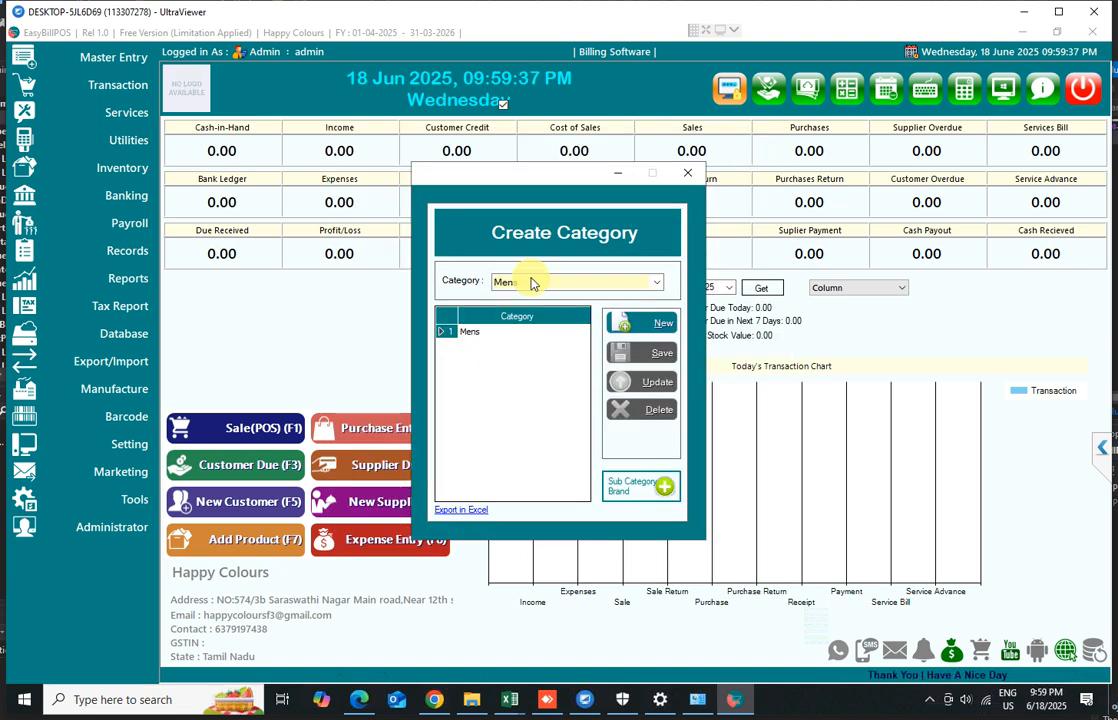
click(685, 172)
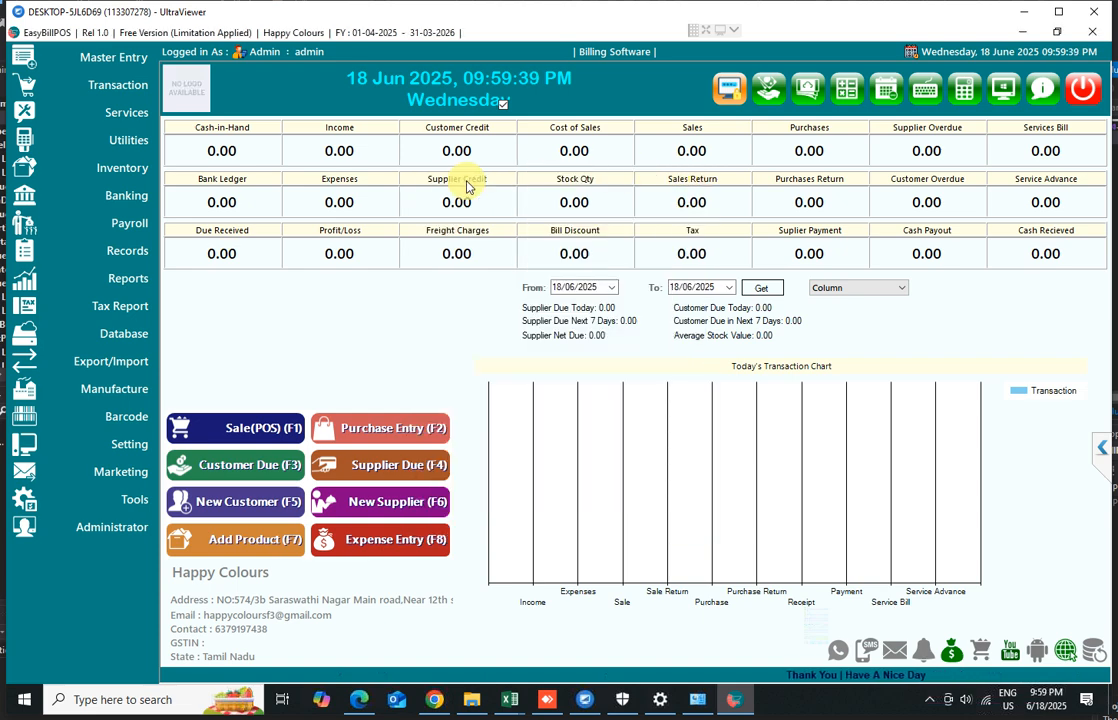
Review the Unit Master list of units and the Tax % Settings window, closing each afterwards
click(88, 56)
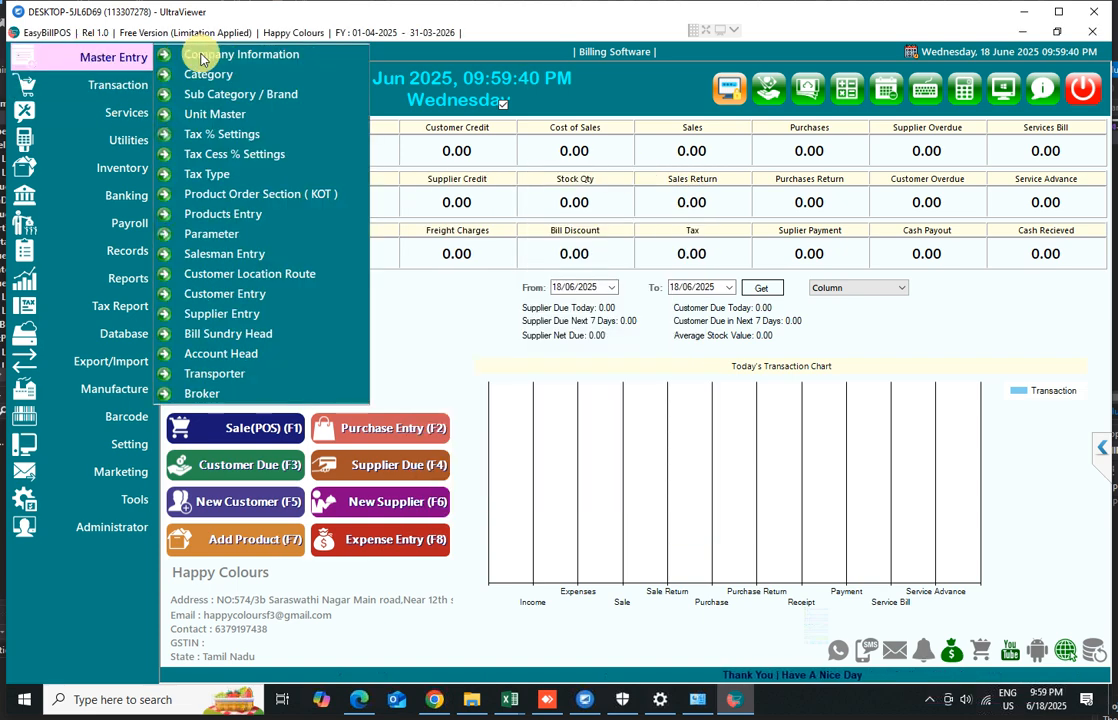
click(255, 120)
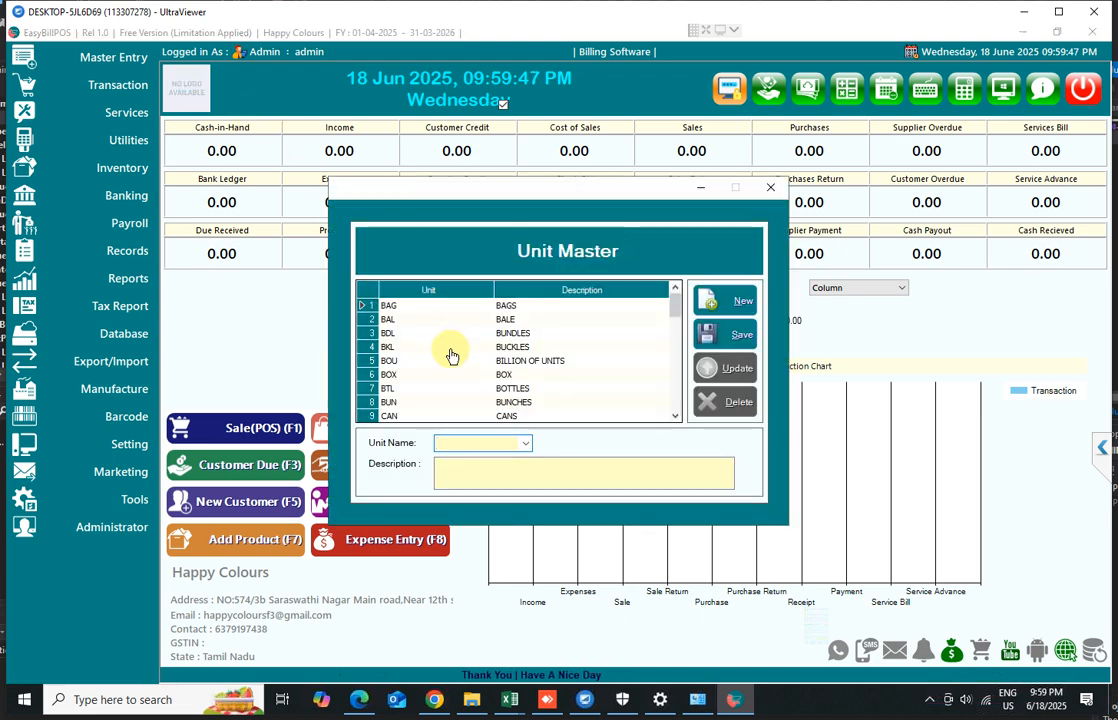
scroll(452, 362, down, 4)
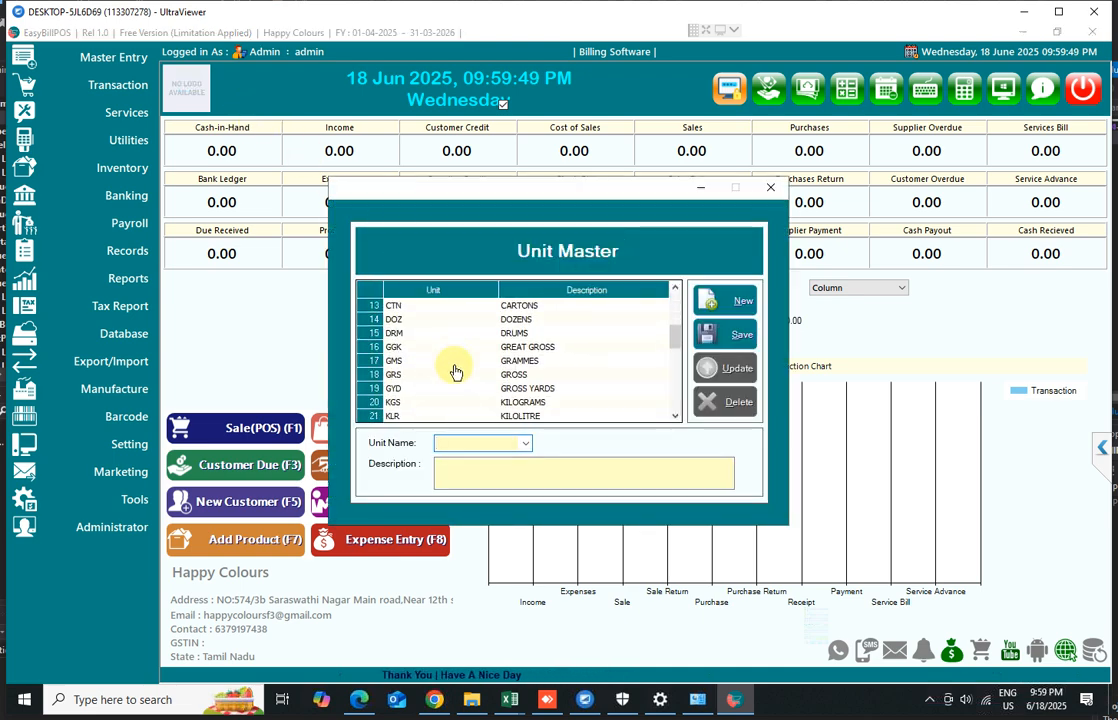
click(772, 190)
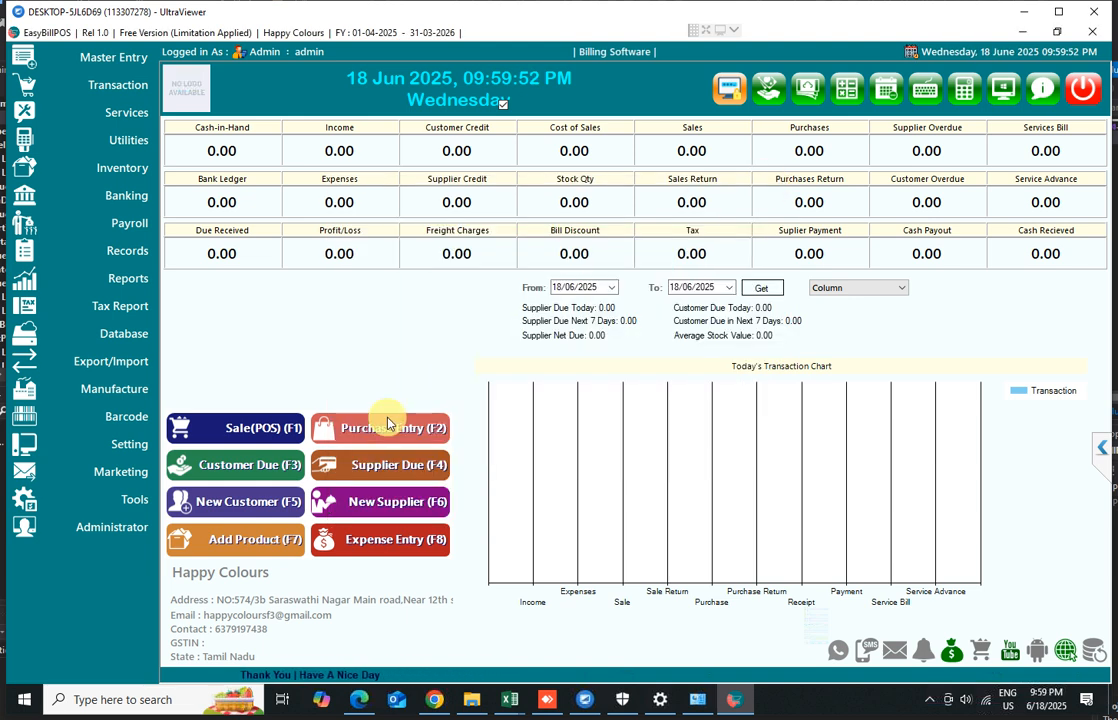
click(116, 65)
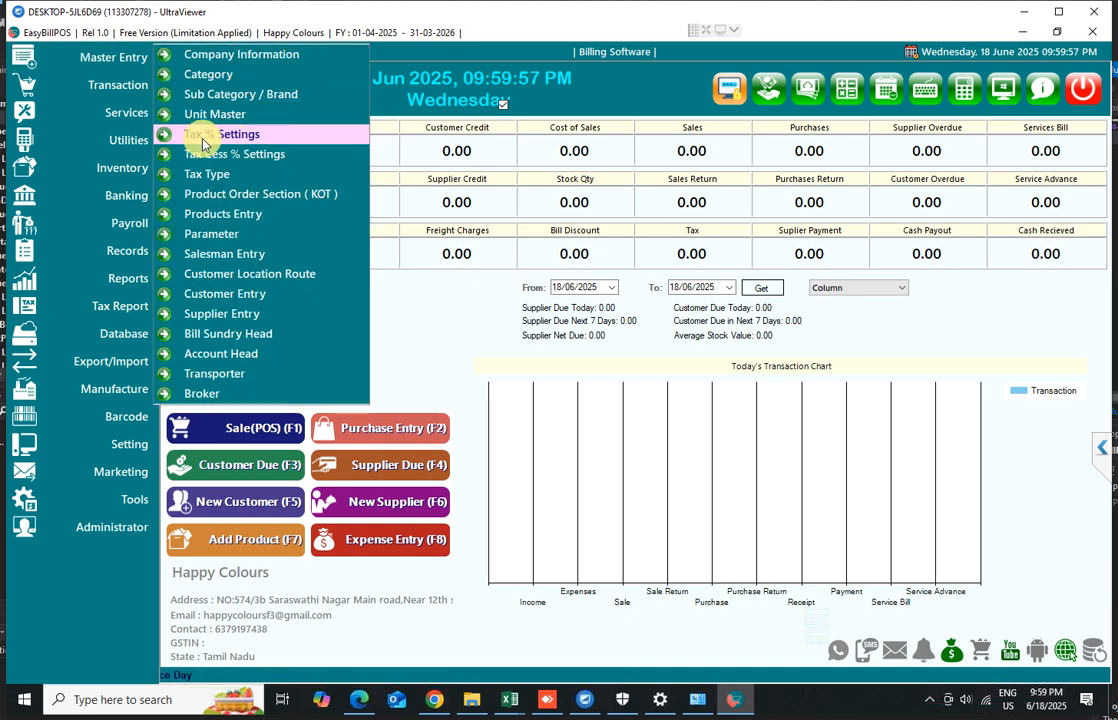
click(228, 141)
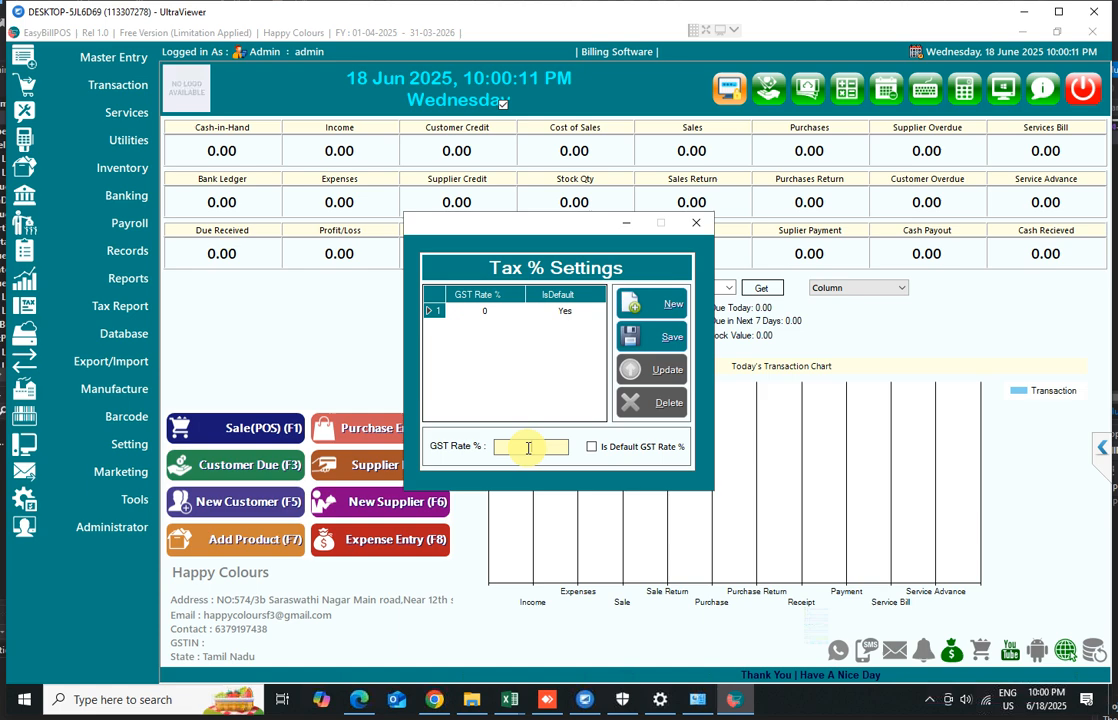
click(698, 228)
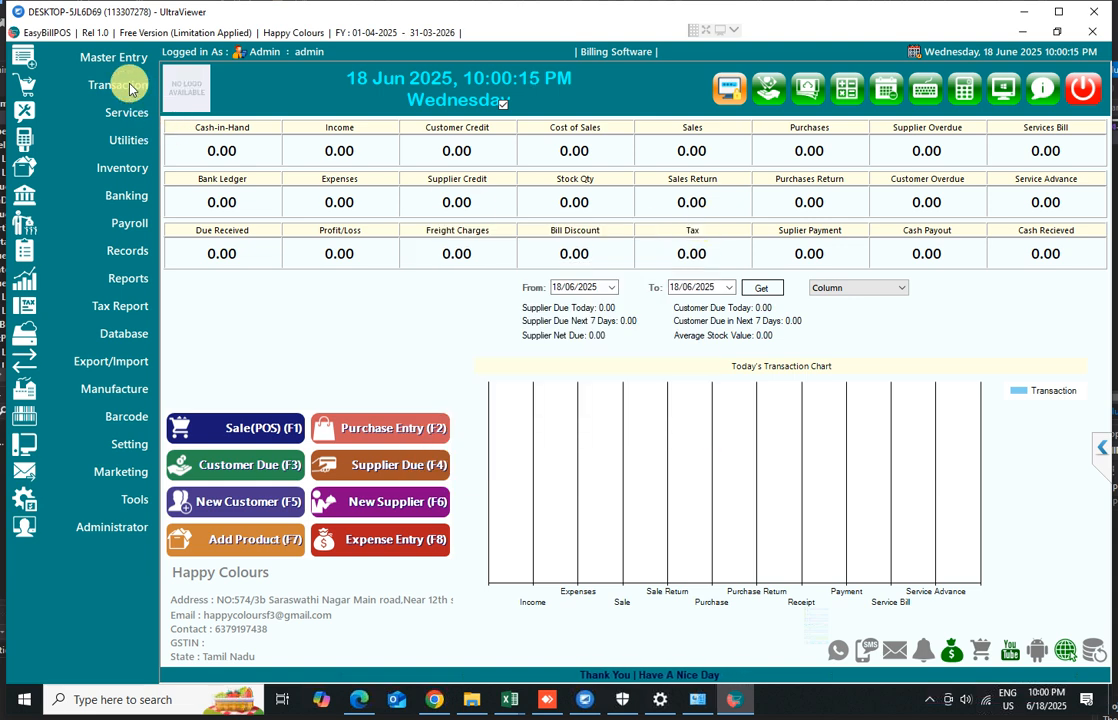
Open Tax Type, select the existing record, and set the bill purchase and sales tax types to NON GST
click(112, 57)
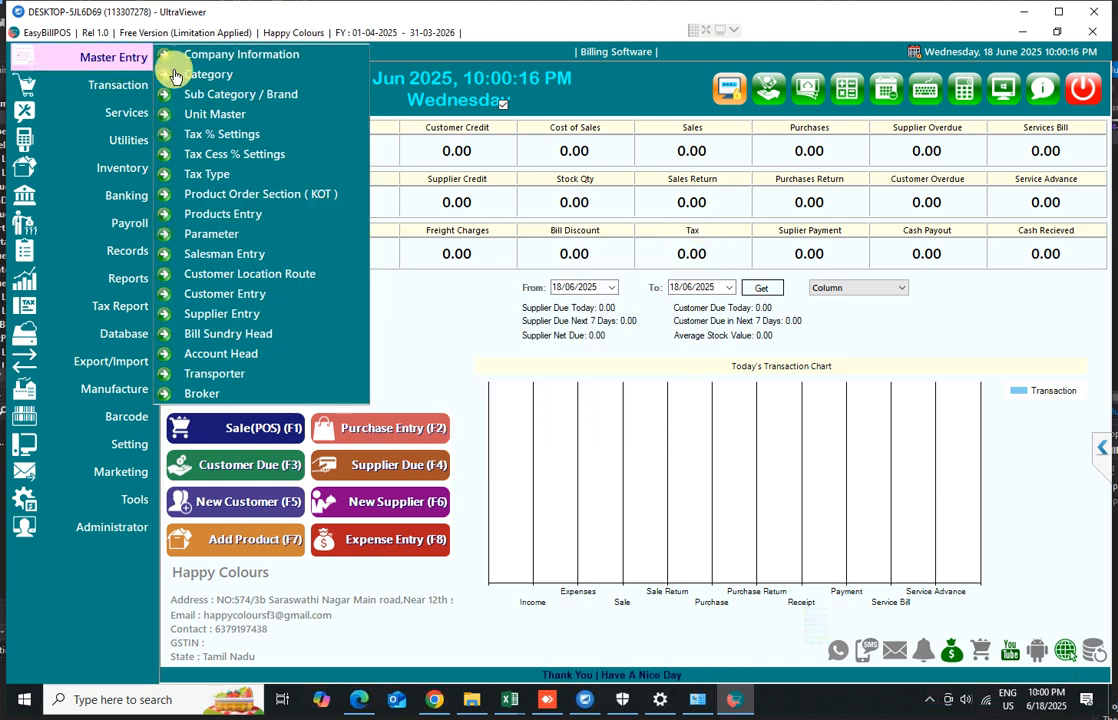
click(208, 176)
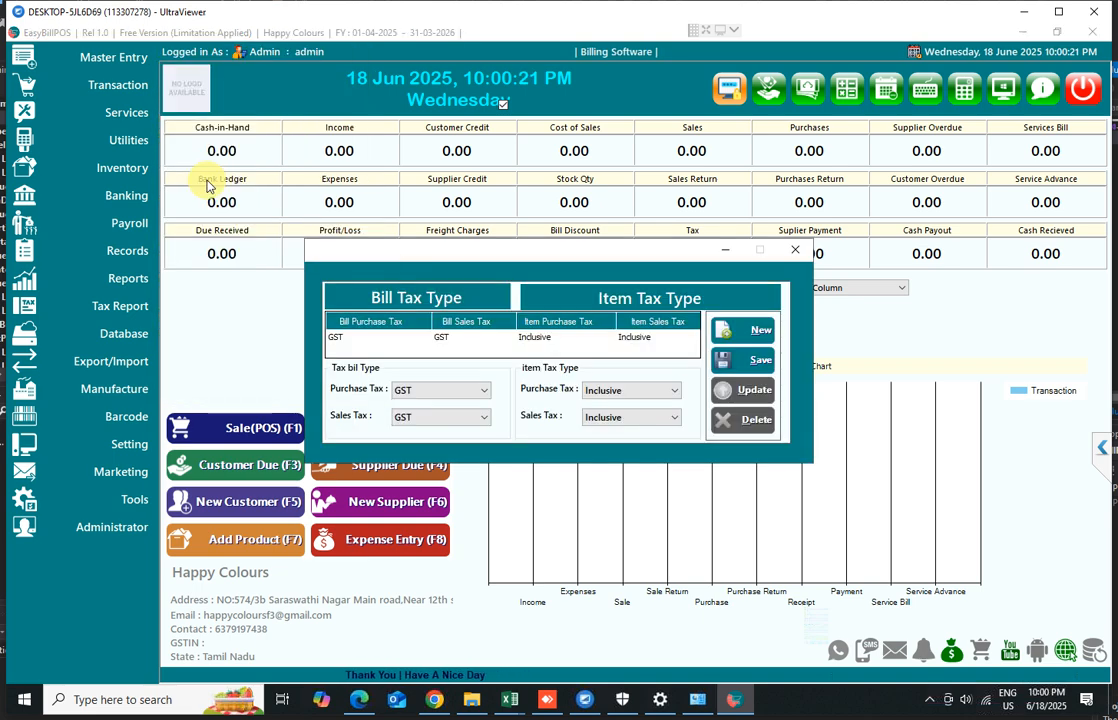
click(403, 344)
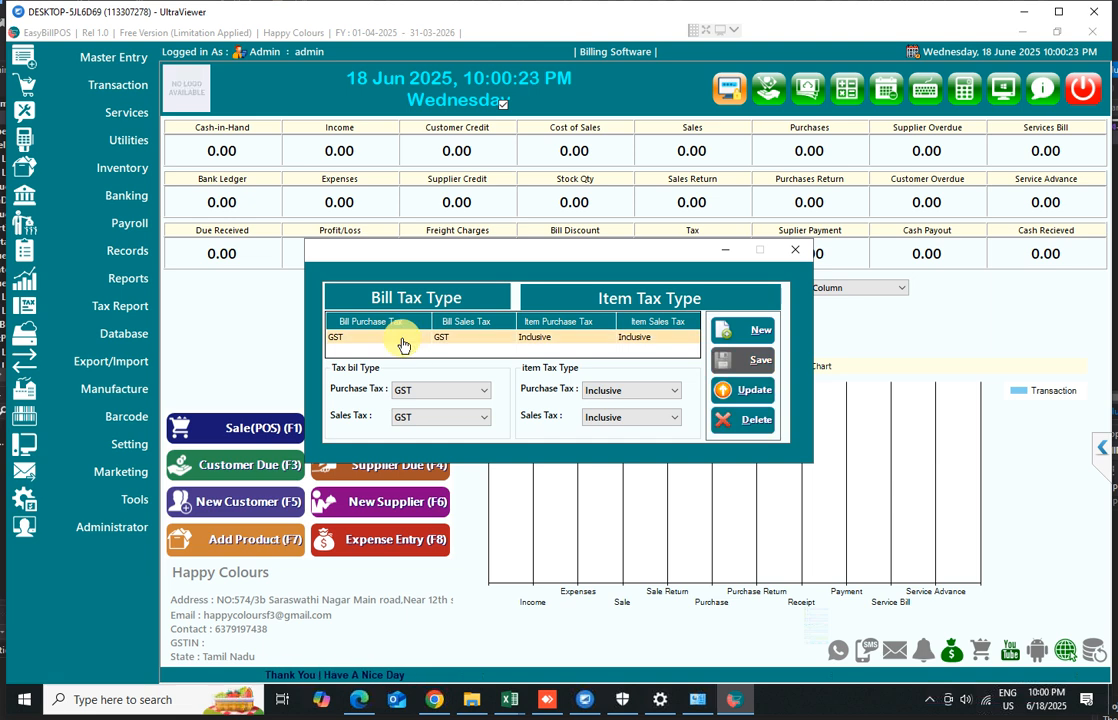
click(414, 392)
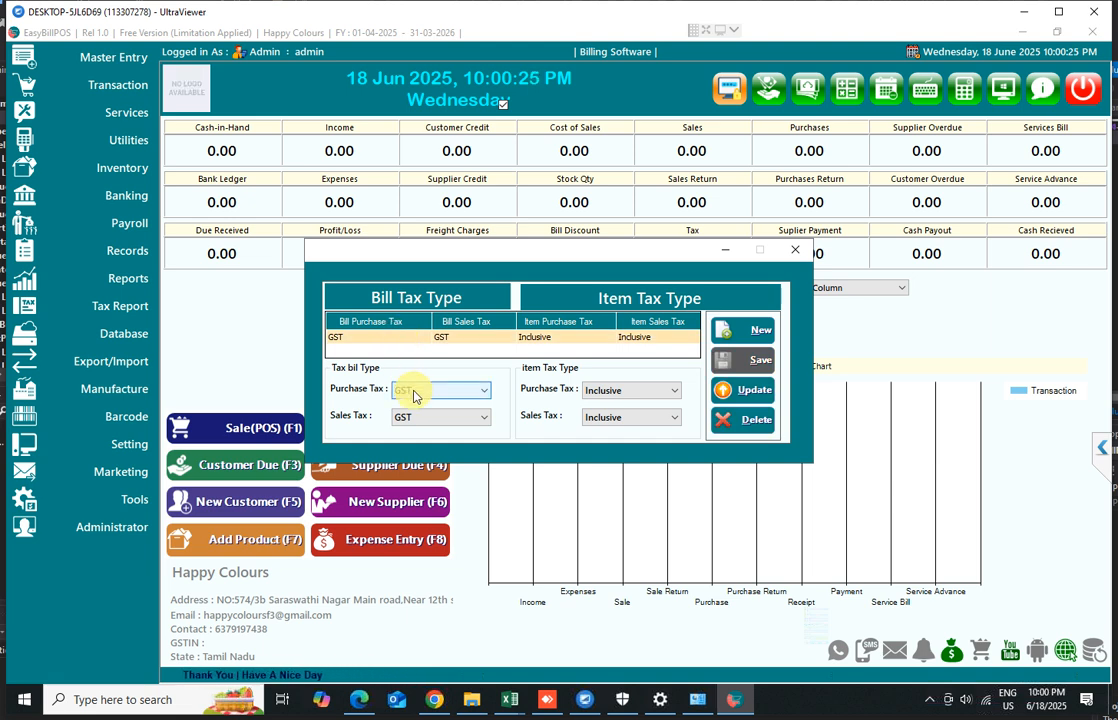
click(414, 395)
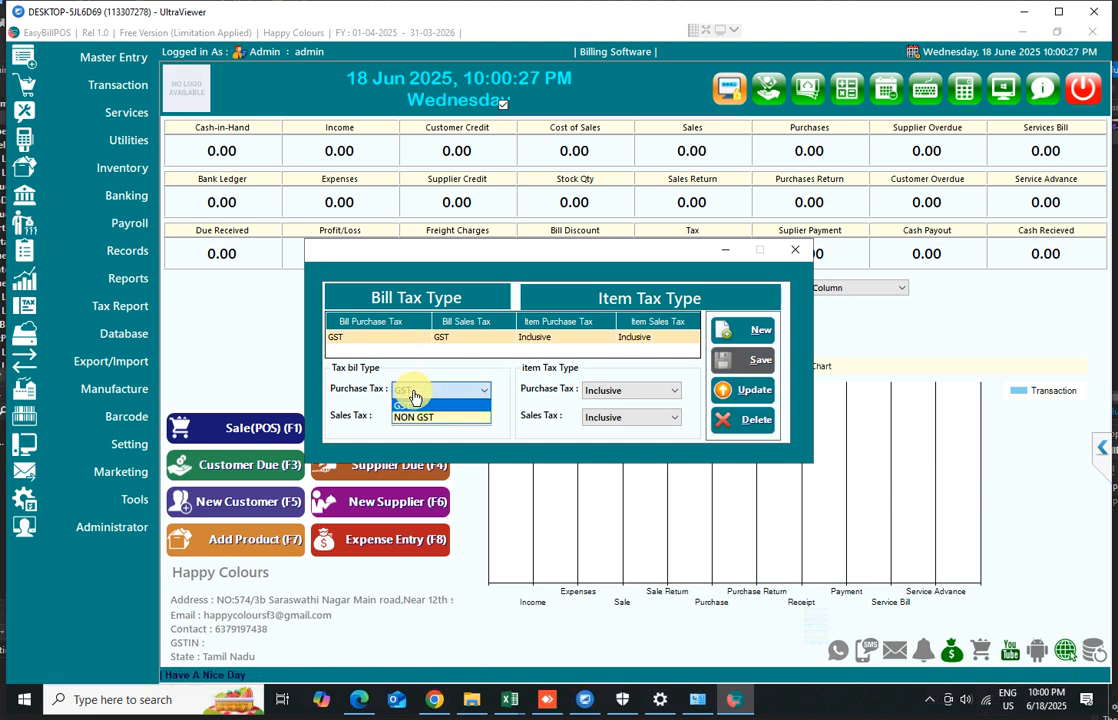
click(415, 418)
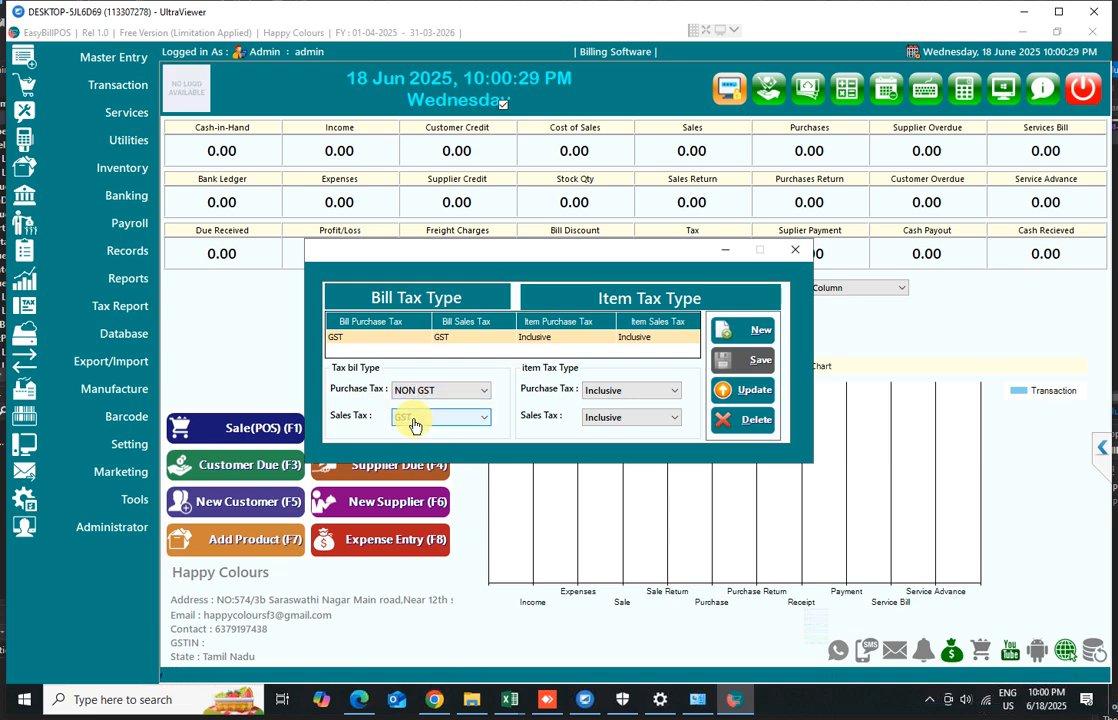
click(415, 424)
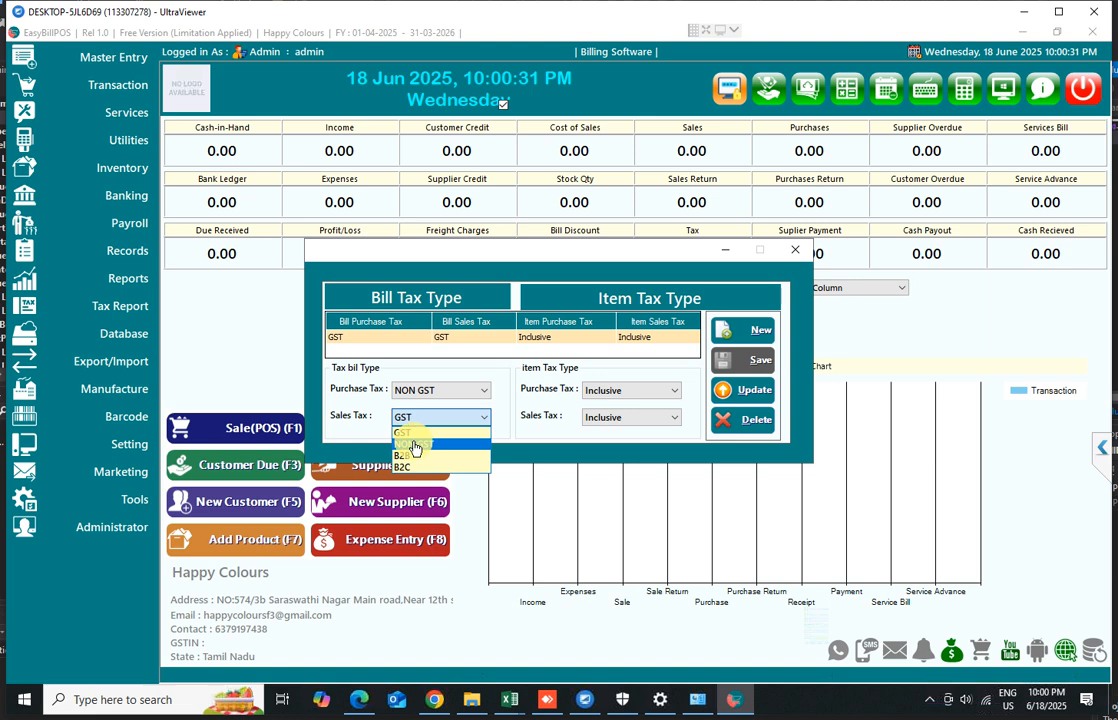
click(414, 443)
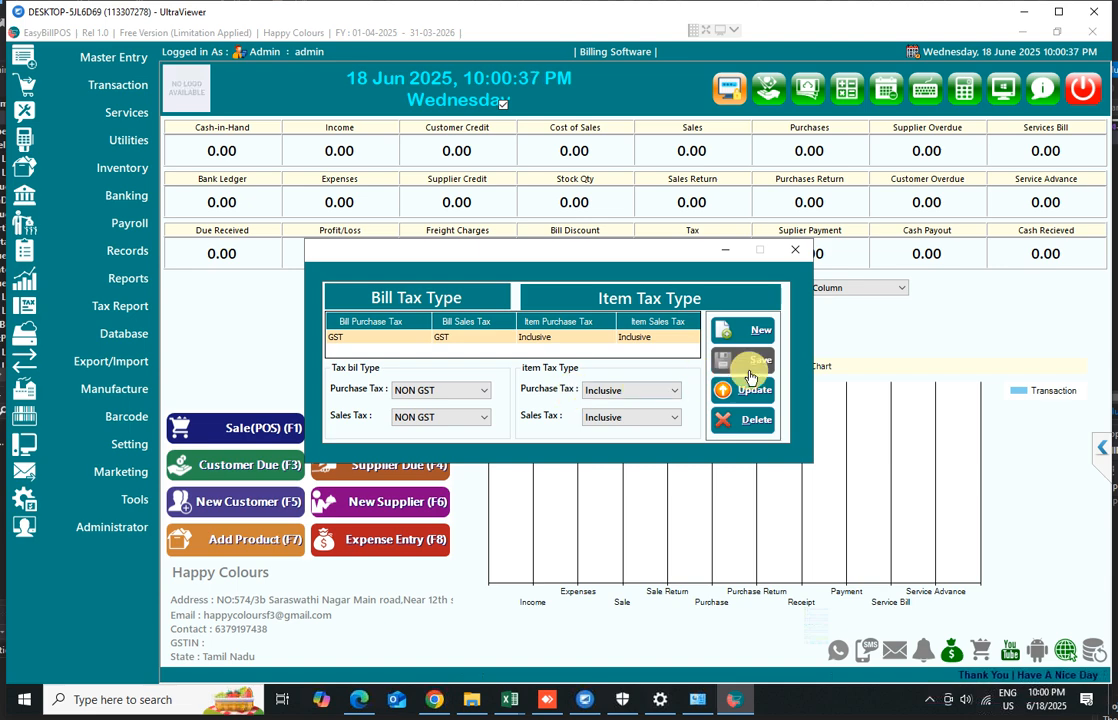
Set the item purchase and sales tax types to No Taxes, update the record, and close the window
click(612, 392)
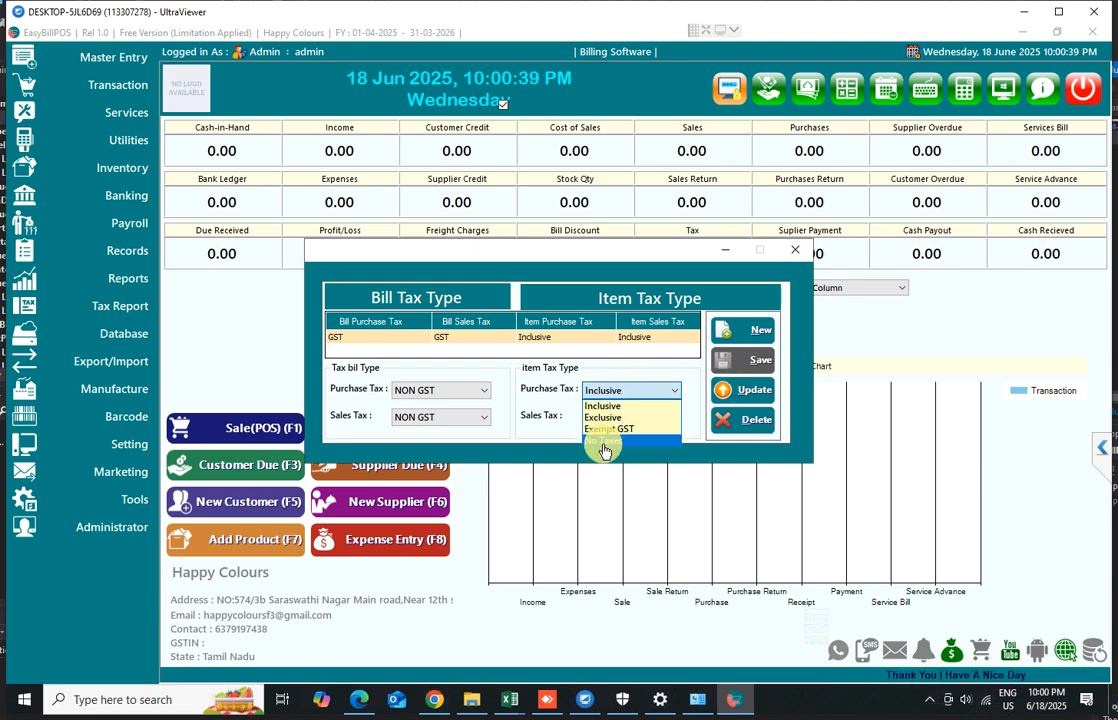
click(602, 440)
click(604, 420)
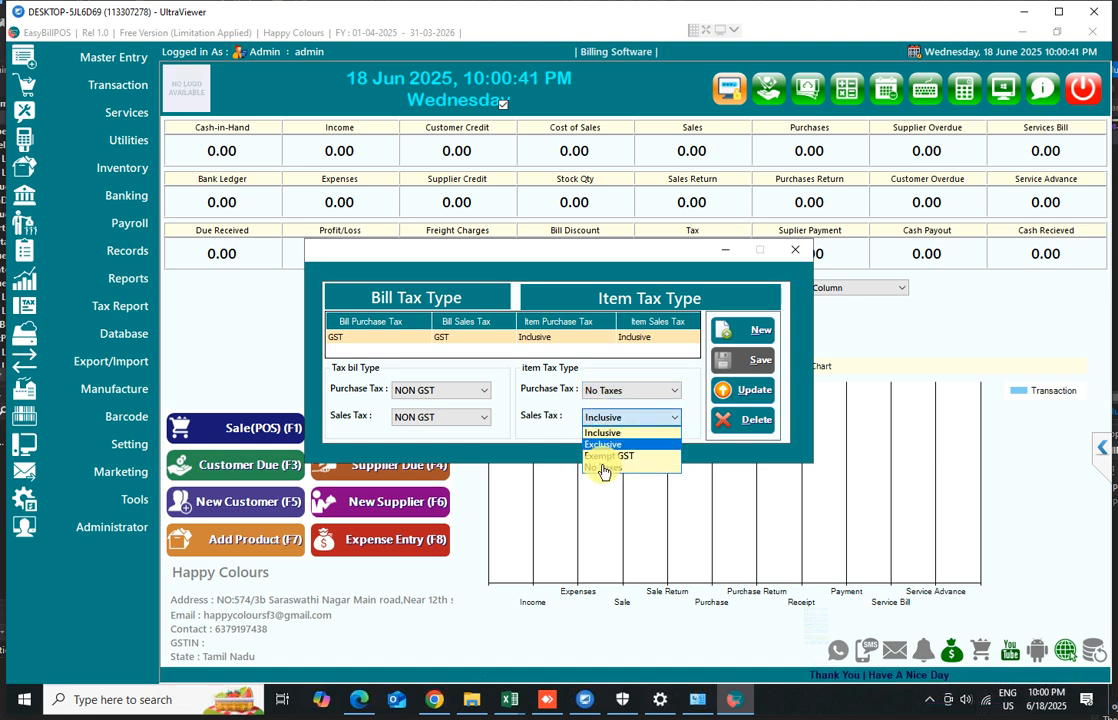
click(603, 466)
click(753, 393)
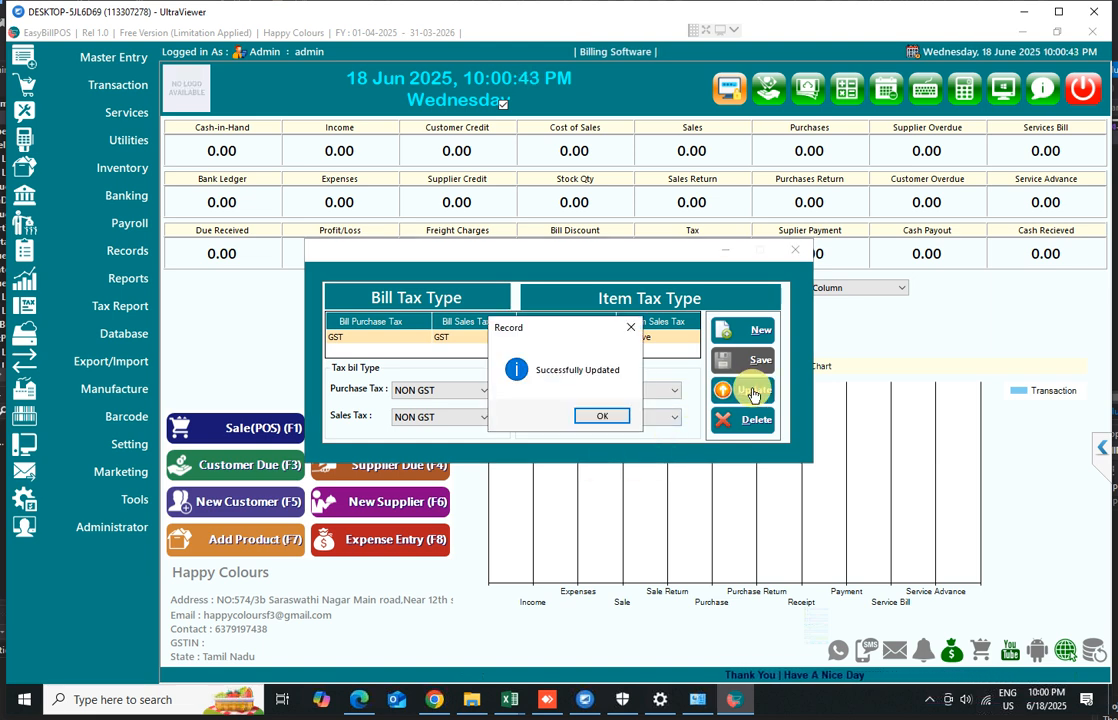
click(600, 416)
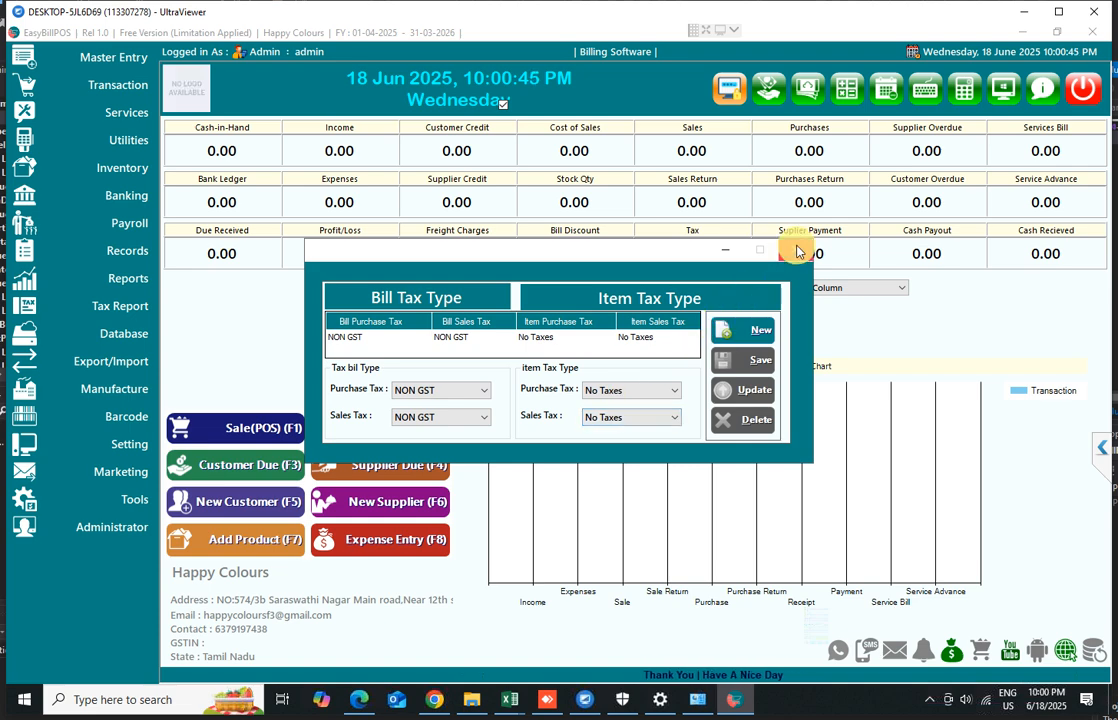
click(795, 251)
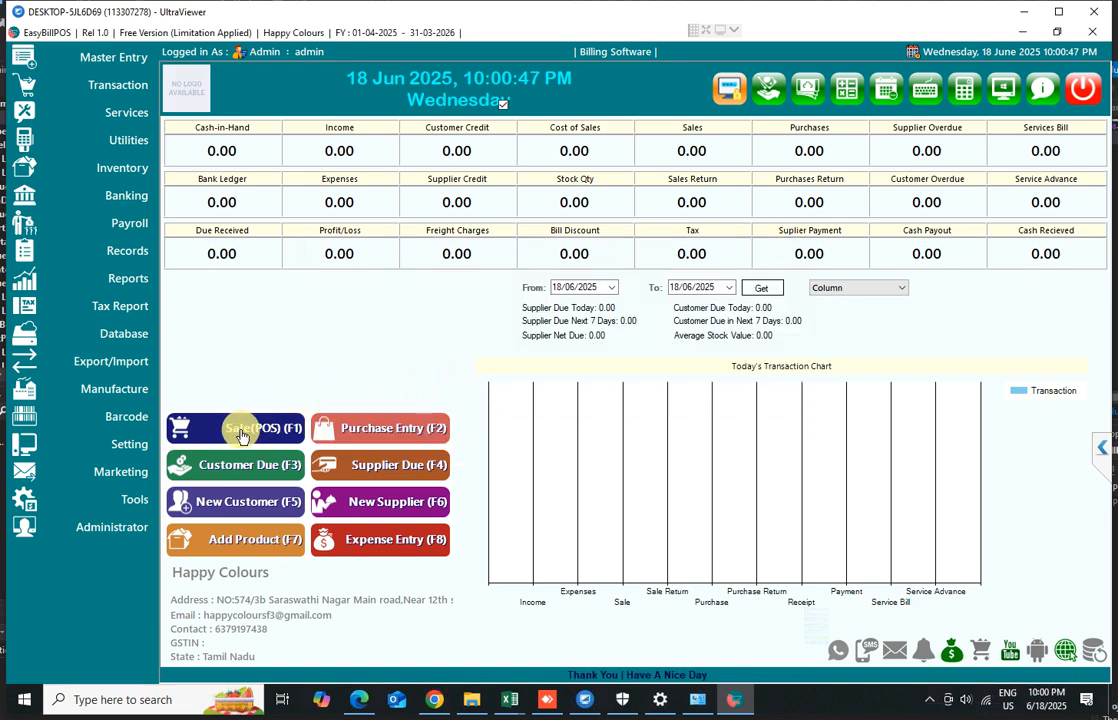
Create an account head named Shop Rent under the Expenses (Direct/Indirect) group and save it
click(97, 56)
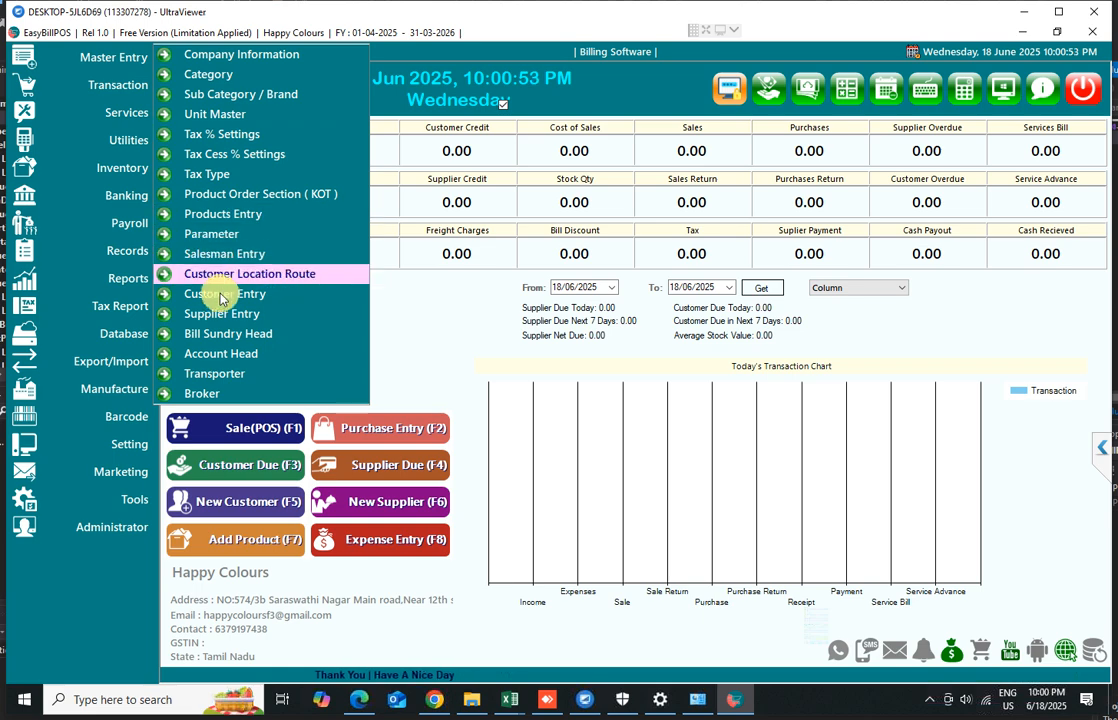
click(226, 358)
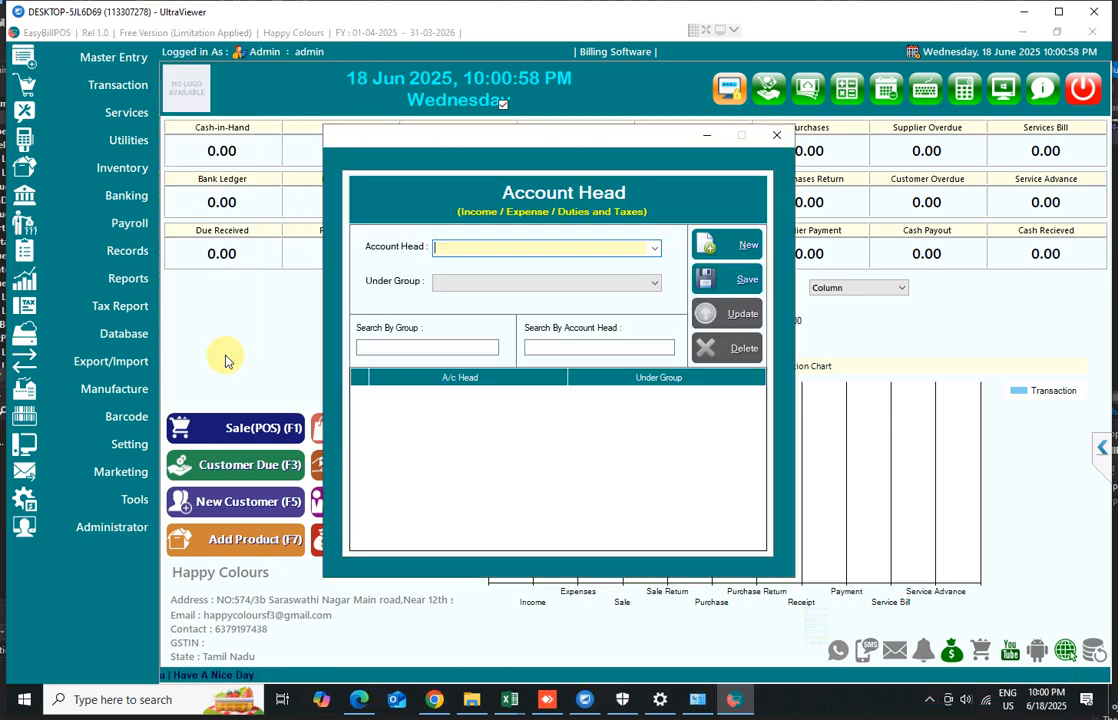
click(512, 282)
click(480, 321)
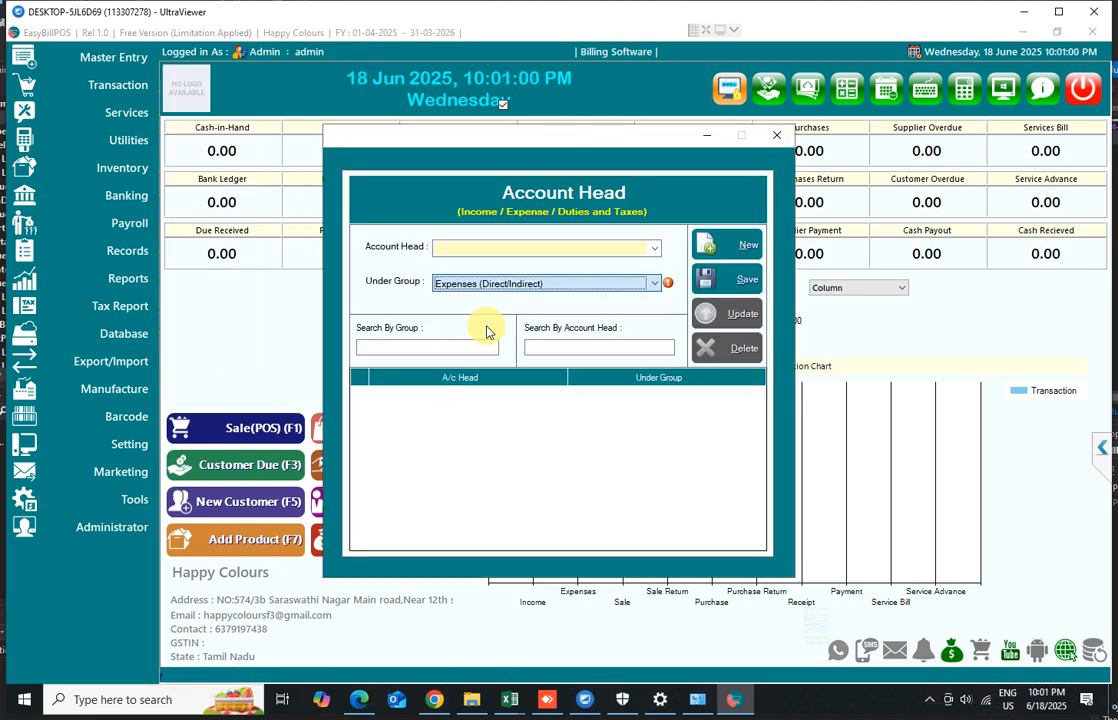
click(481, 251)
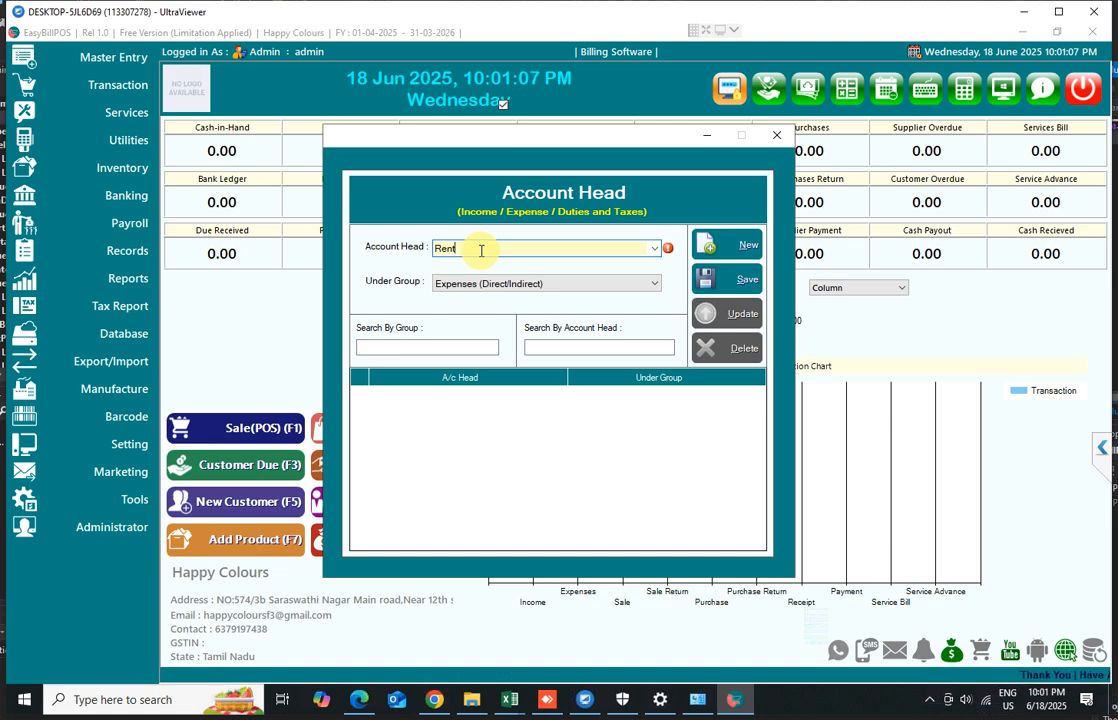
text(Shop)
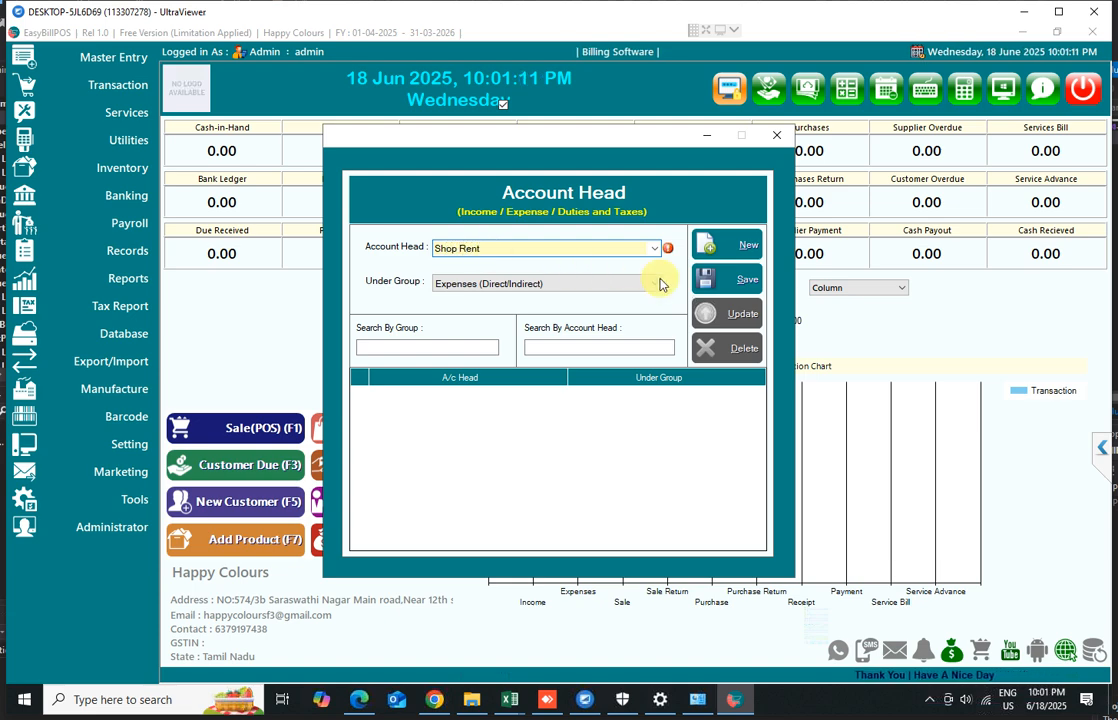
click(728, 282)
click(595, 416)
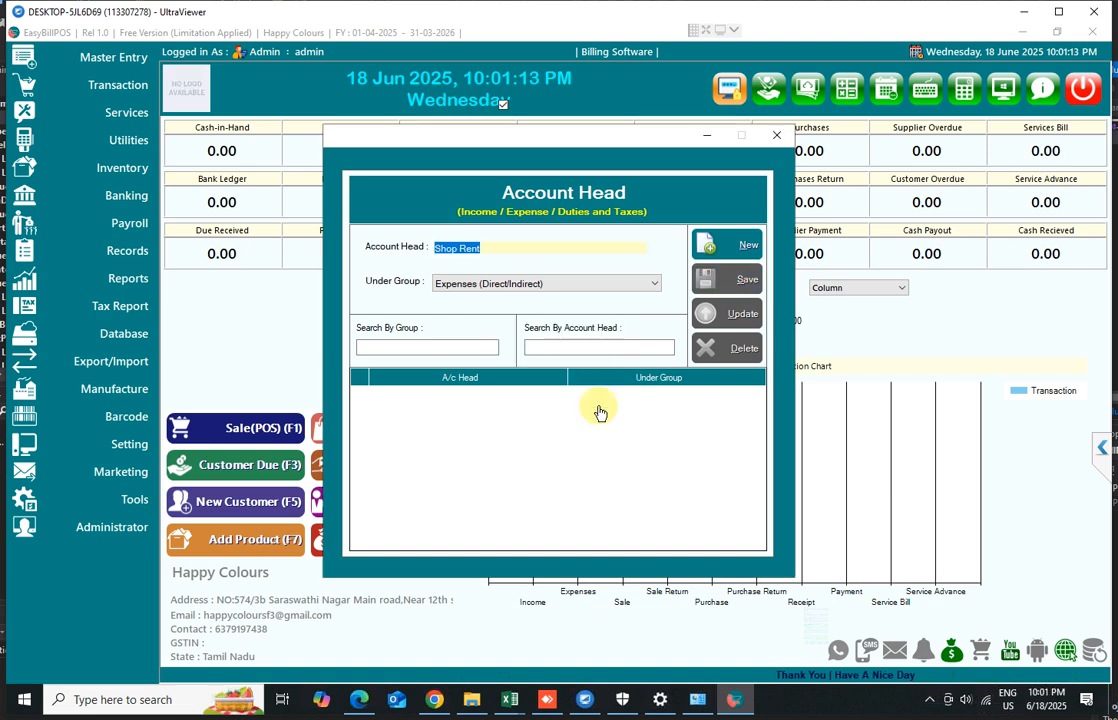
Add a new account head named Electricity under Expenses (Direct/Indirect) and save it
click(718, 246)
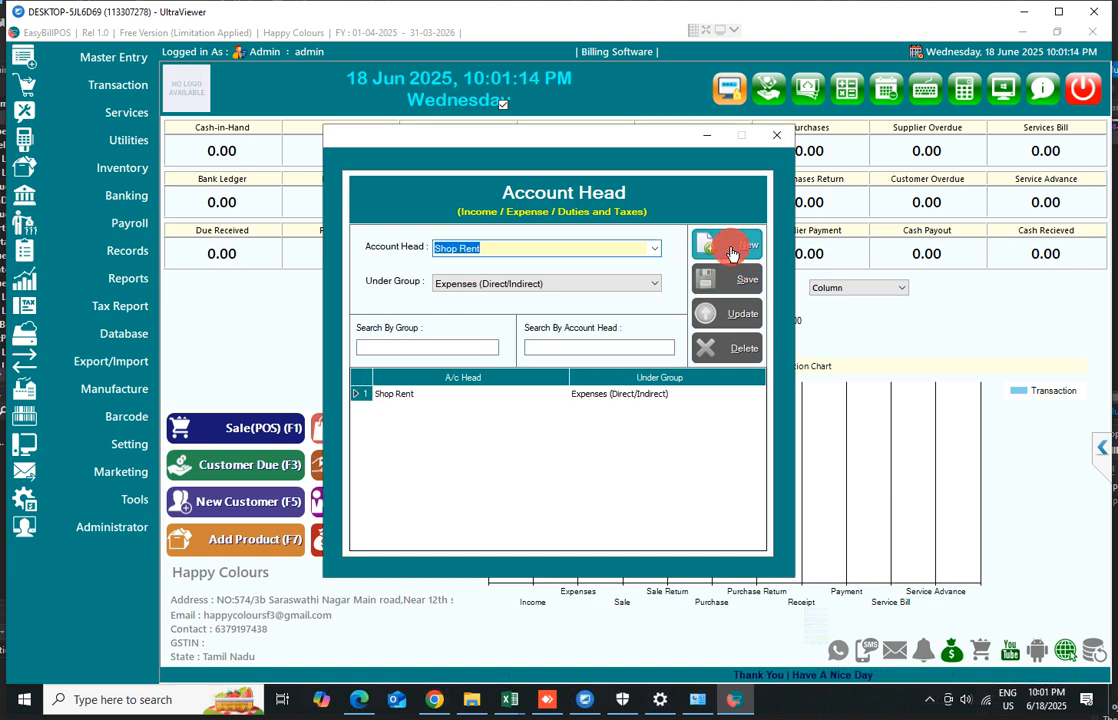
click(512, 283)
click(492, 322)
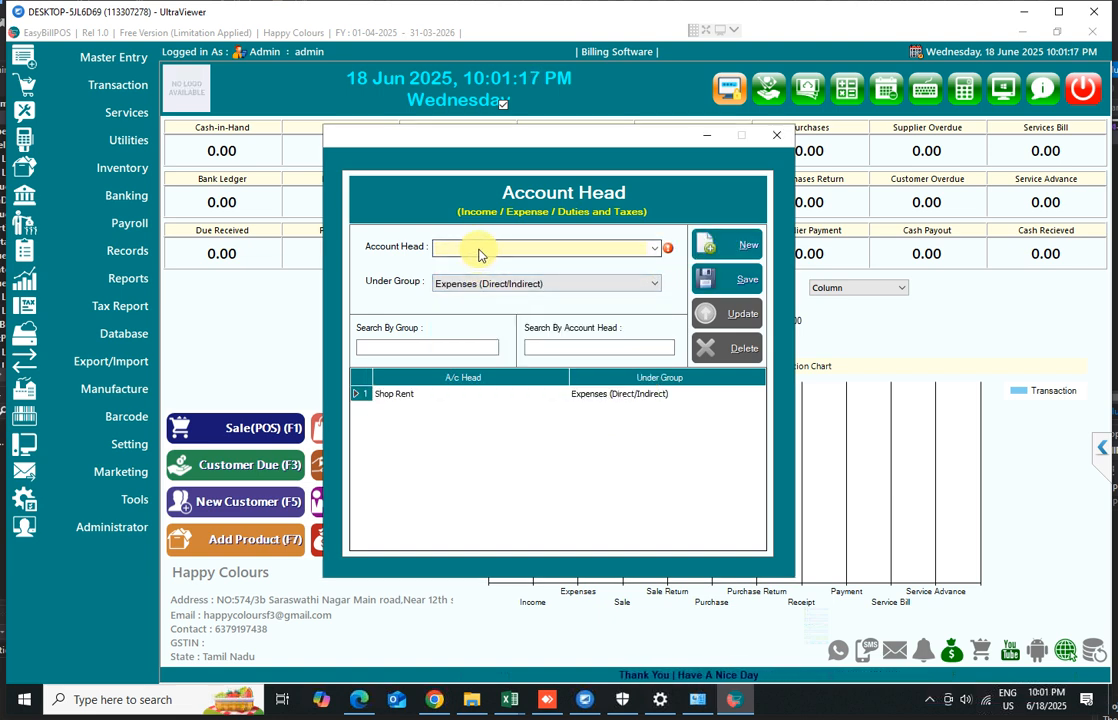
click(480, 249)
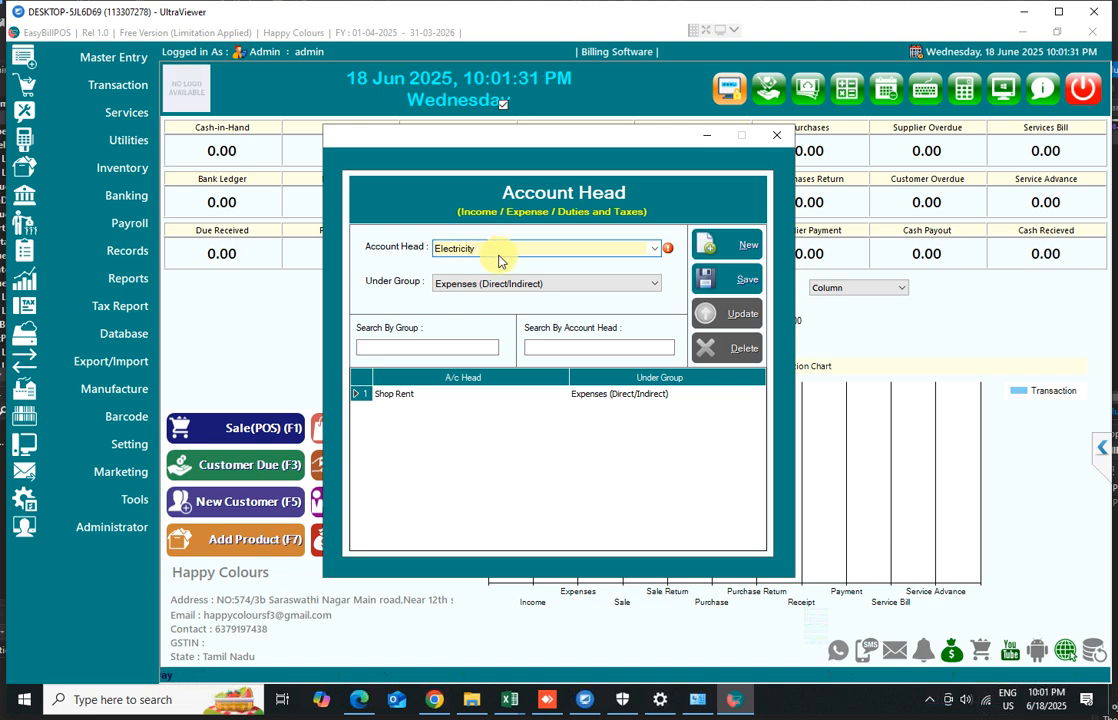
click(734, 285)
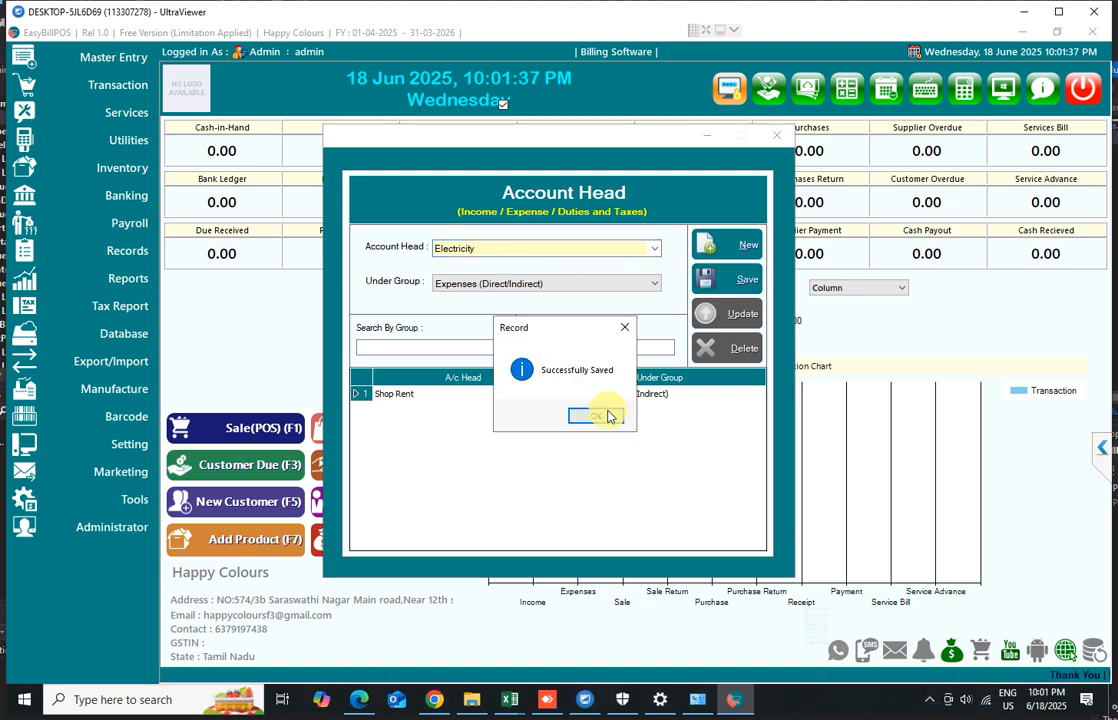
Review the Under Group options for the account head and close the Account Head window without saving
click(610, 415)
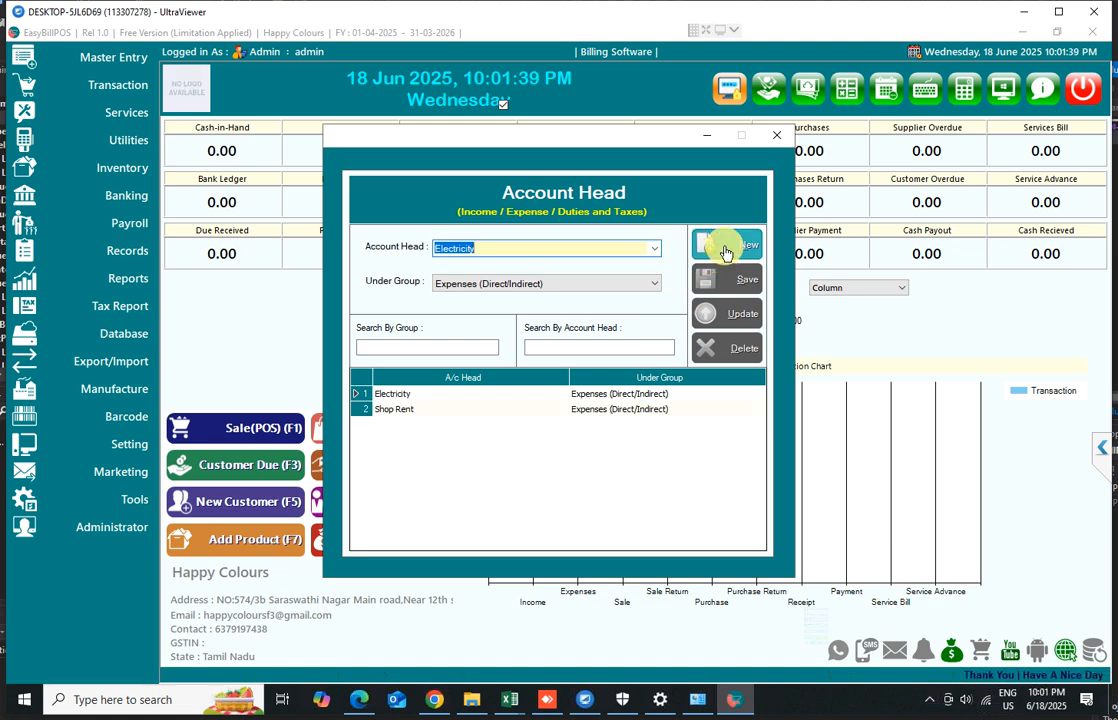
click(521, 286)
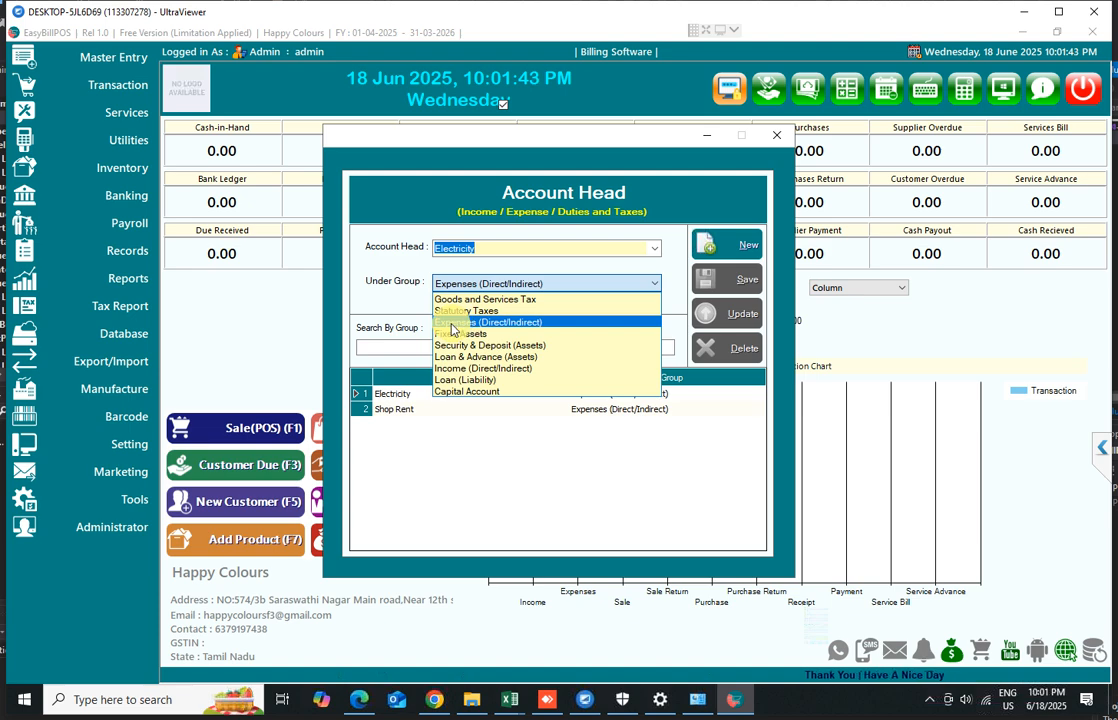
click(462, 300)
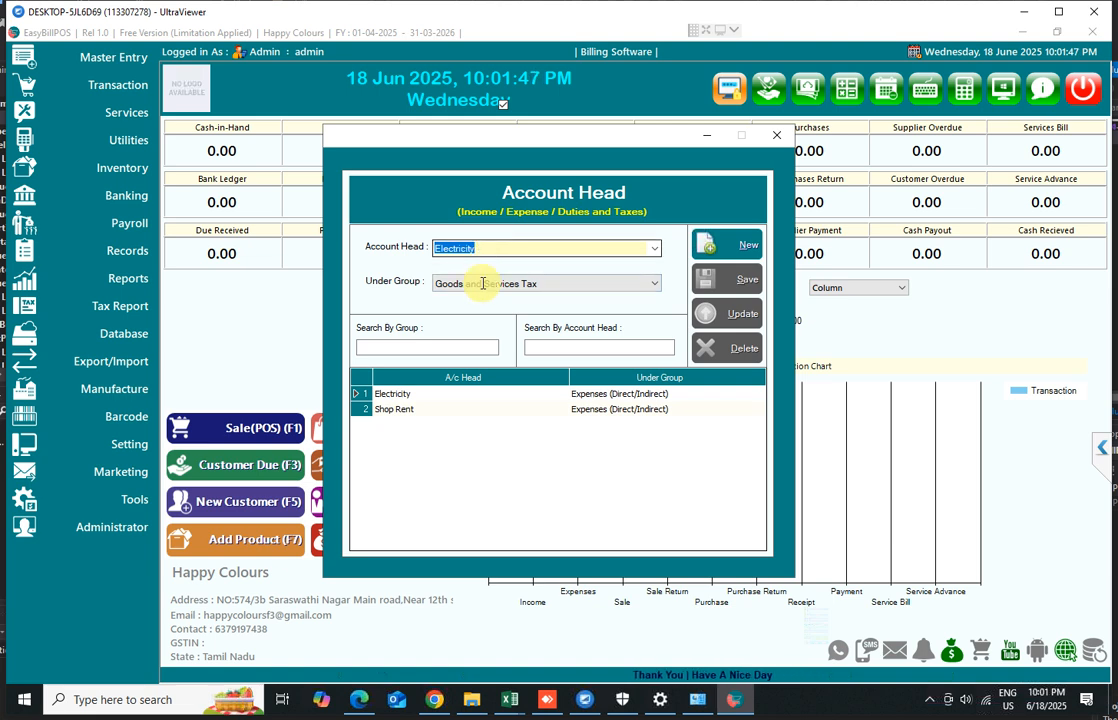
click(505, 291)
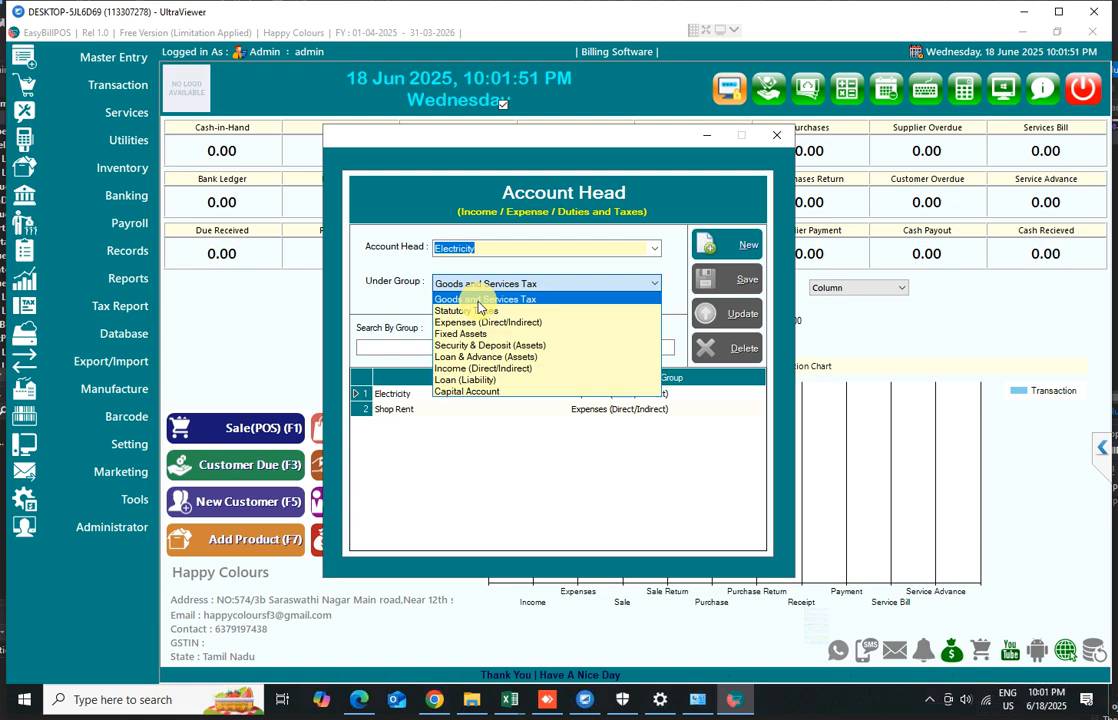
click(470, 286)
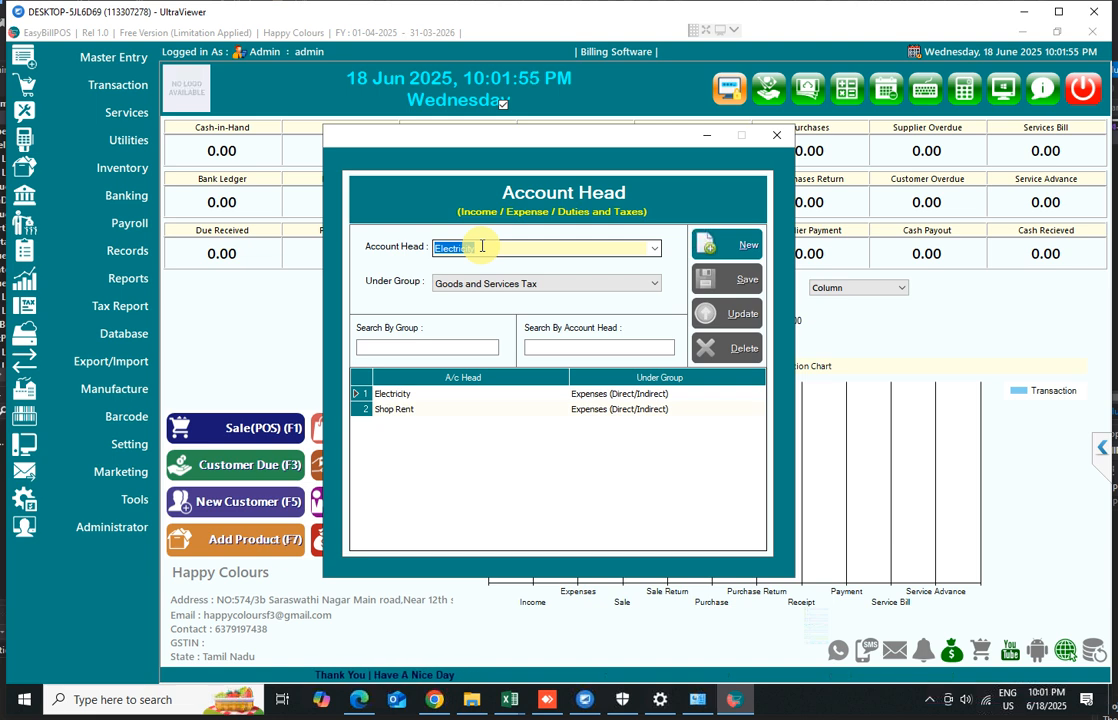
click(776, 134)
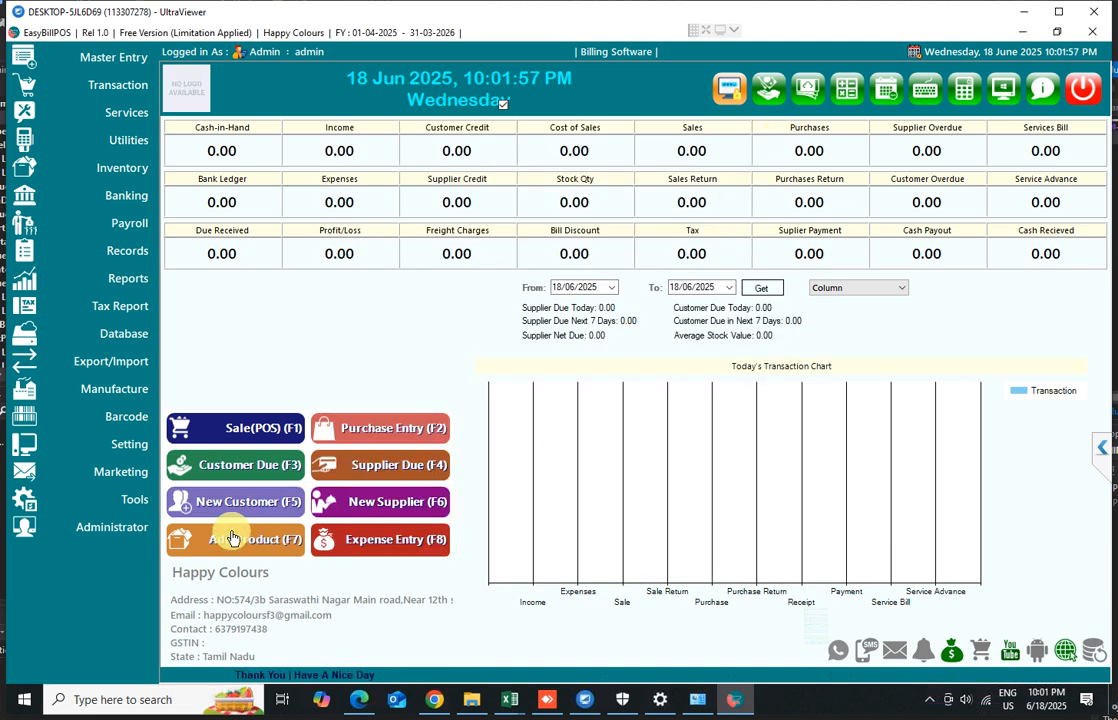
Open Expense Entry, enter the payee's name, and add an Electricity expense of 2500 to the voucher grid
click(379, 541)
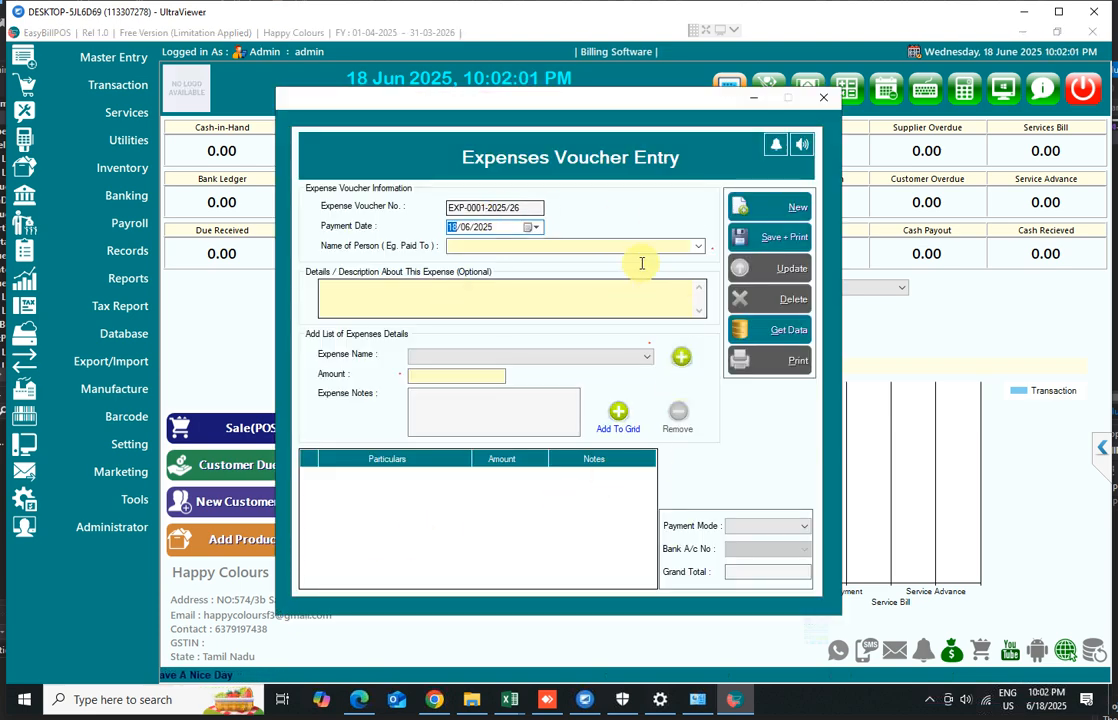
click(700, 244)
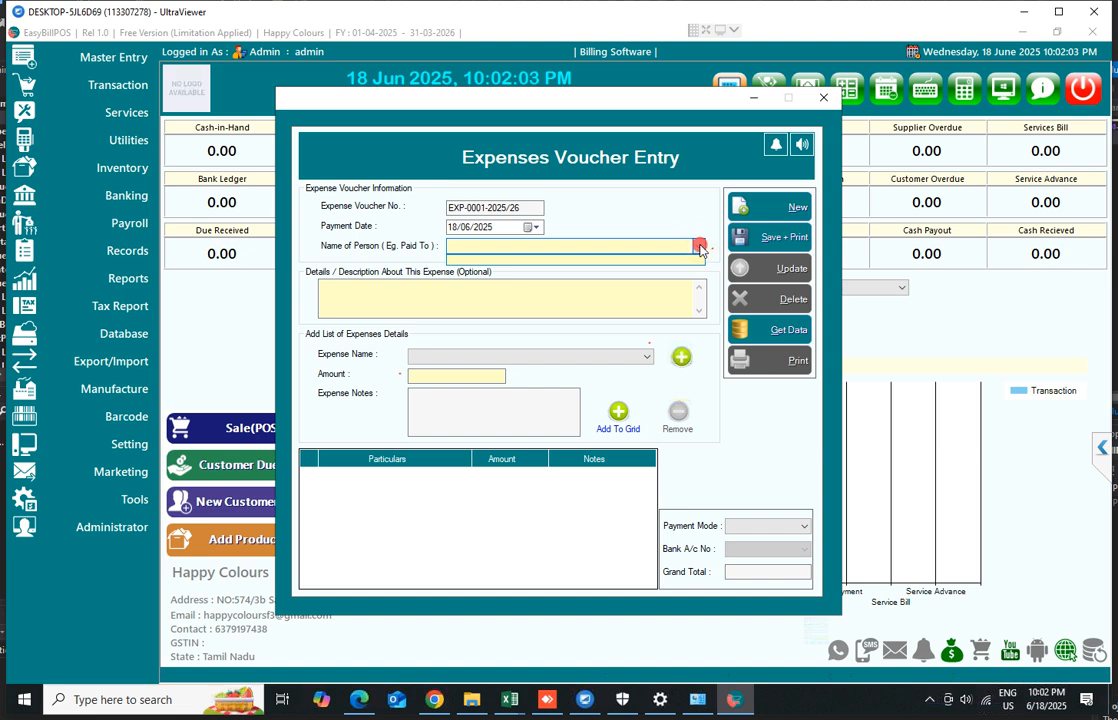
click(700, 246)
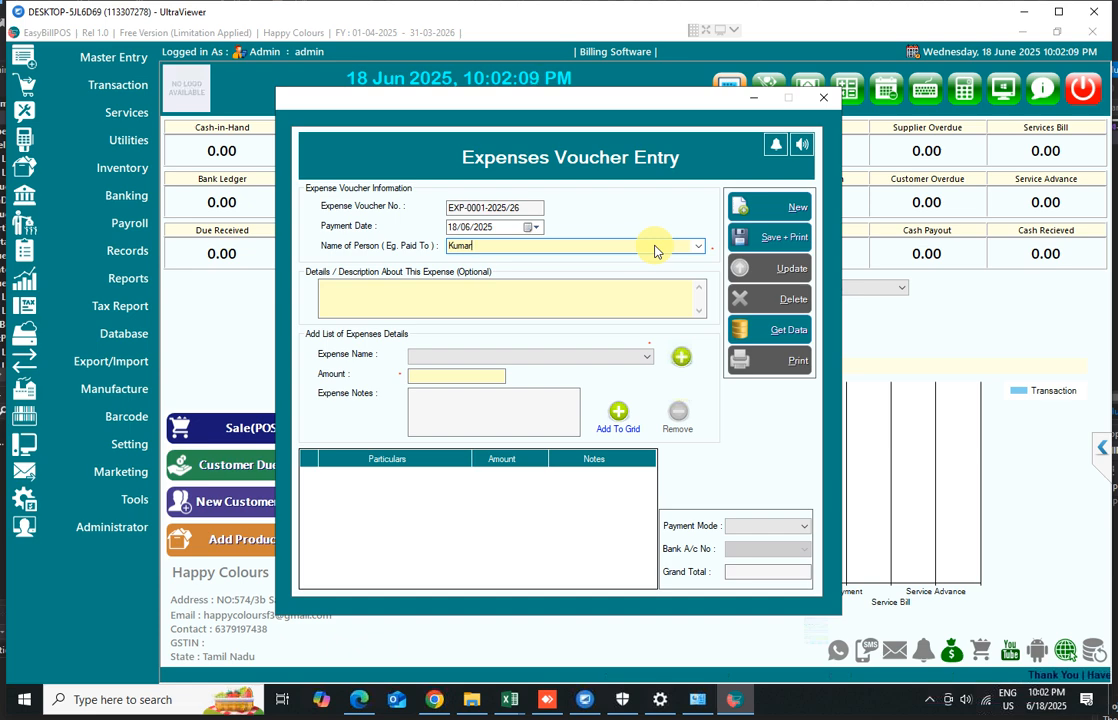
click(645, 357)
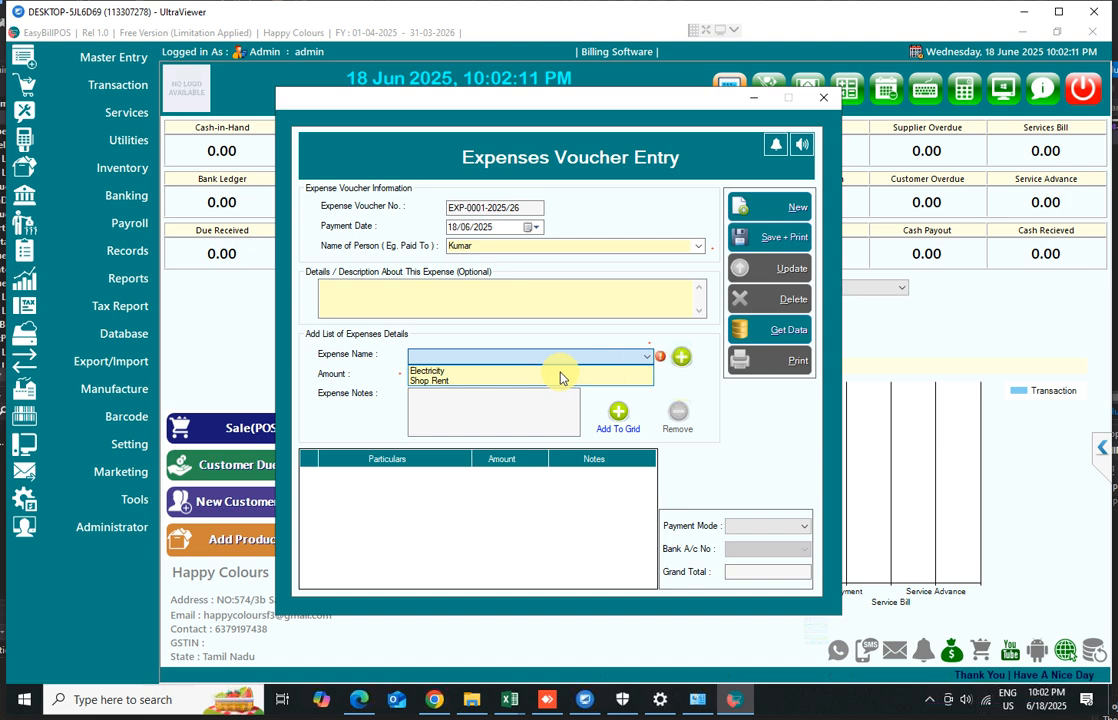
click(446, 371)
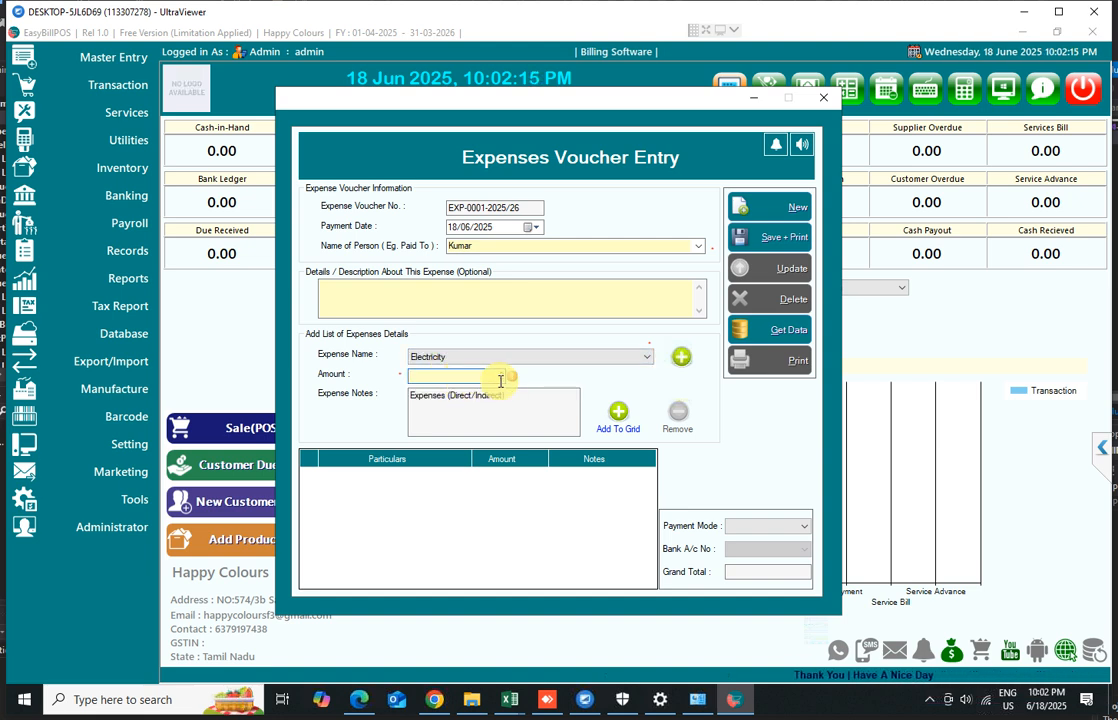
text(2500)
click(617, 415)
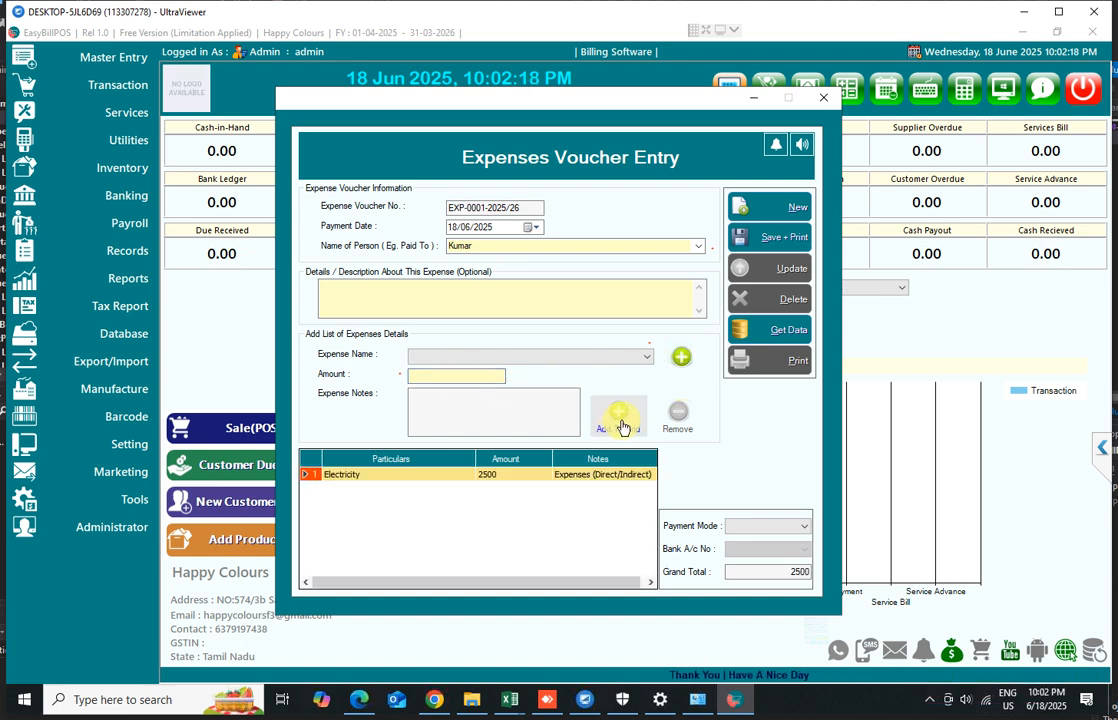
Set the payment mode to Cash and close the expense voucher window without saving
click(796, 527)
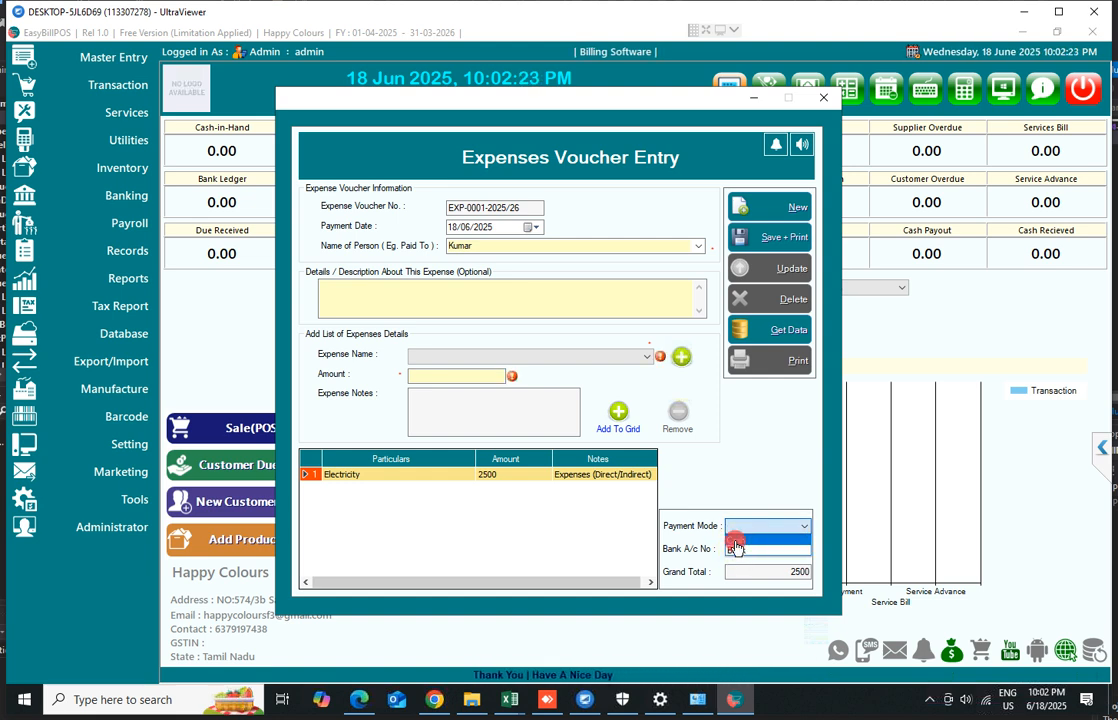
click(735, 550)
drag(739, 575, 843, 573)
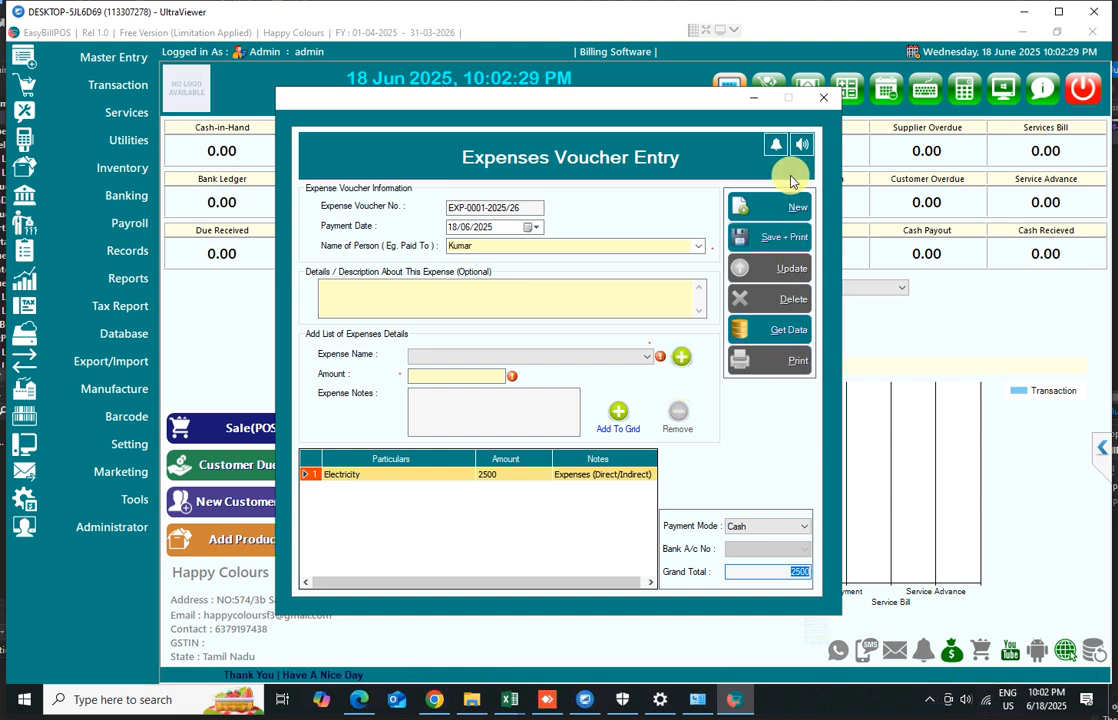
click(824, 103)
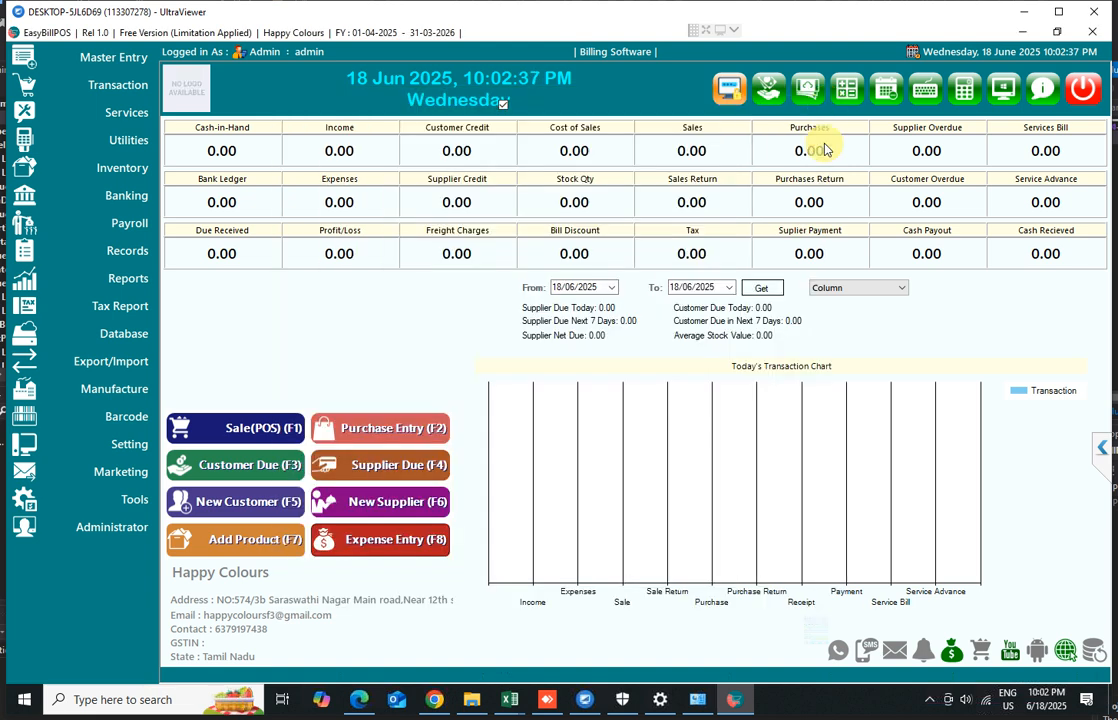
Open Add Product and enter Silk Saree as the product name
click(240, 546)
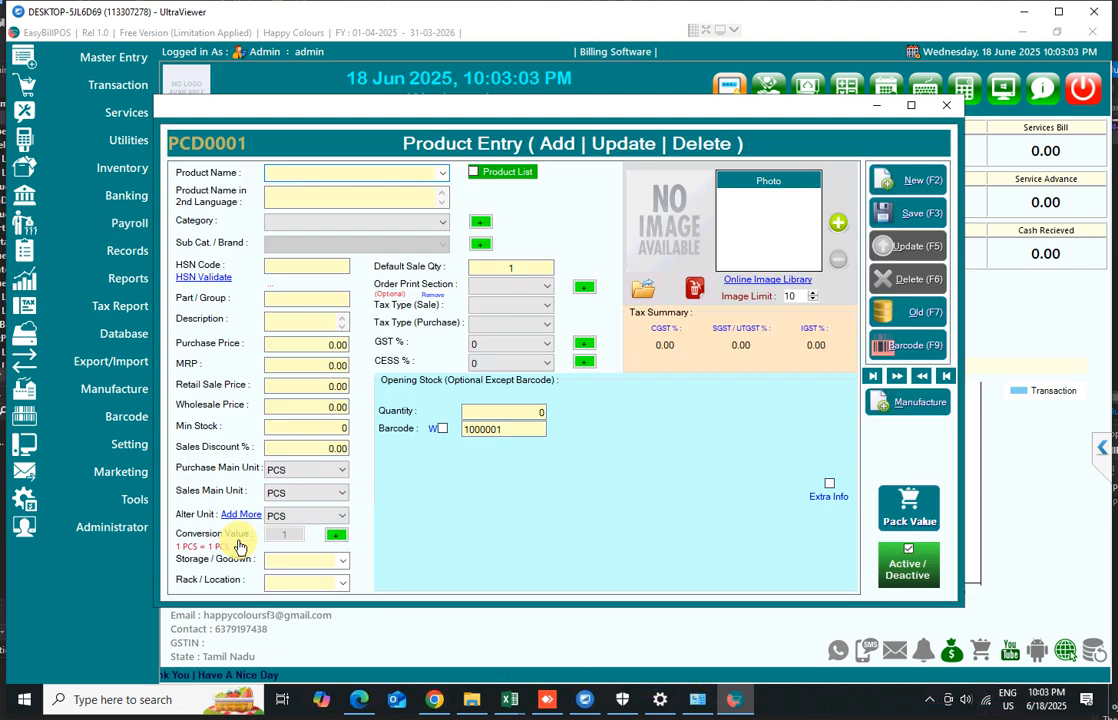
click(278, 175)
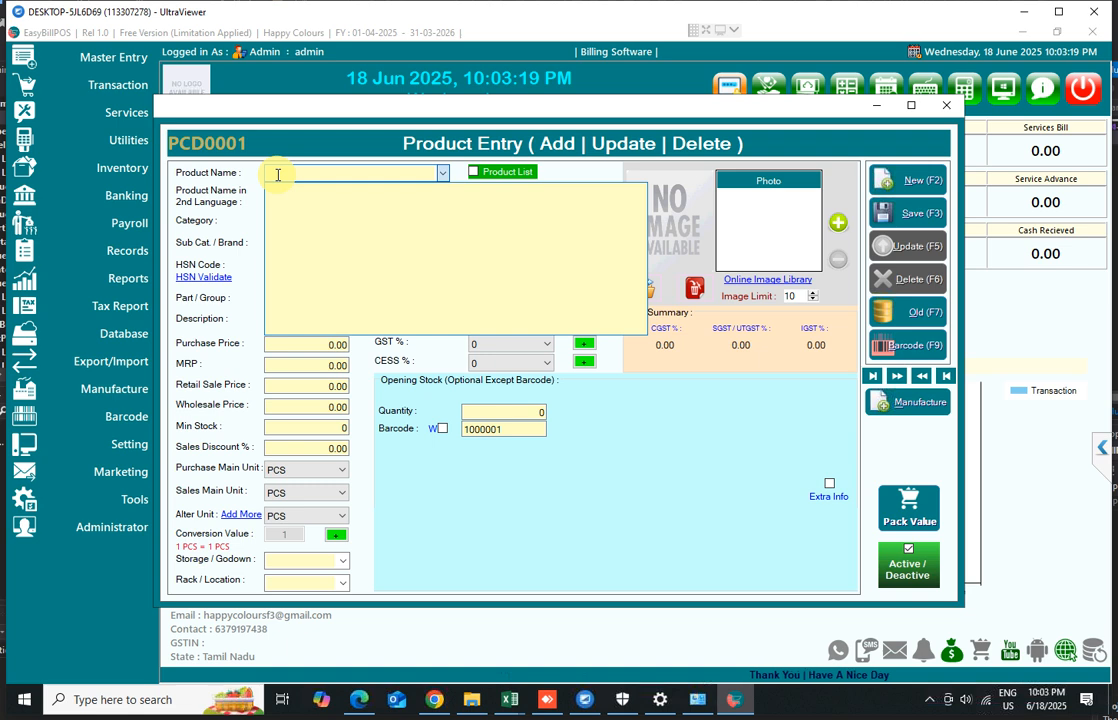
click(278, 175)
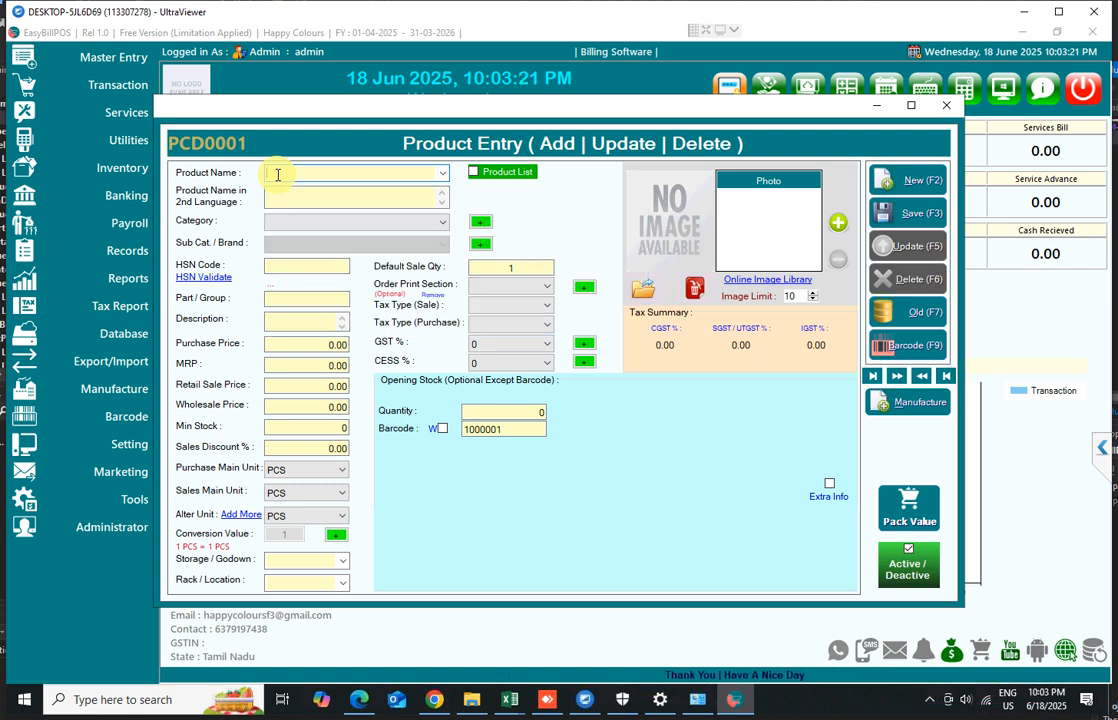
text(Sare)
key(BackSpace)
key(BackSpace)
key(BackSpace)
key(BackSpace)
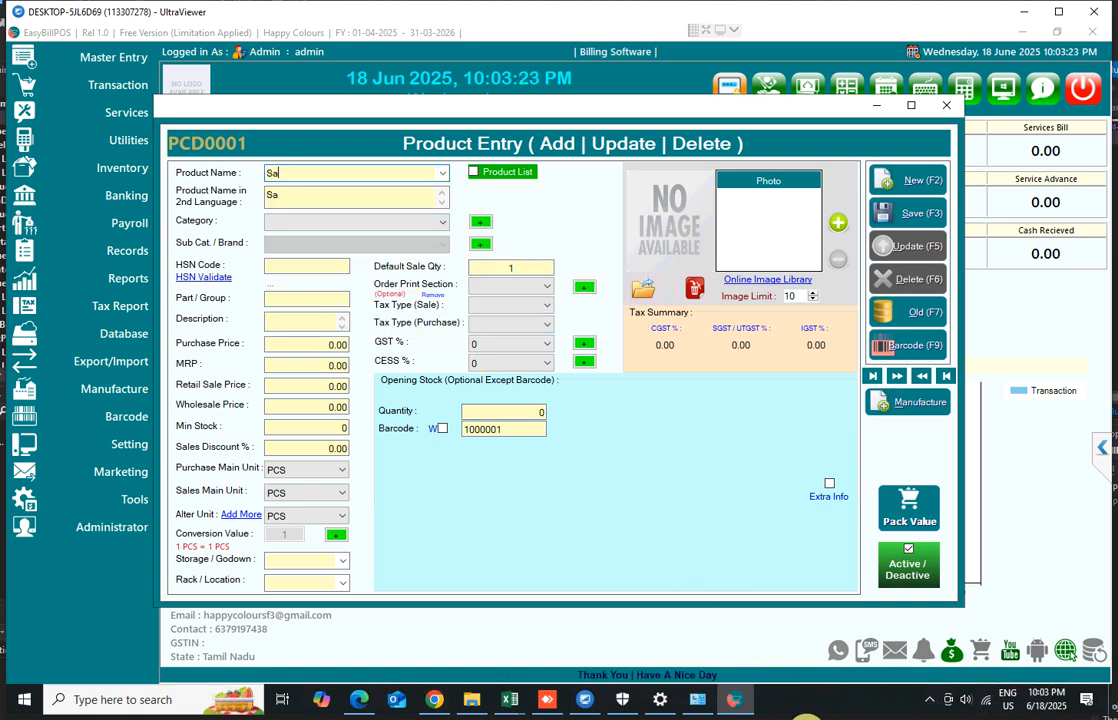
text(Silk Saree)
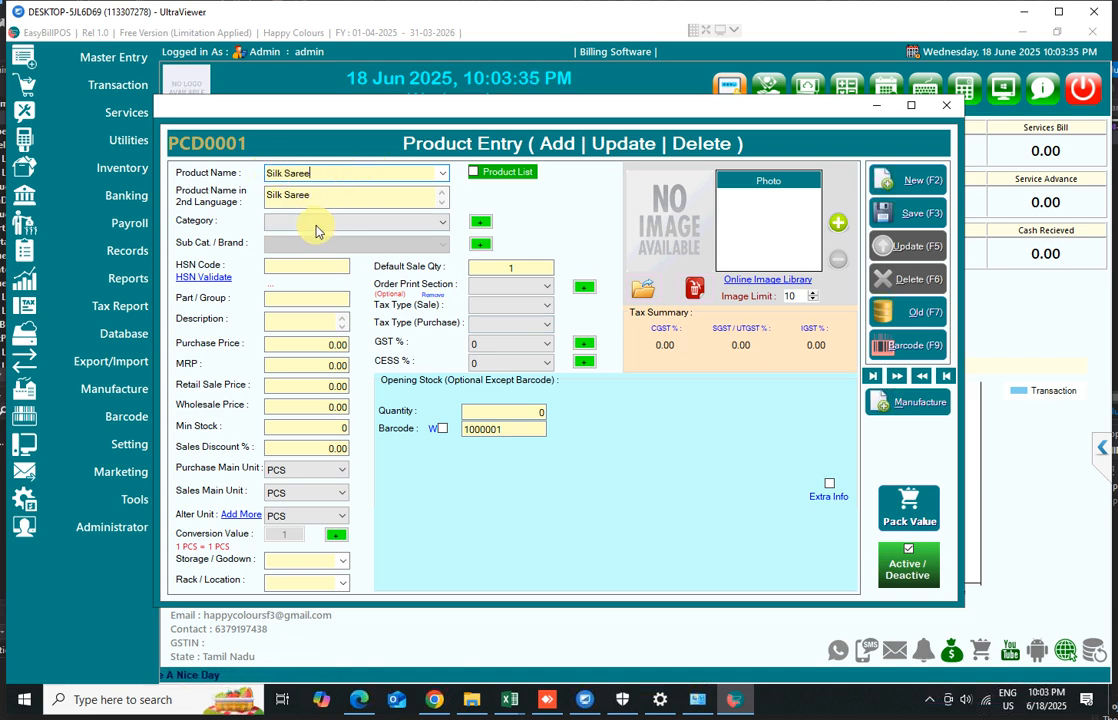
Set the product's category to Mens and its sub category to Pants
click(312, 228)
click(293, 243)
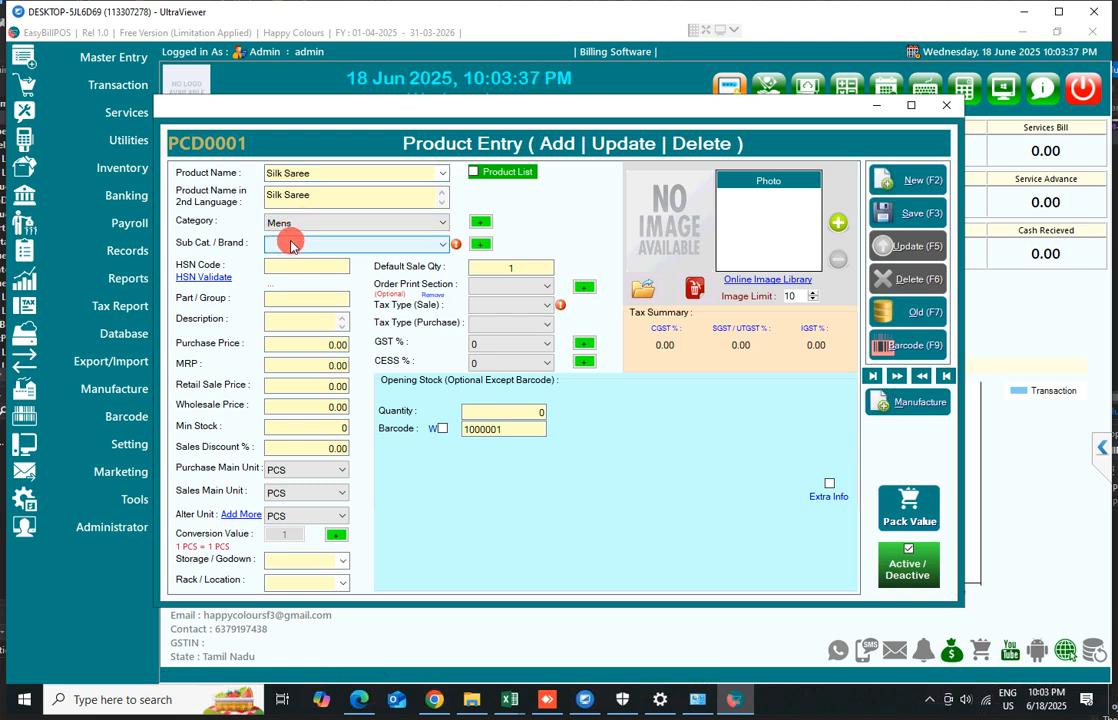
click(292, 243)
click(288, 262)
Replace the product name with Rockey Pant
click(315, 173)
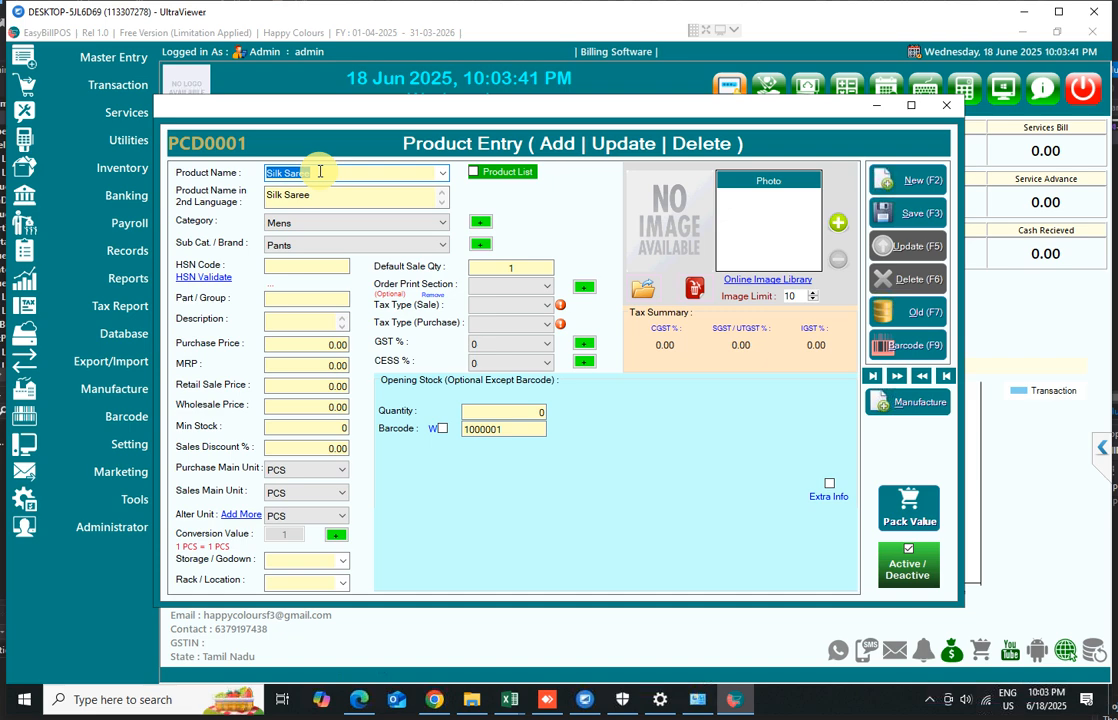
text(T-sh)
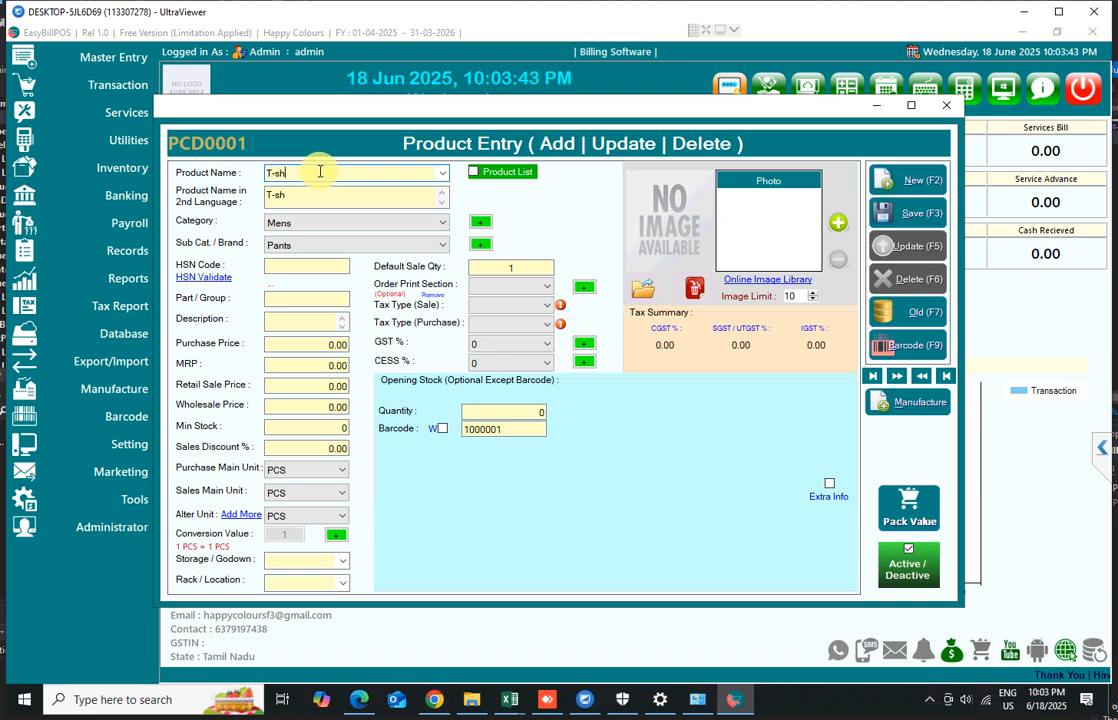
text(irt)
key(ctrl+a)
key(BackSpace)
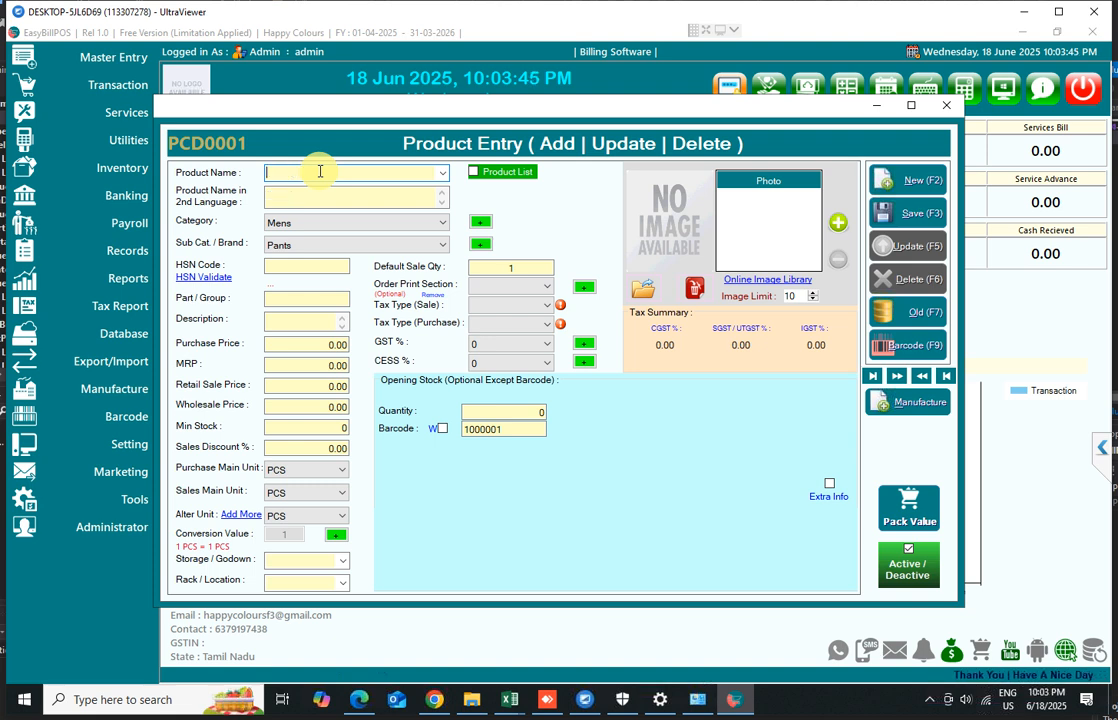
text(Pan)
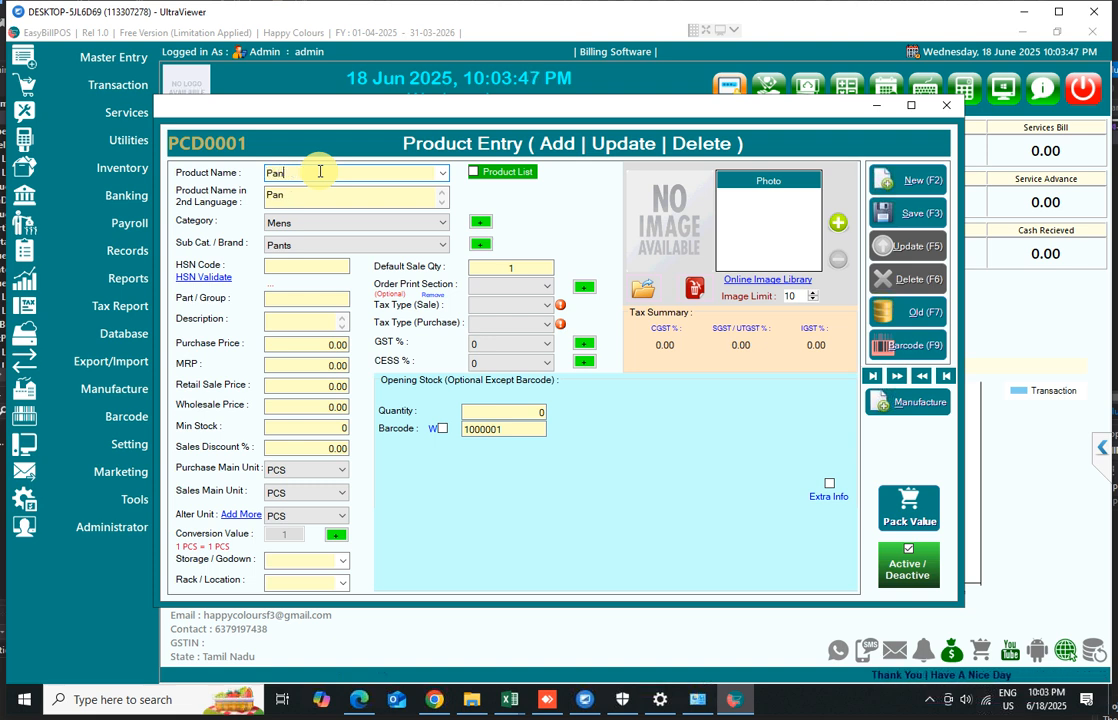
key(BackSpace)
key(BackSpace)
key(BackSpace)
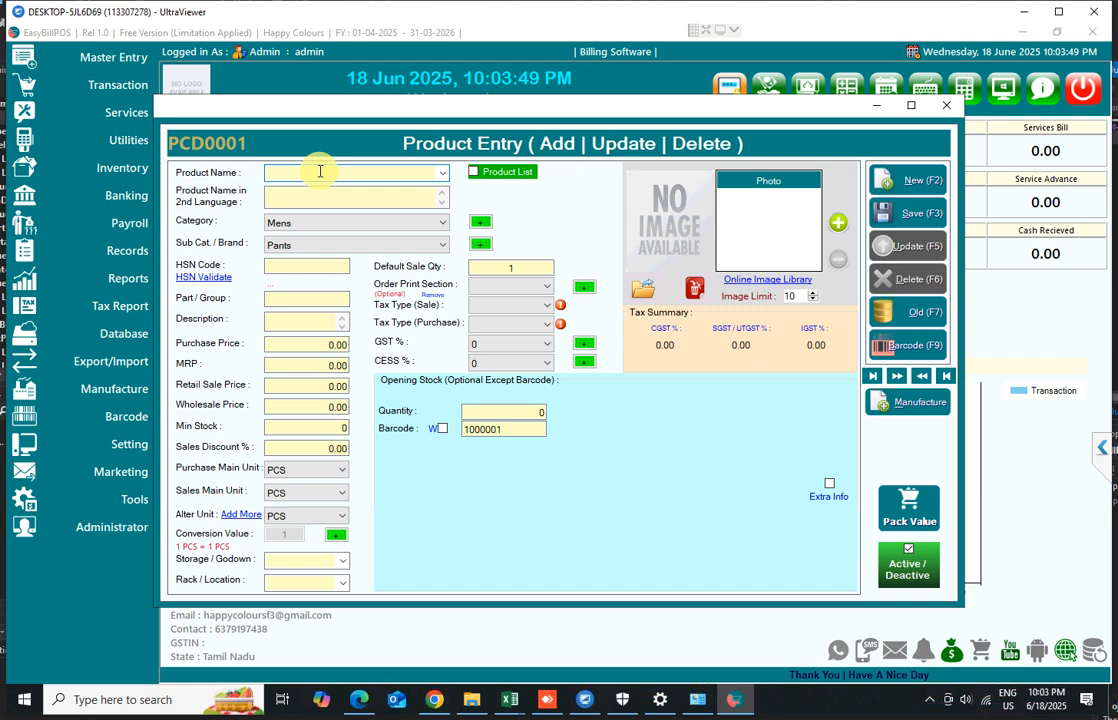
text(Rockey Pant)
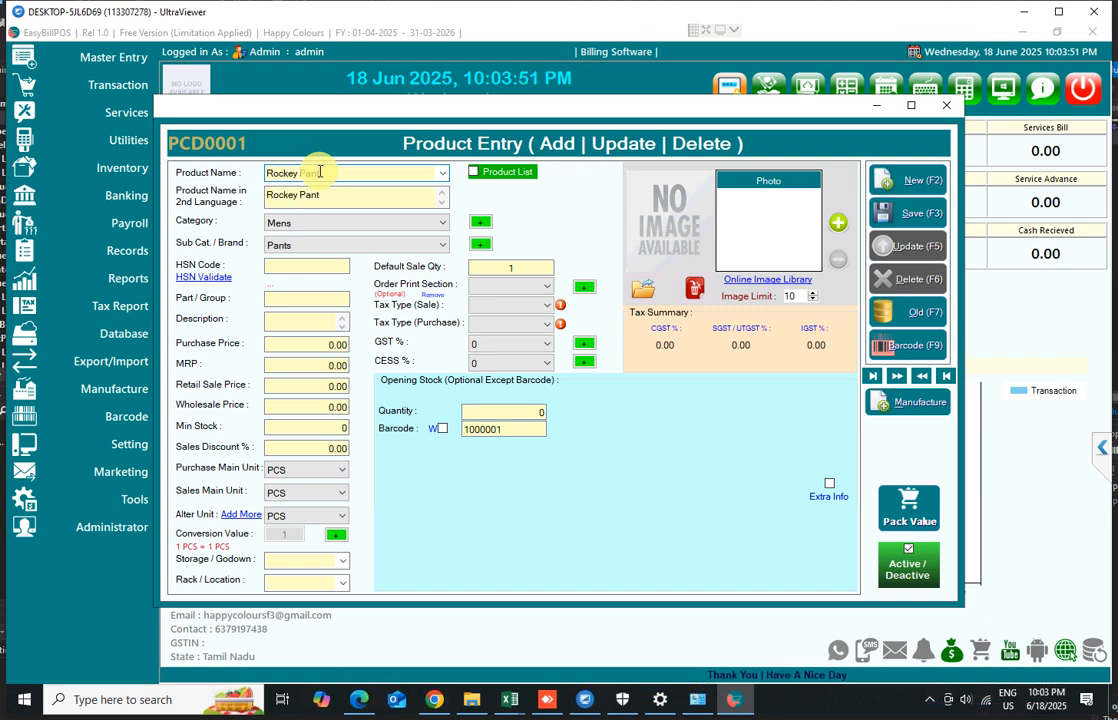
key(Return)
key(Return)
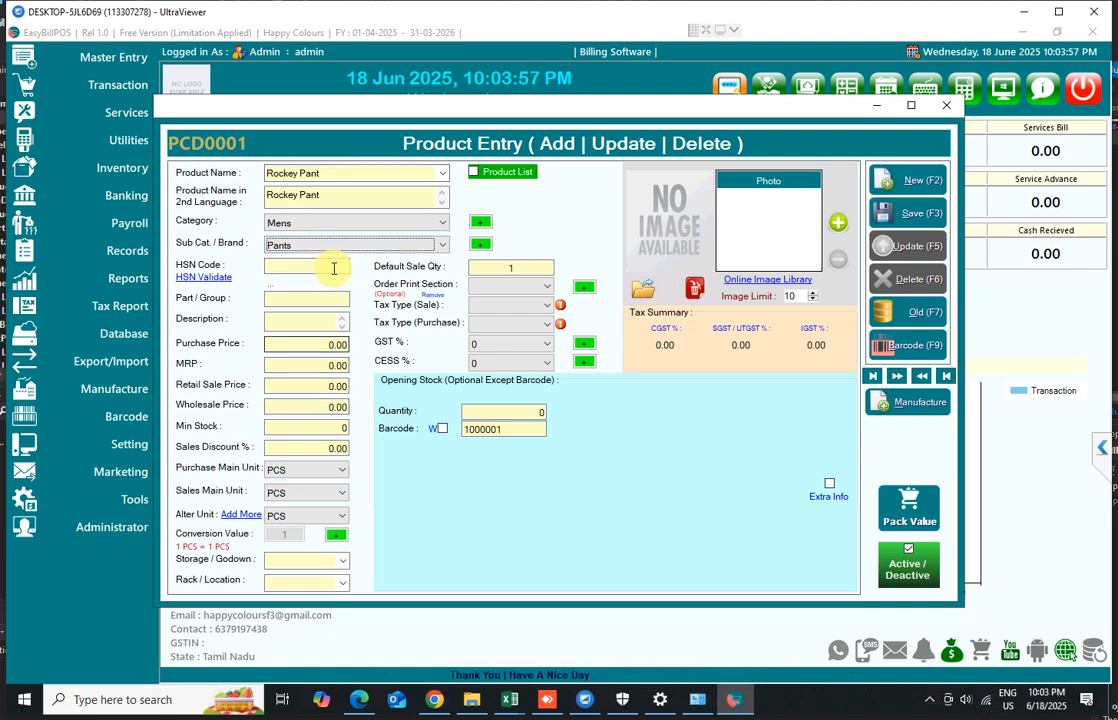
Set the product's purchase price to 300 and MRP to 500
click(324, 268)
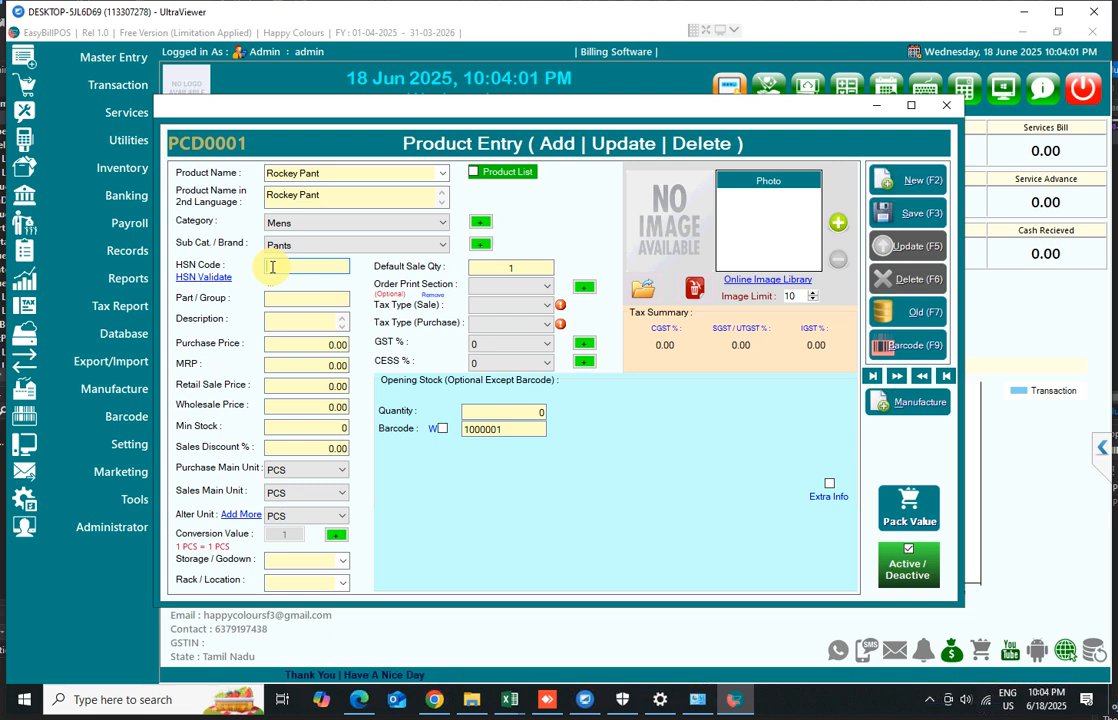
click(325, 345)
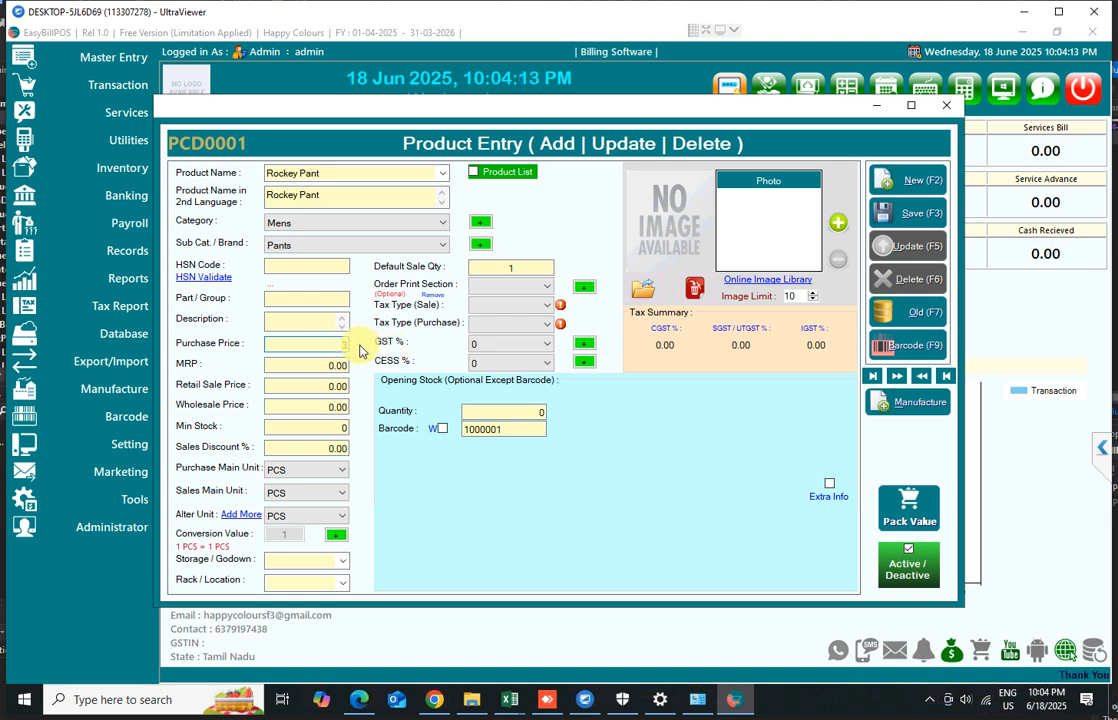
text(00)
key(Tab)
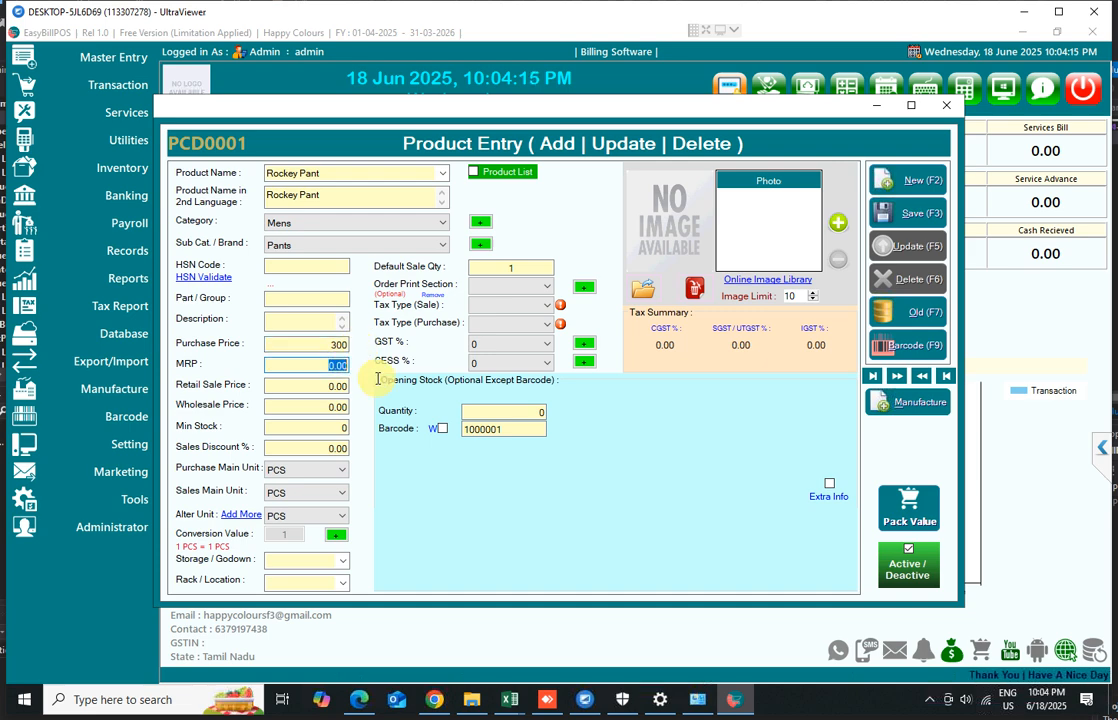
text(500)
key(Tab)
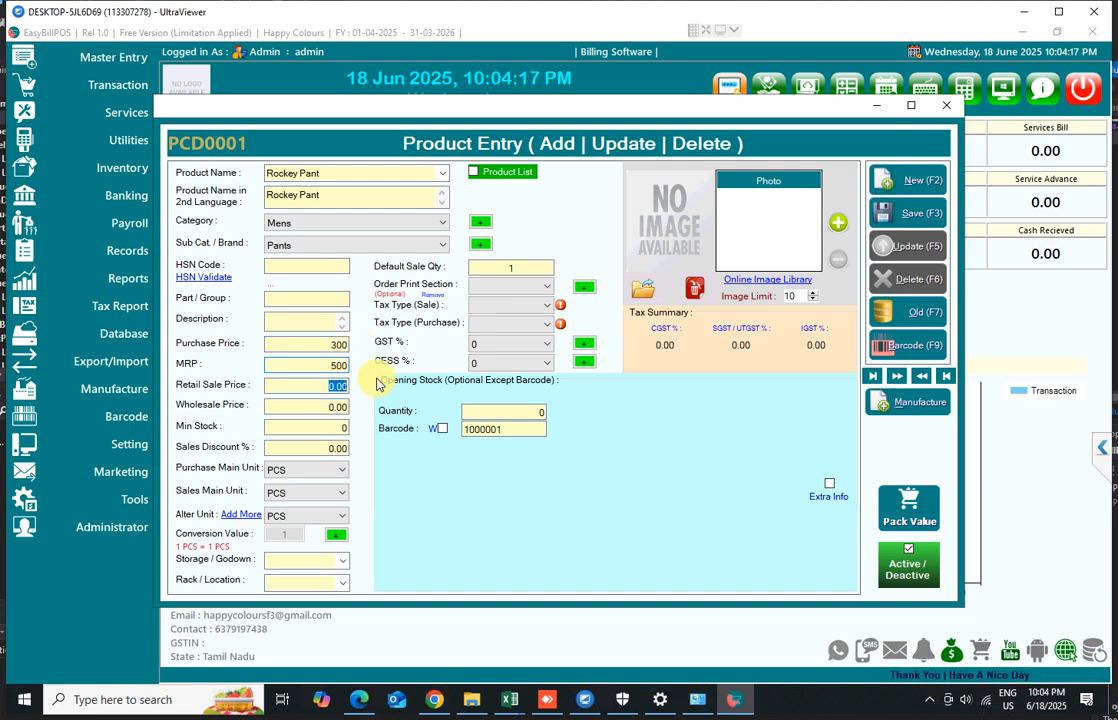
Set the retail sale price to 500 and the wholesale price to 300
text(500)
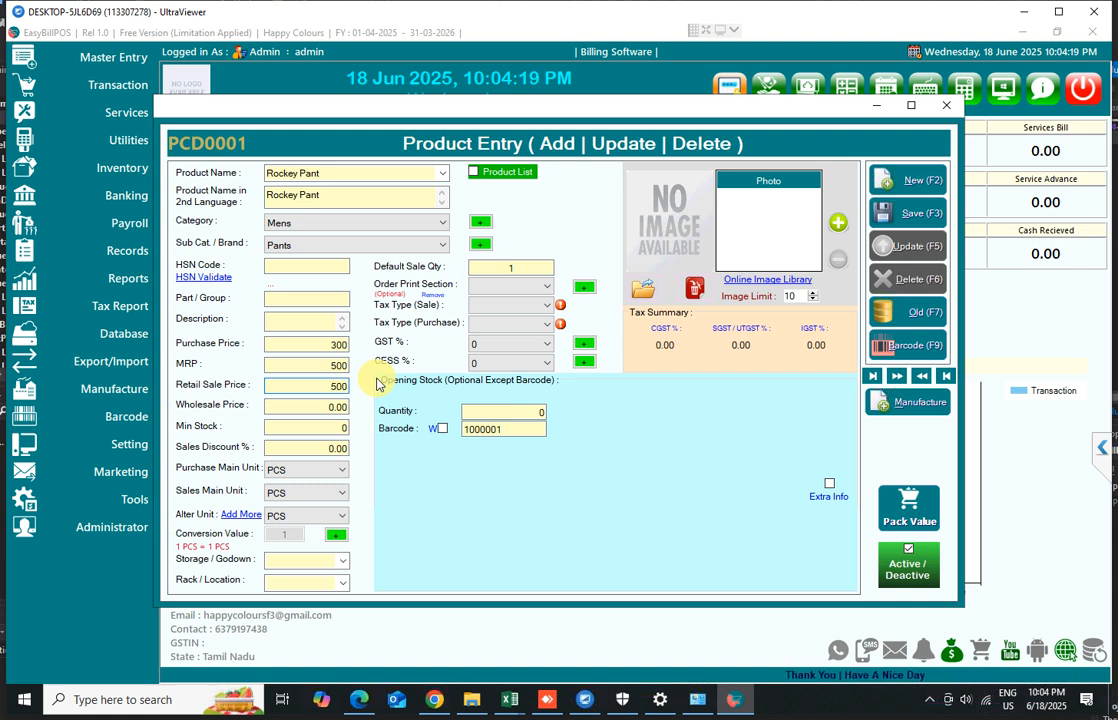
key(Tab)
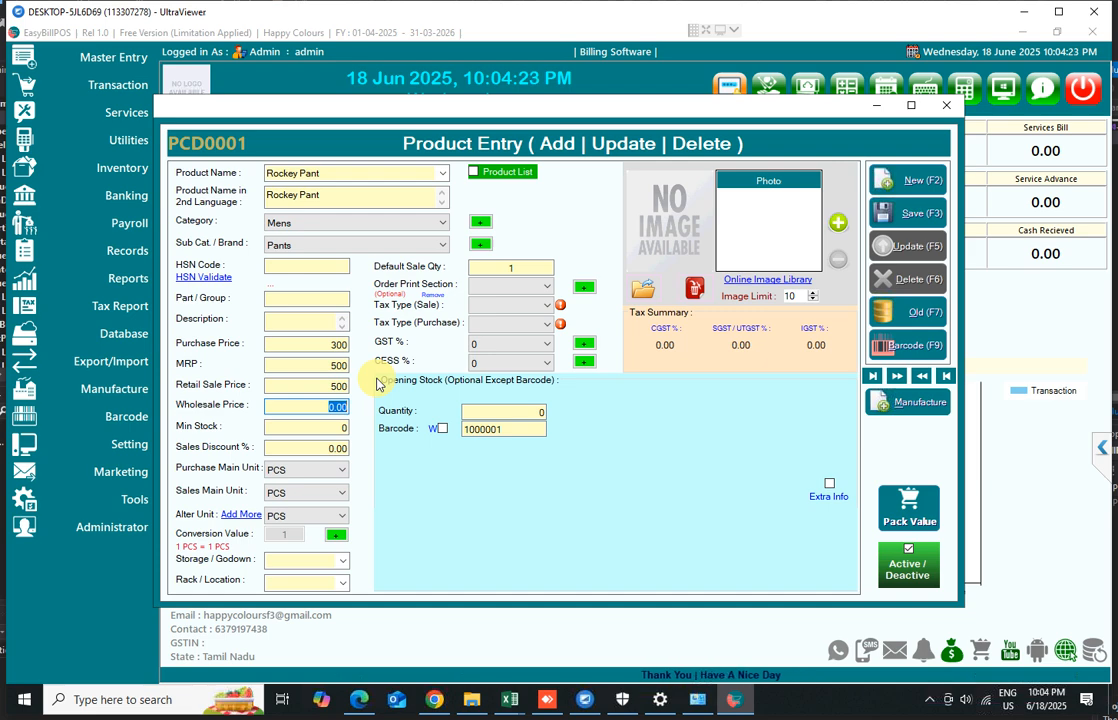
text(300)
key(Tab)
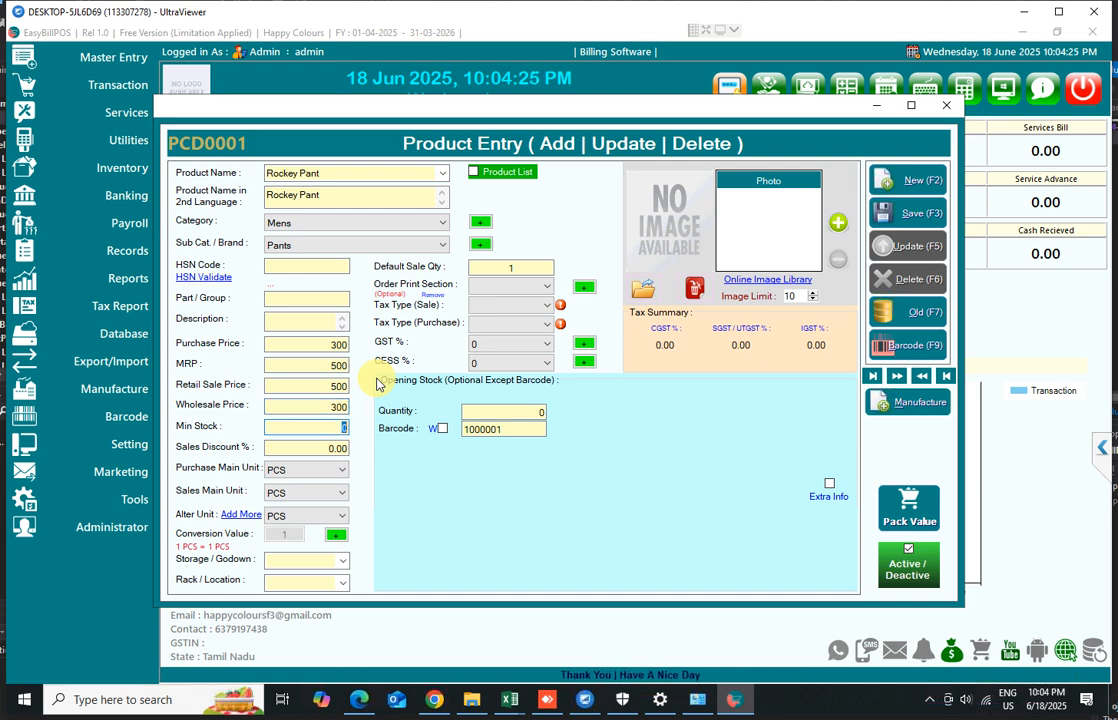
Set the minimum stock to 10 and the sales discount to 0
key(shift+Tab)
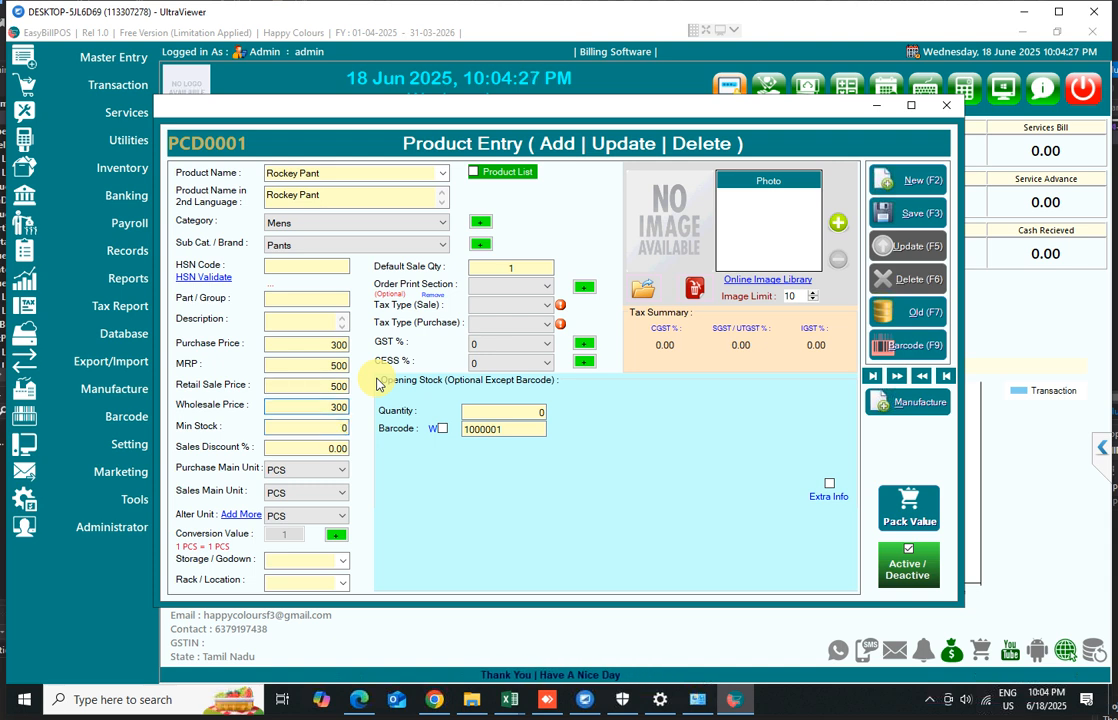
key(Right)
key(Right)
key(Right)
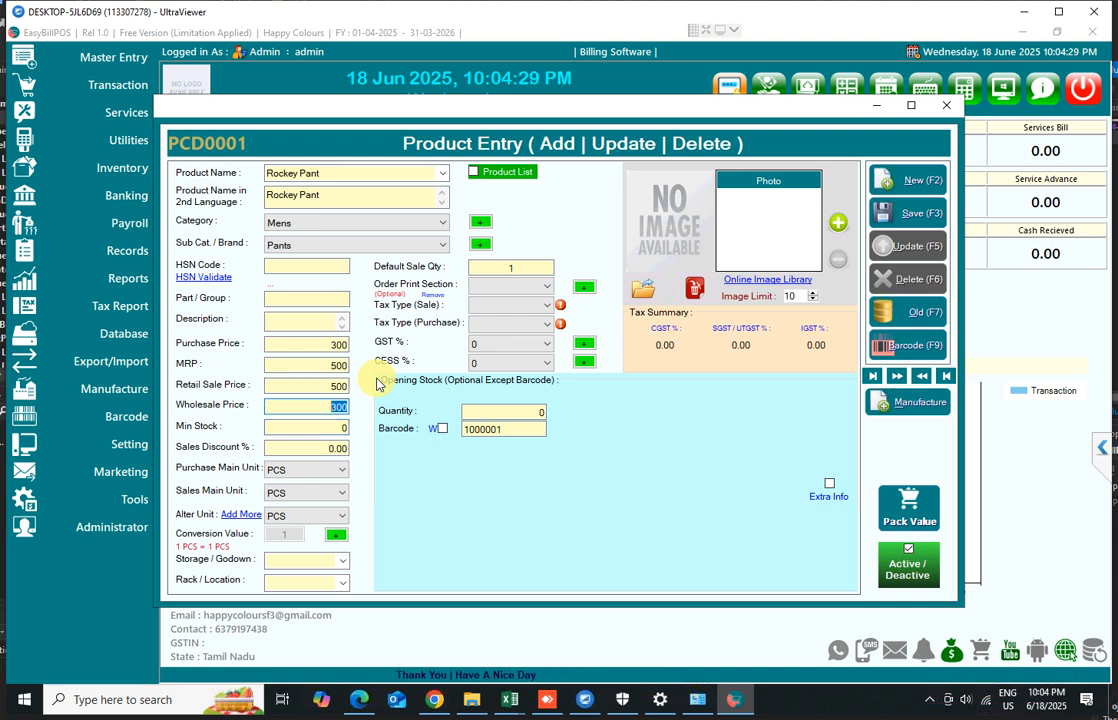
key(Tab)
text(10)
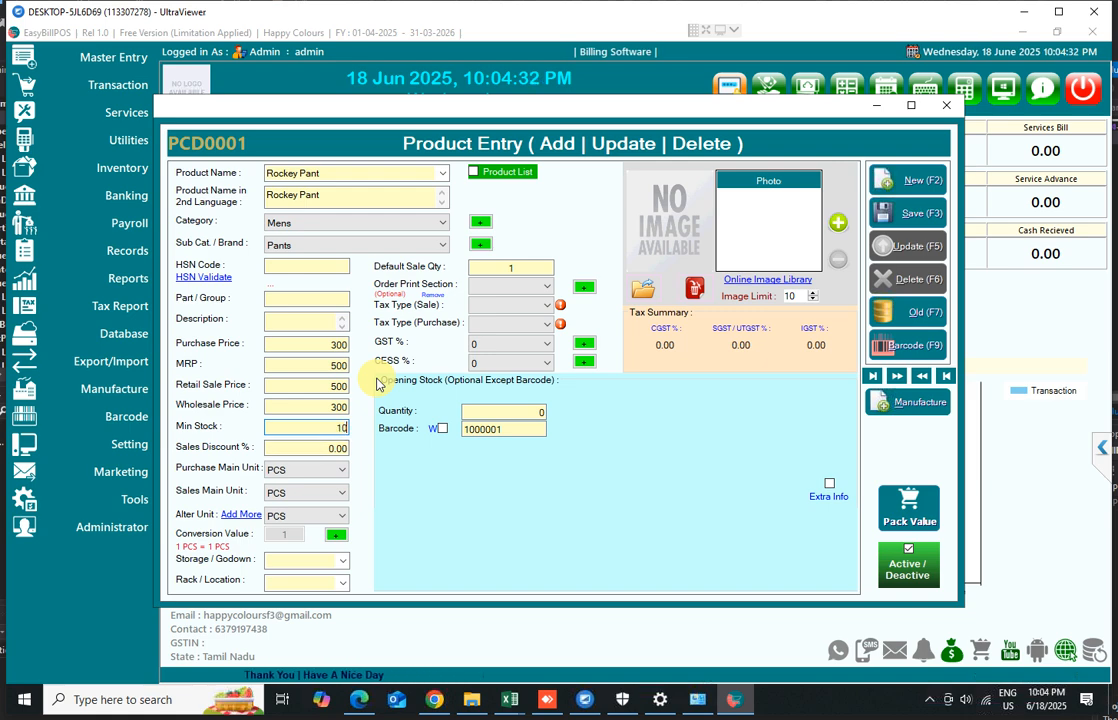
key(Tab)
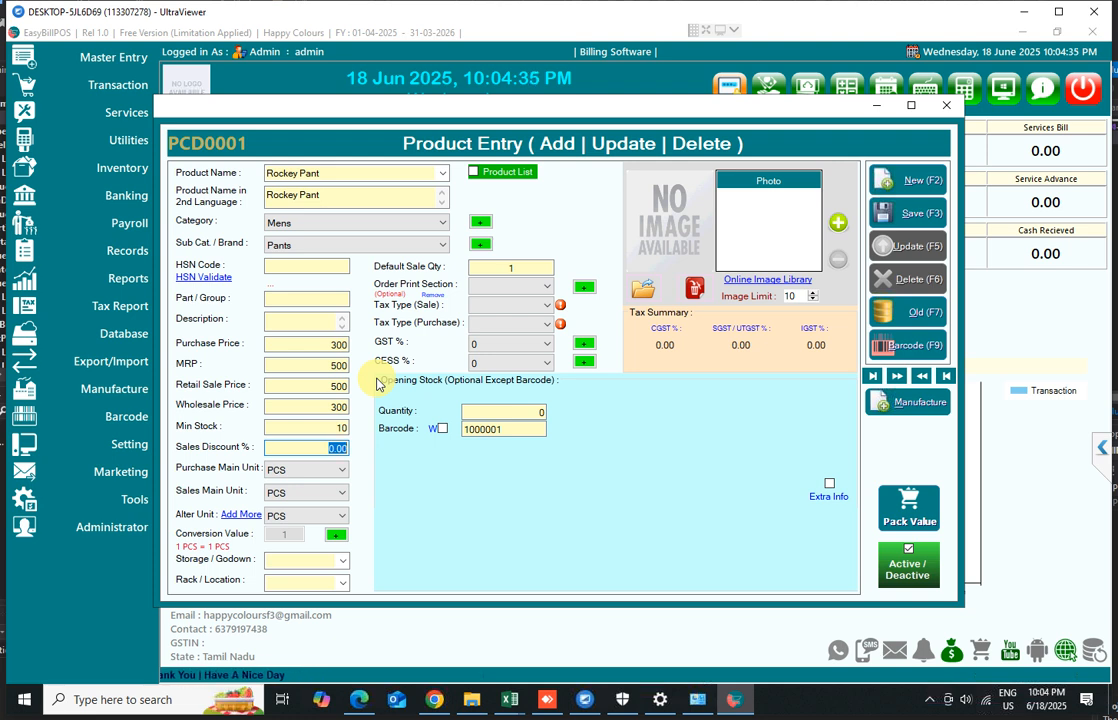
text(0)
key(Tab)
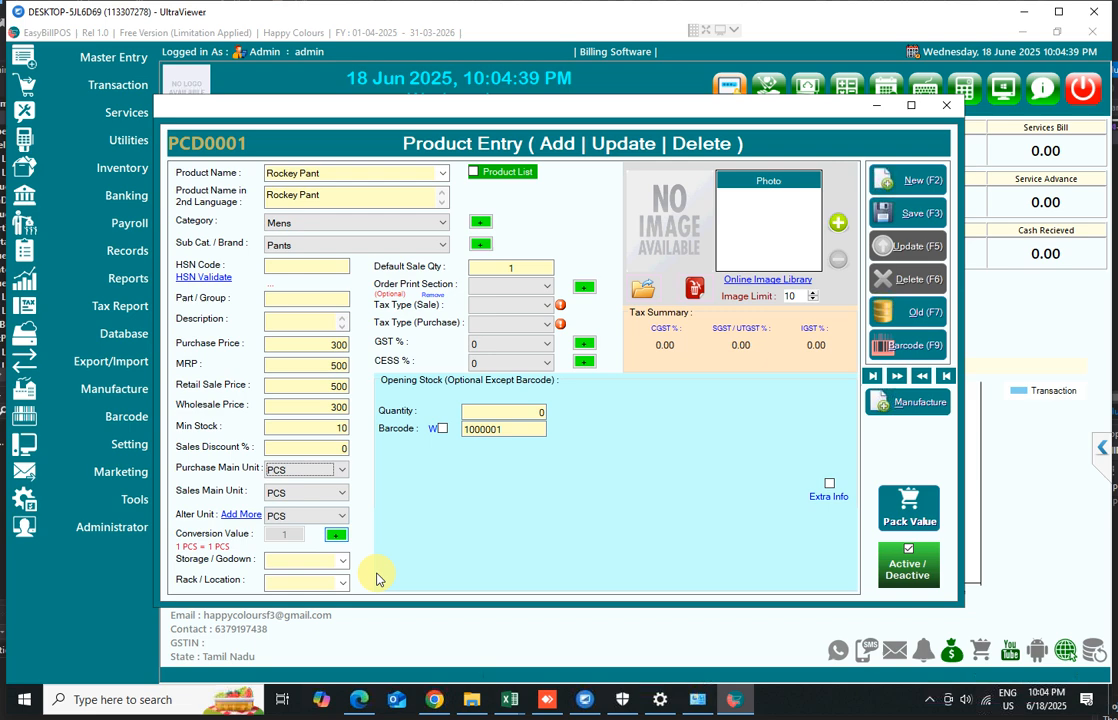
Set both the sale and purchase tax types to No Taxes
click(541, 305)
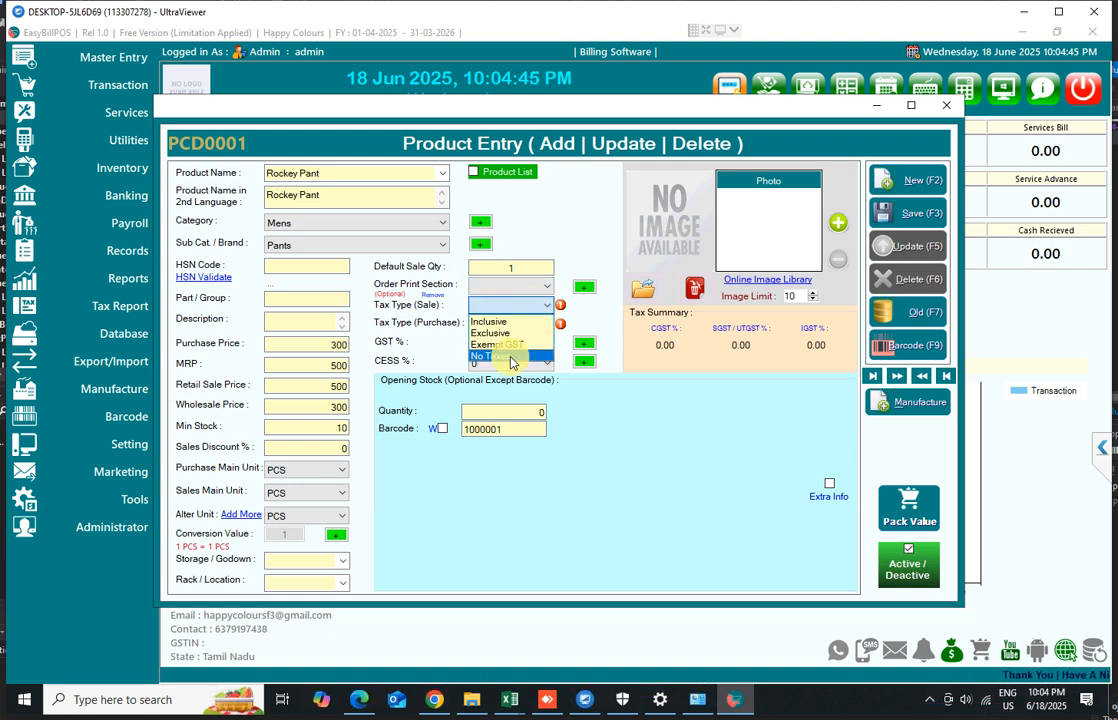
click(510, 357)
click(512, 323)
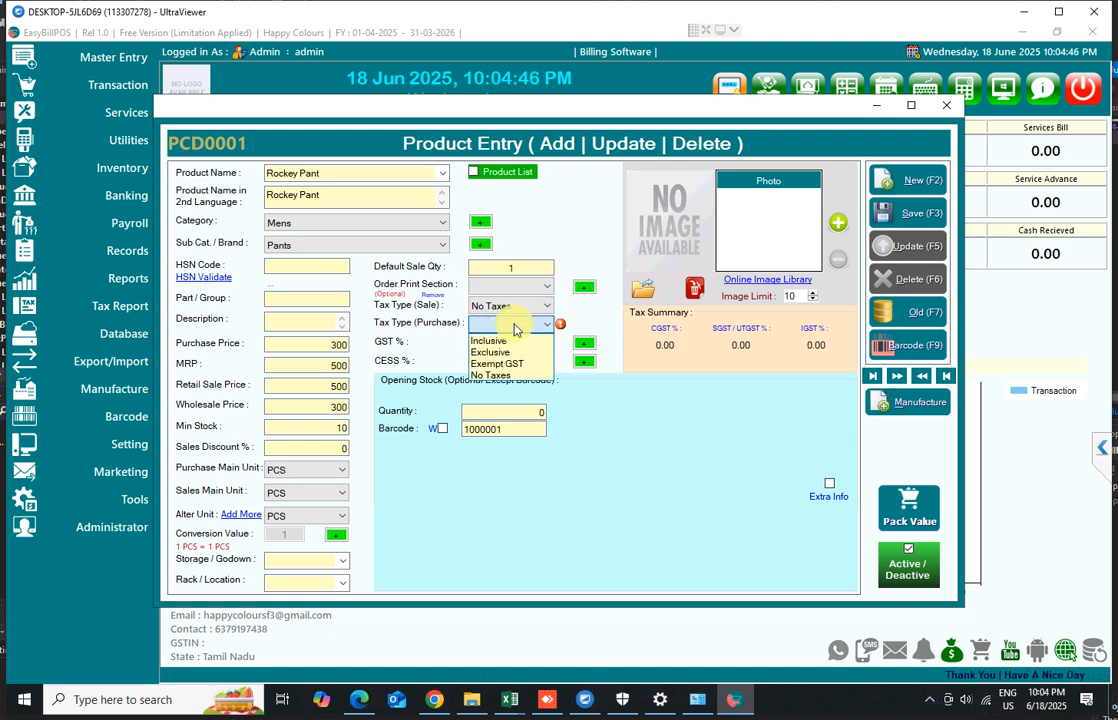
click(501, 374)
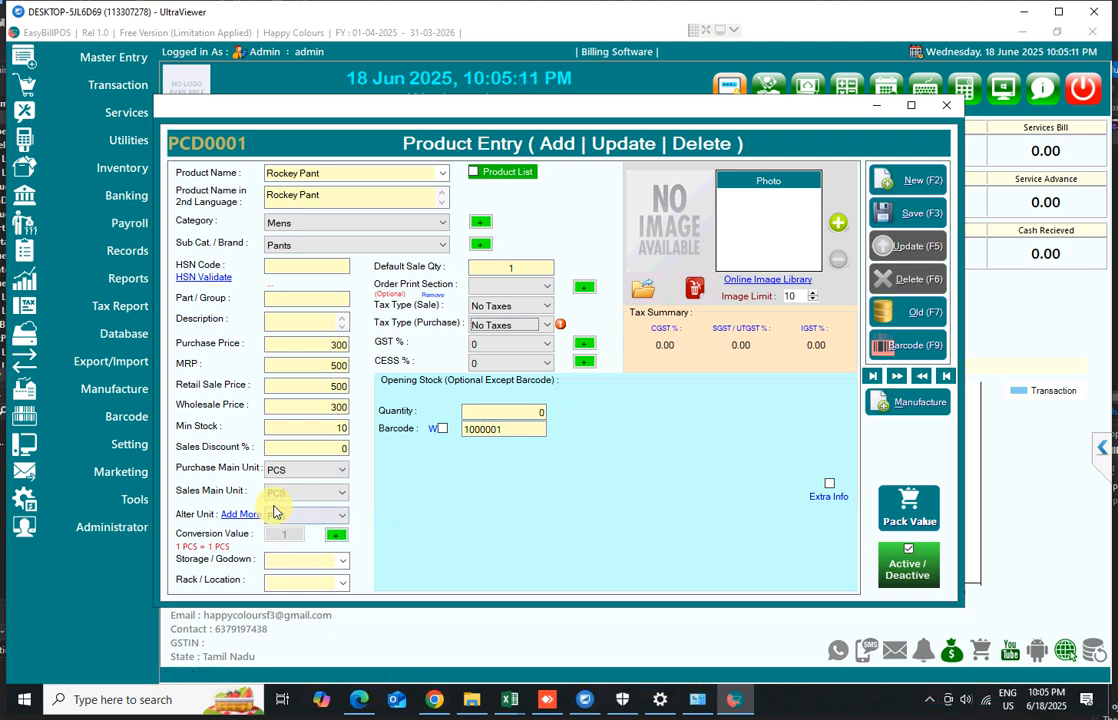
Select the minimum stock value for editing
click(336, 428)
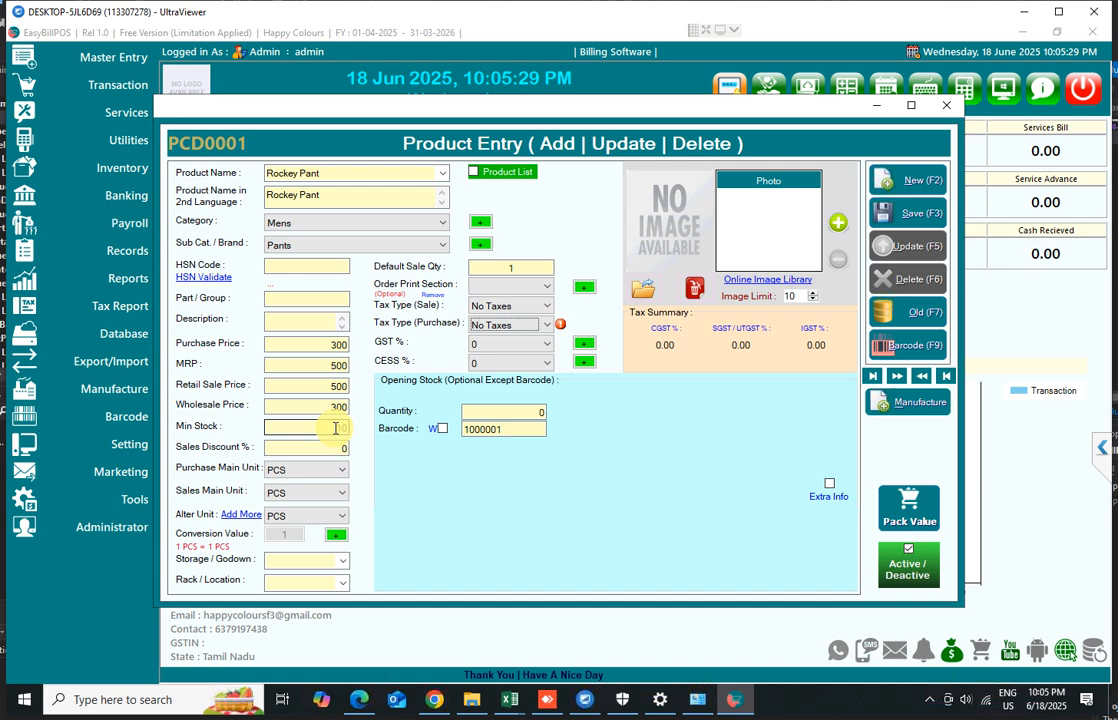
click(345, 428)
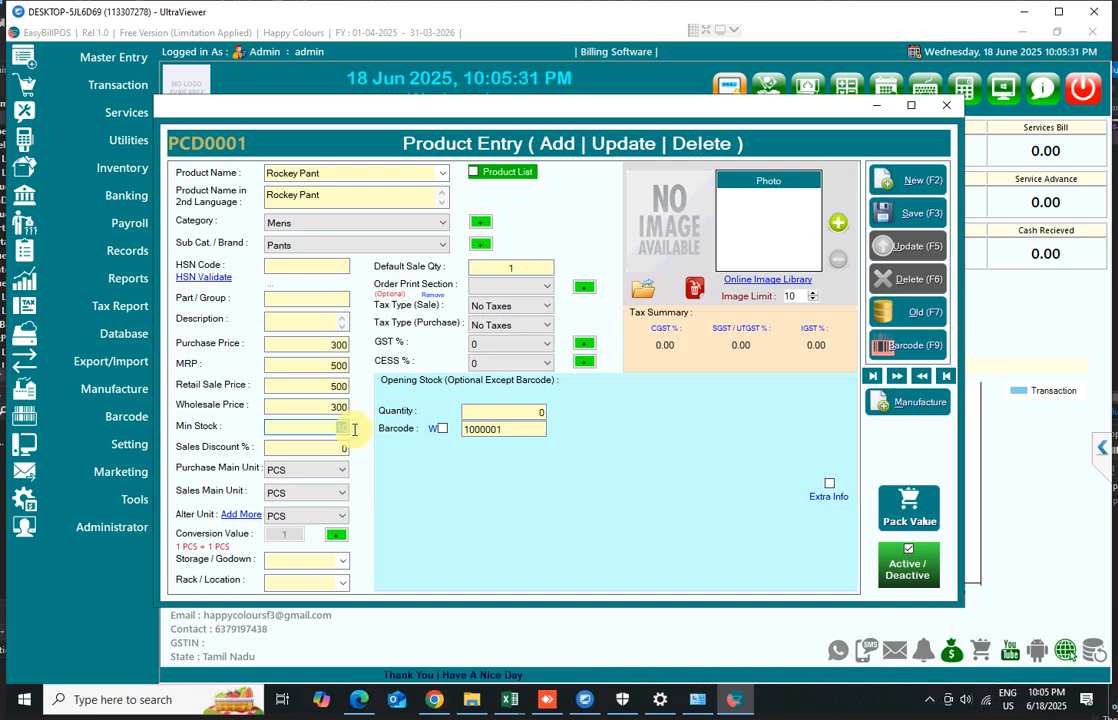
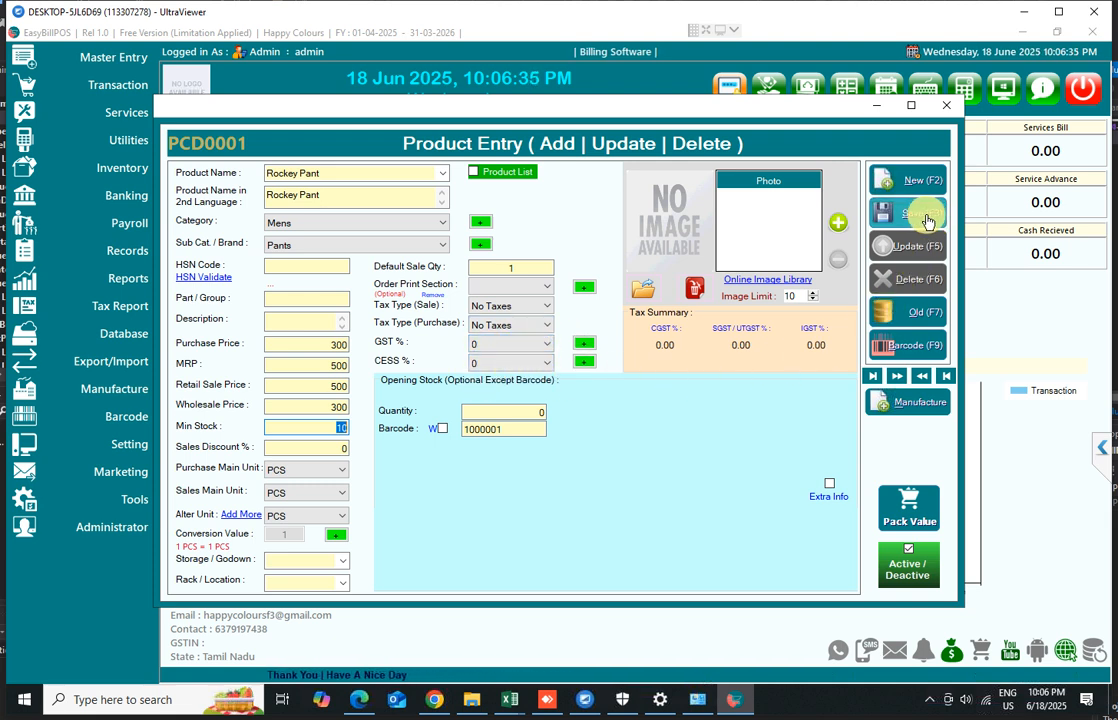
Browse the online image library for a product photo, then close it without choosing one
click(745, 287)
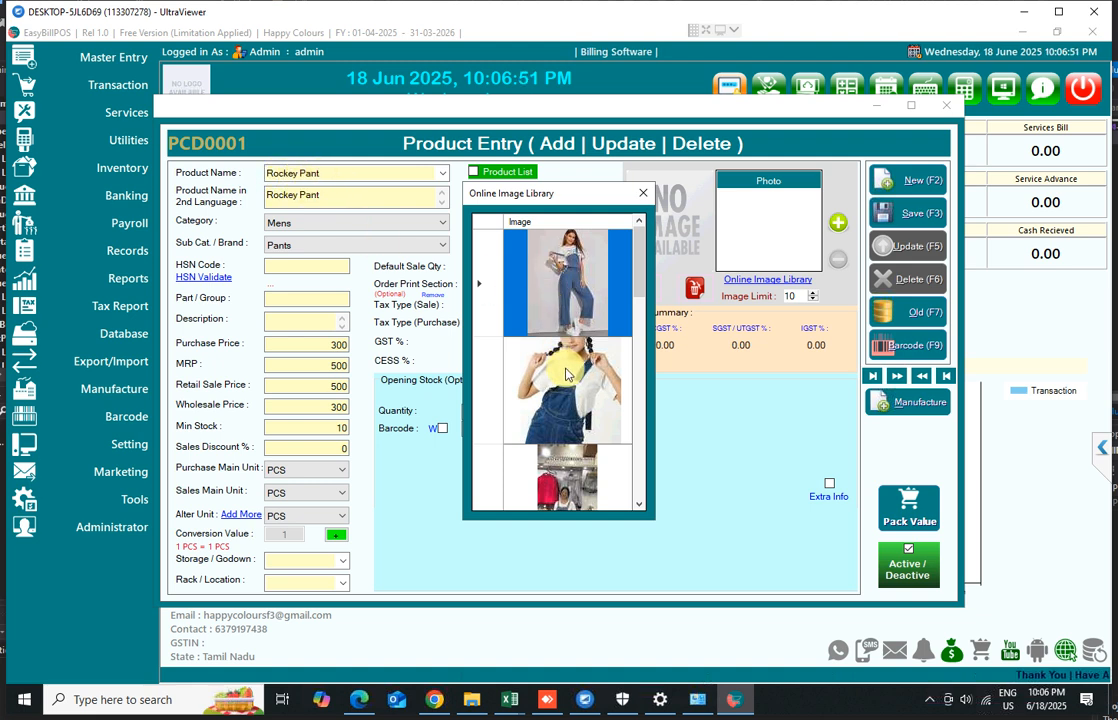
scroll(578, 420, down, 3)
scroll(578, 420, down, 2)
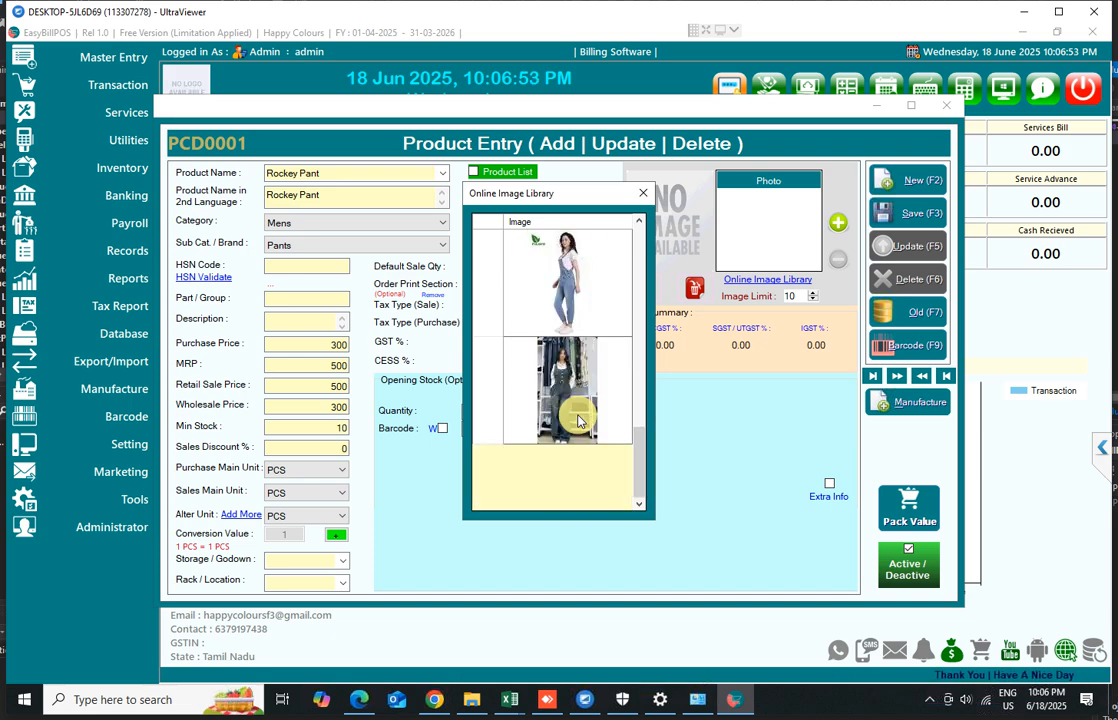
scroll(578, 420, up, 5)
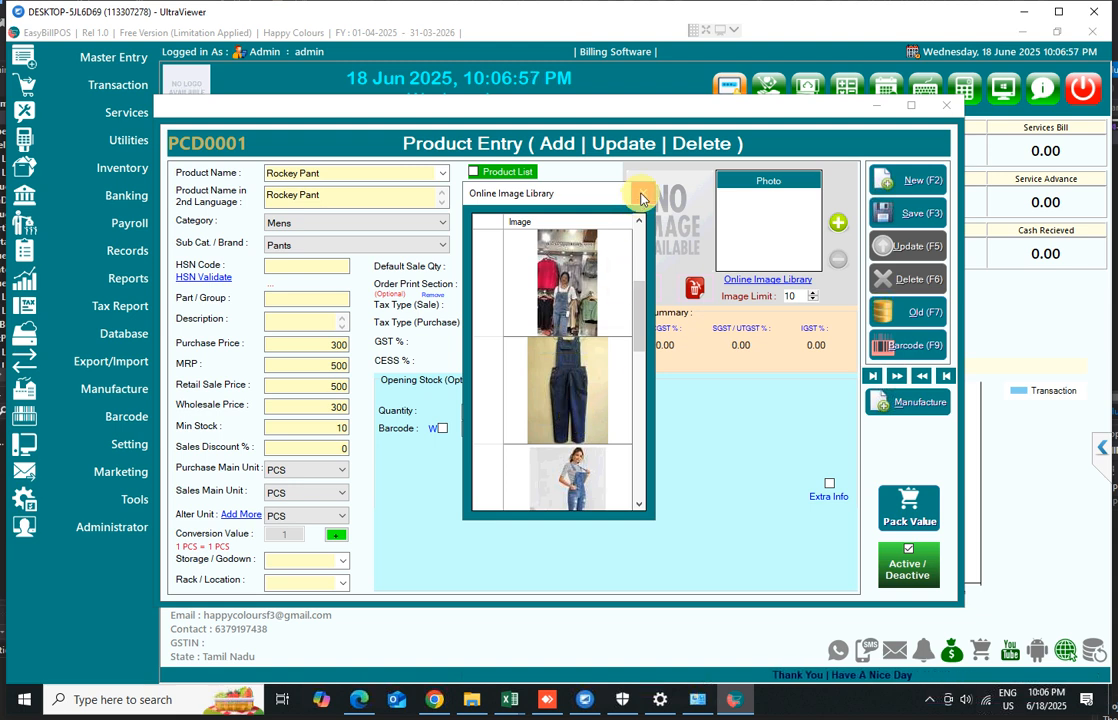
scroll(545, 410, down, 2)
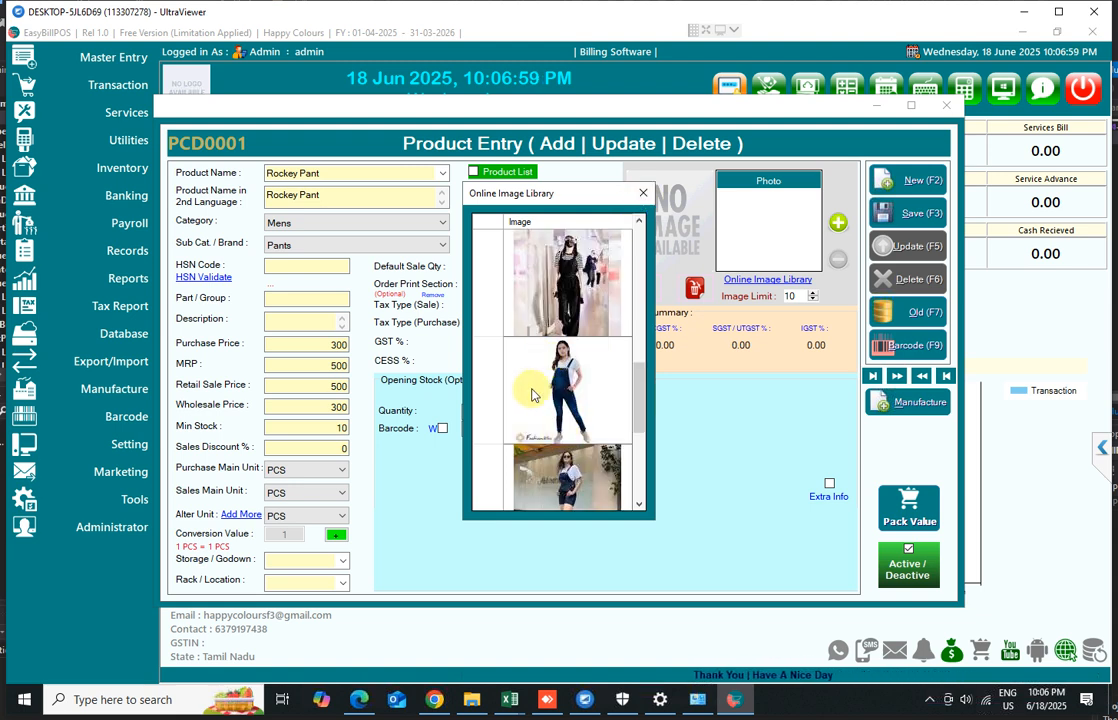
click(642, 193)
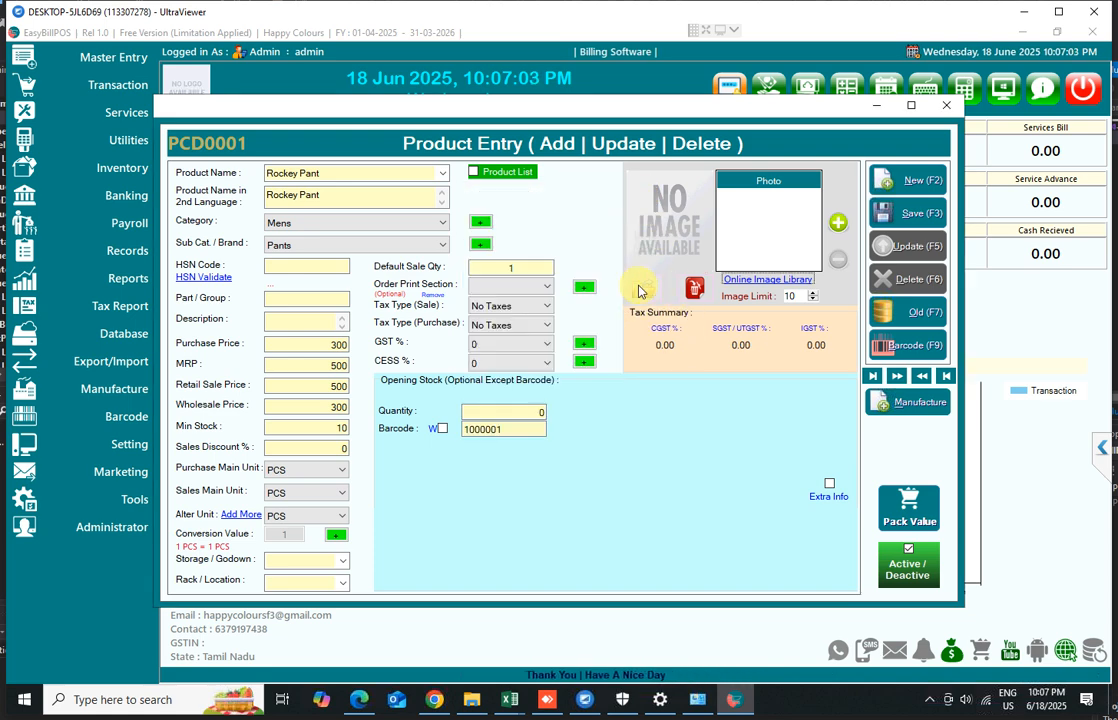
Save the Rockey Pant product record
click(908, 216)
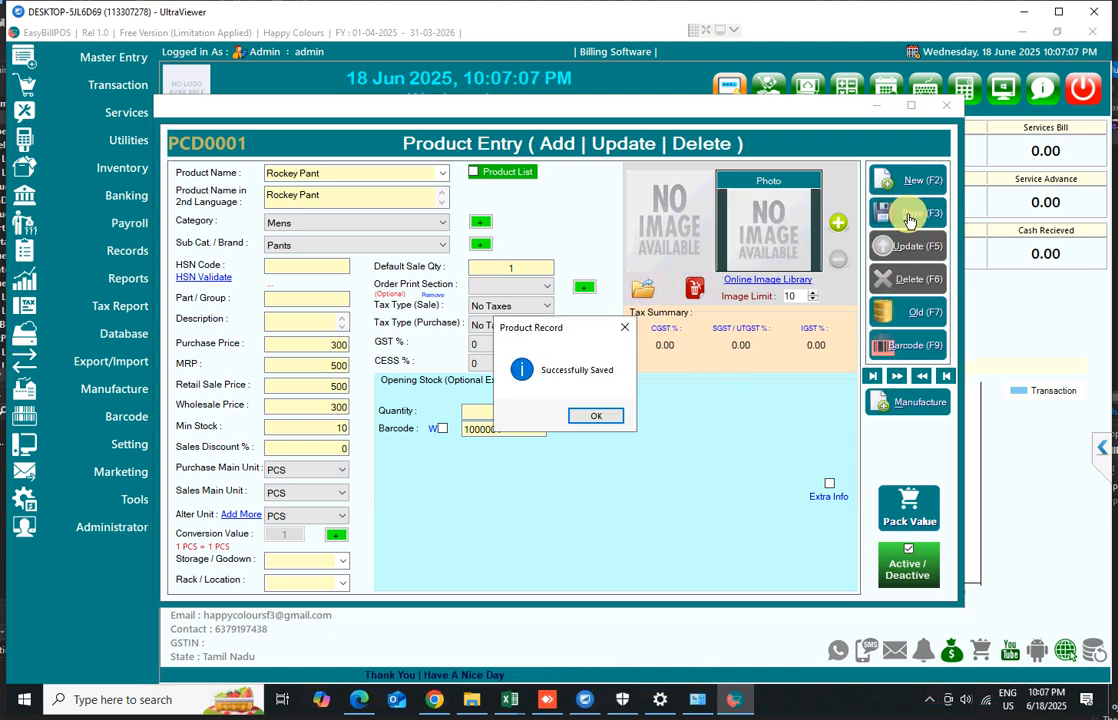
click(595, 415)
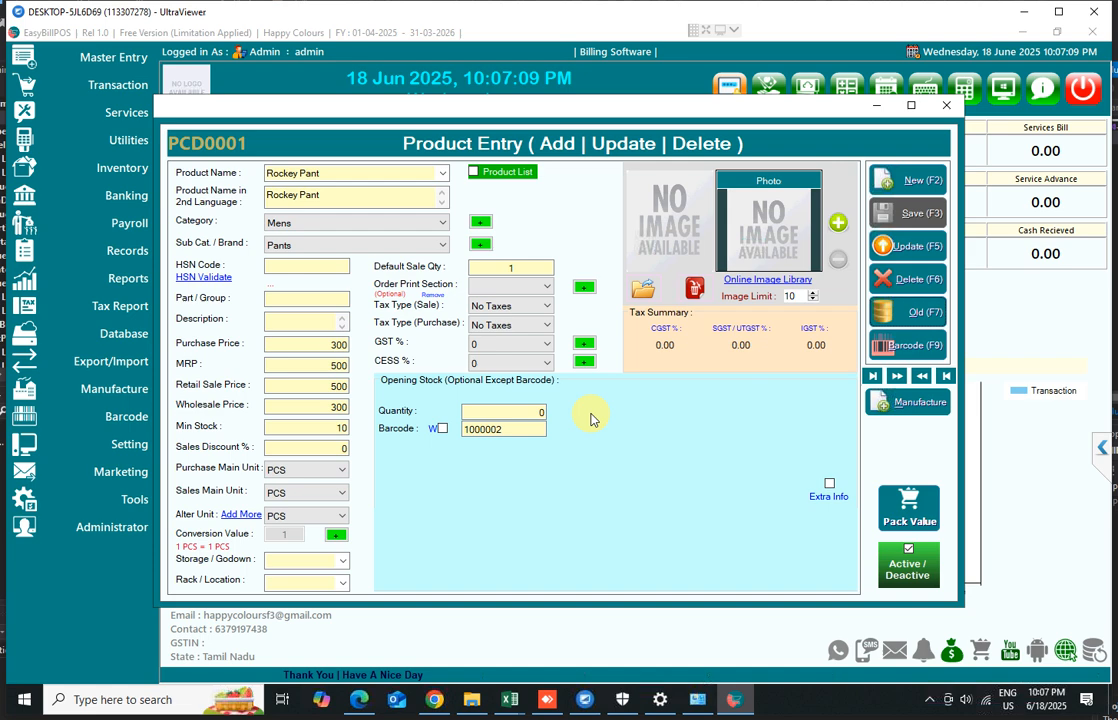
click(913, 349)
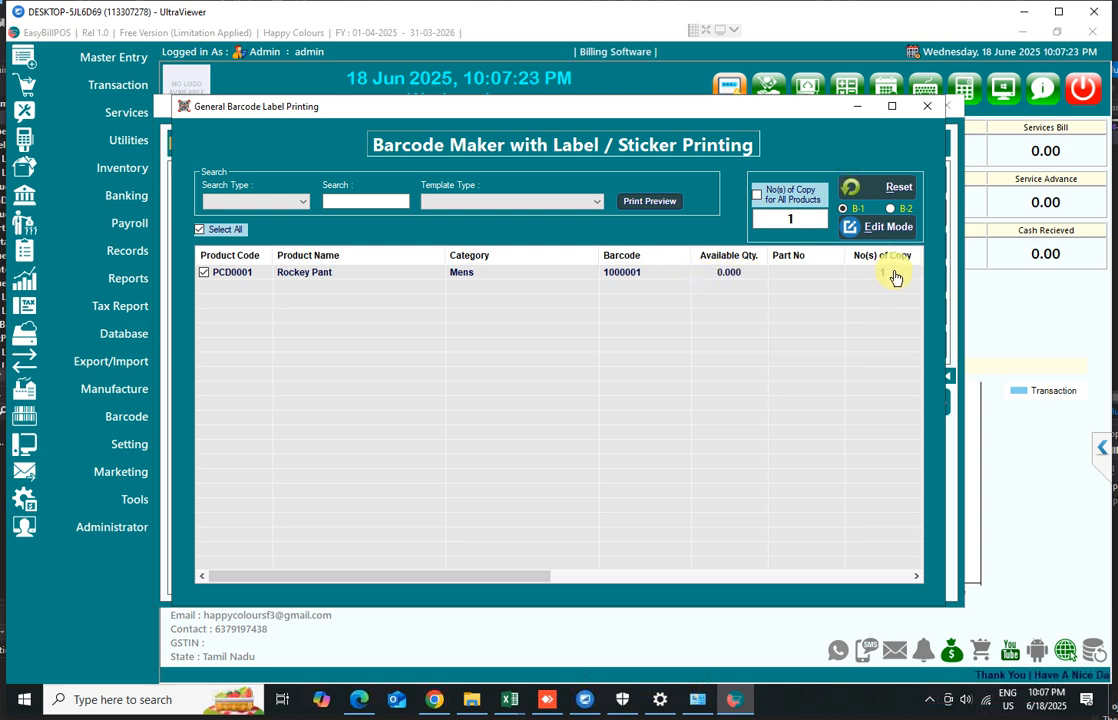
click(539, 204)
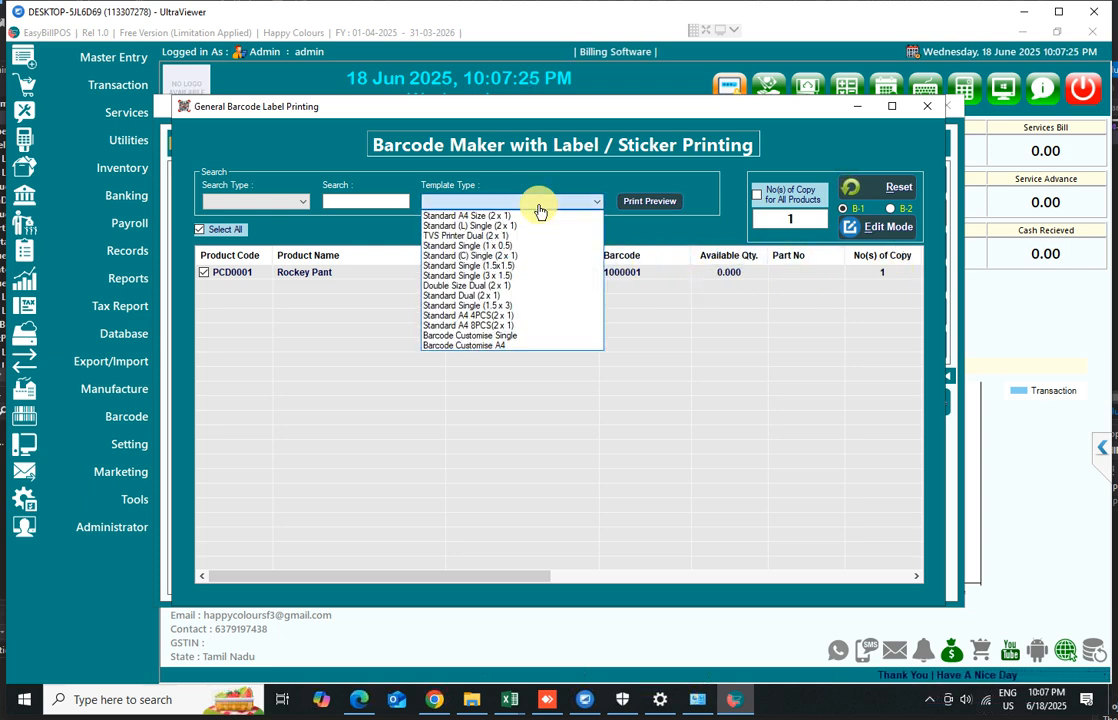
click(484, 298)
click(878, 275)
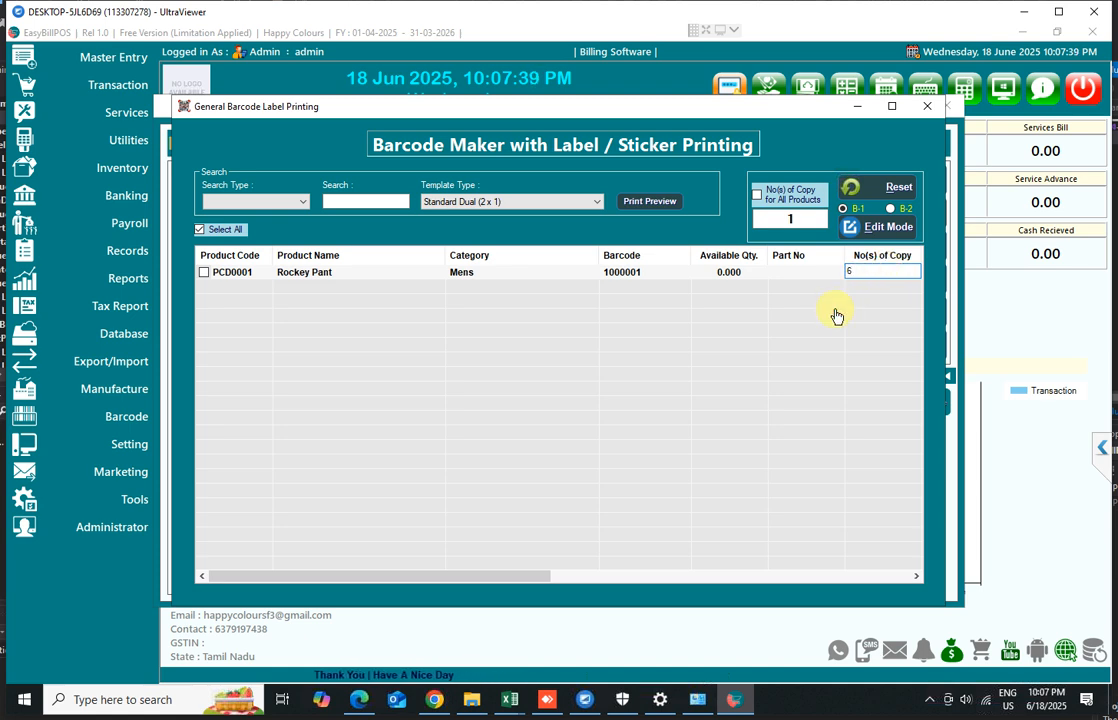
click(758, 282)
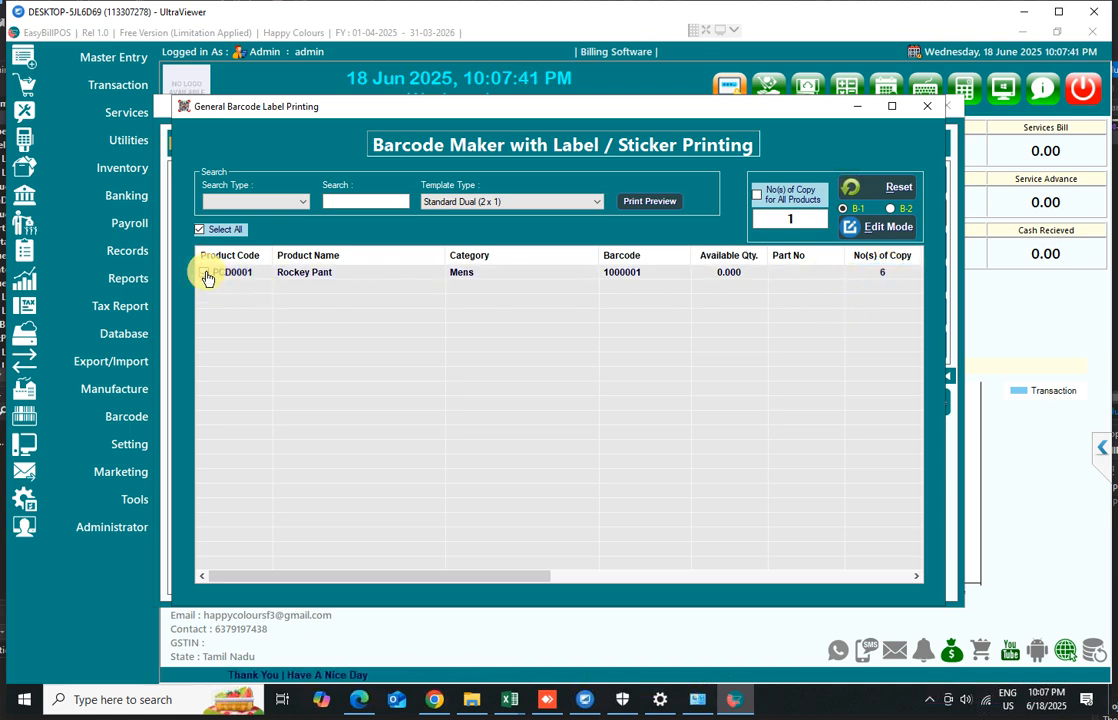
Preview the barcode labels at 200% zoom, review the available printers, and close the preview
click(640, 205)
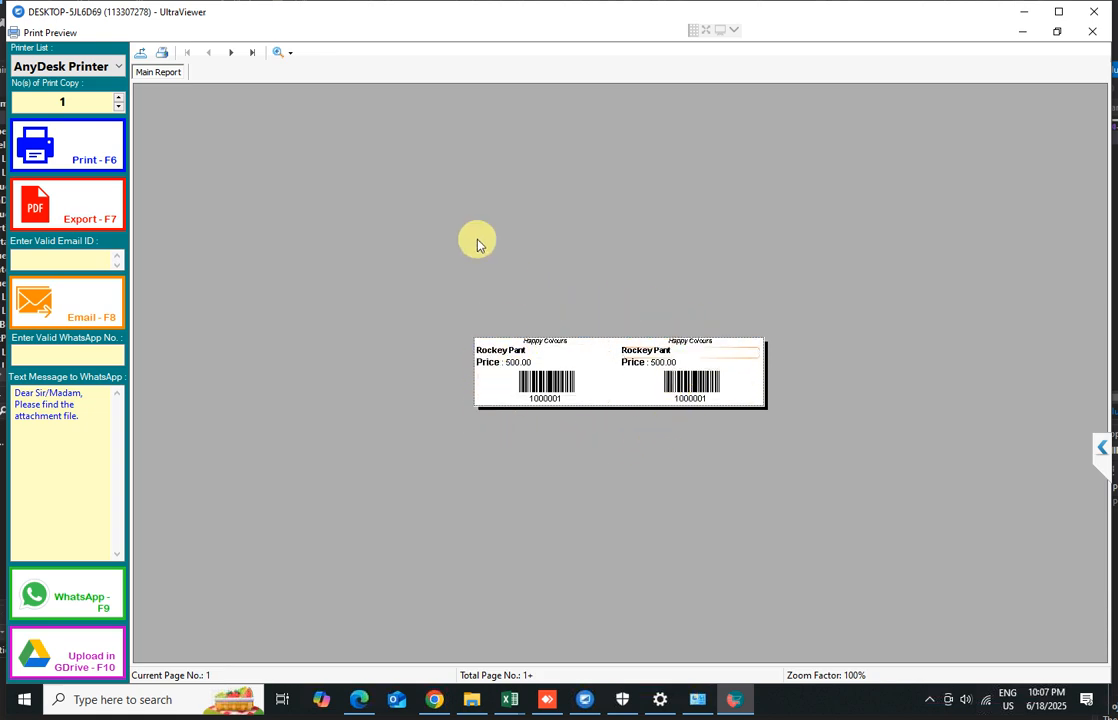
click(283, 56)
click(302, 139)
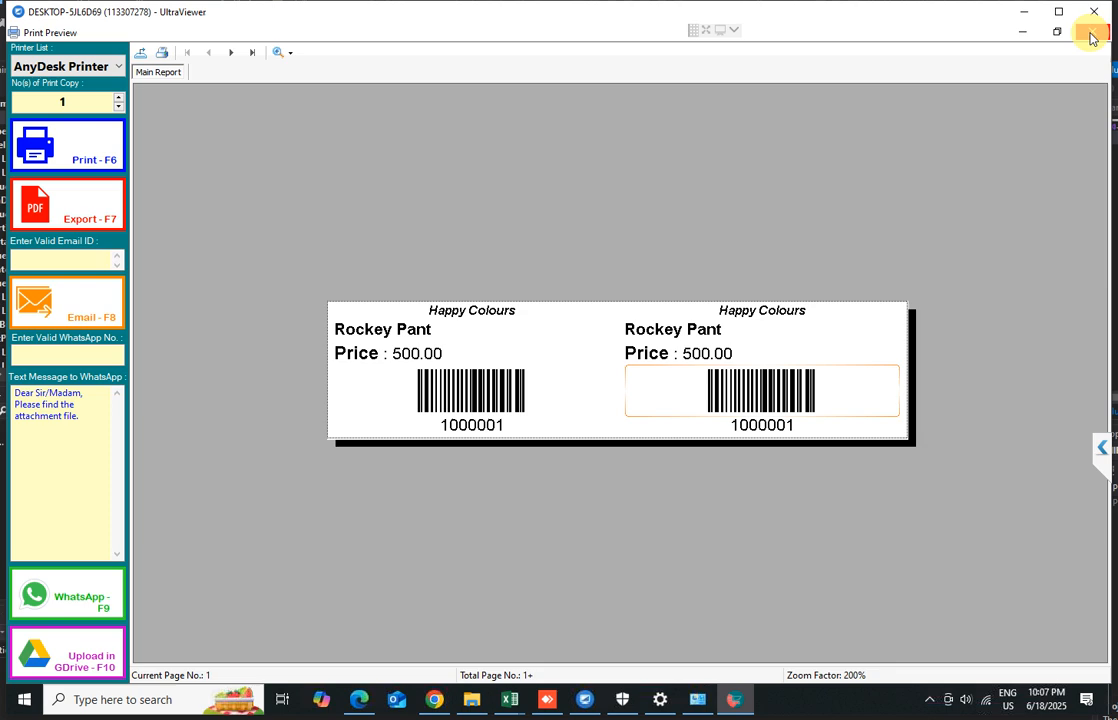
click(80, 65)
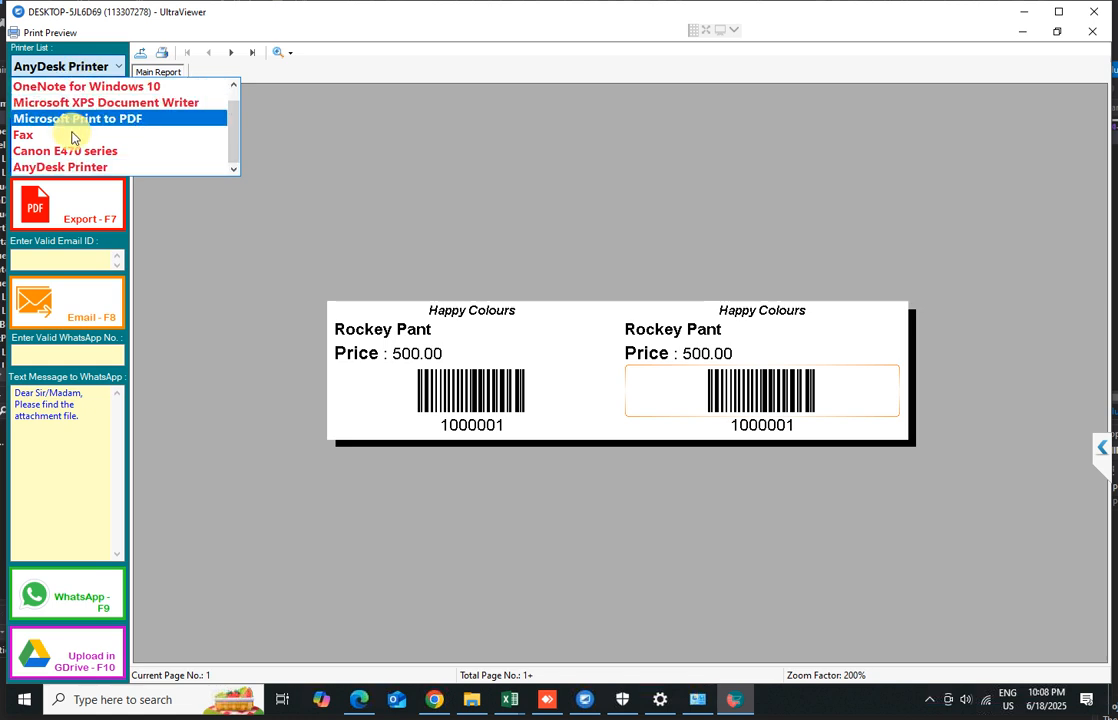
scroll(69, 151, up, 1)
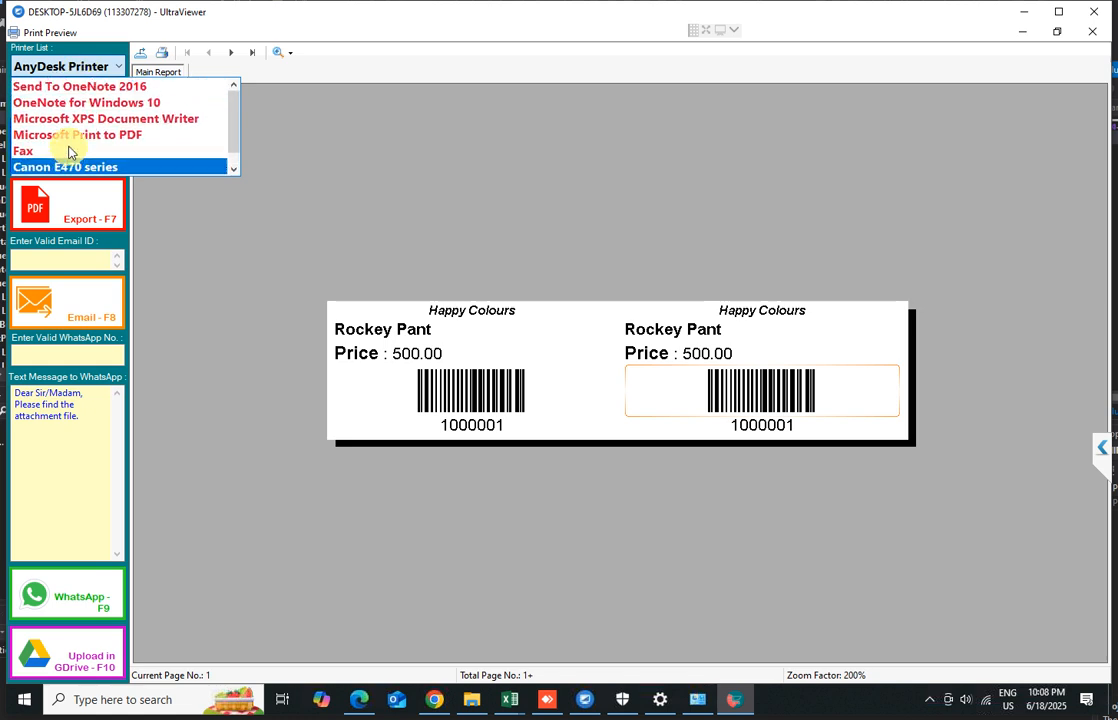
scroll(69, 151, down, 1)
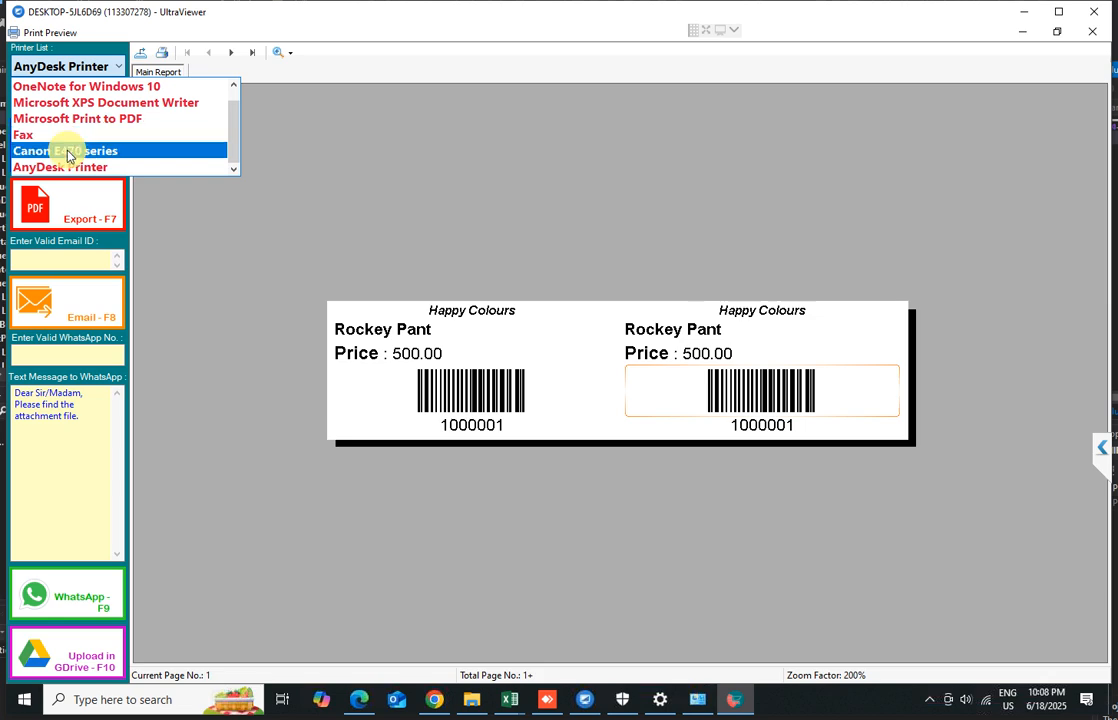
click(420, 152)
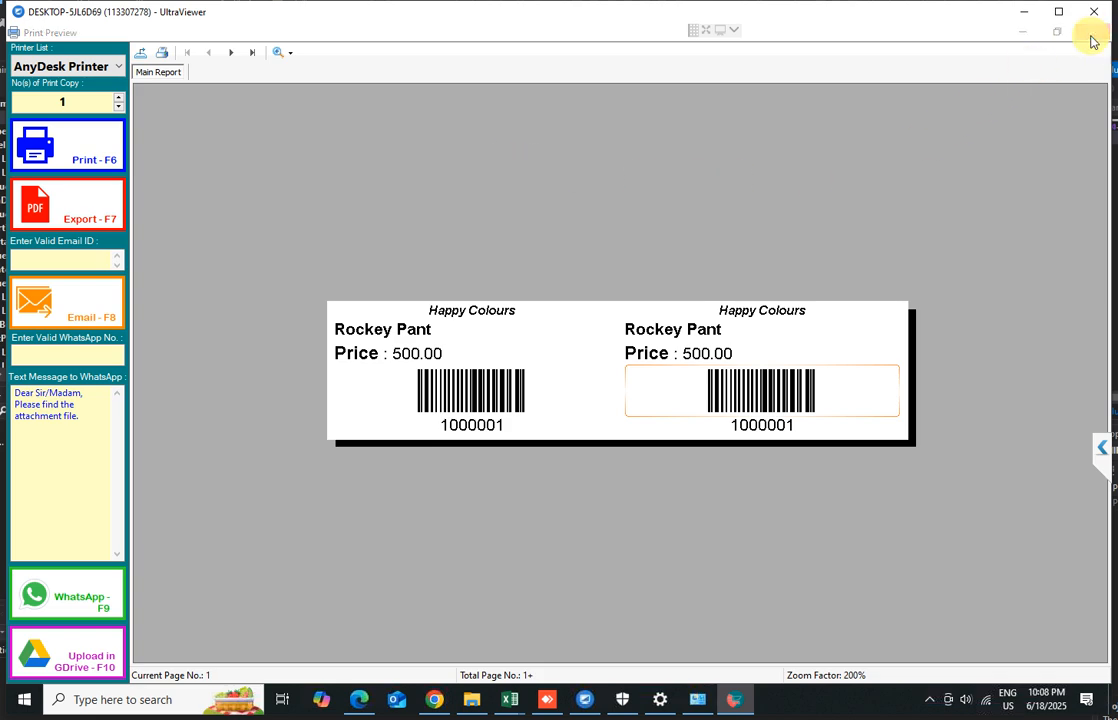
click(1093, 36)
Switch the label template to Barcode Customise Single and close the barcode printing window
click(520, 208)
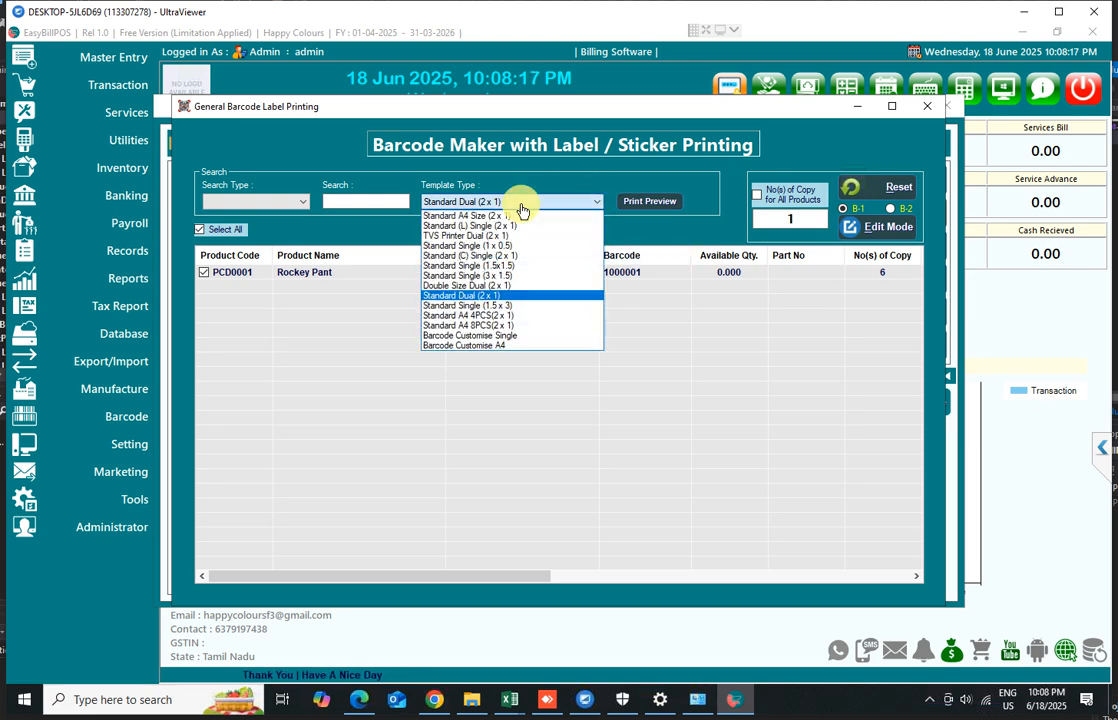
click(463, 340)
click(652, 203)
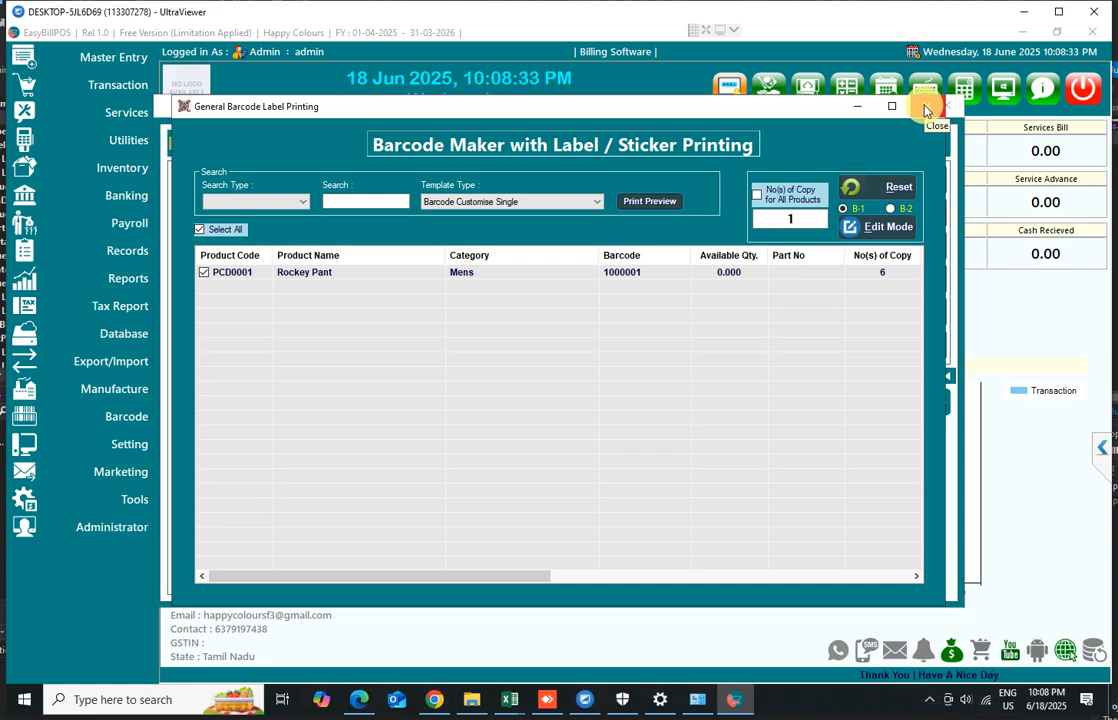
click(925, 110)
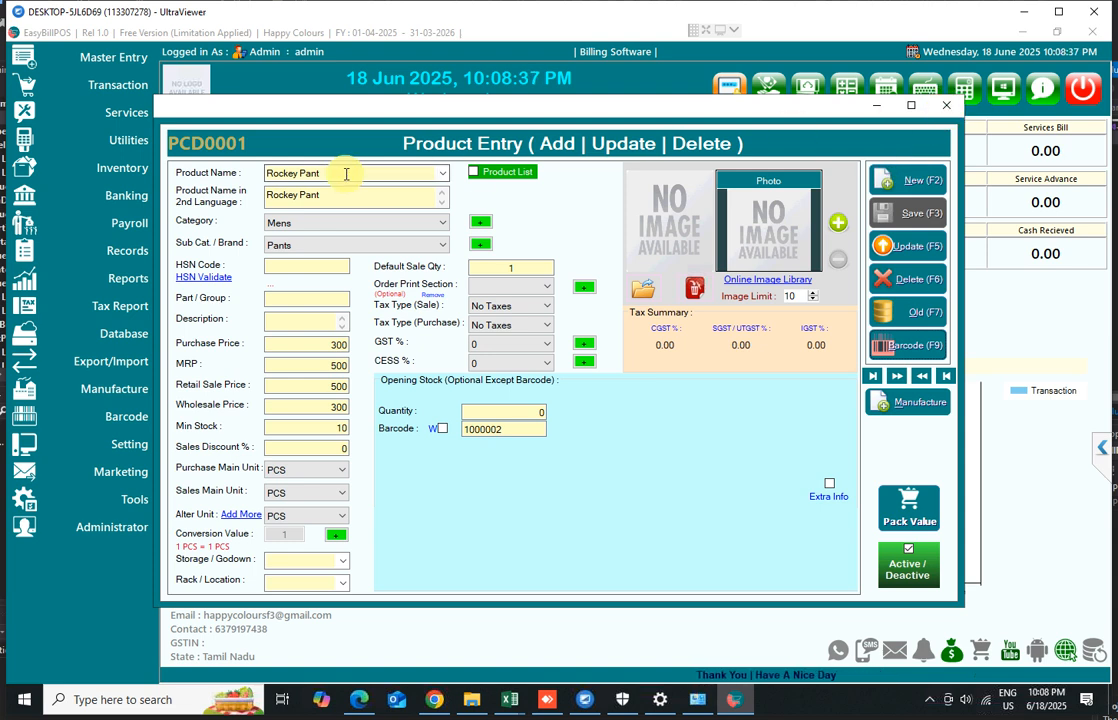
Copy the product name Rockey Pant and close the product entry window
drag(344, 172, 232, 174)
right_click(268, 172)
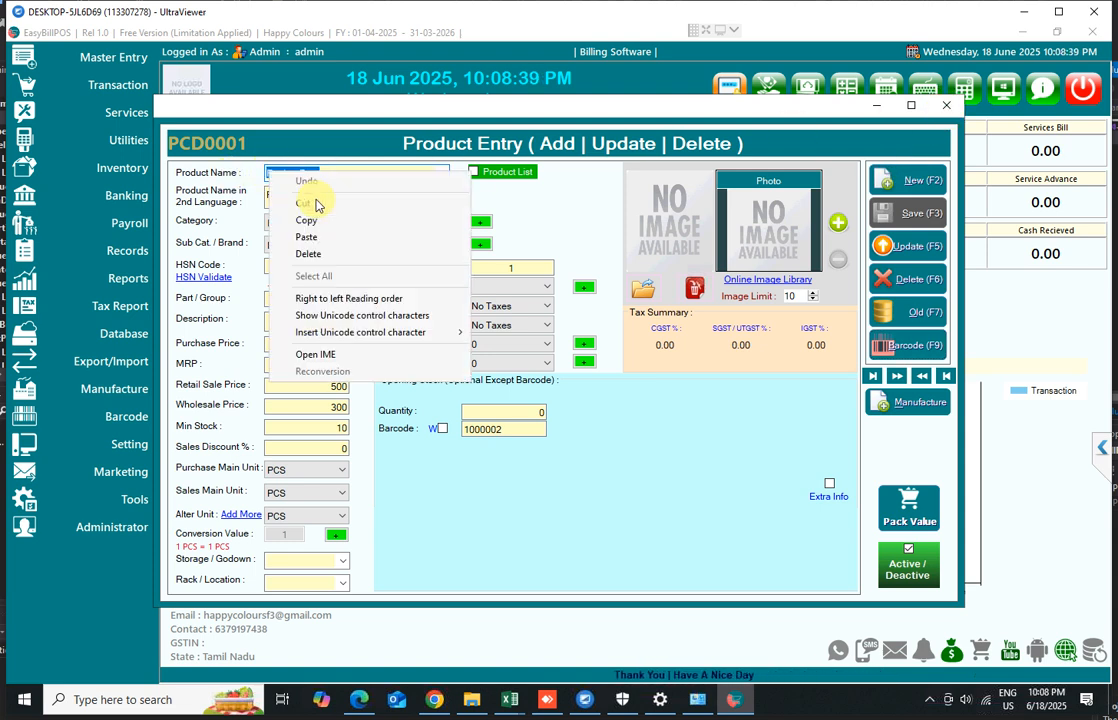
click(320, 221)
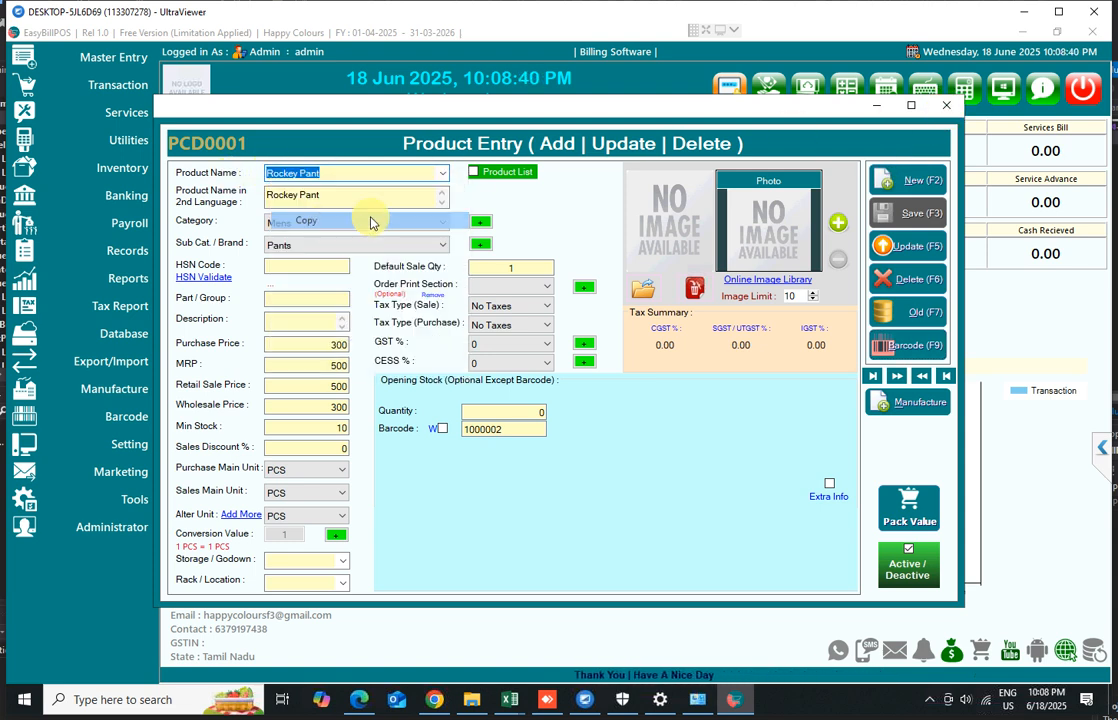
click(945, 105)
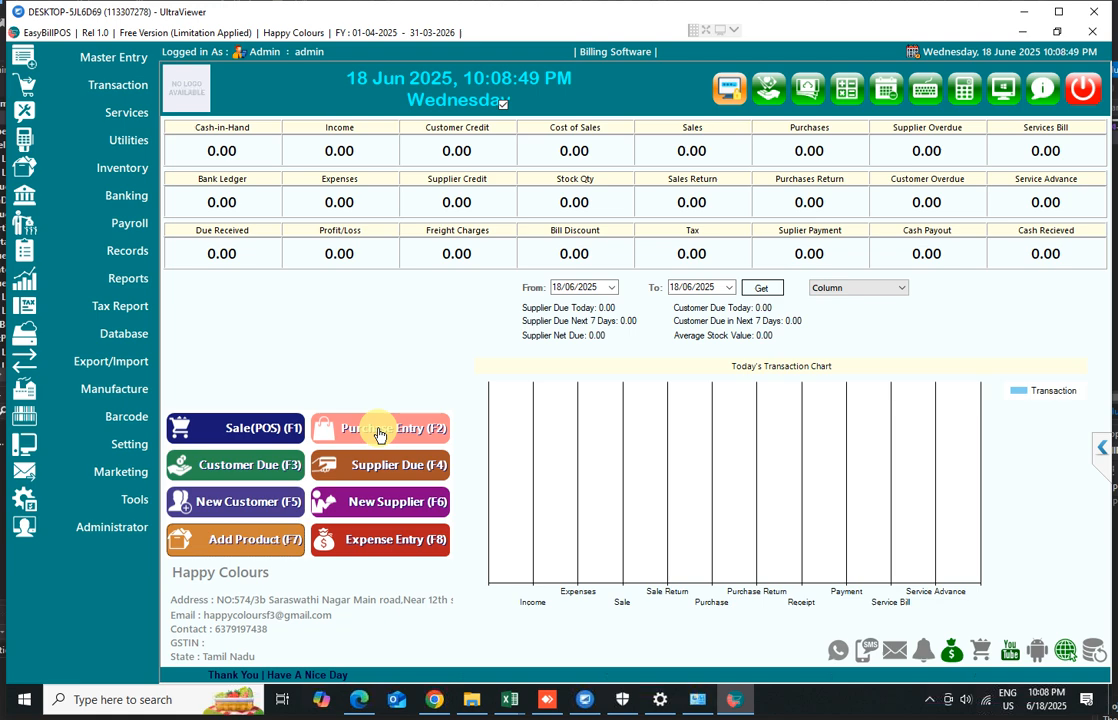
Start a new supplier entry with address Address and city Local
click(381, 505)
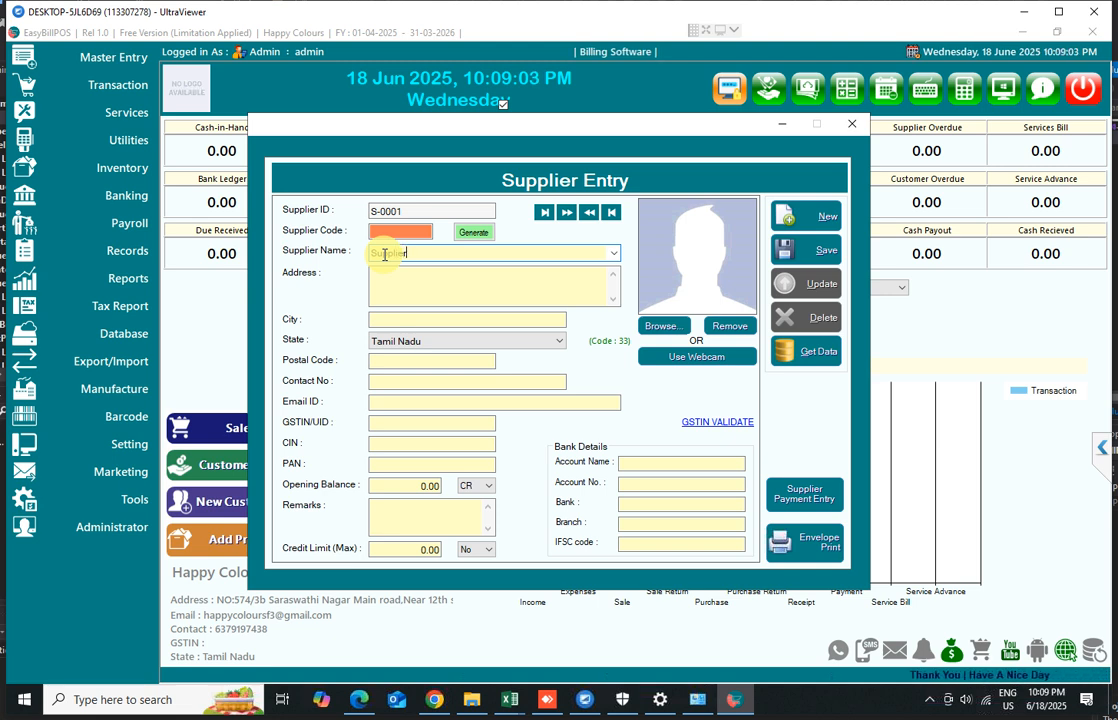
key(Tab)
text(Add)
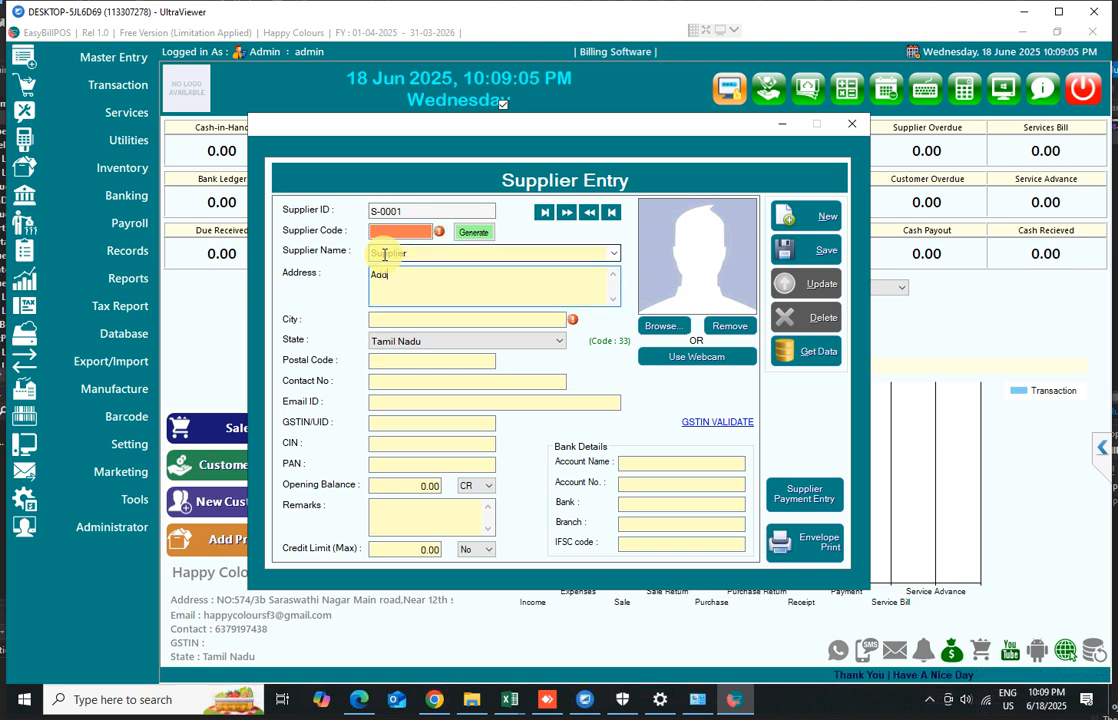
text(ress)
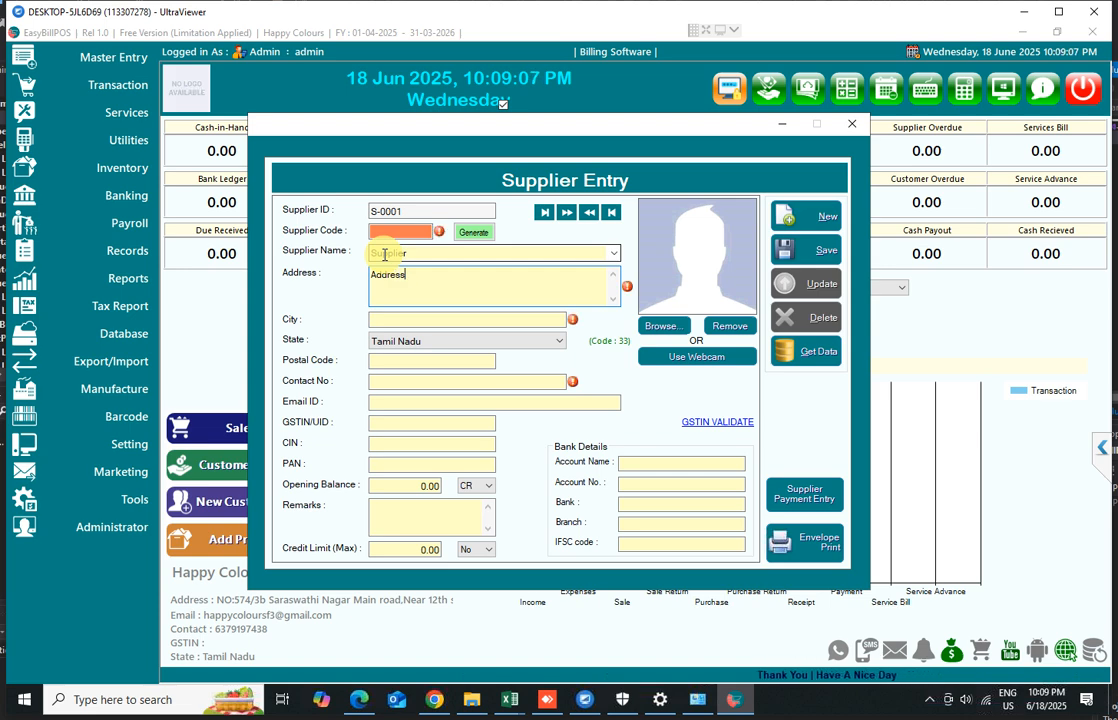
key(Tab)
text(Lo)
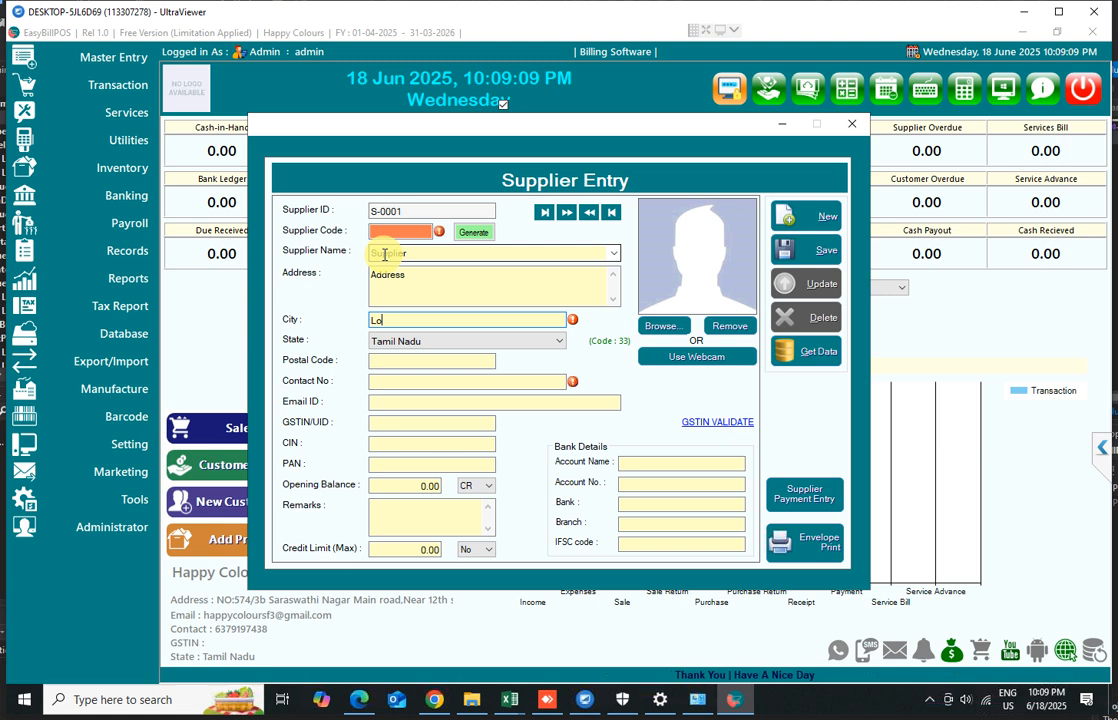
text(cal)
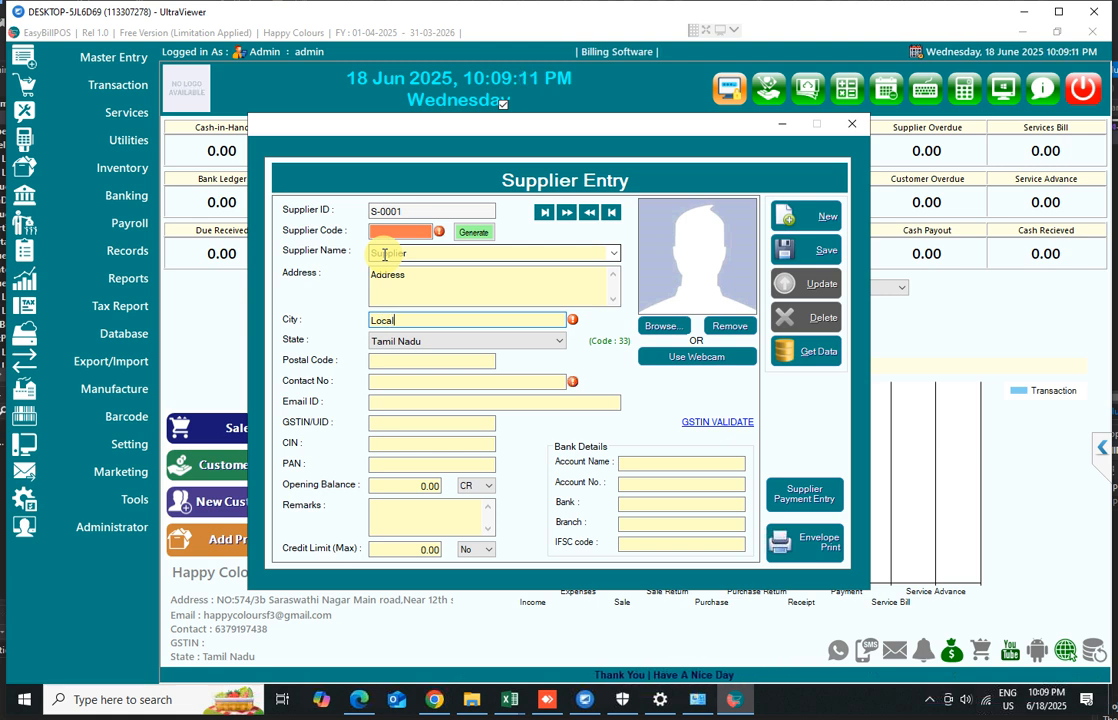
Move past postal code and contact number and try to save the supplier
key(Tab)
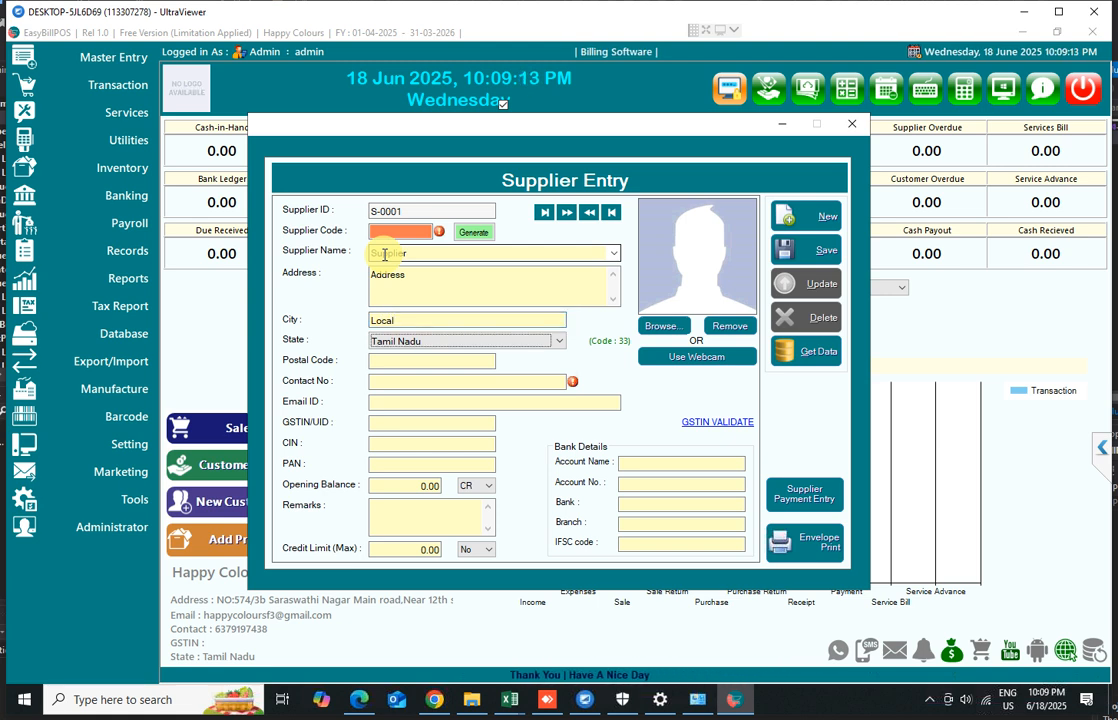
key(Tab)
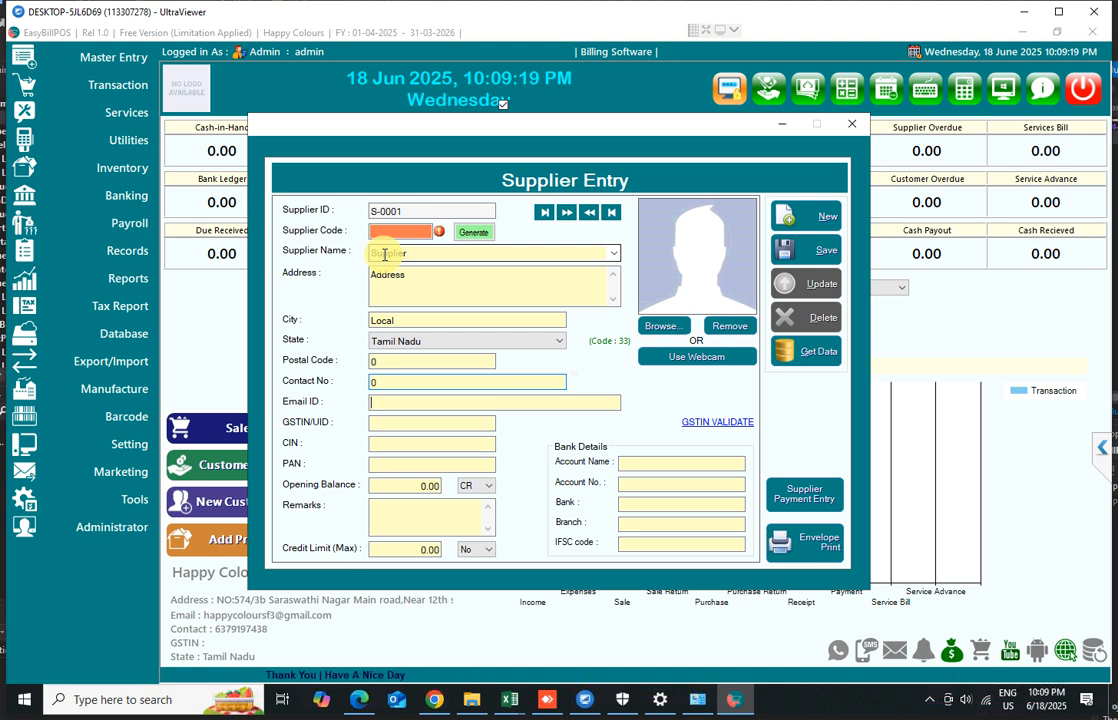
click(818, 251)
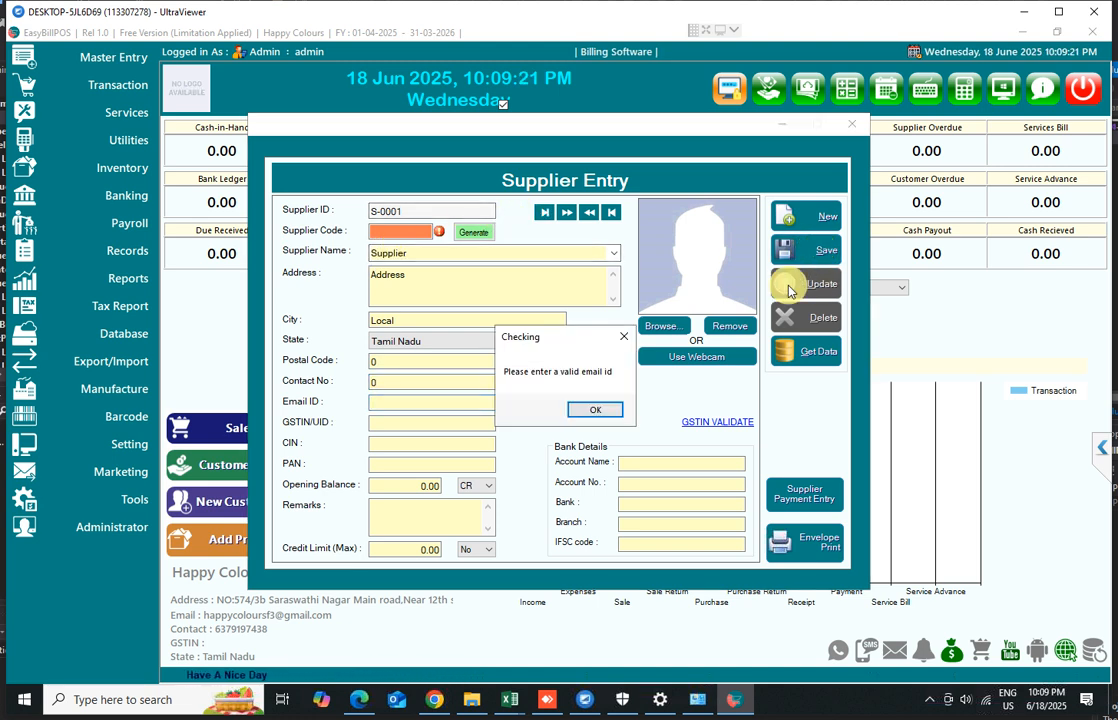
click(572, 407)
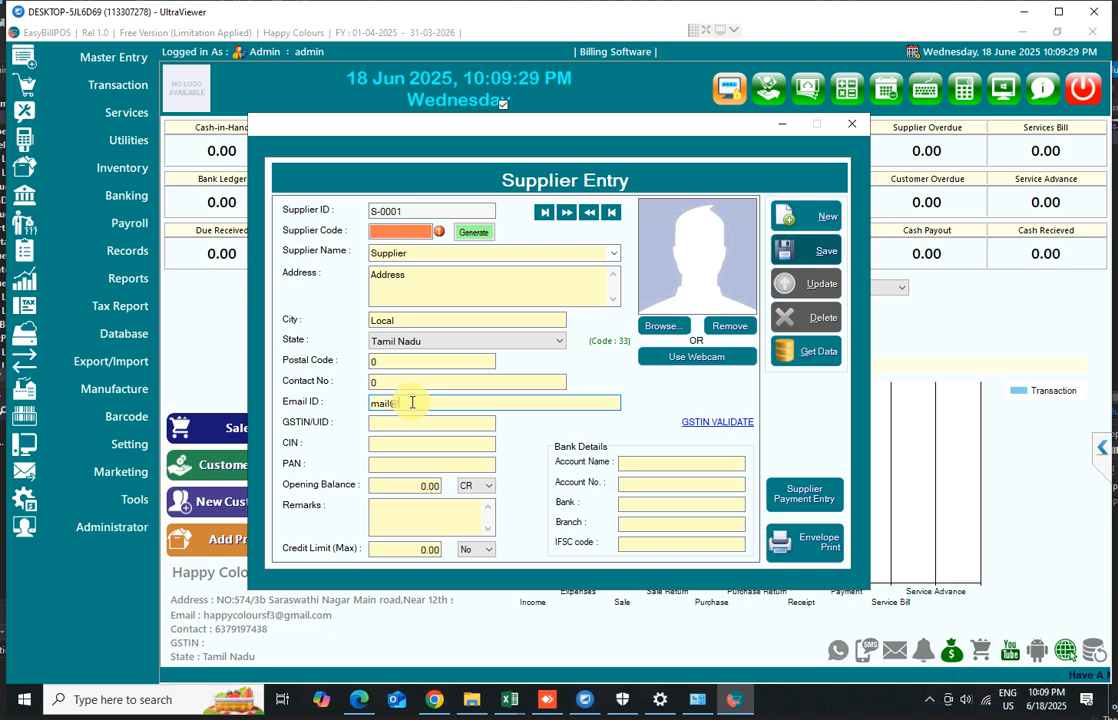
Fill in a placeholder e-mail ID and save the supplier
text(.co)
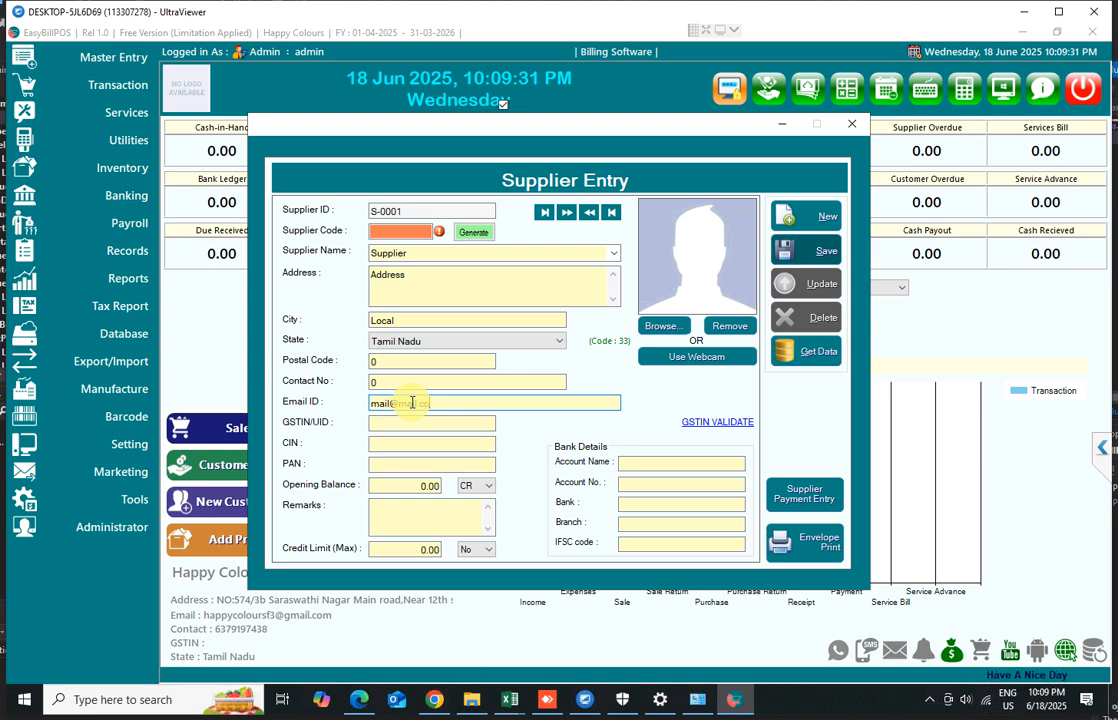
text(m)
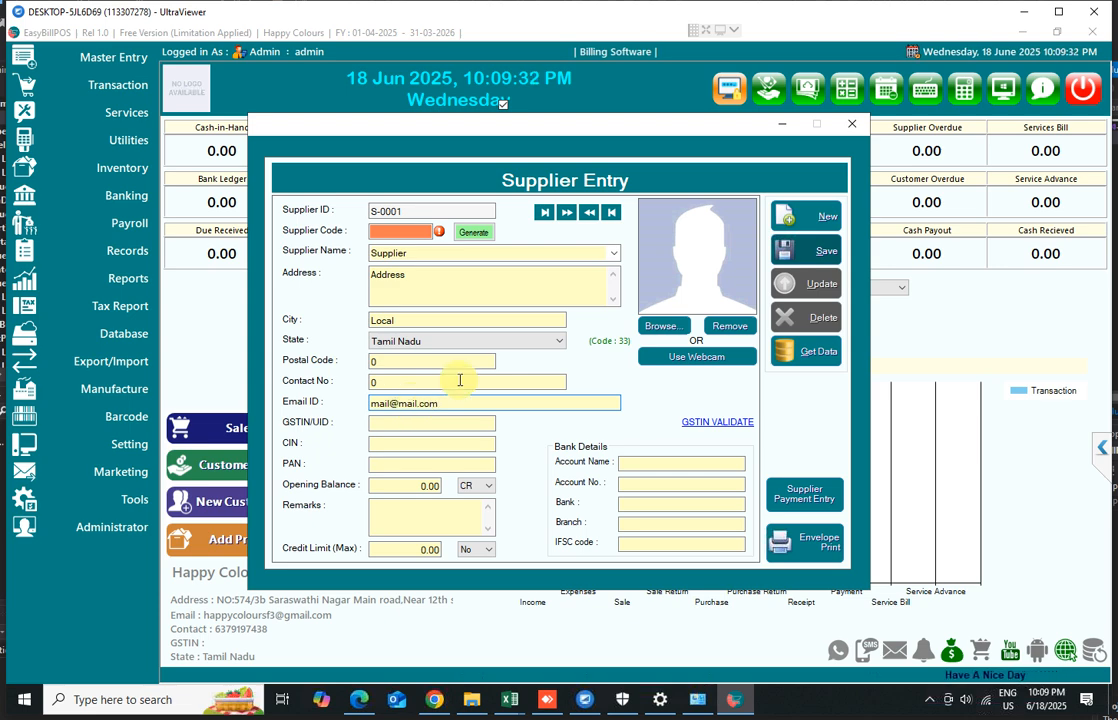
click(803, 252)
click(598, 417)
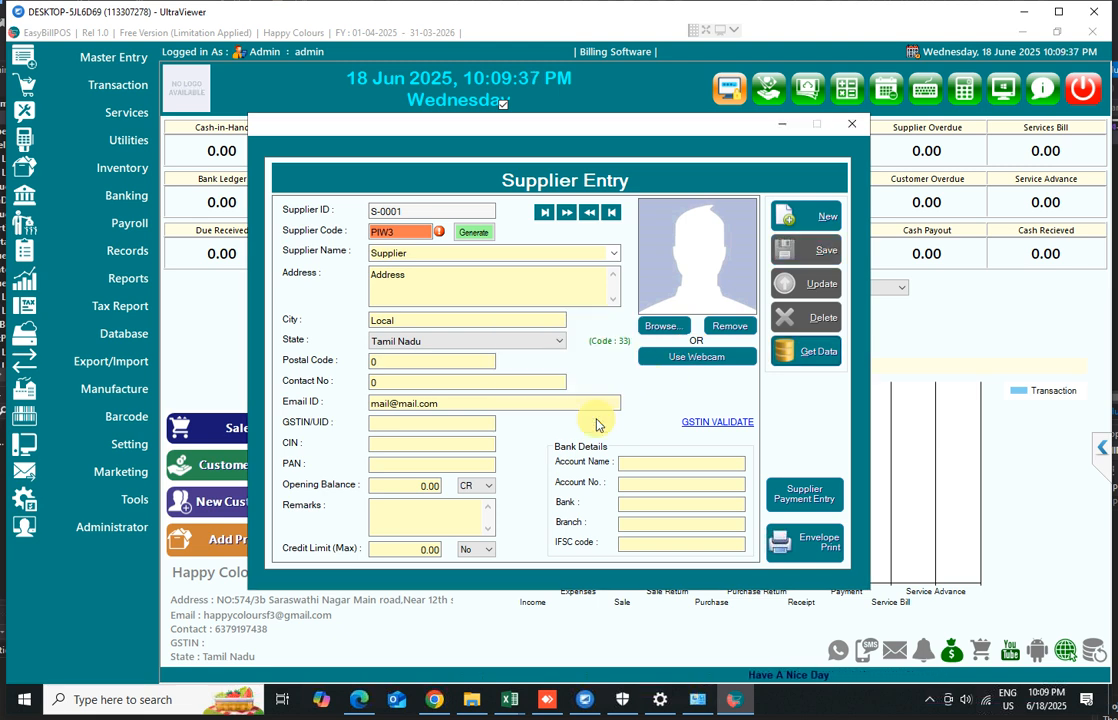
Close the supplier window and open a new purchase entry
click(848, 127)
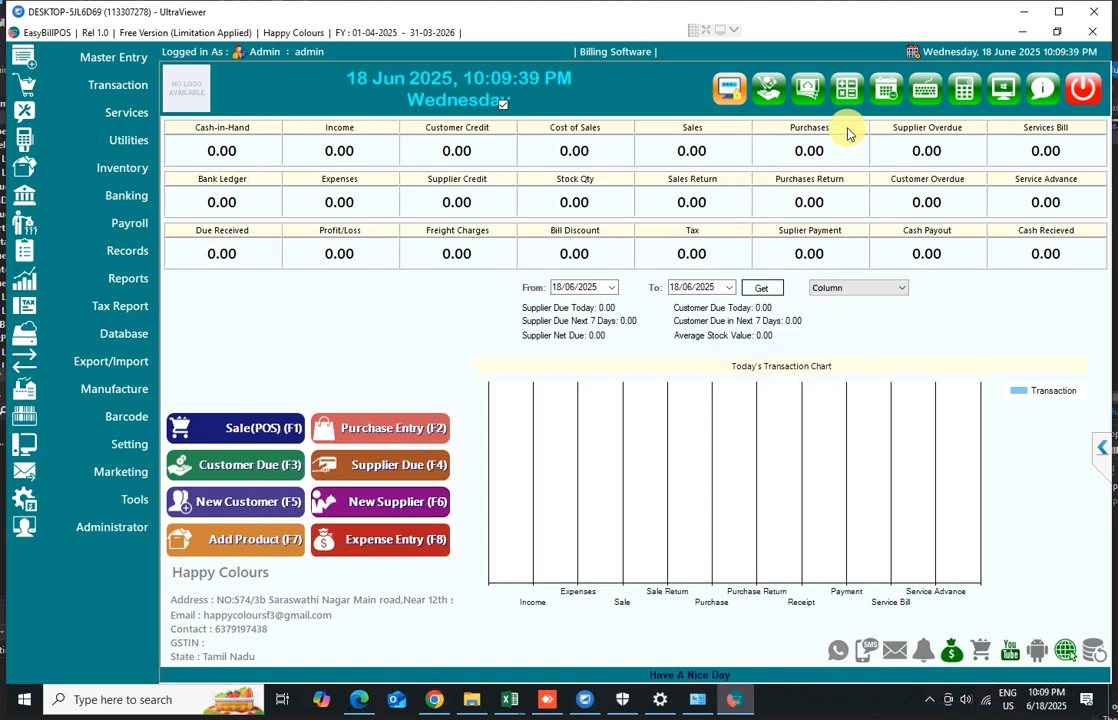
click(375, 431)
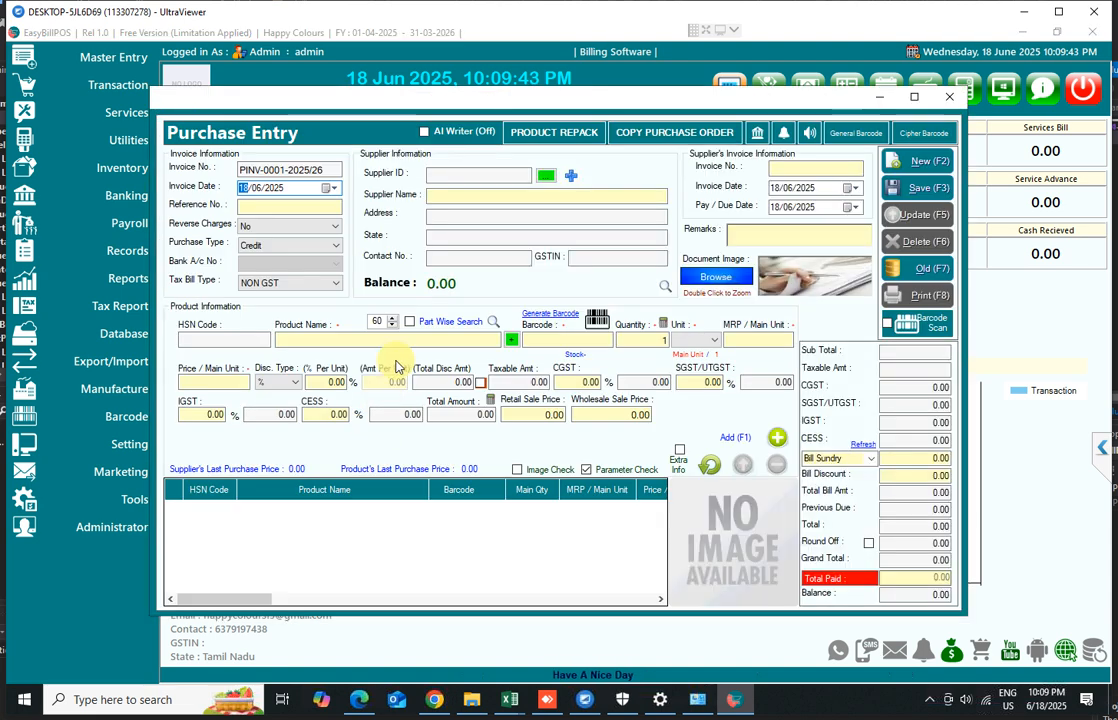
click(571, 178)
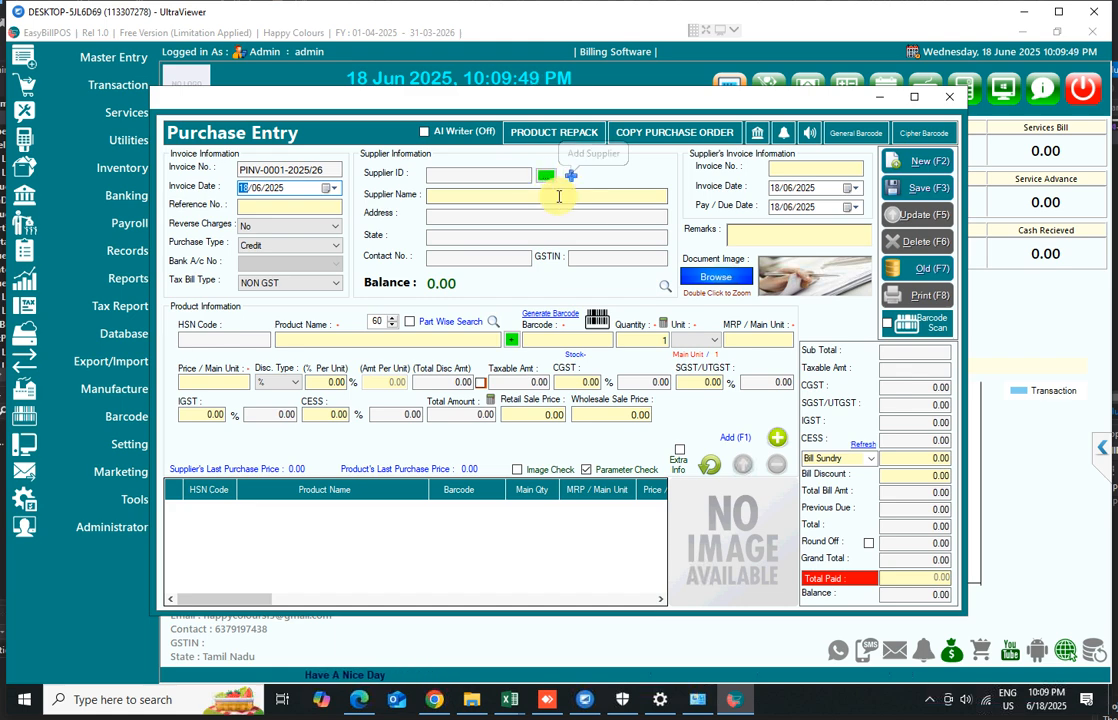
text(s)
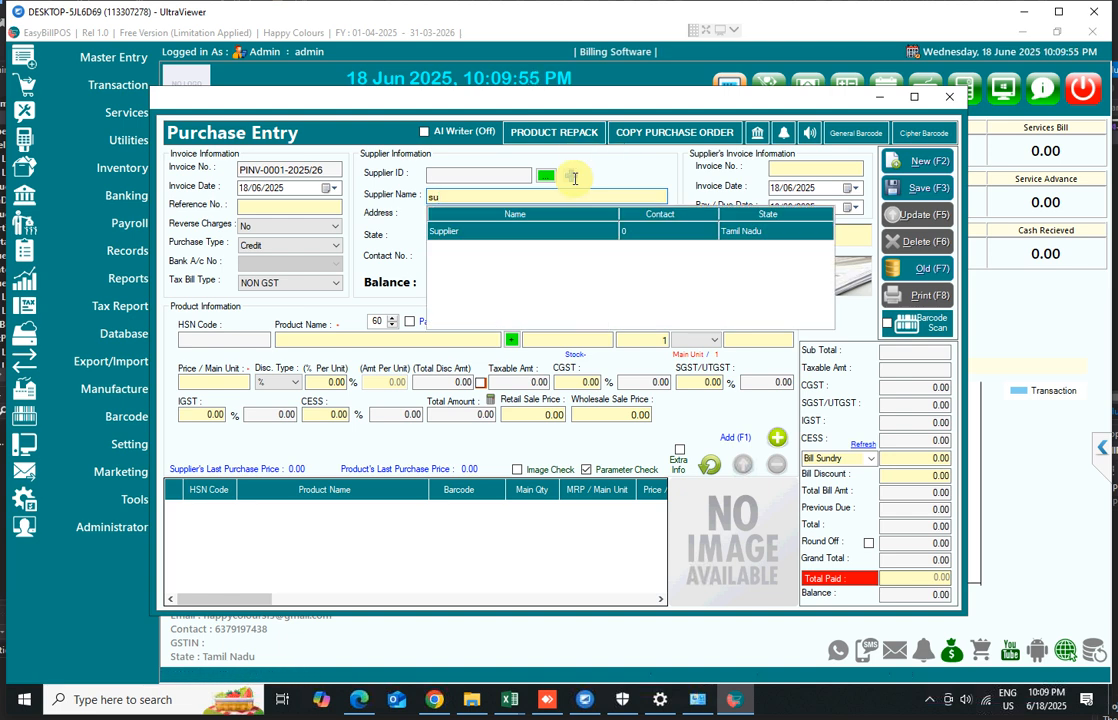
key(BackSpace)
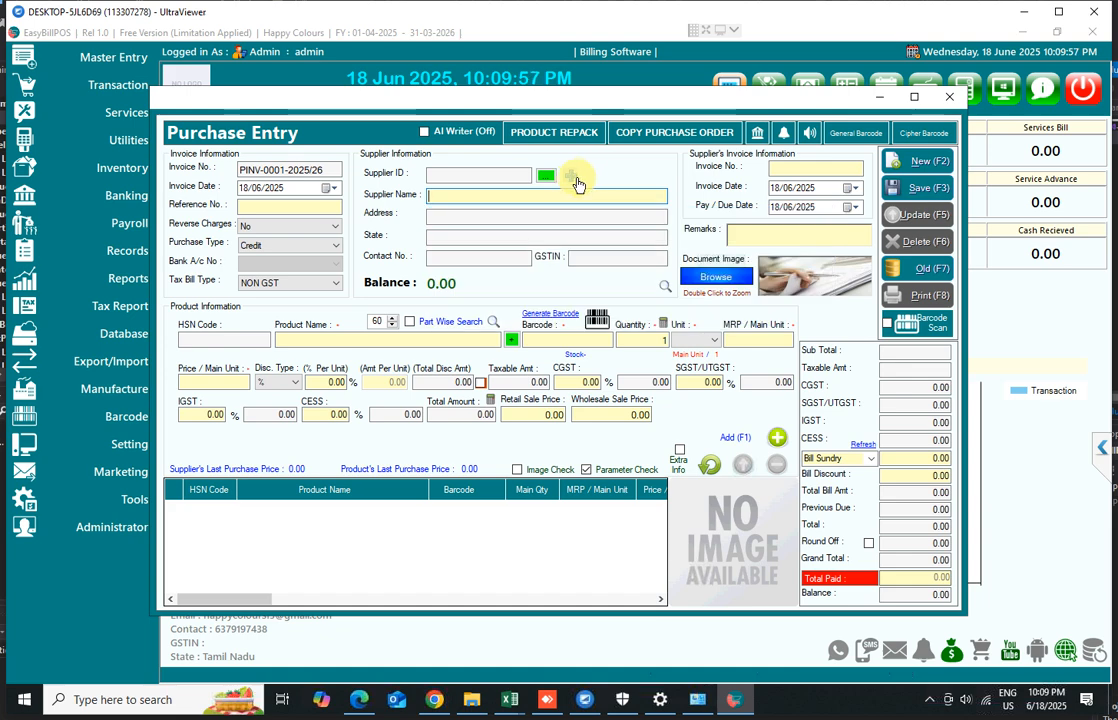
Load the existing supplier into the supplier entry form, set its contact number to 123, and update it
click(571, 178)
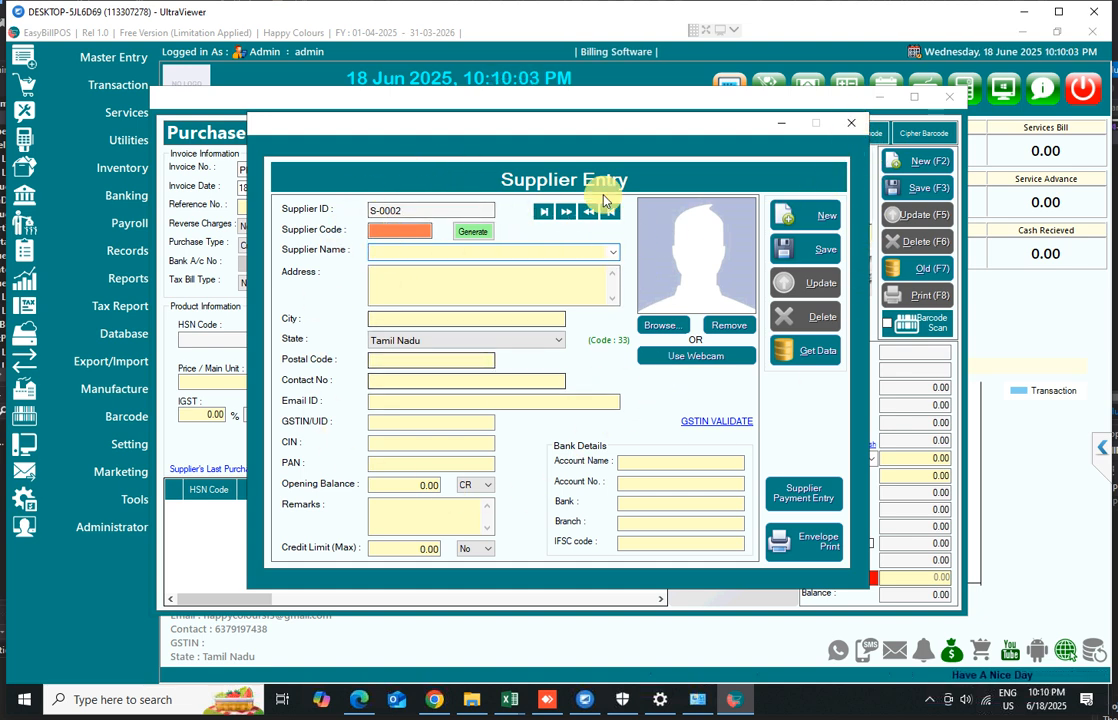
click(800, 362)
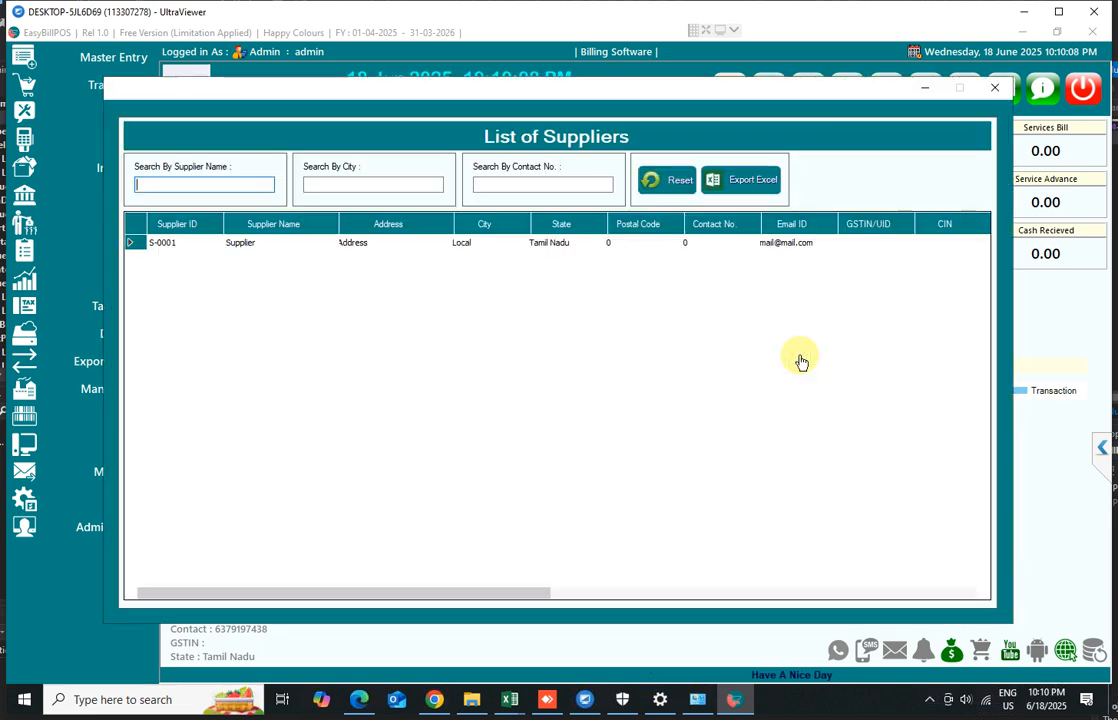
double_click(237, 250)
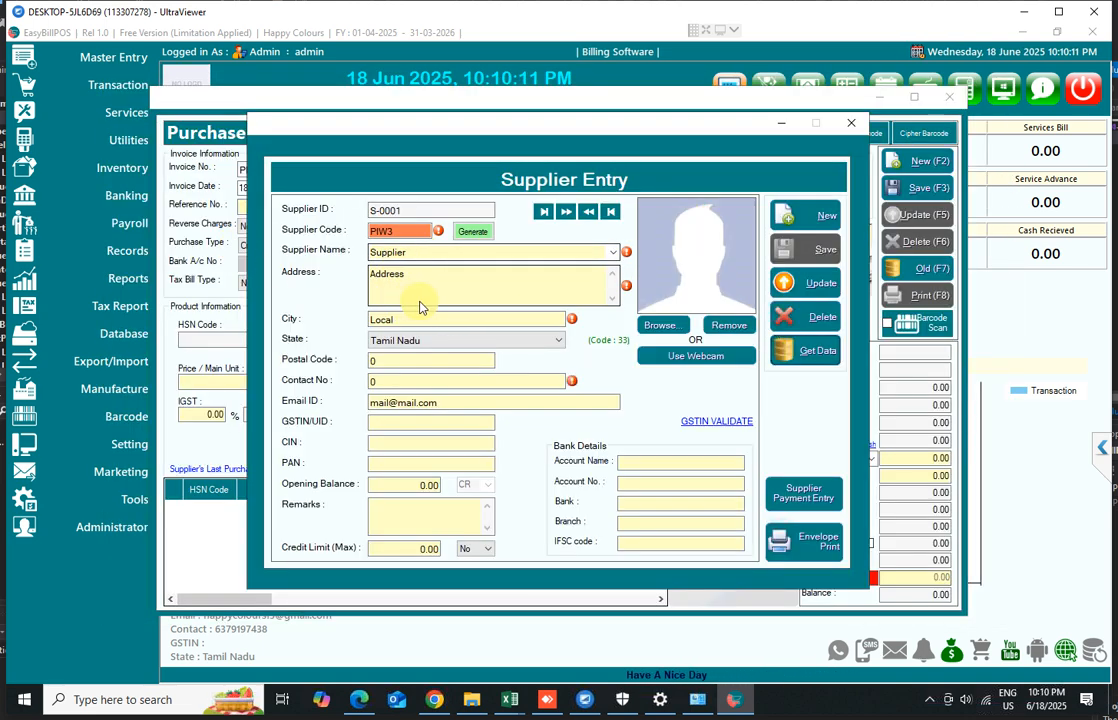
click(403, 380)
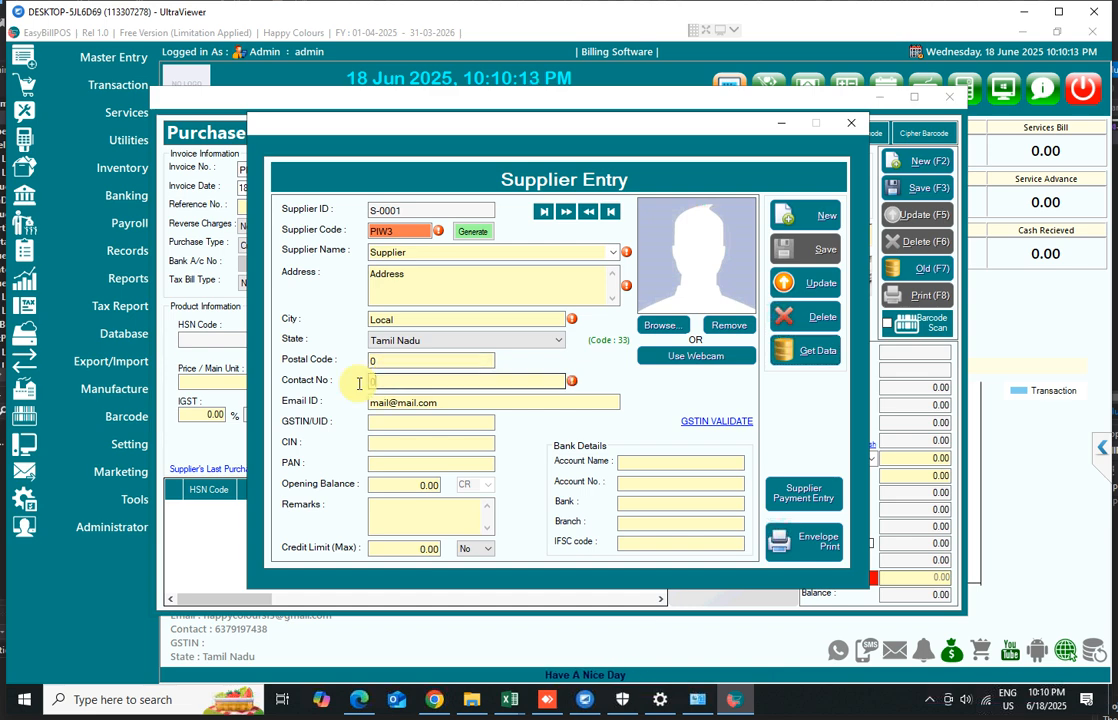
text(123)
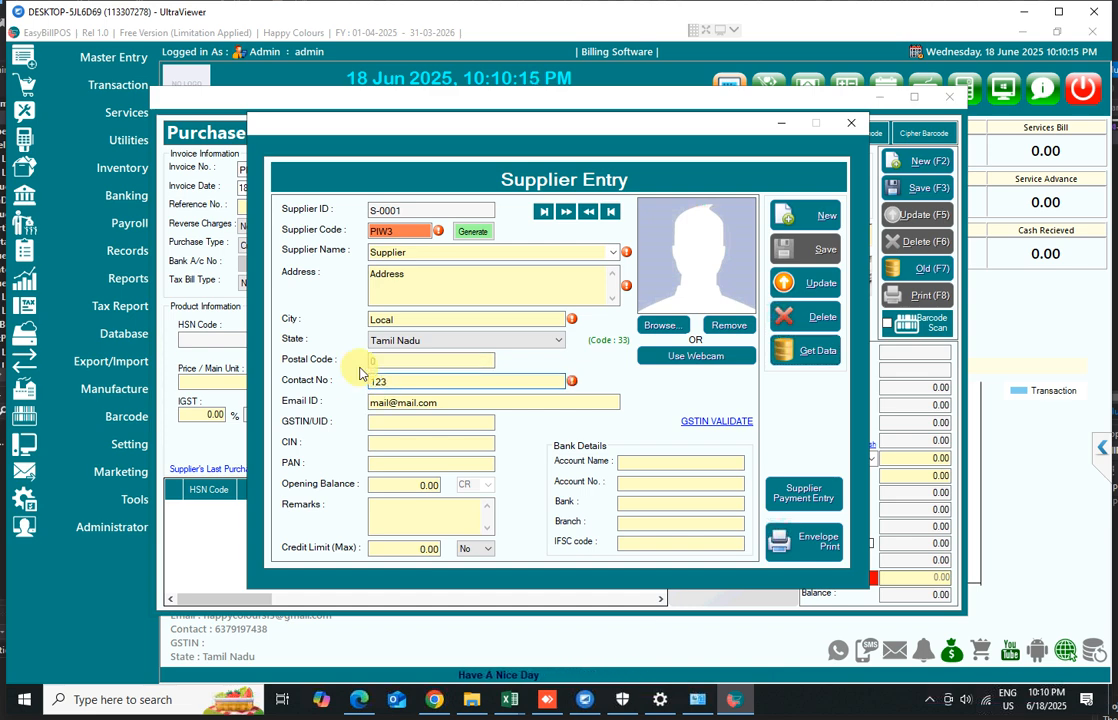
click(805, 283)
key(Return)
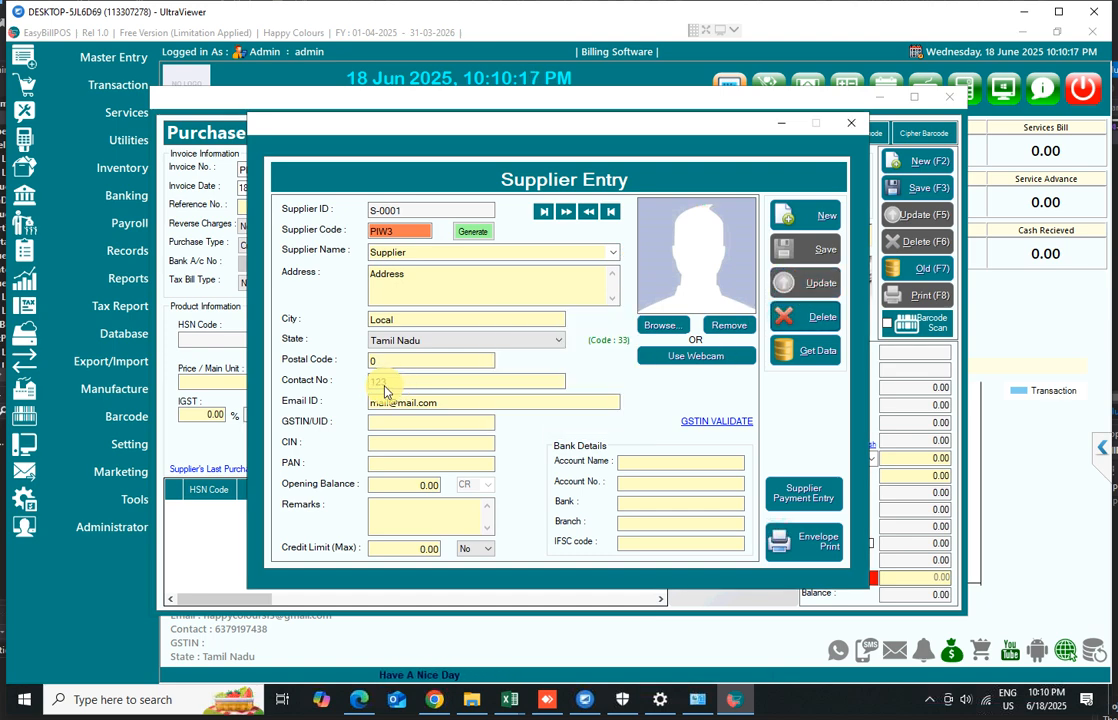
Close the supplier form and select the supplier named Supplier for the purchase
click(851, 122)
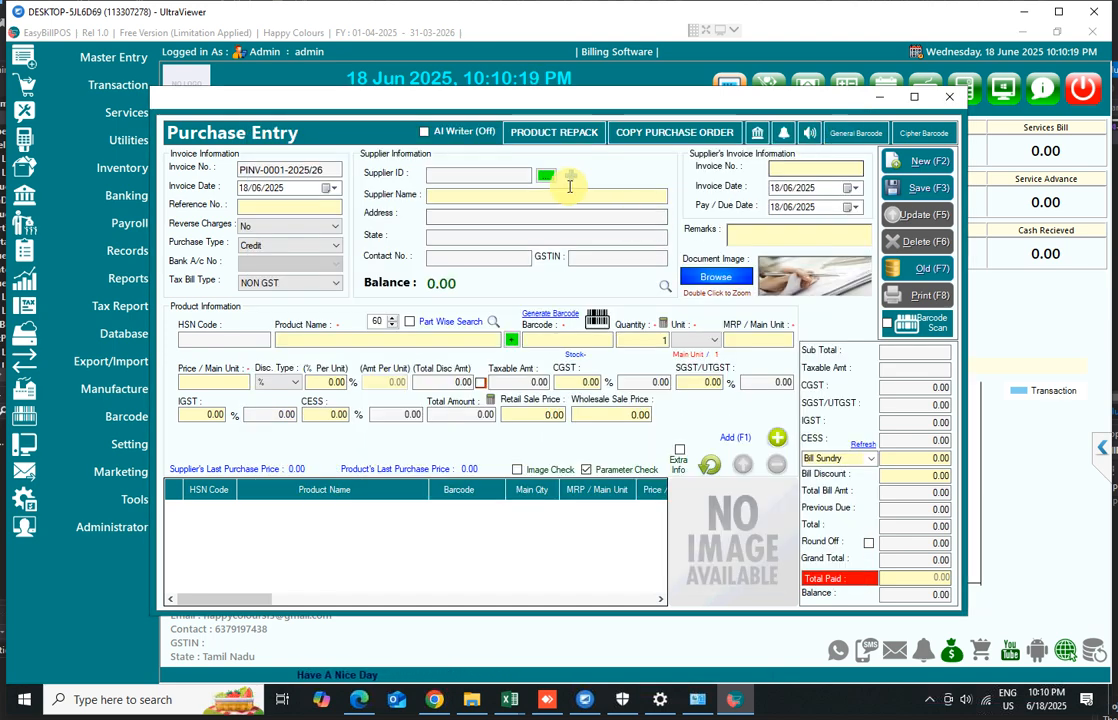
text(su)
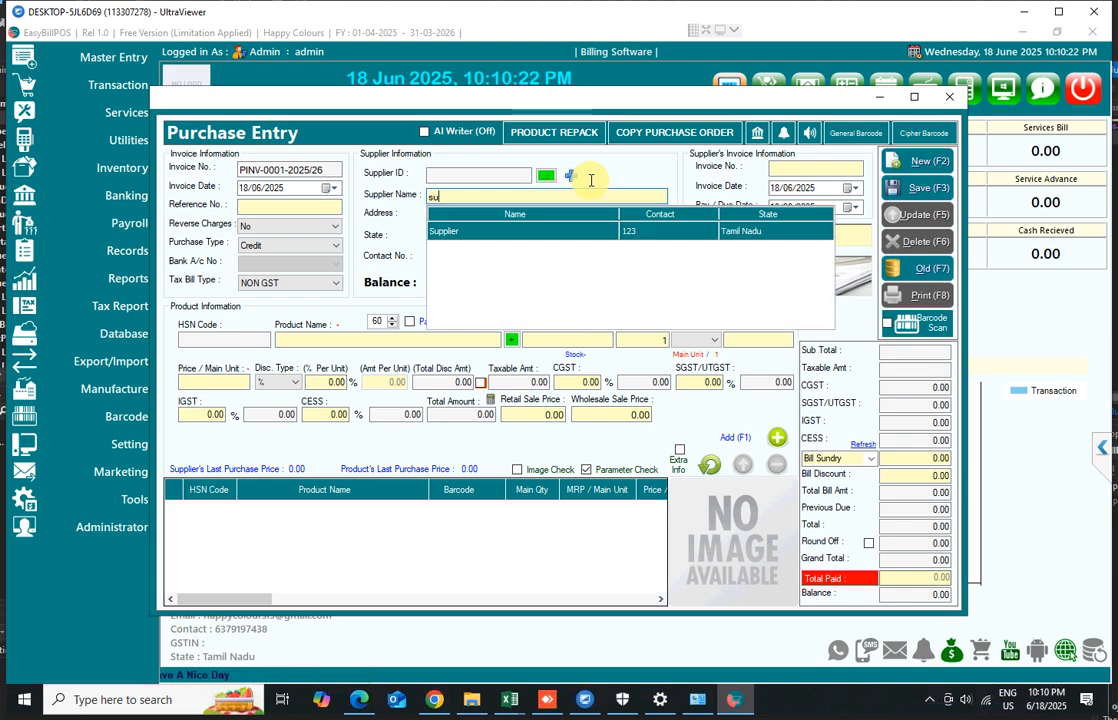
key(Return)
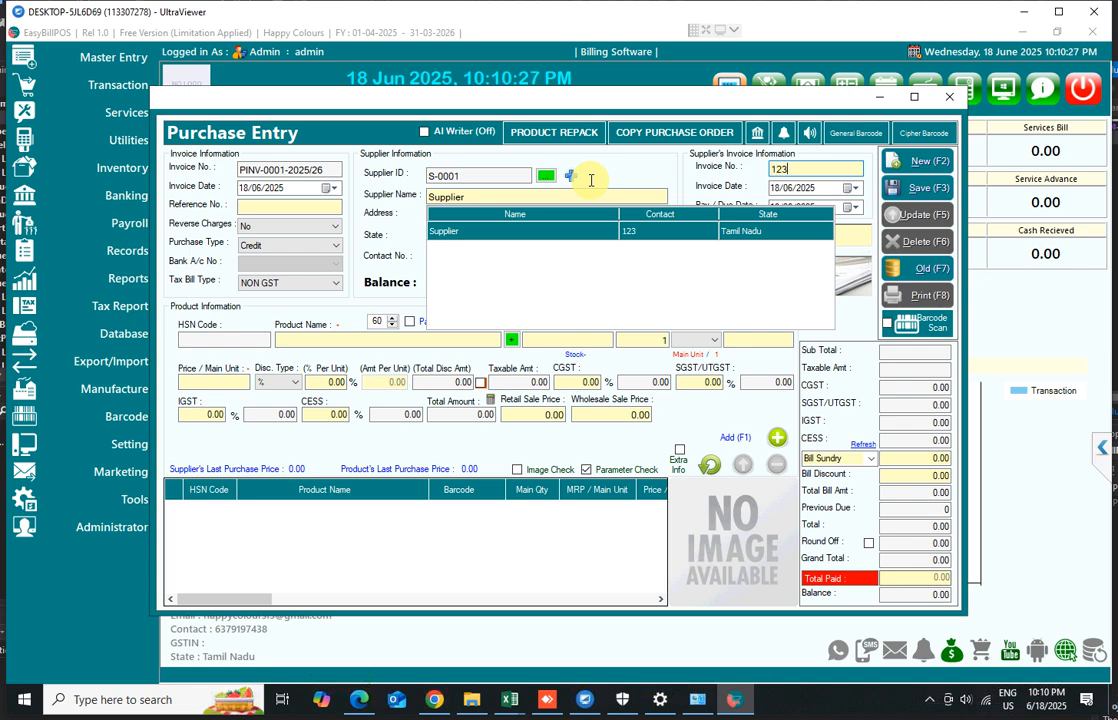
Enter supplier invoice number 123 and set the purchase type to Cash
text(123)
key(Return)
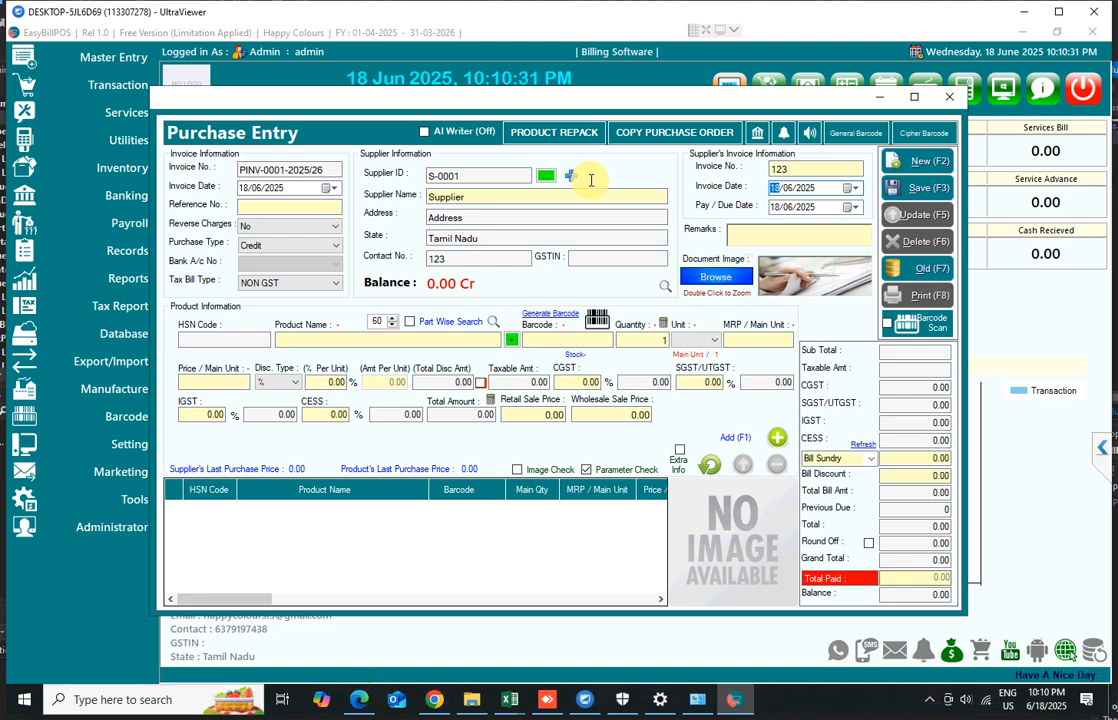
key(Down)
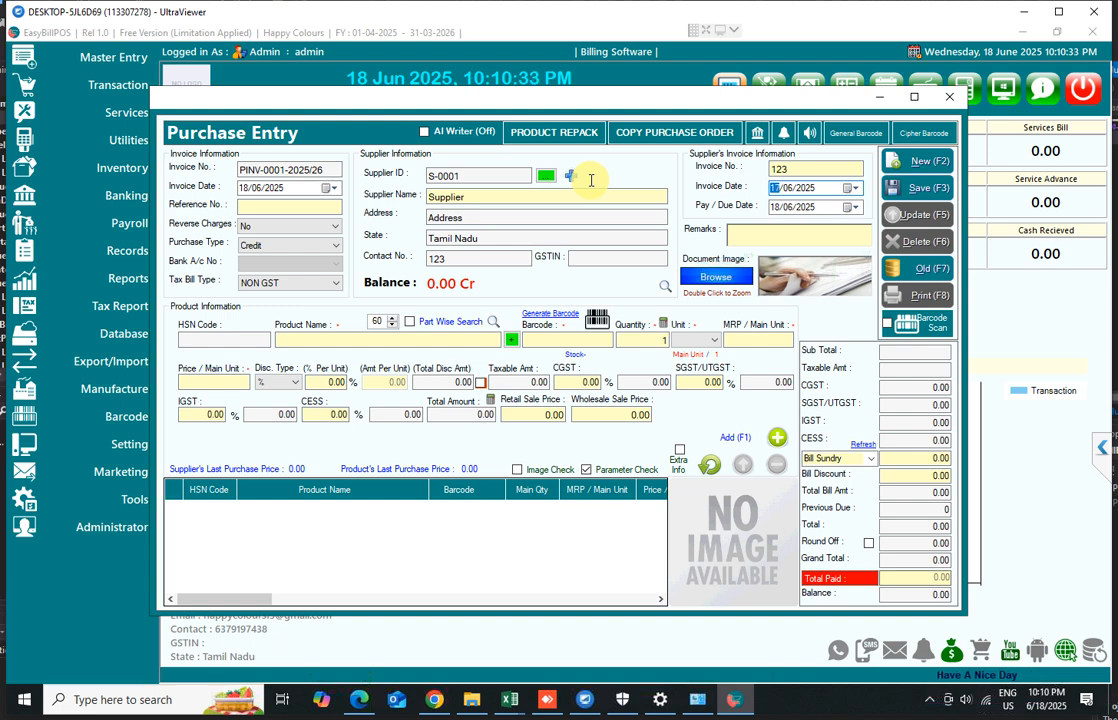
click(776, 207)
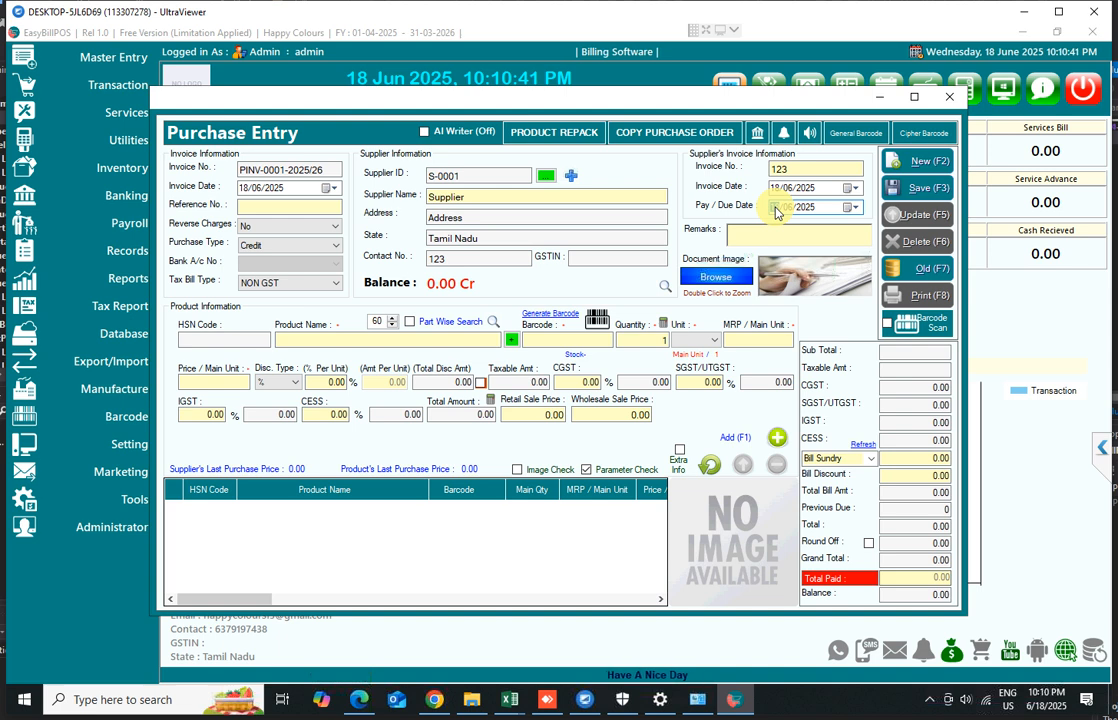
click(775, 209)
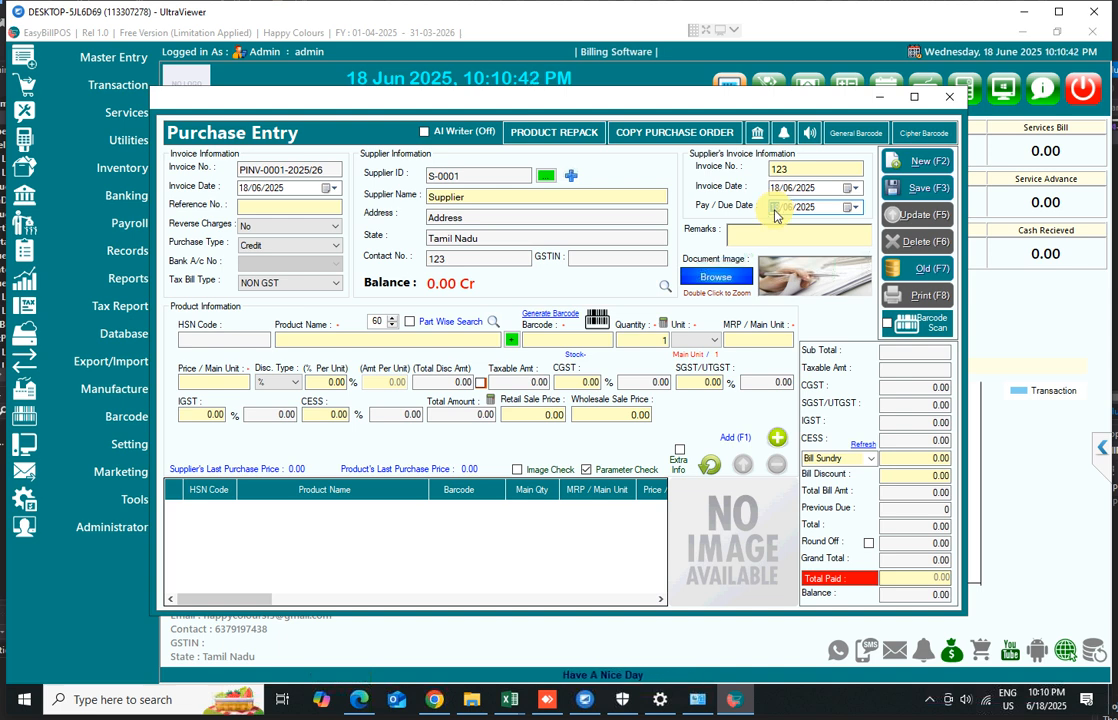
click(318, 246)
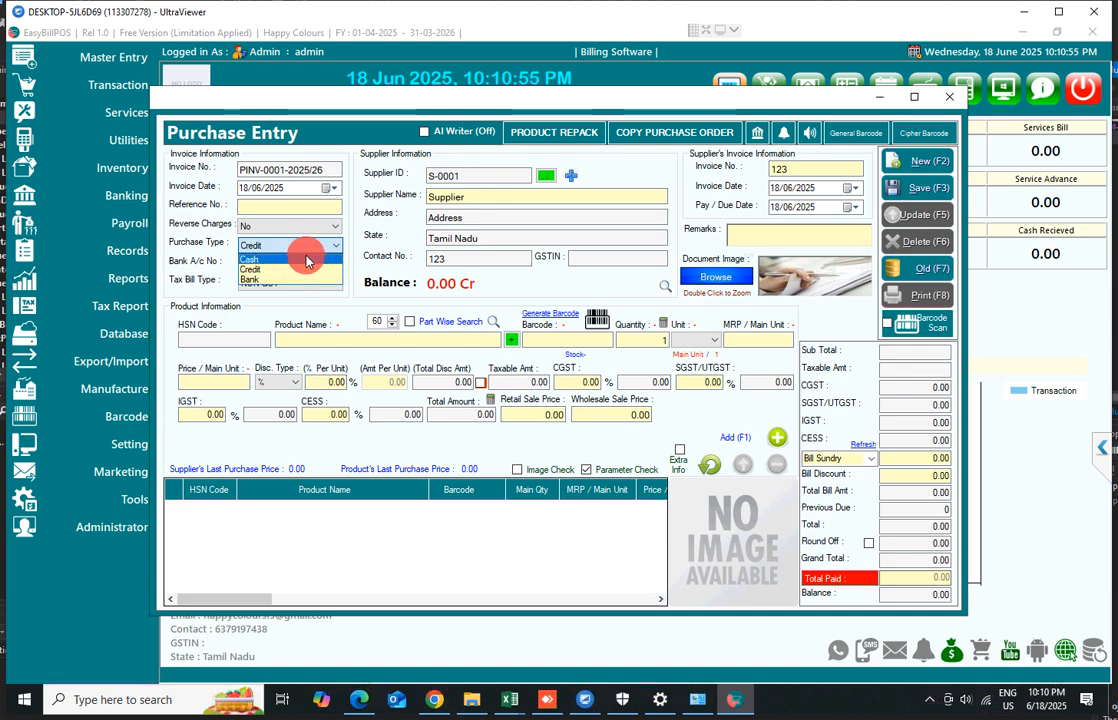
click(306, 258)
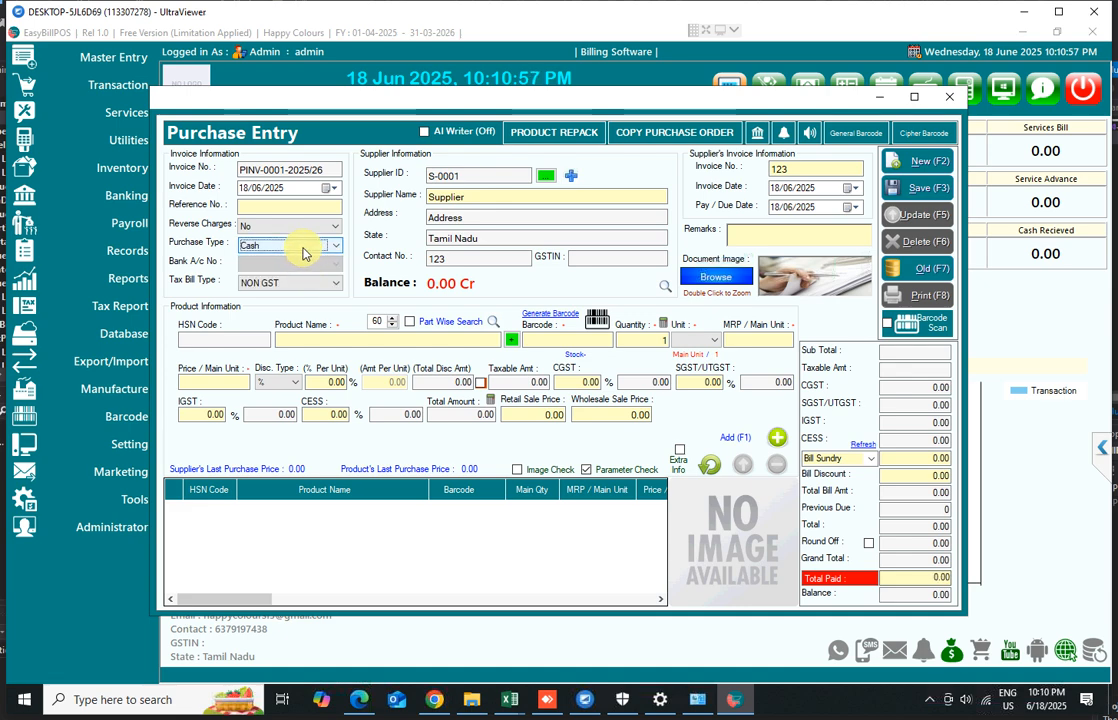
Select Rockey Pant as the purchase product and generate a new barcode for it
click(320, 341)
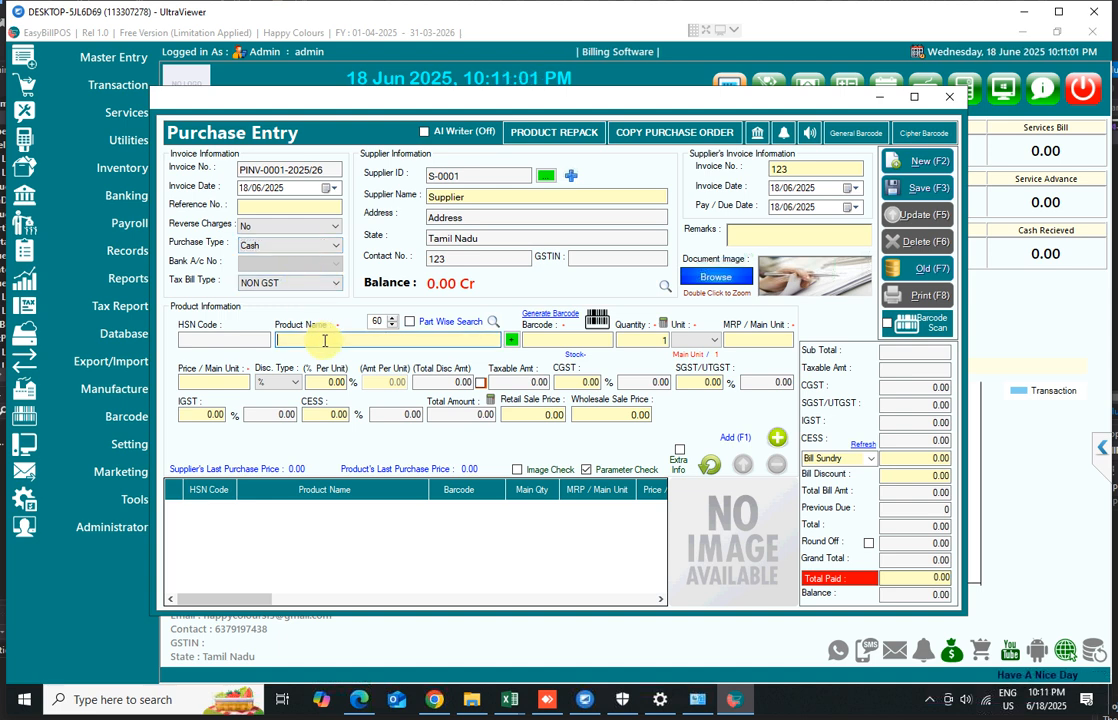
text(p)
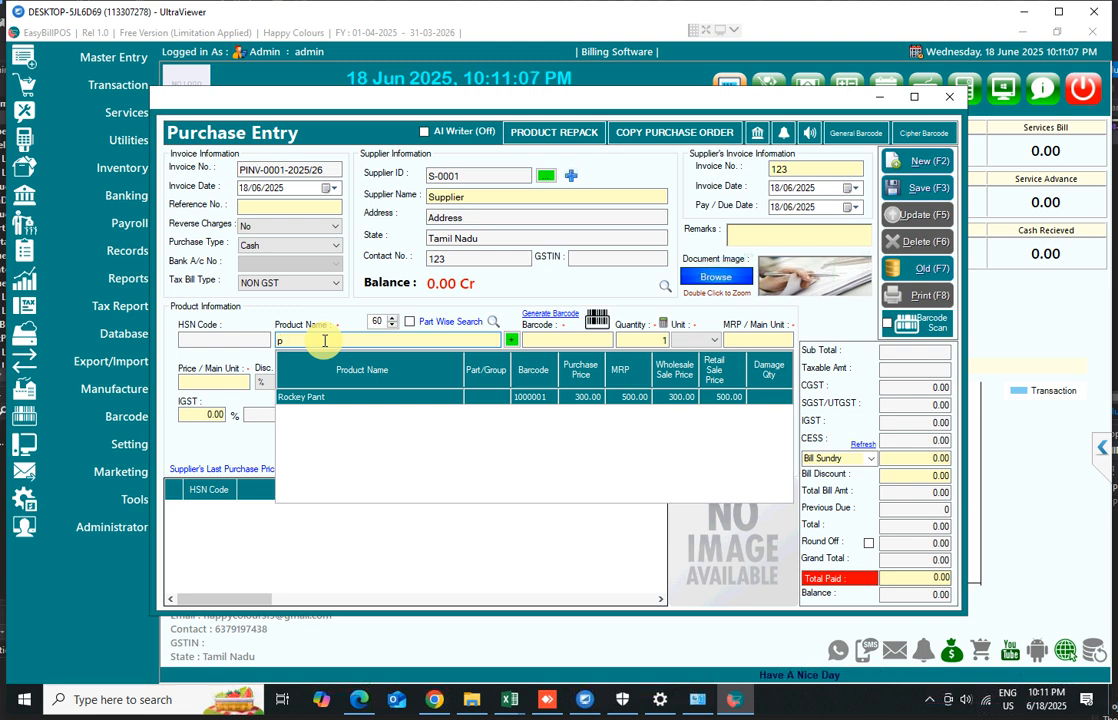
key(Return)
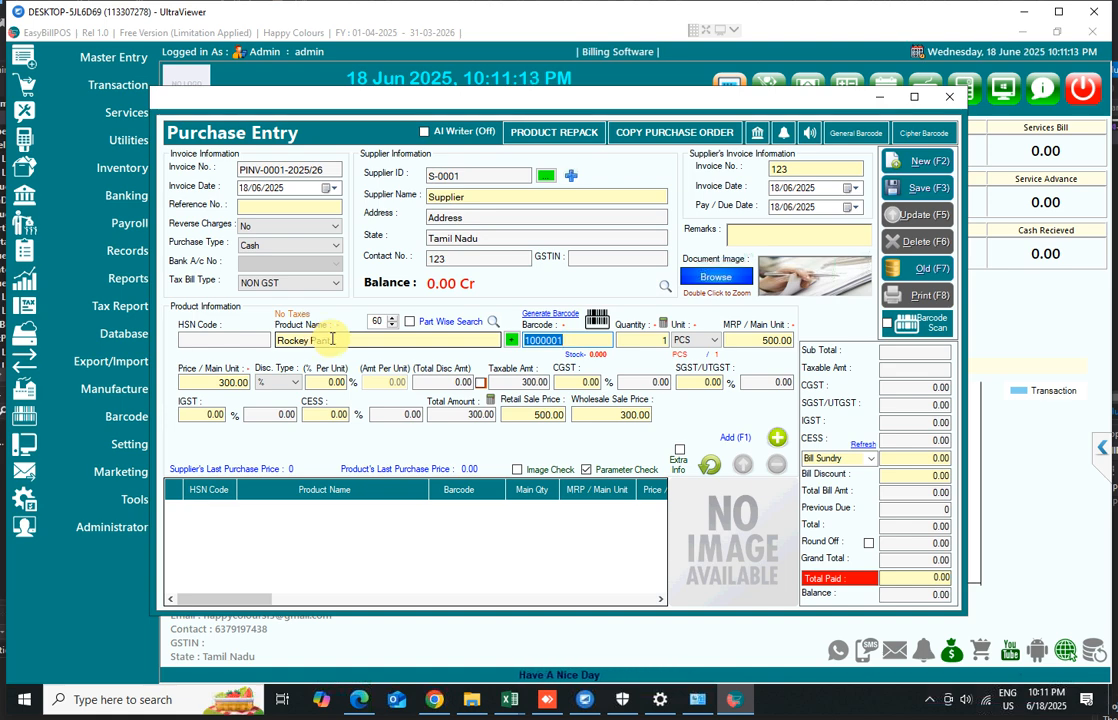
click(540, 316)
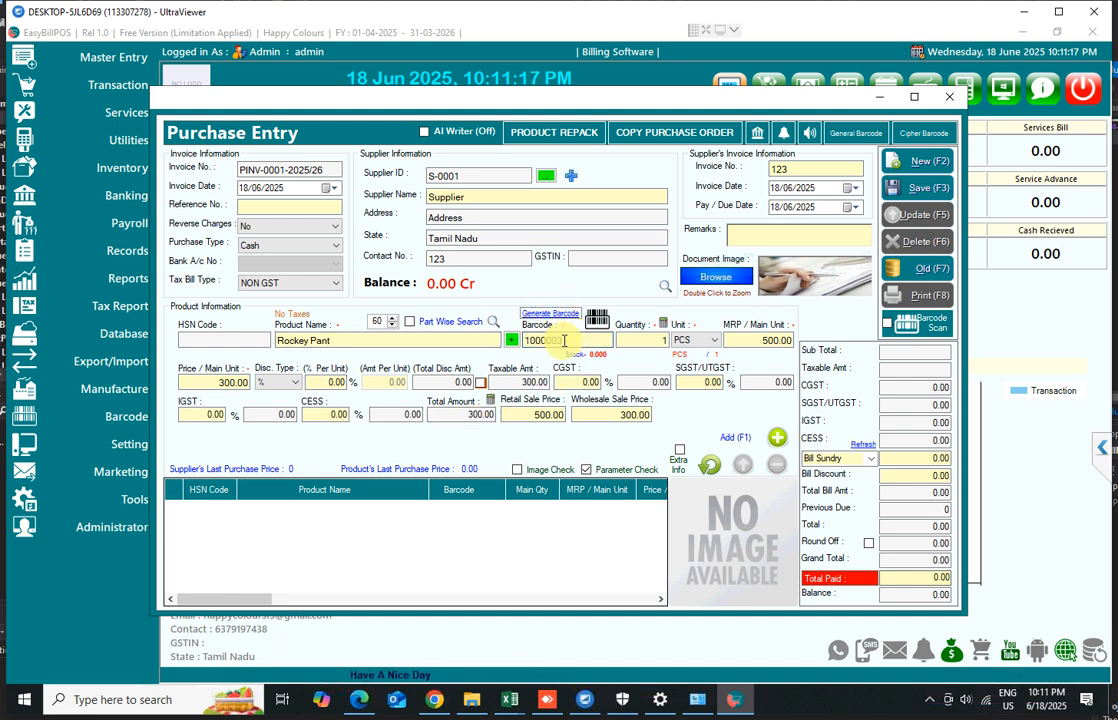
click(574, 341)
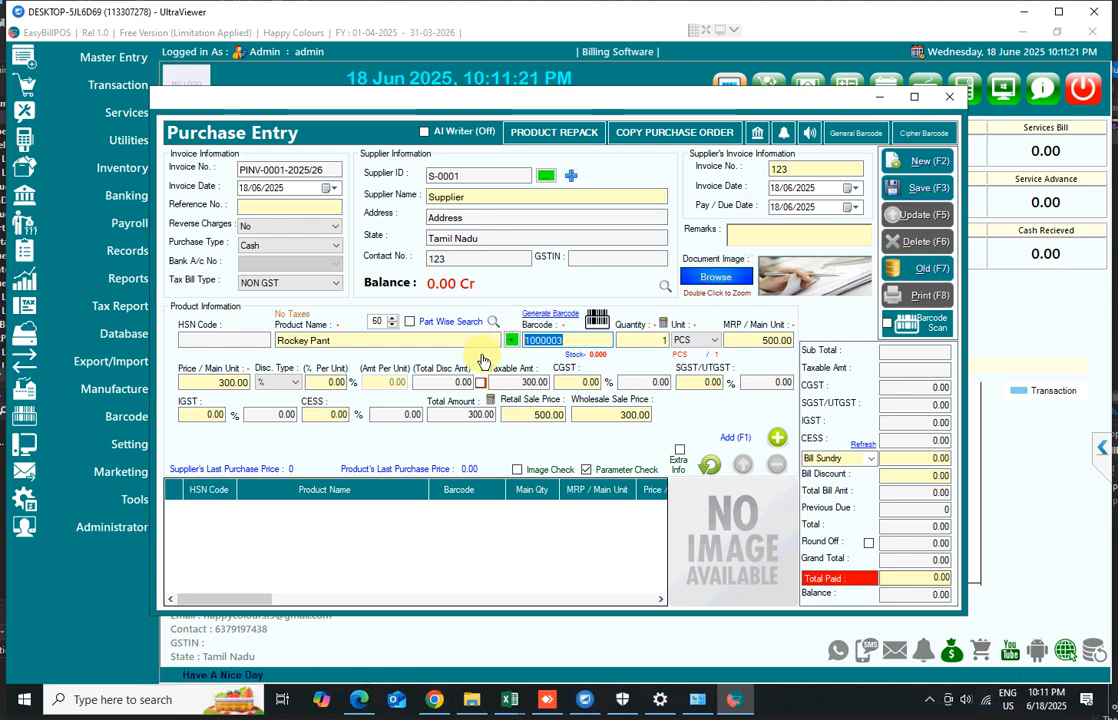
Clear the product line and select Rockey Pant again with its original barcode
click(316, 340)
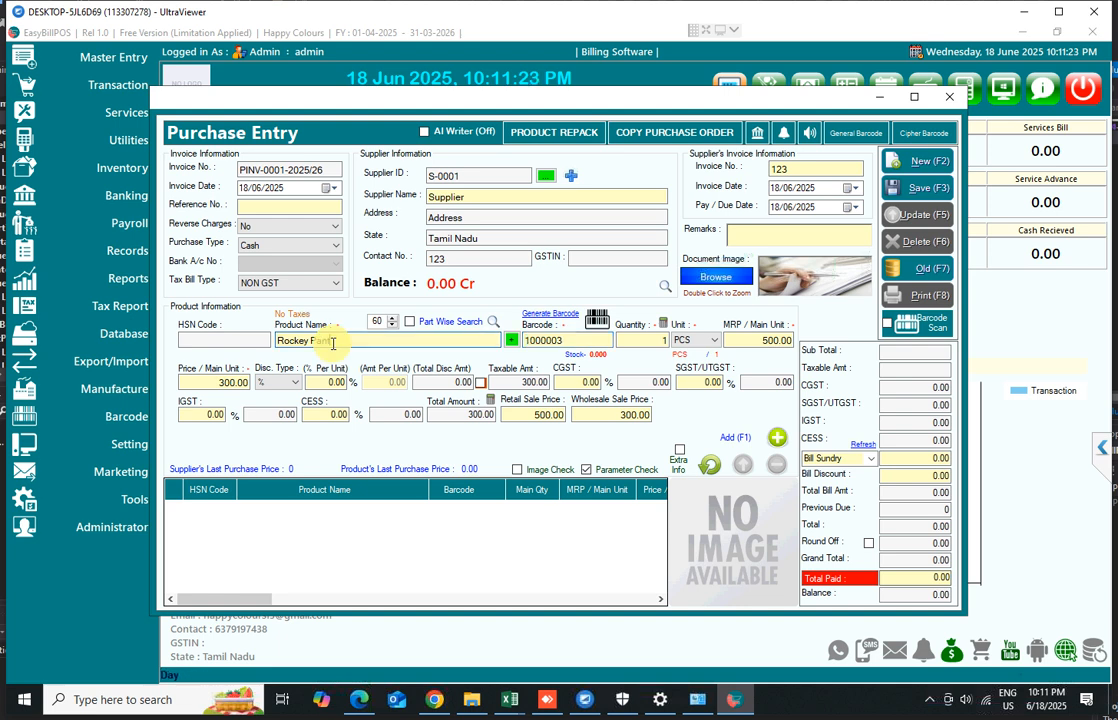
click(709, 464)
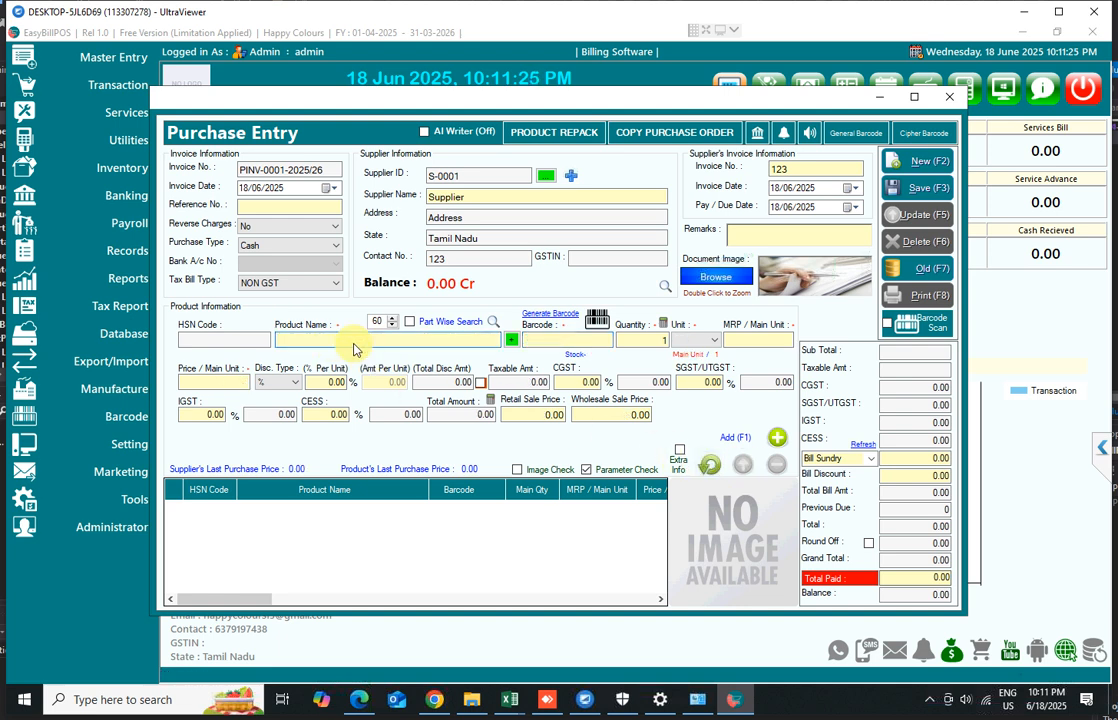
text(re)
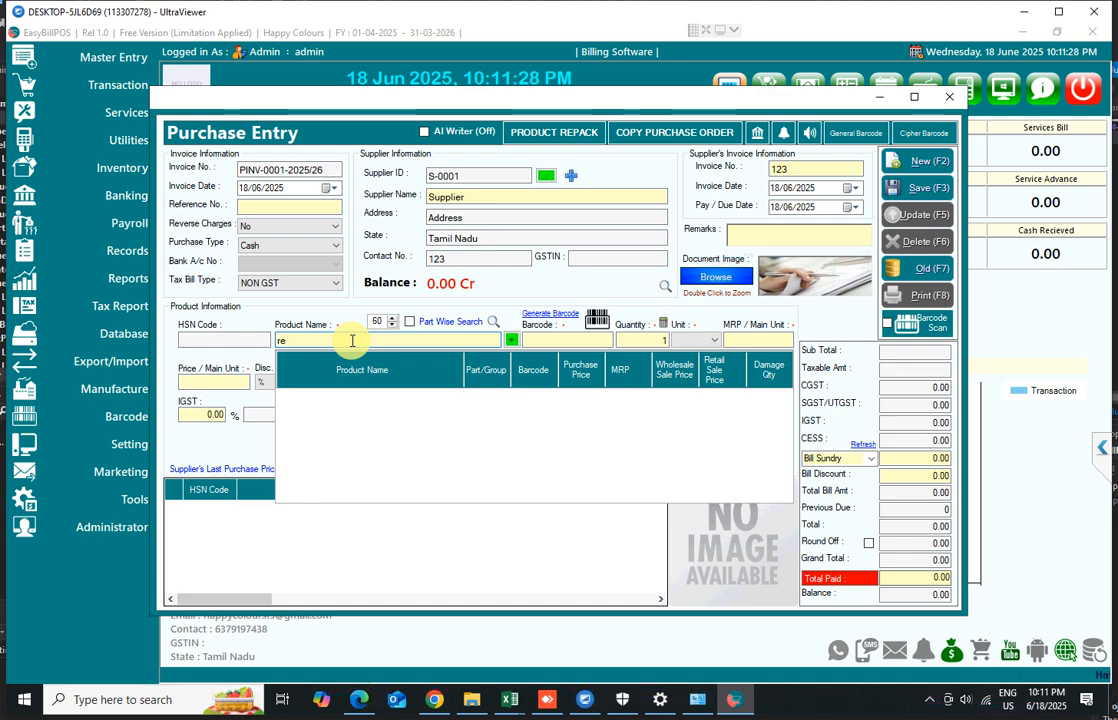
key(Return)
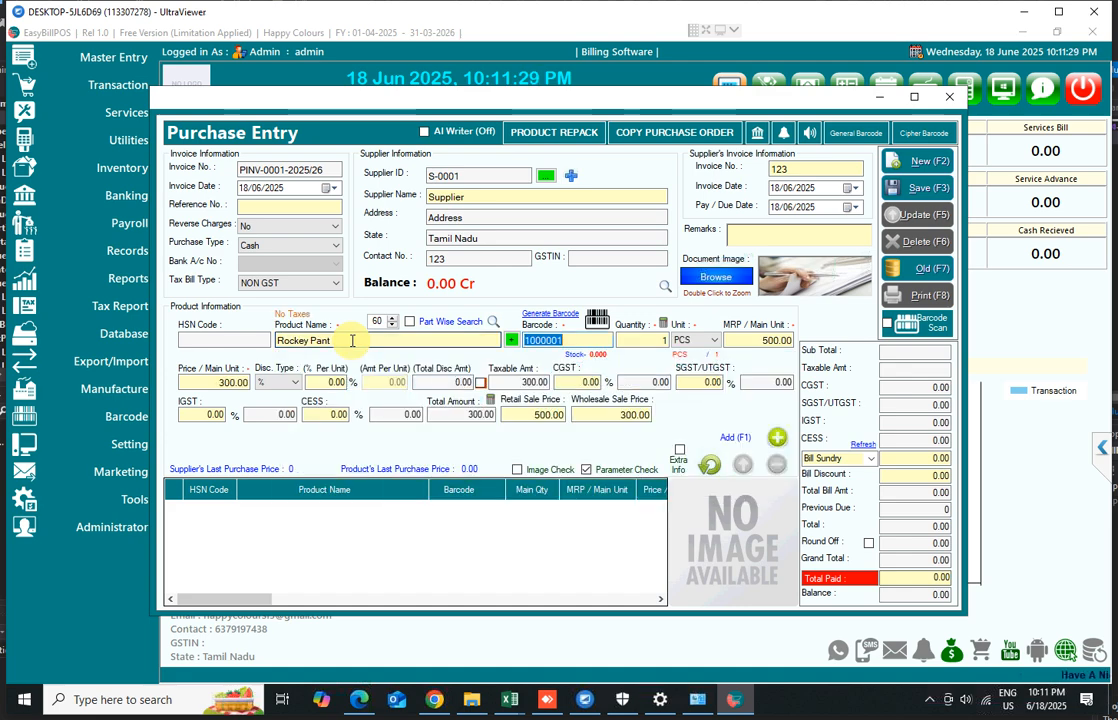
key(Return)
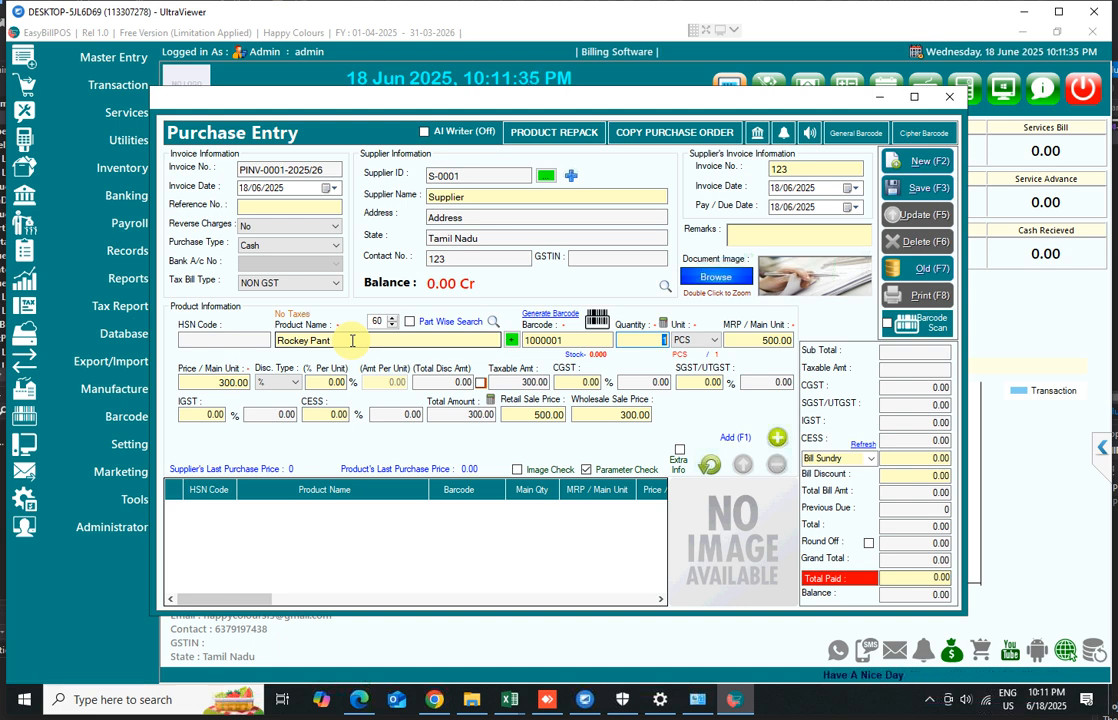
Set the purchase quantity of Rockey Pant to 20
text(10)
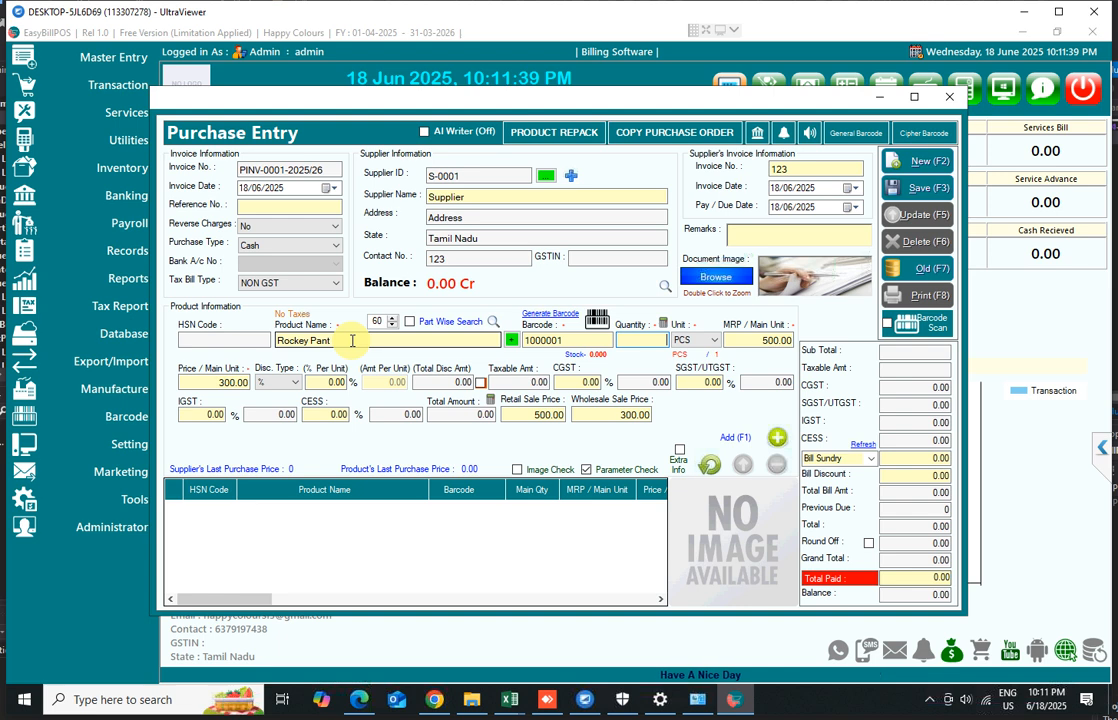
key(BackSpace)
key(BackSpace)
text(20)
key(Return)
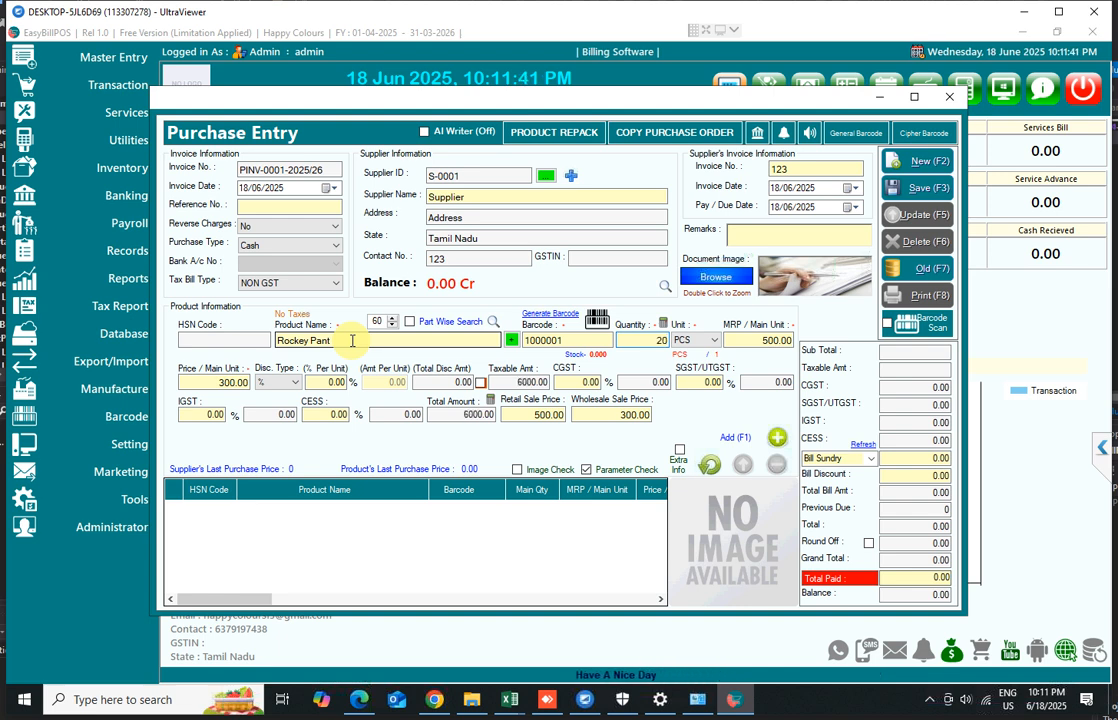
Set the MRP per unit of Rockey Pant to 490
key(Return)
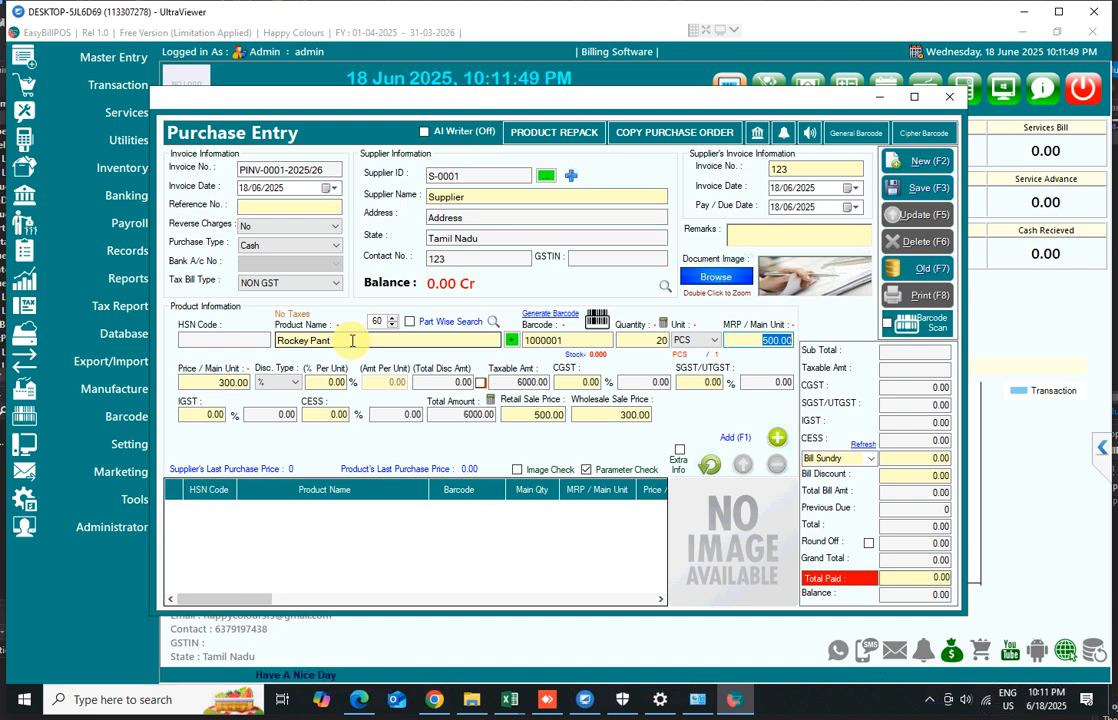
text(490)
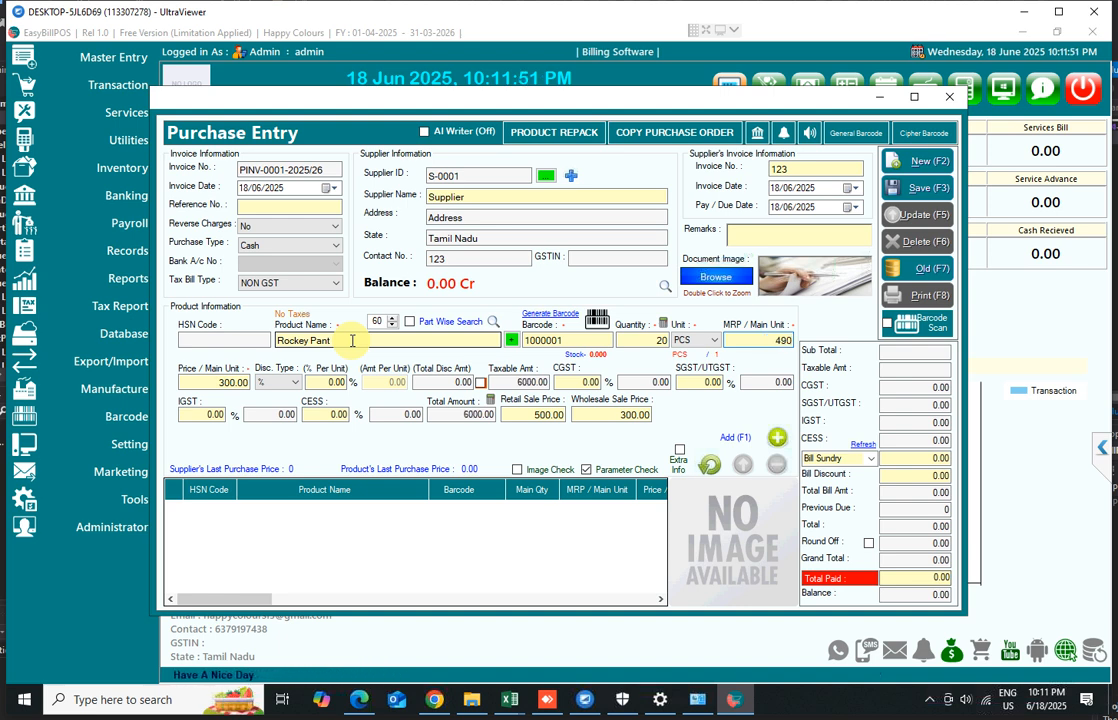
key(Return)
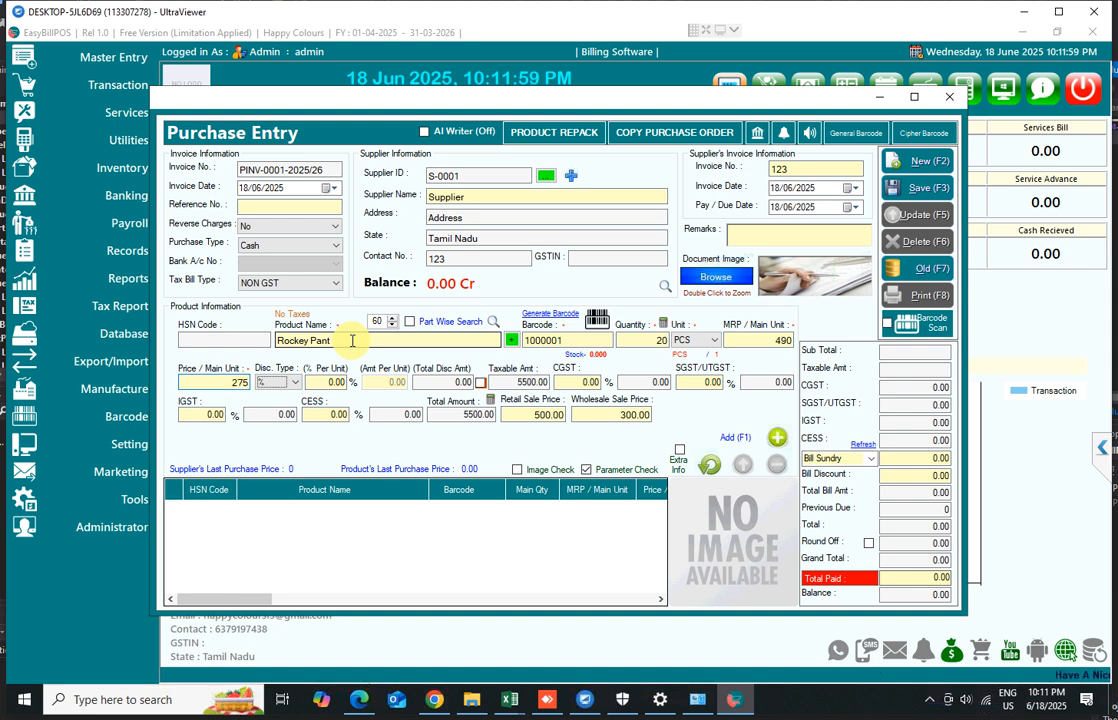
Set the retail sale price of Rockey Pant to 480
key(Return)
key(Return)
key(Return)
key(Return)
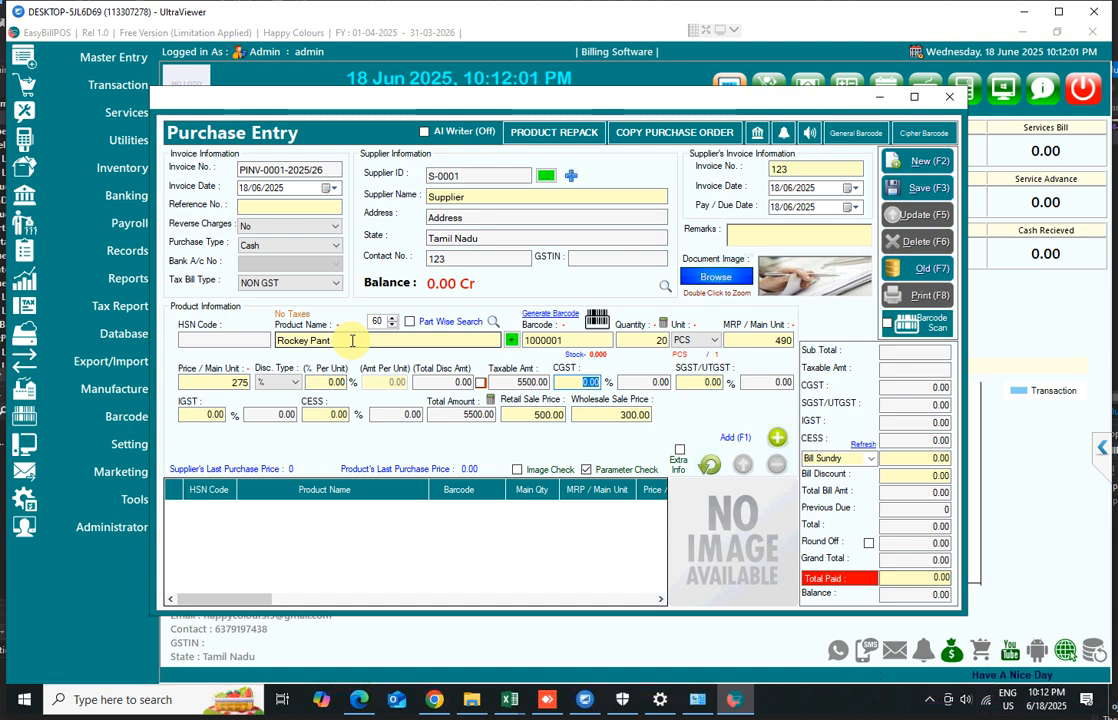
key(Return)
key(Return)
key(Return)
key(Return)
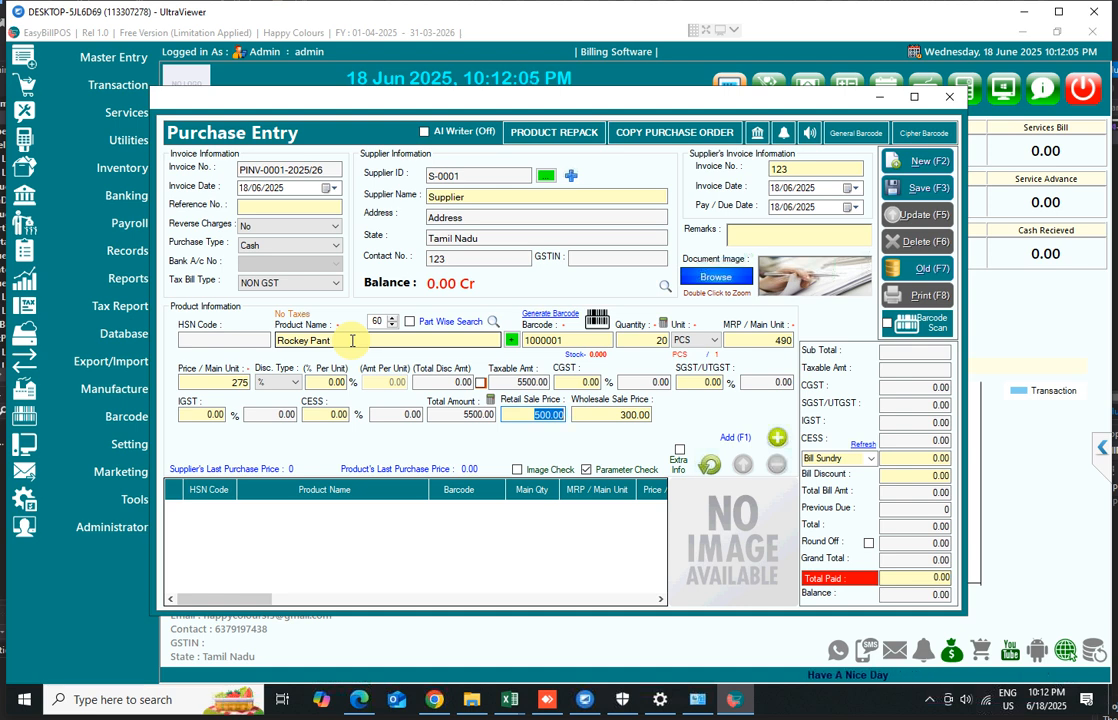
text(4)
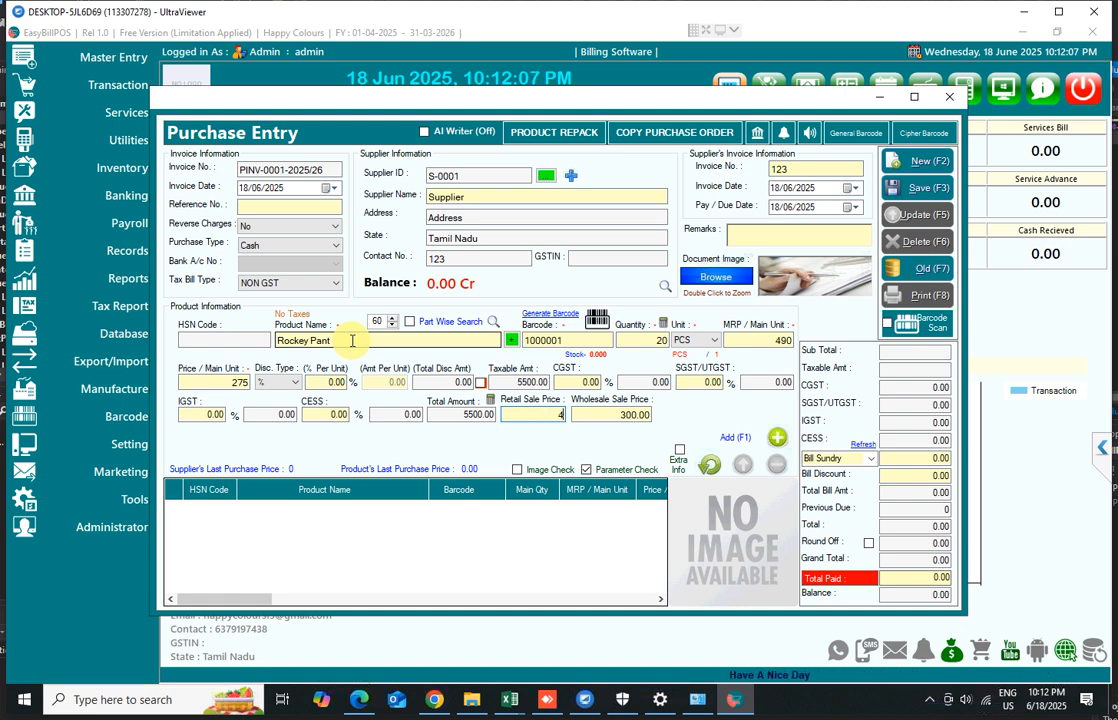
text(80)
key(Tab)
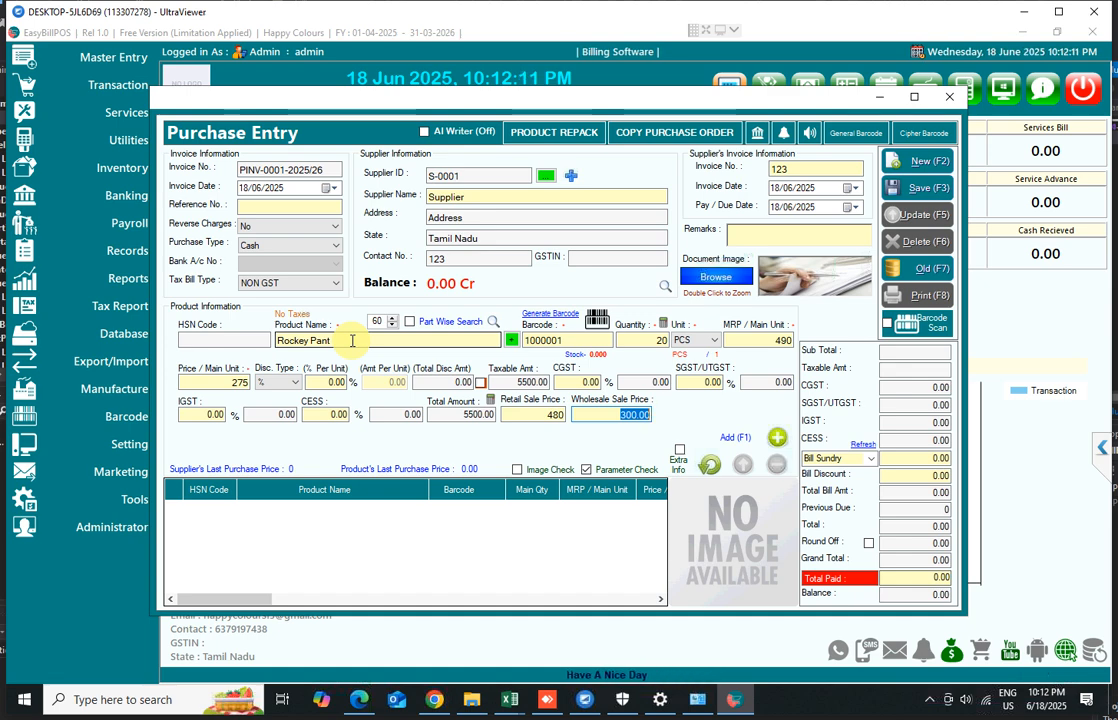
Set the wholesale sale price to 450 and add Rockey Pant to the purchase item list
text(450)
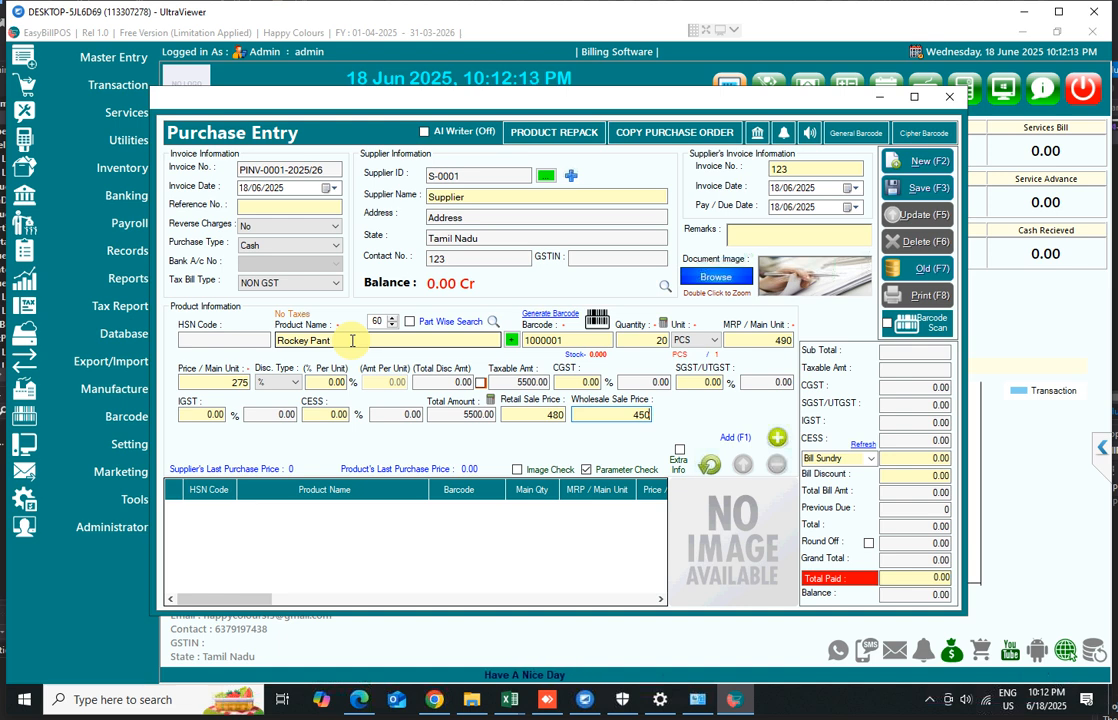
key(Tab)
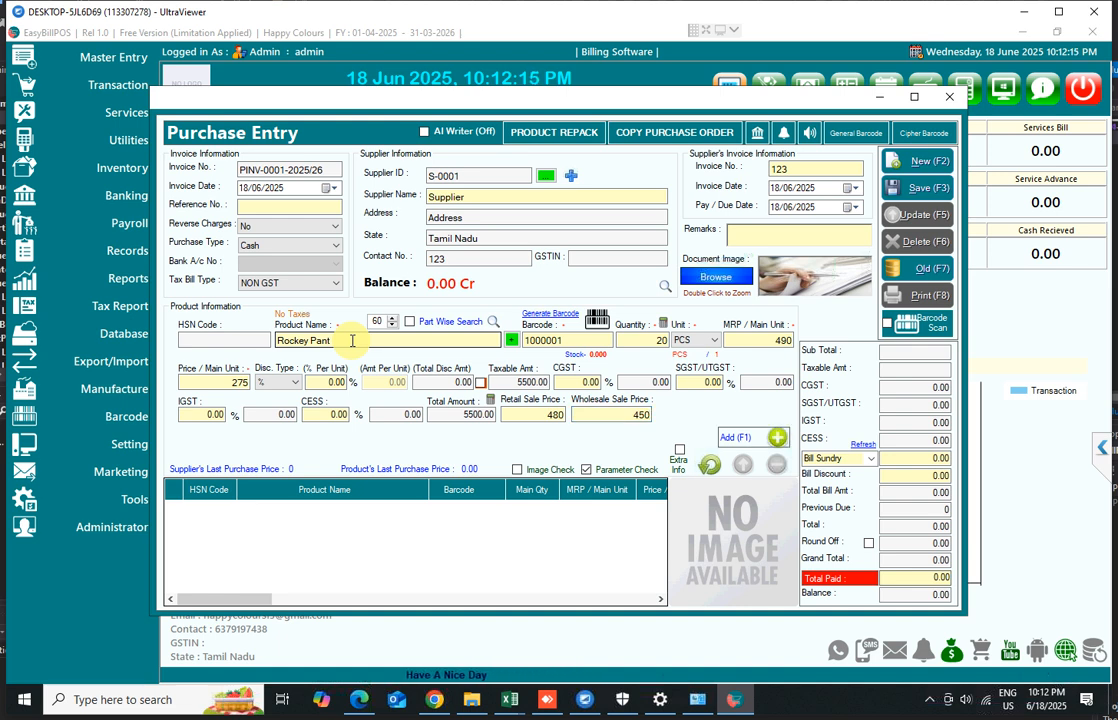
key(Return)
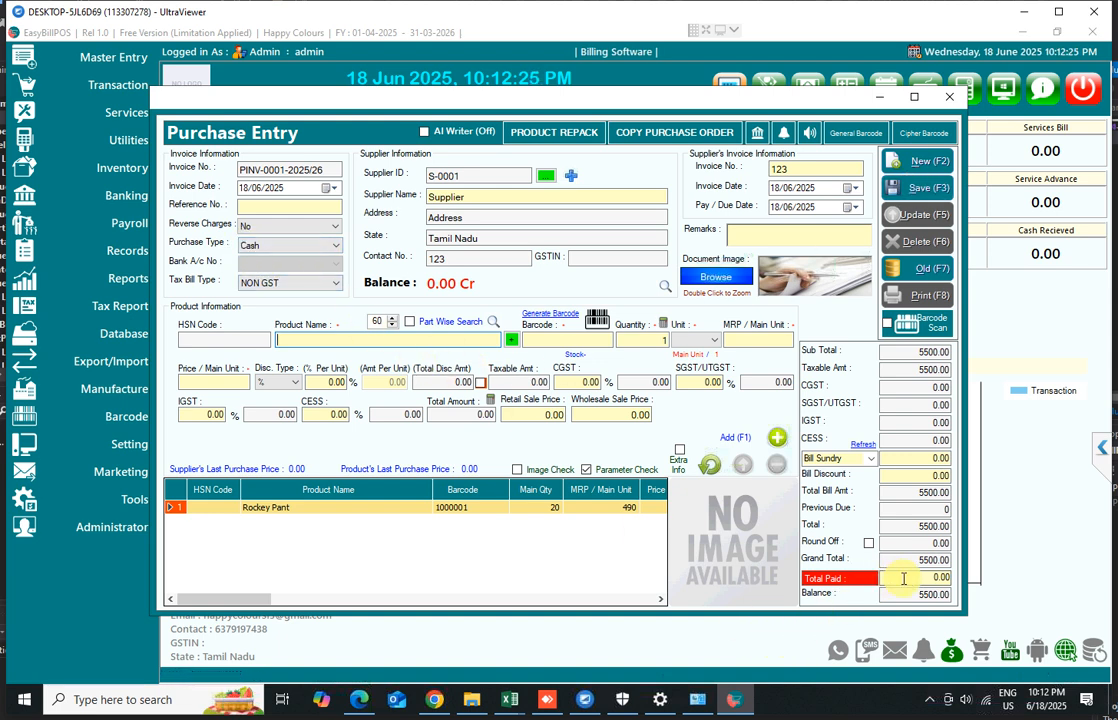
Enter 500 as the total paid amount and save the purchase entry
click(946, 596)
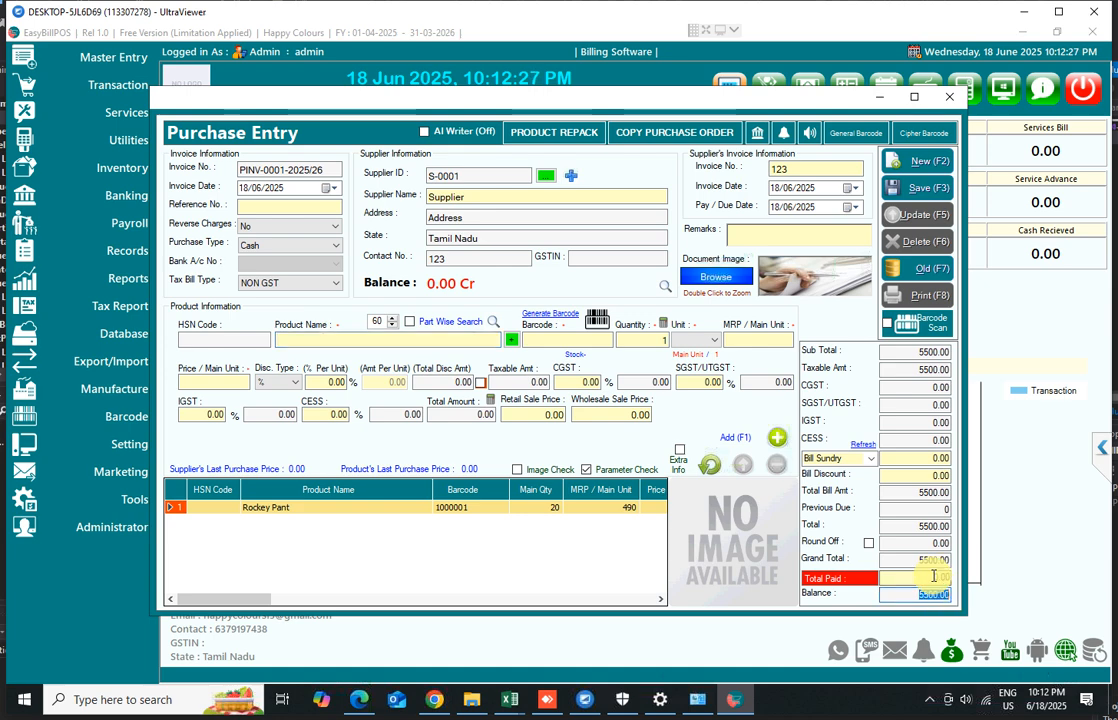
click(950, 579)
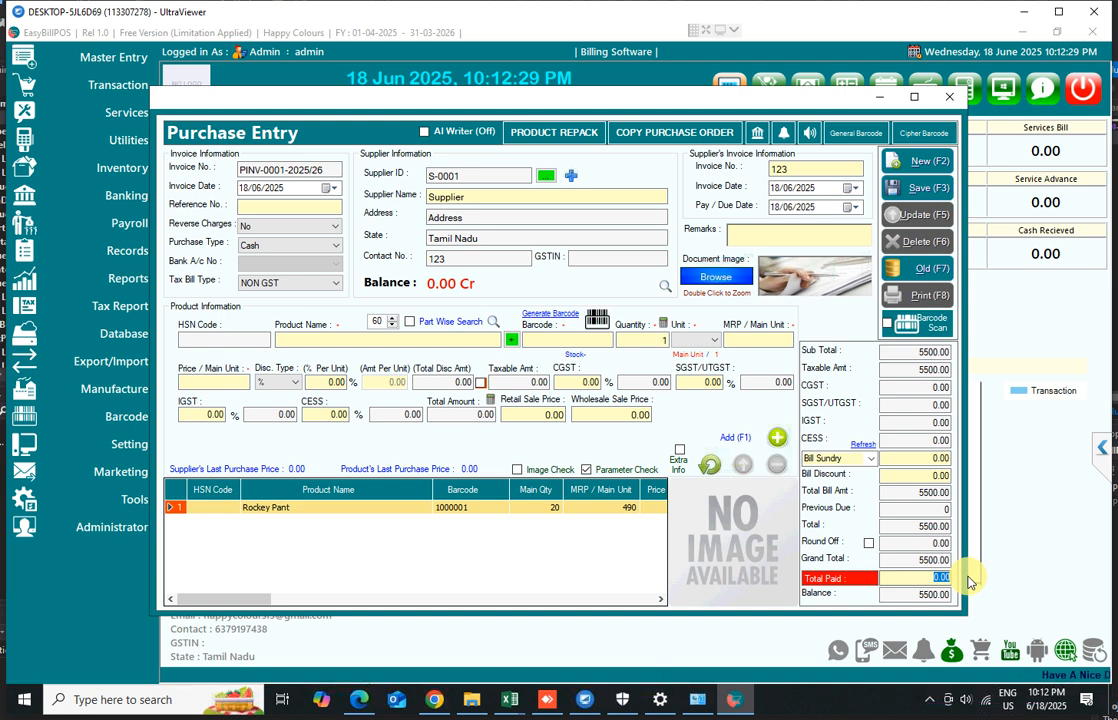
text(50)
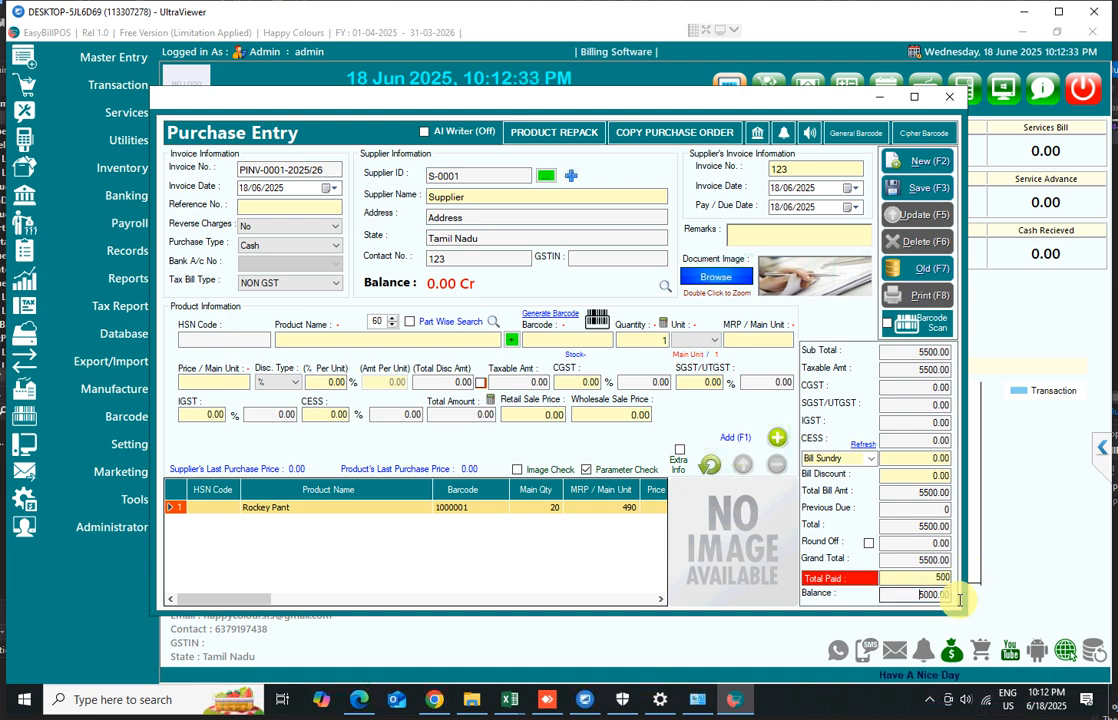
click(958, 598)
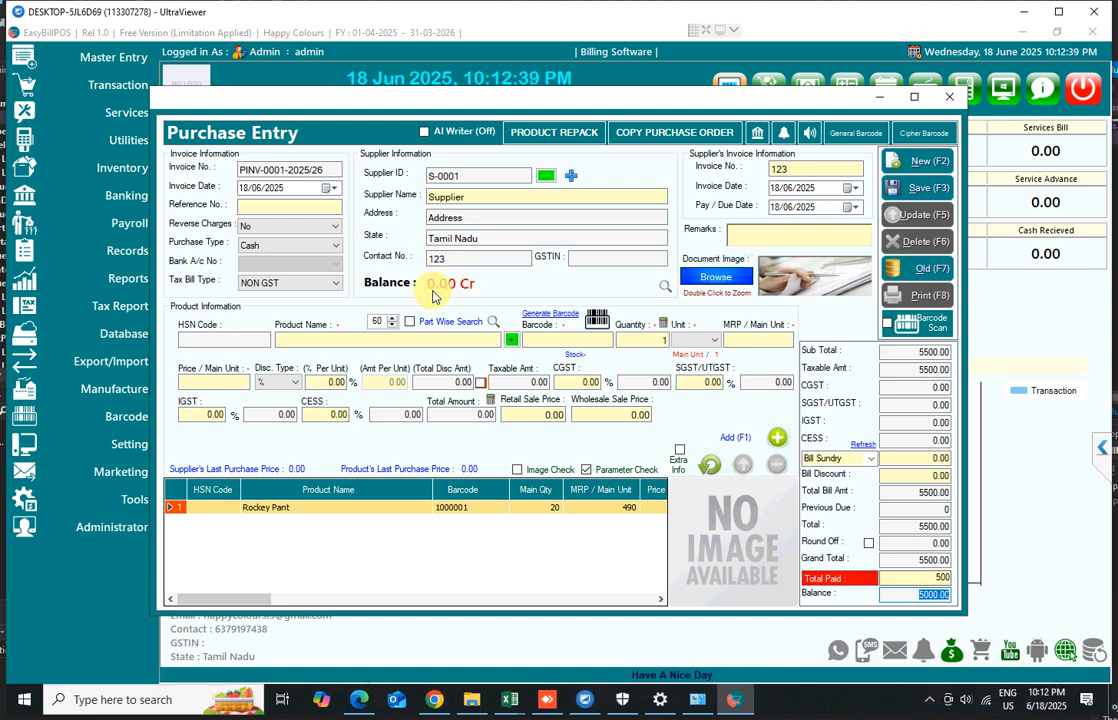
click(928, 192)
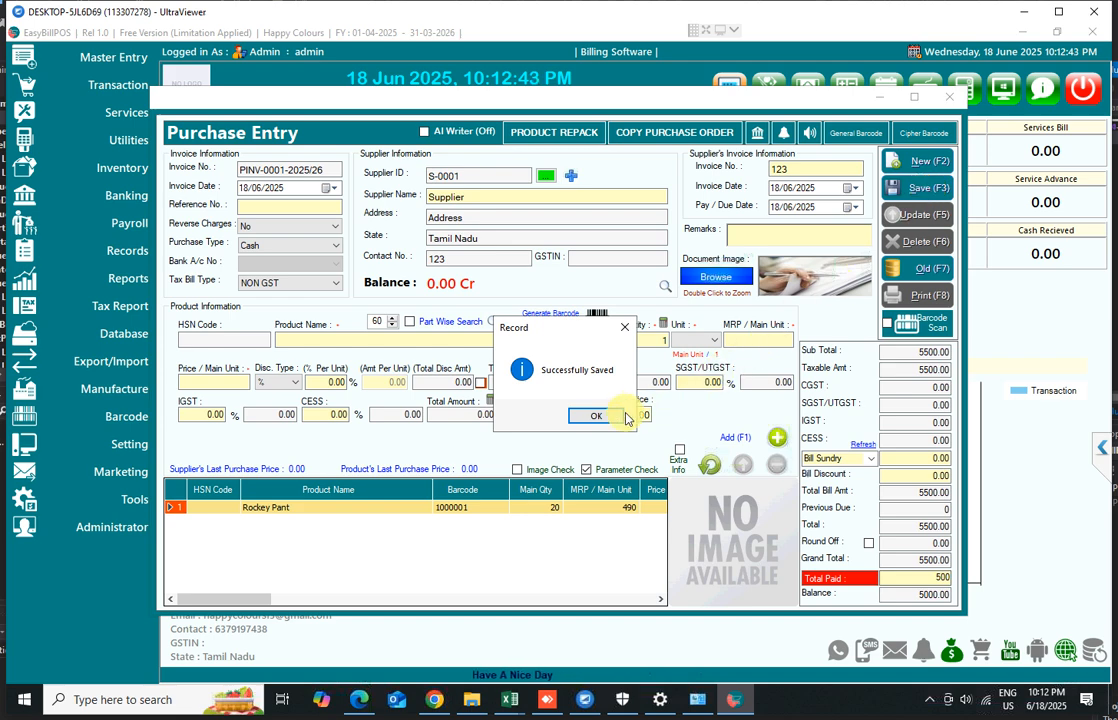
click(597, 419)
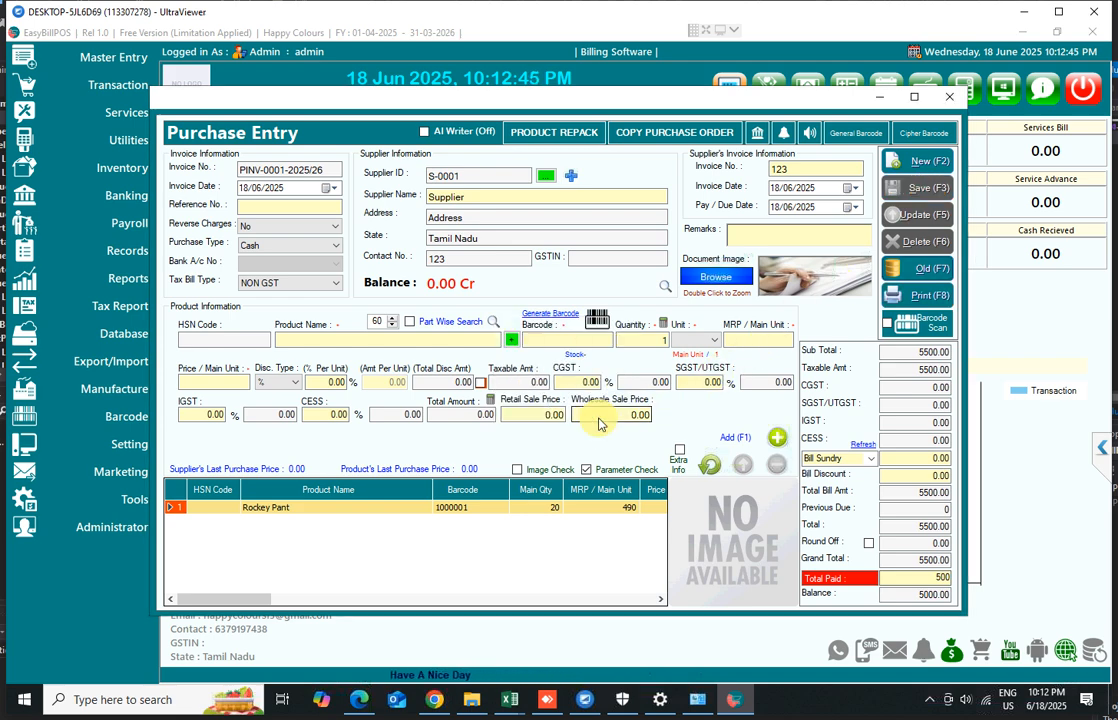
Start a new purchase entry and select Supplier as its supplier
click(926, 166)
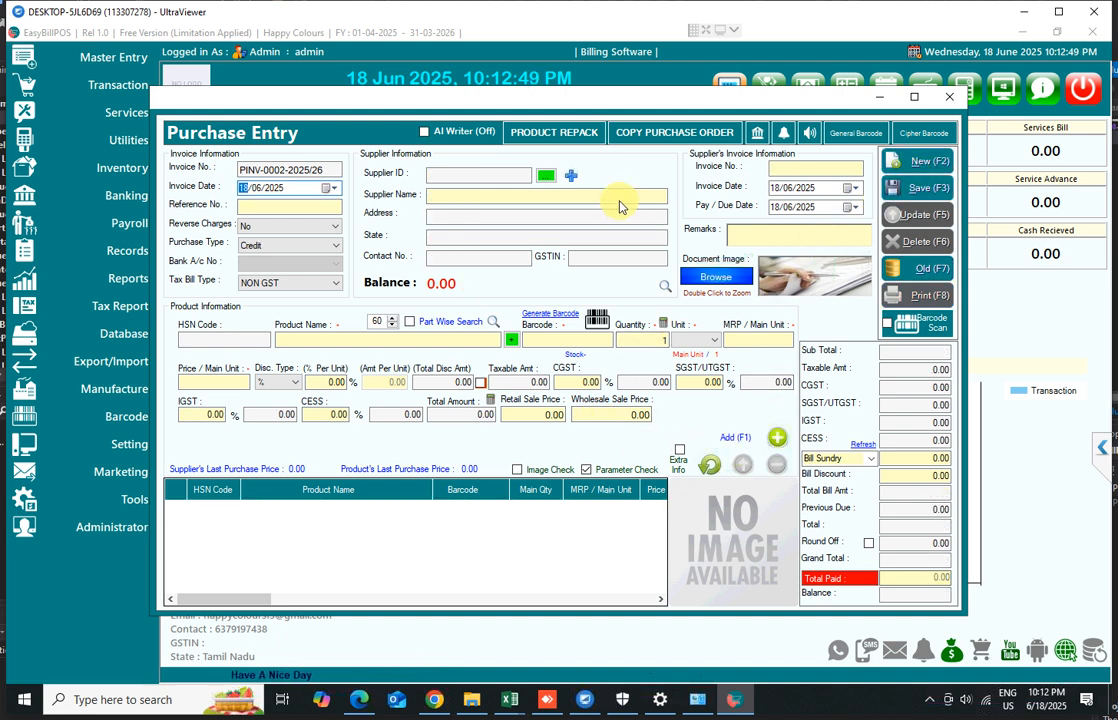
click(581, 193)
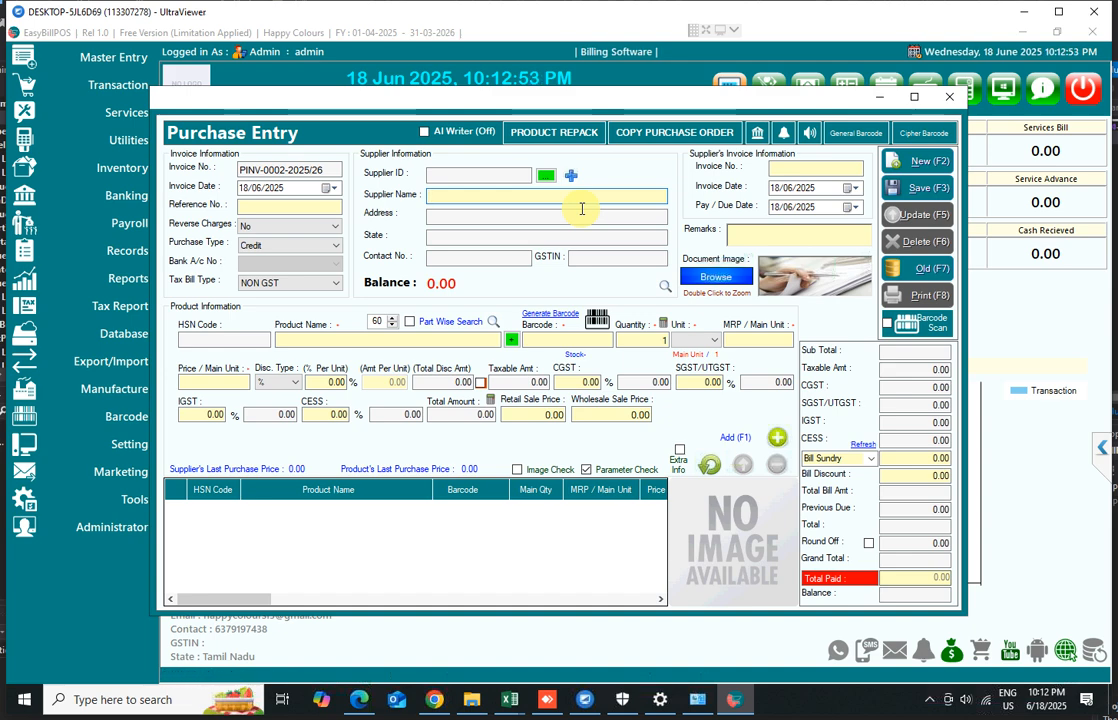
text(s)
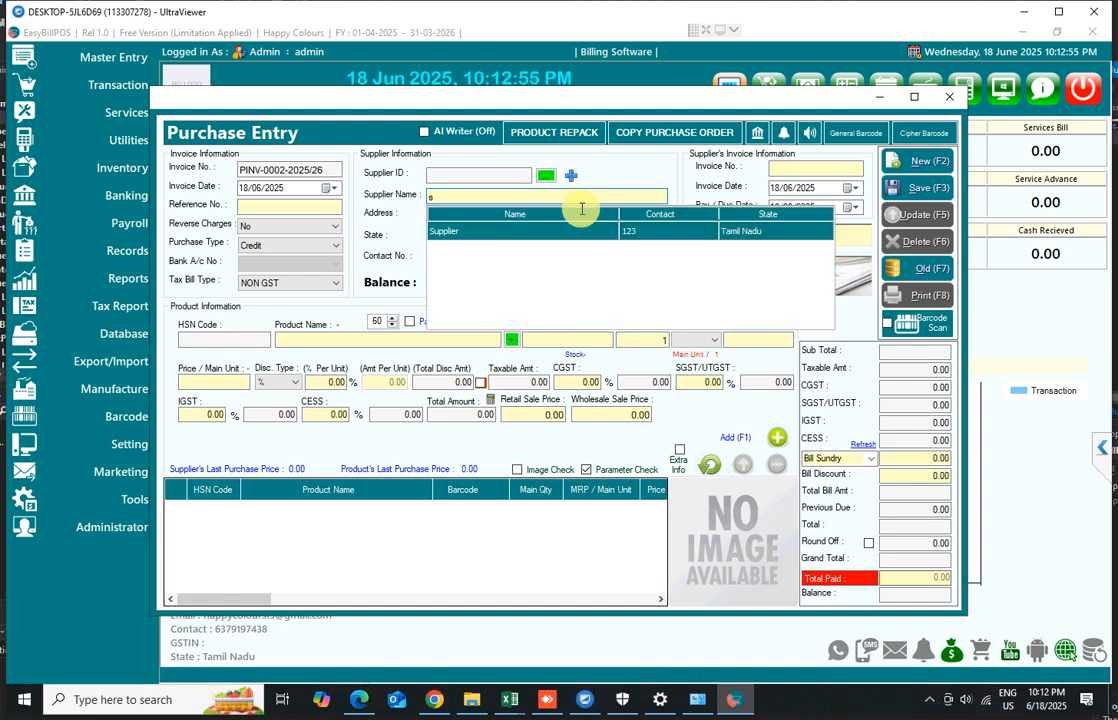
key(Return)
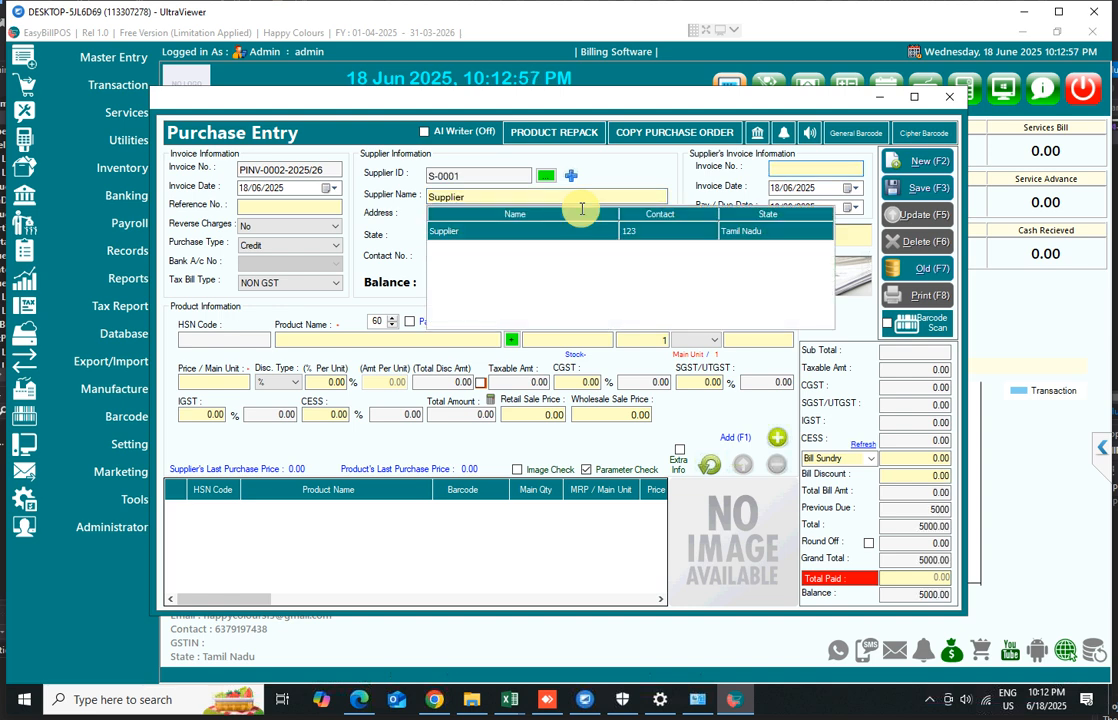
click(478, 341)
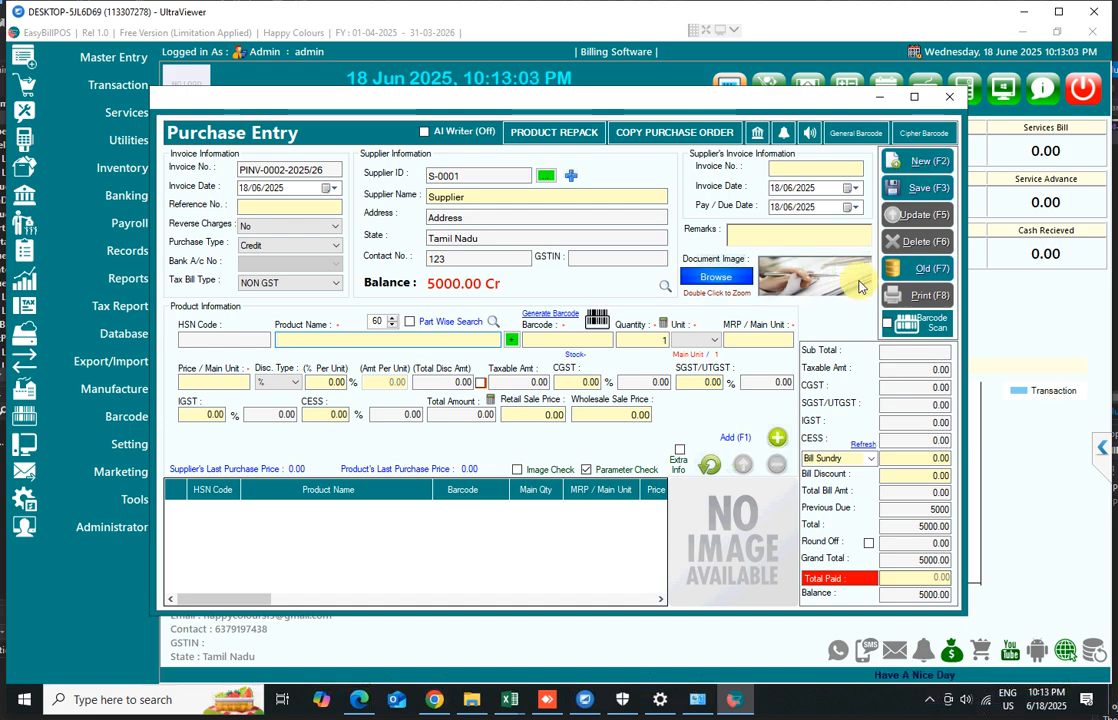
Reopen the saved purchase PINV-0001-2025/26 and preview its barcode labels with the Double Size Dual (2 x 1) template
click(918, 272)
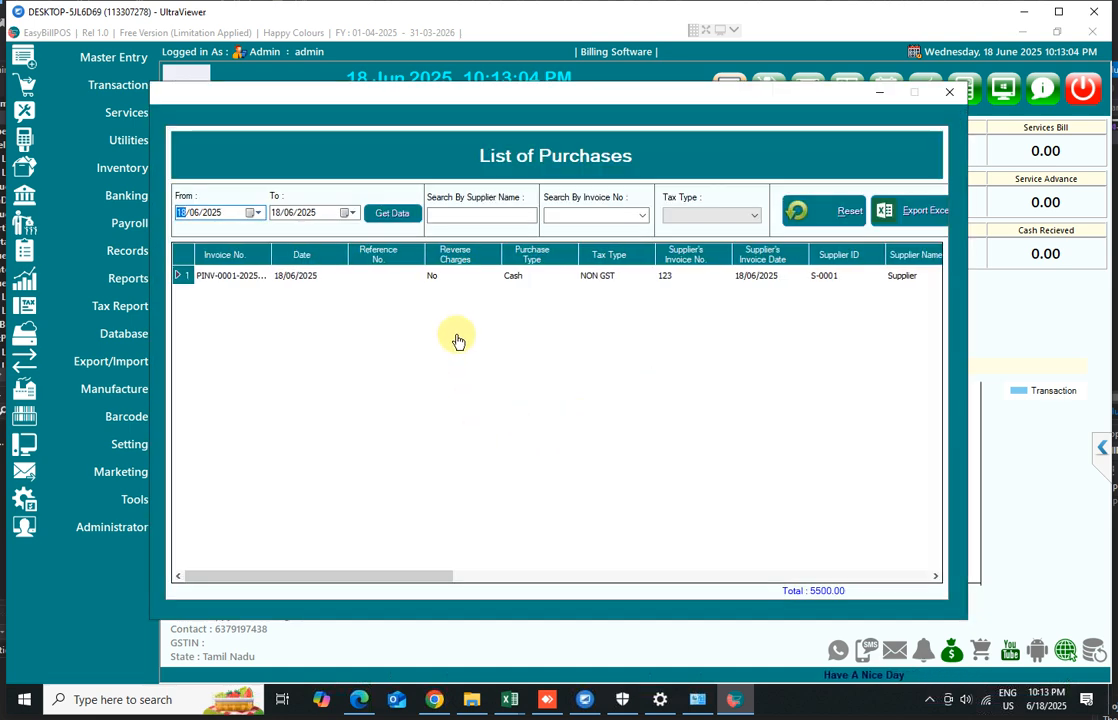
double_click(380, 285)
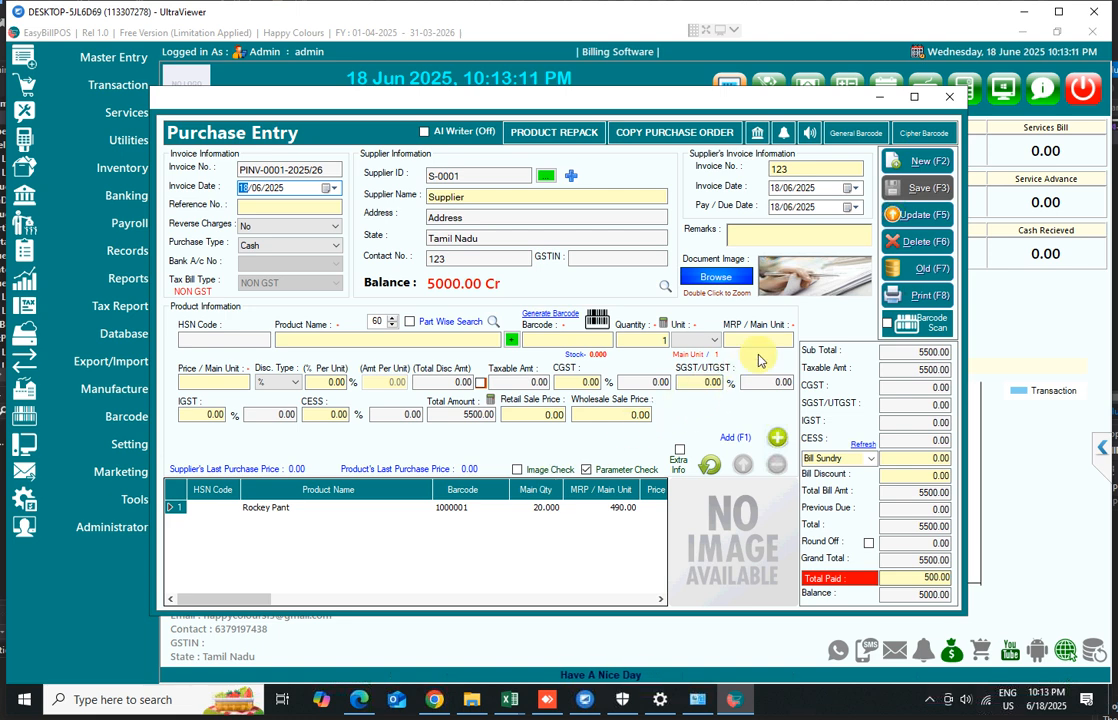
click(853, 142)
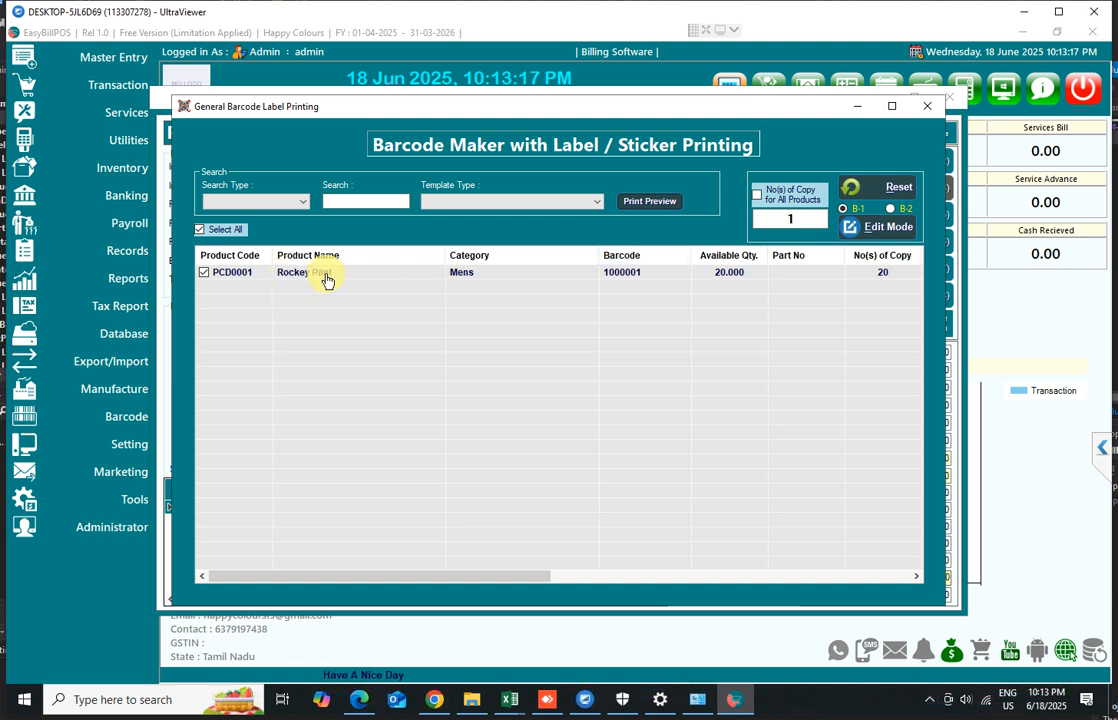
click(558, 201)
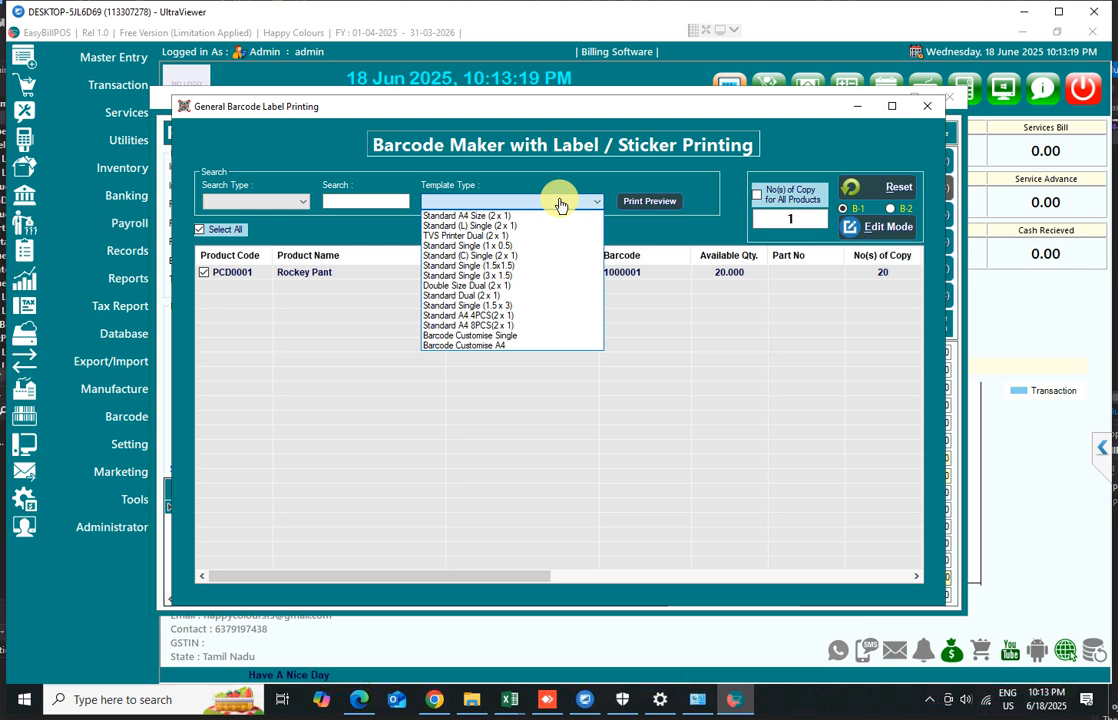
click(481, 290)
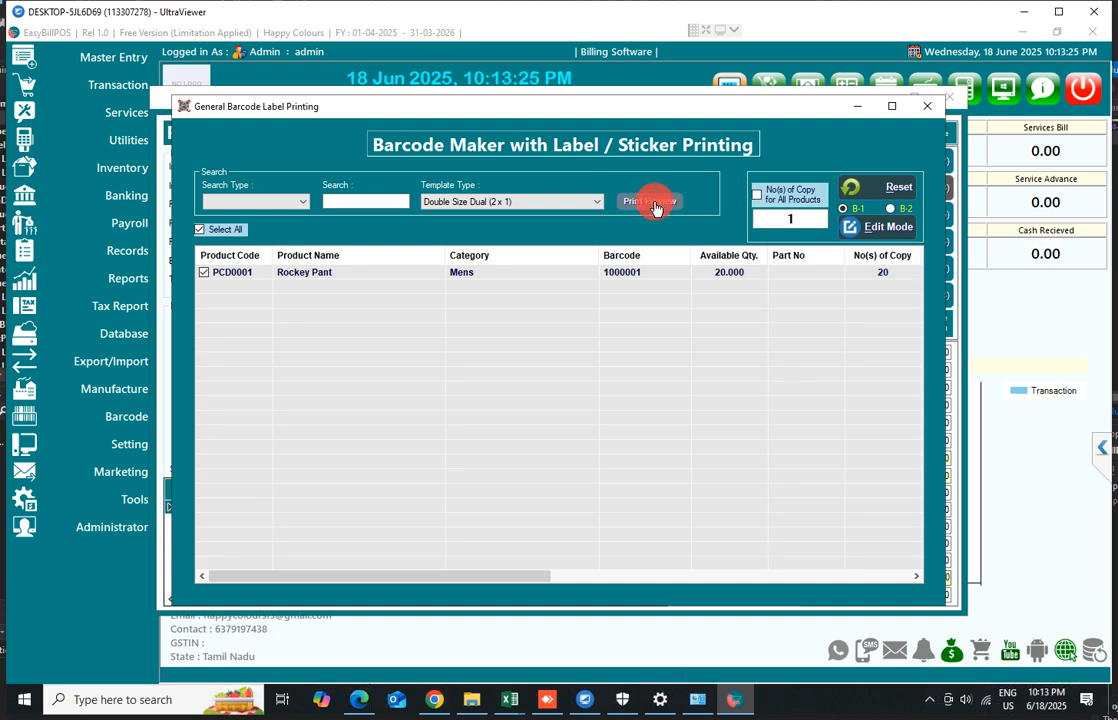
click(652, 203)
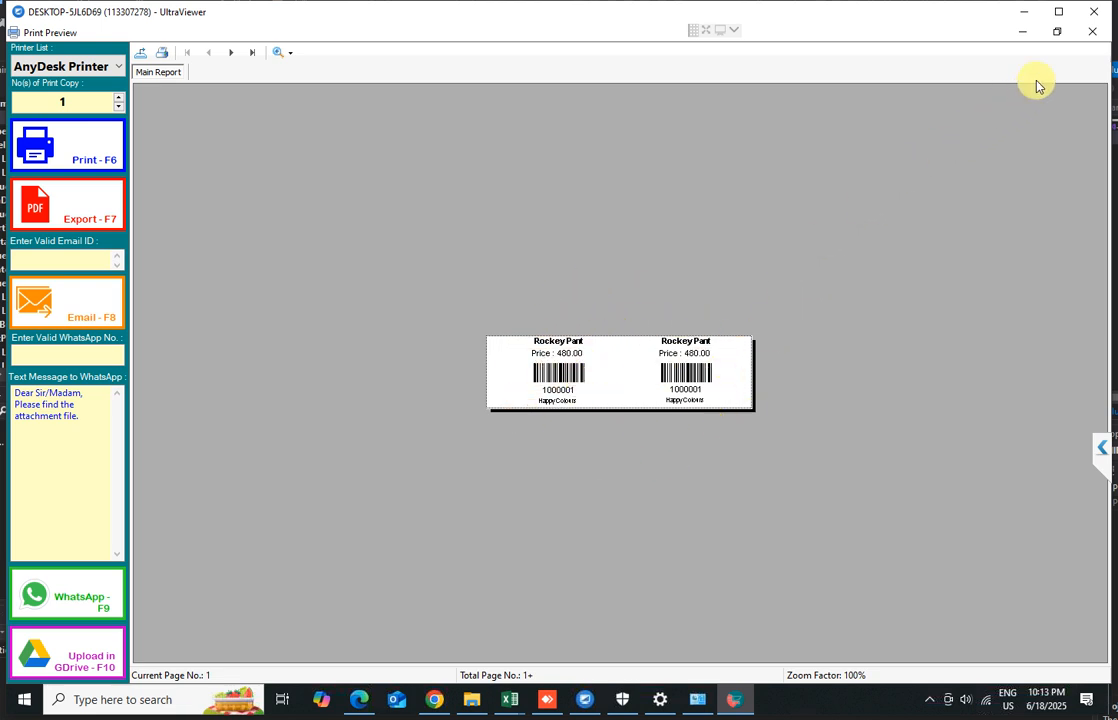
click(1088, 37)
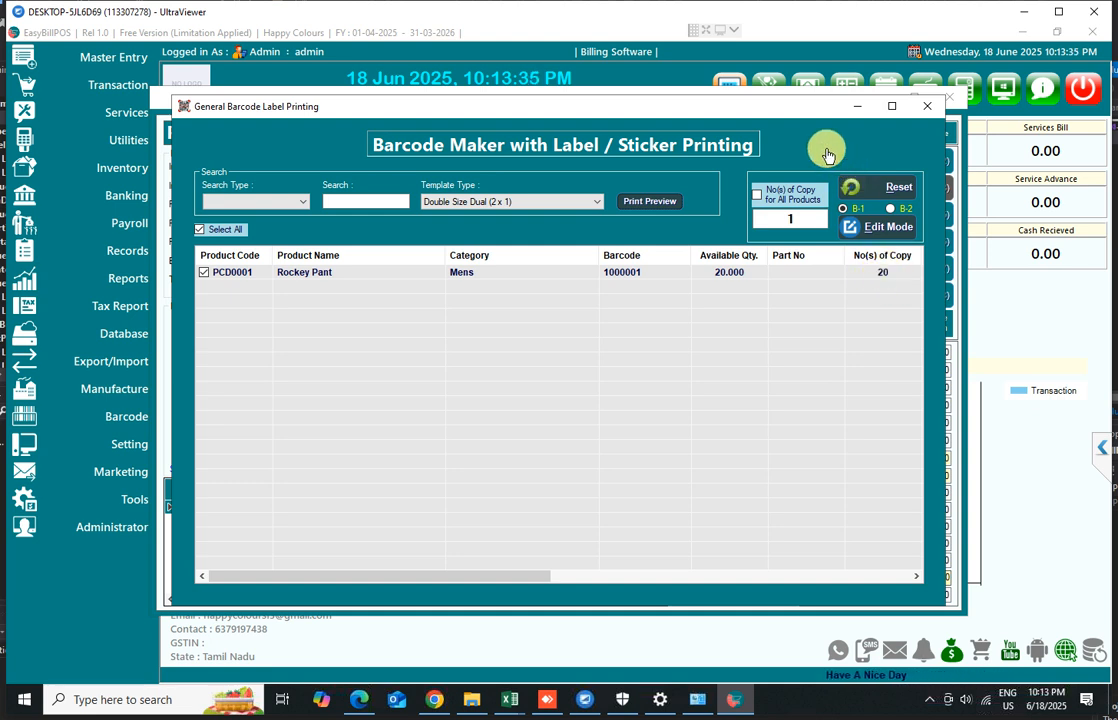
Preview the barcode labels again and page through the preview pages
drag(796, 108, 792, 600)
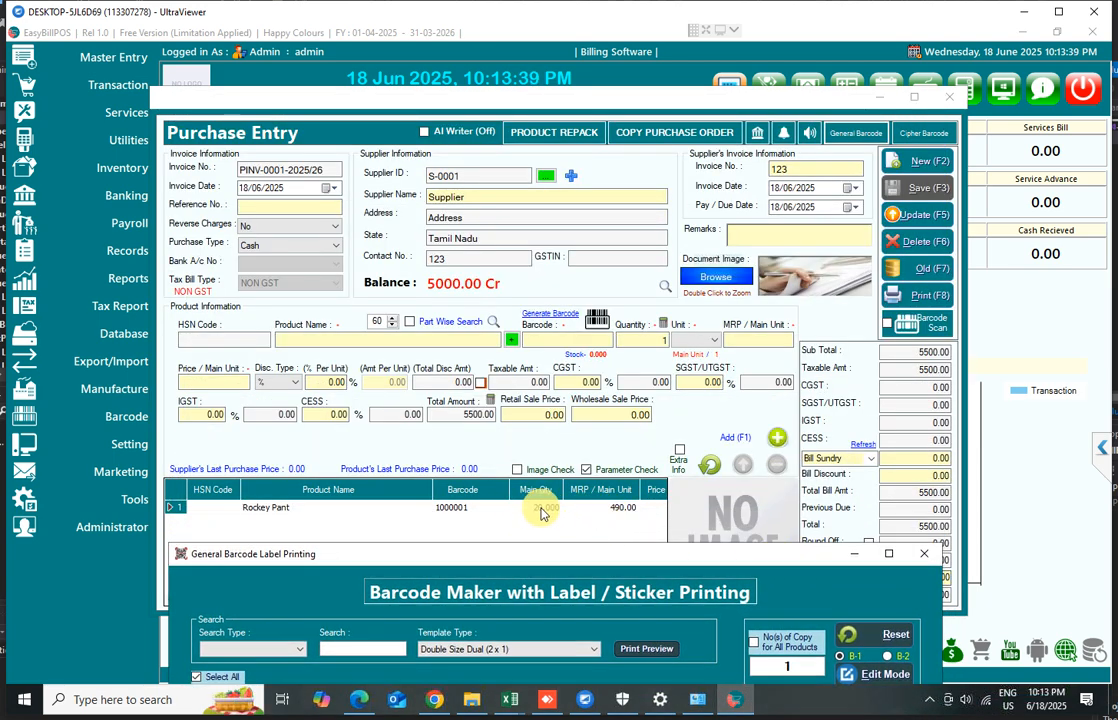
drag(674, 563, 679, 194)
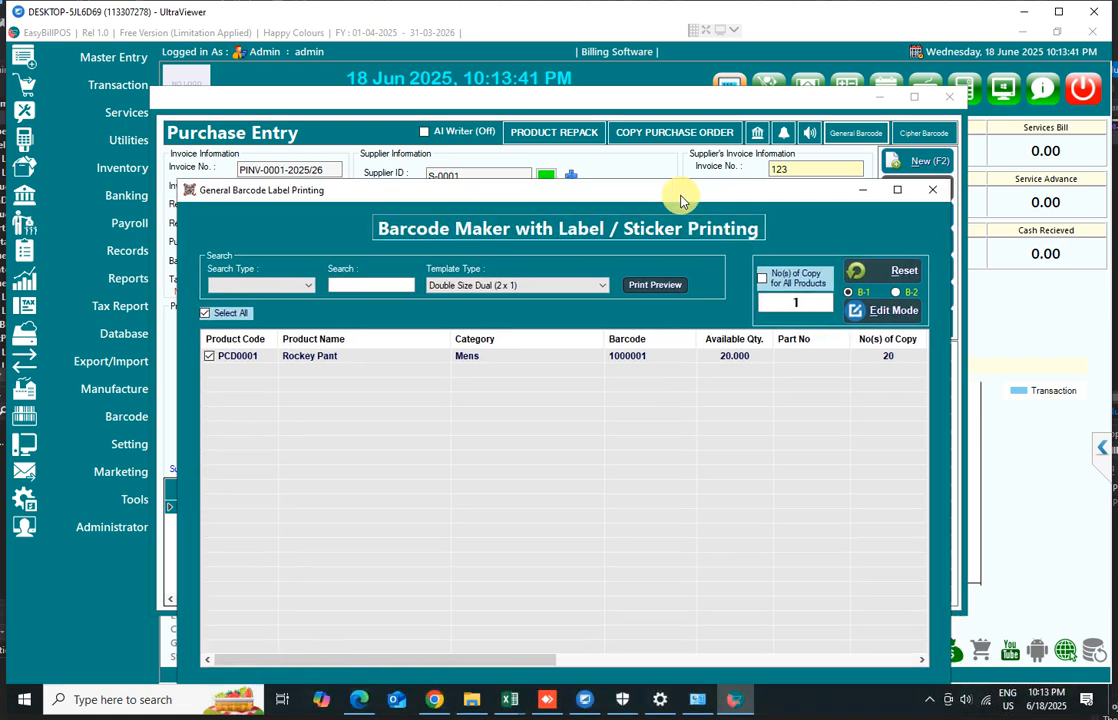
click(650, 284)
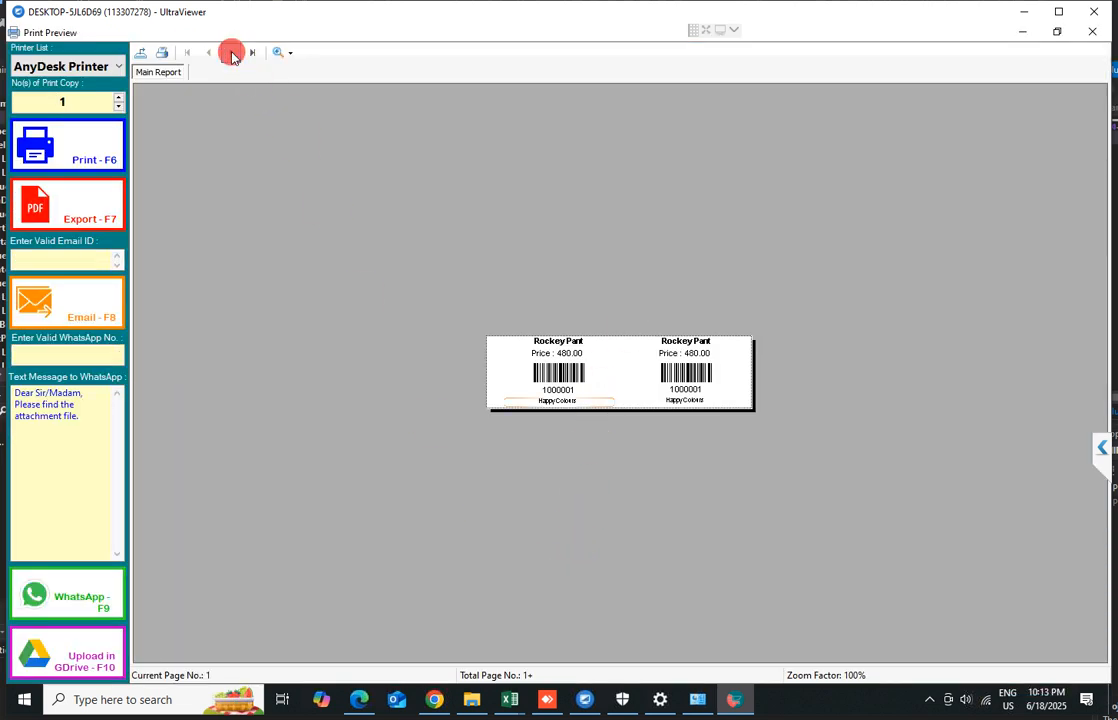
click(232, 54)
click(232, 54)
click(232, 54)
click(232, 54)
click(232, 54)
click(232, 54)
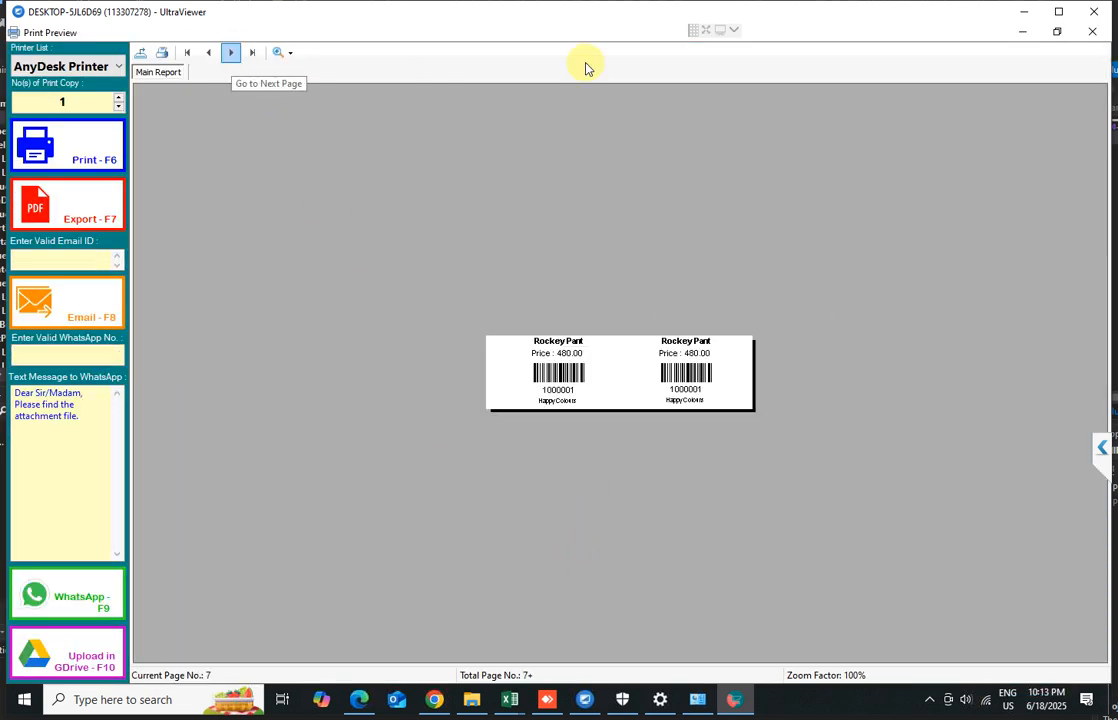
click(1090, 35)
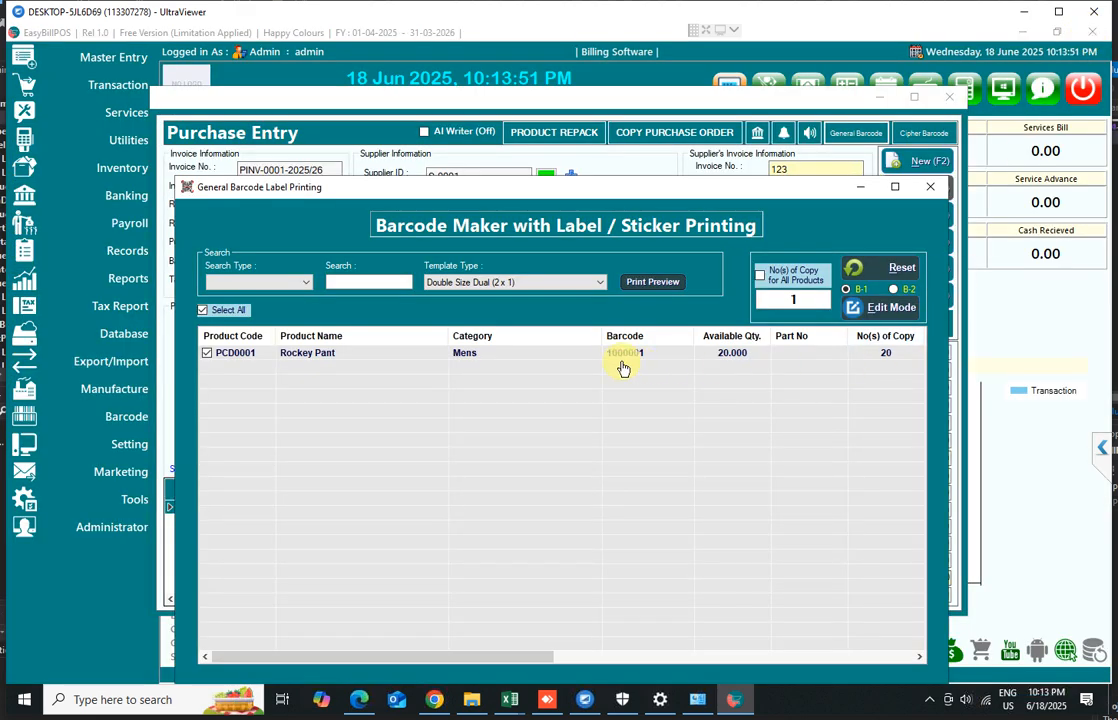
Set the label copies for Rockey Pant to 10, keep the product selected, and preview the labels
click(883, 358)
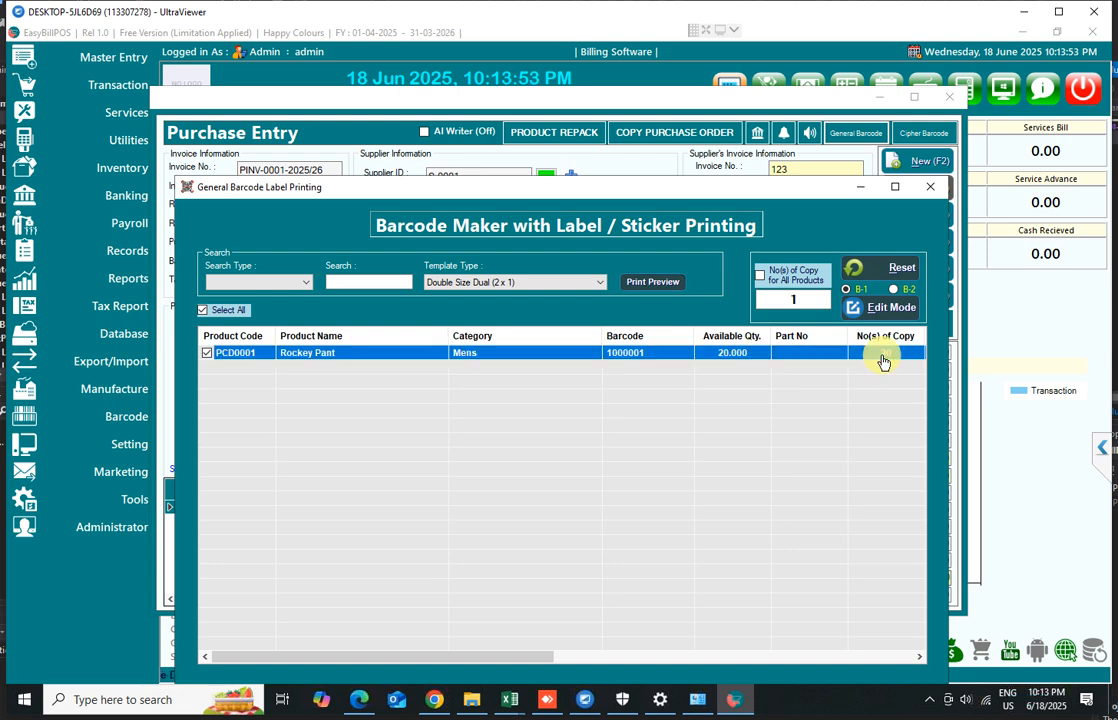
click(883, 355)
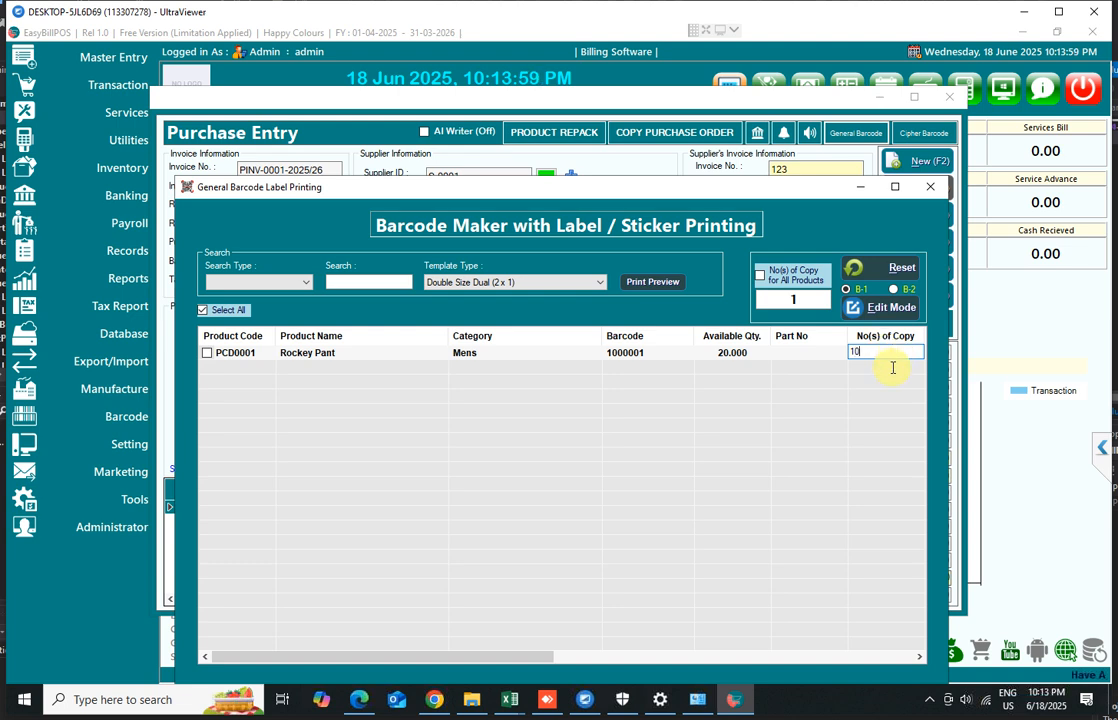
click(871, 374)
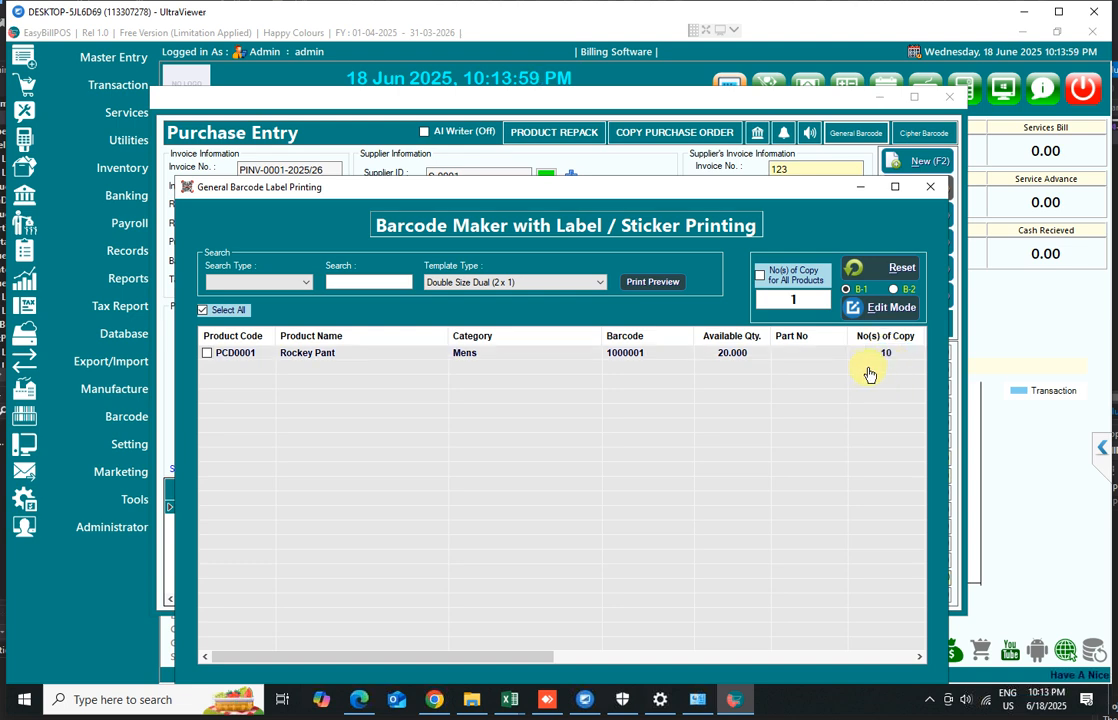
click(207, 355)
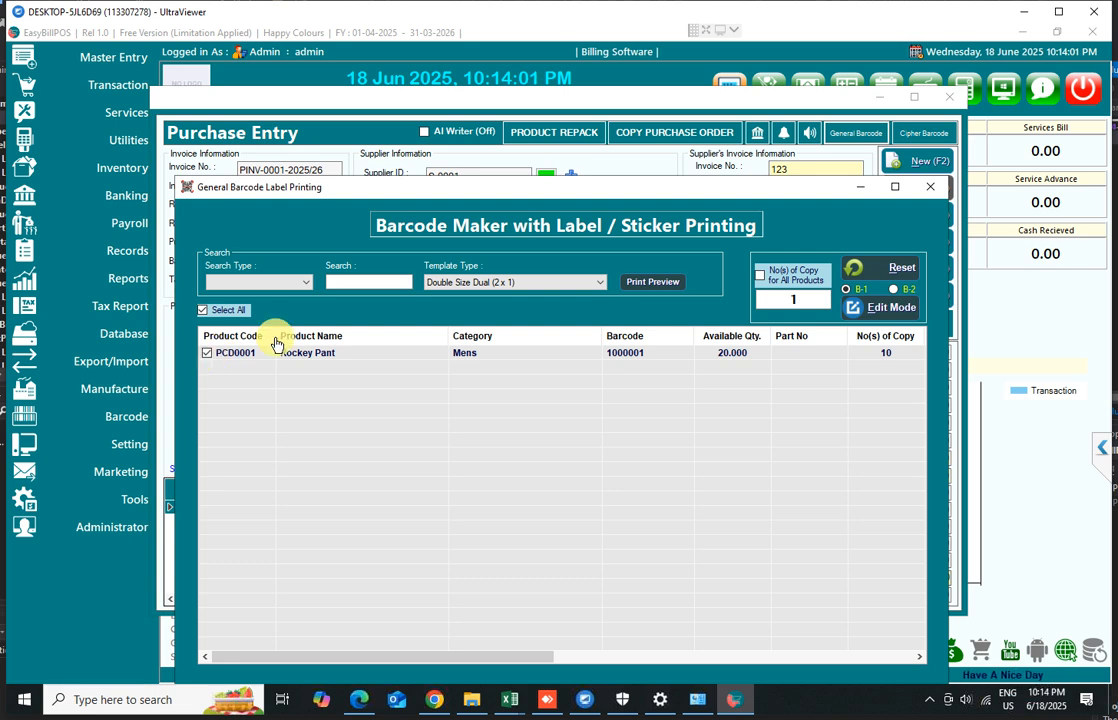
click(643, 284)
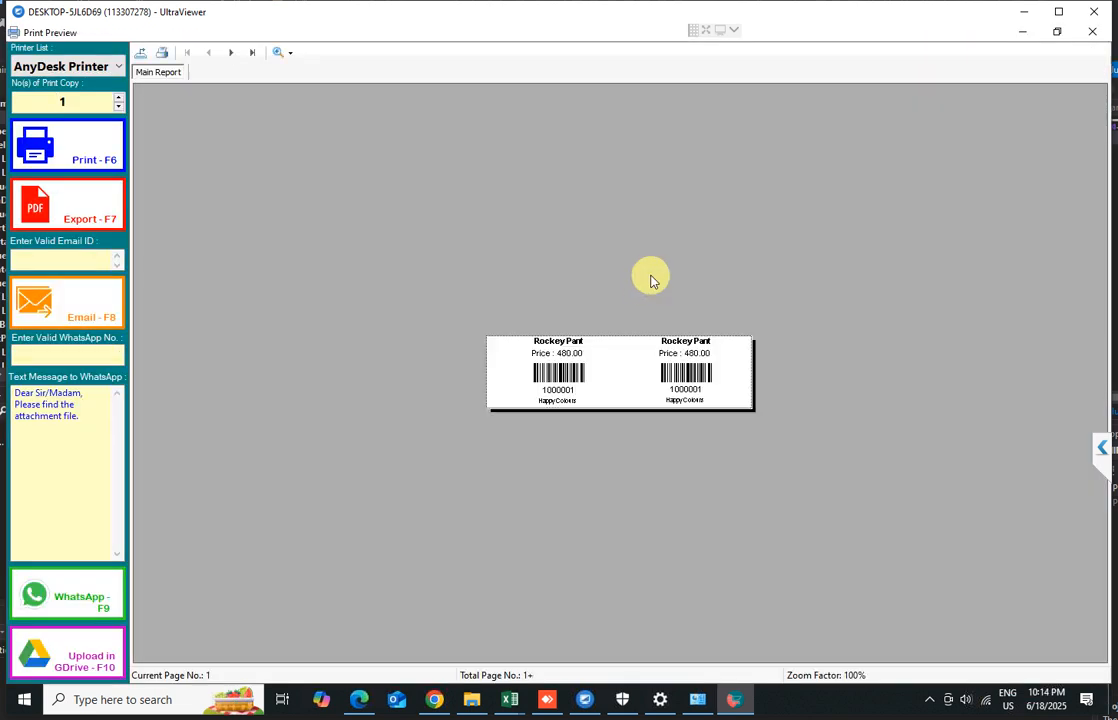
Page through the barcode label preview to its last page, then close the preview and the label printing window
click(232, 55)
click(232, 52)
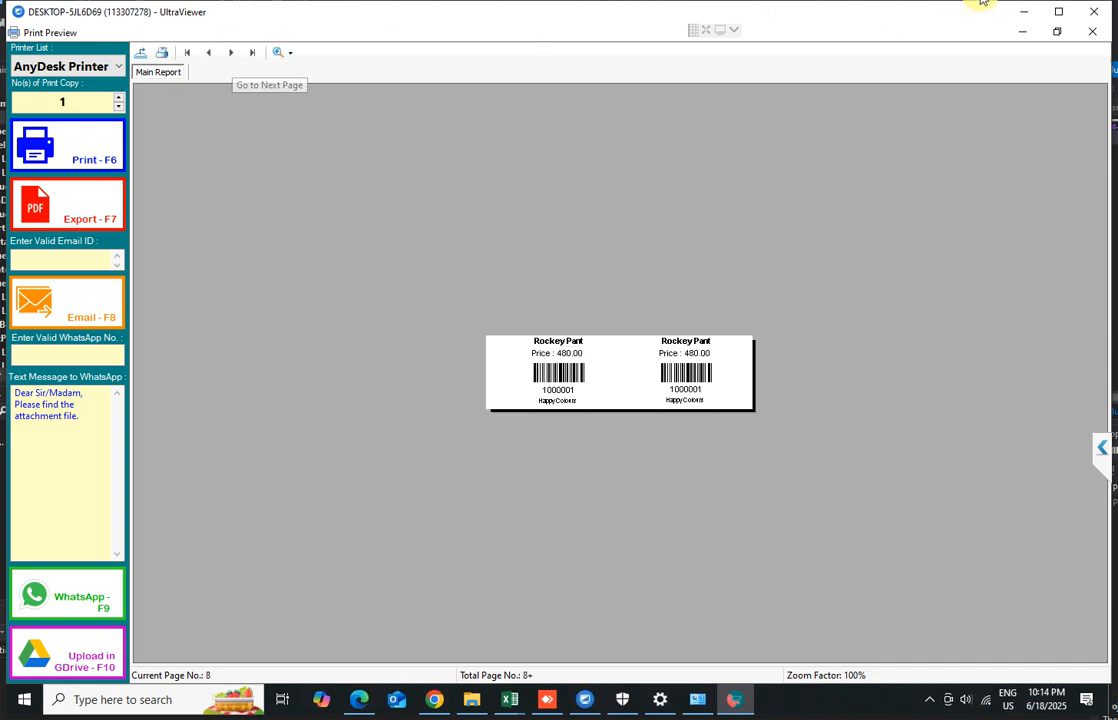
click(1091, 37)
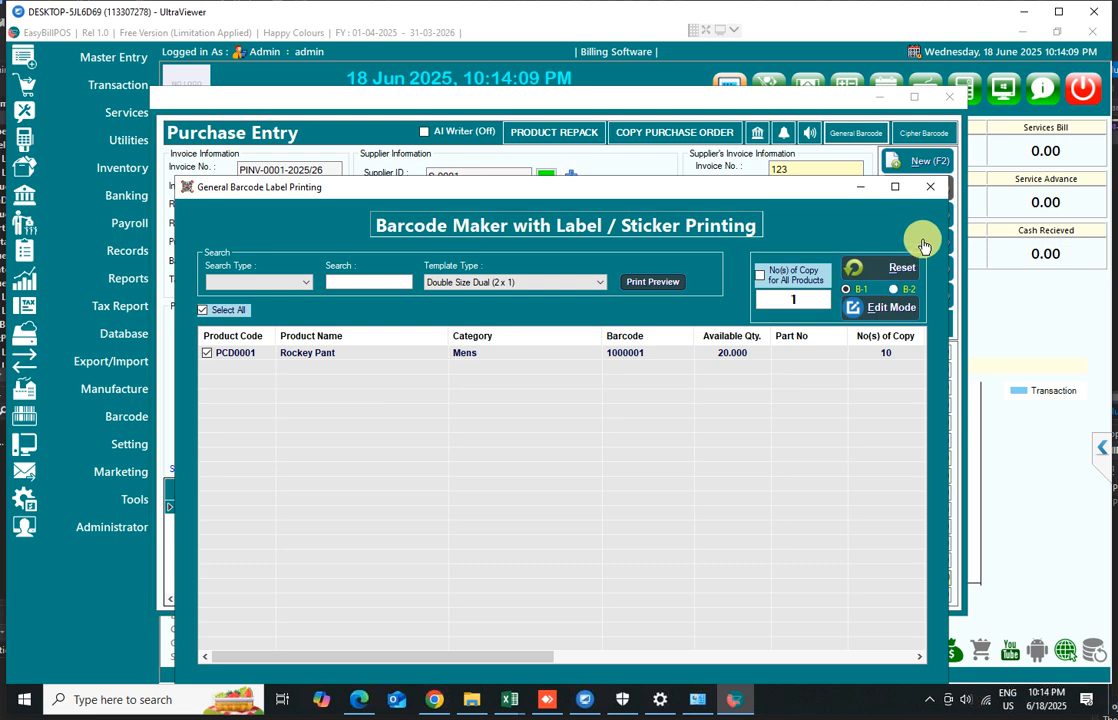
click(928, 195)
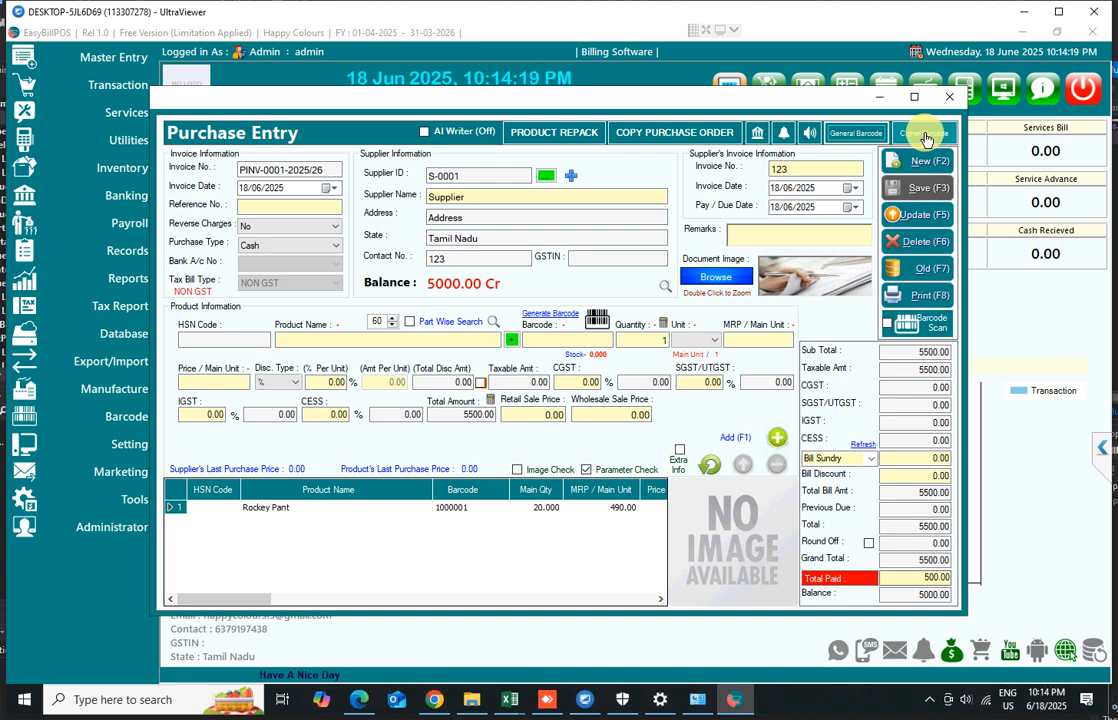
Reopen general barcode label printing, choose the Double Size Dual (2 x 1) template, preview the labels, and close both windows
click(856, 133)
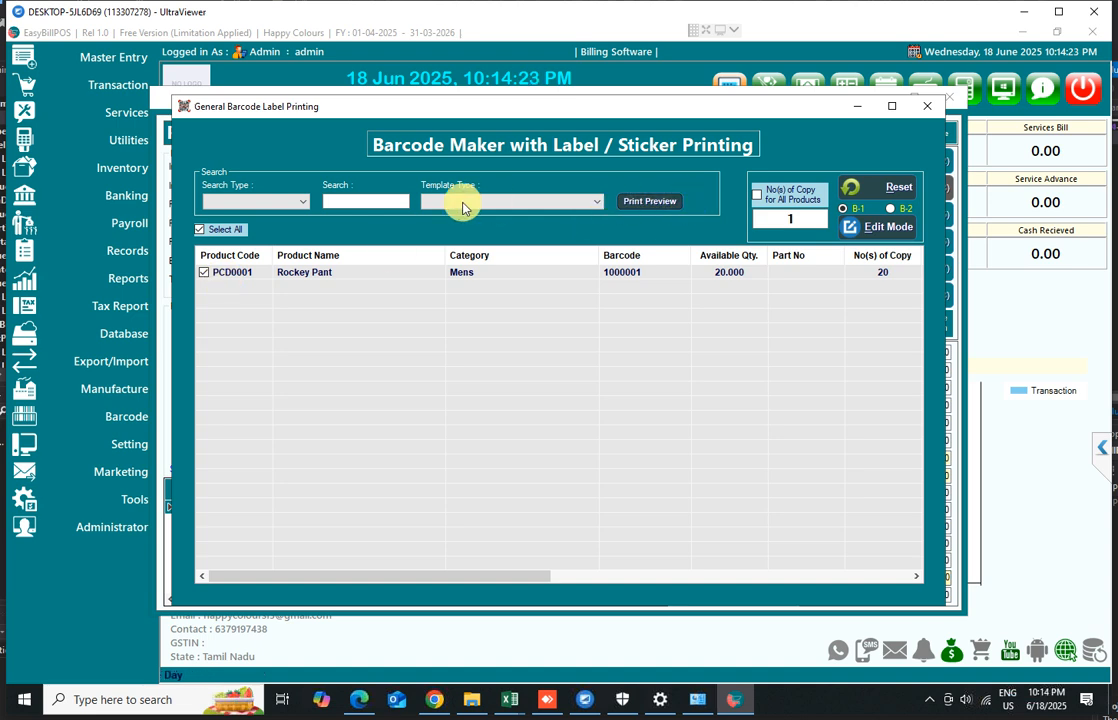
click(484, 206)
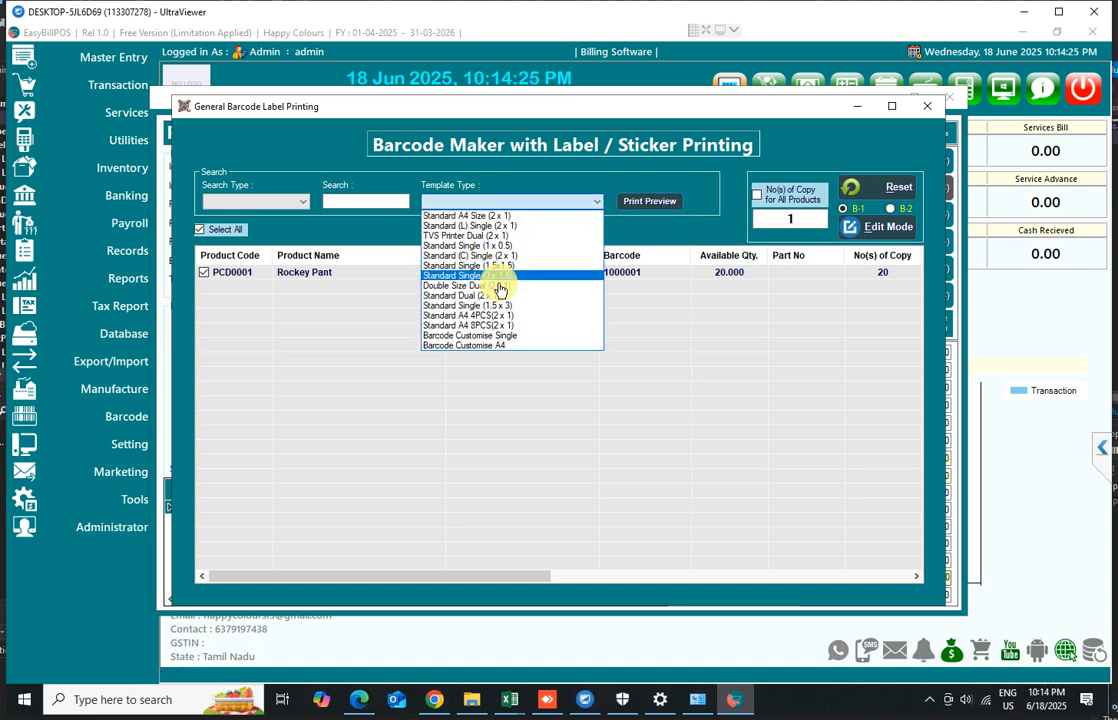
click(499, 288)
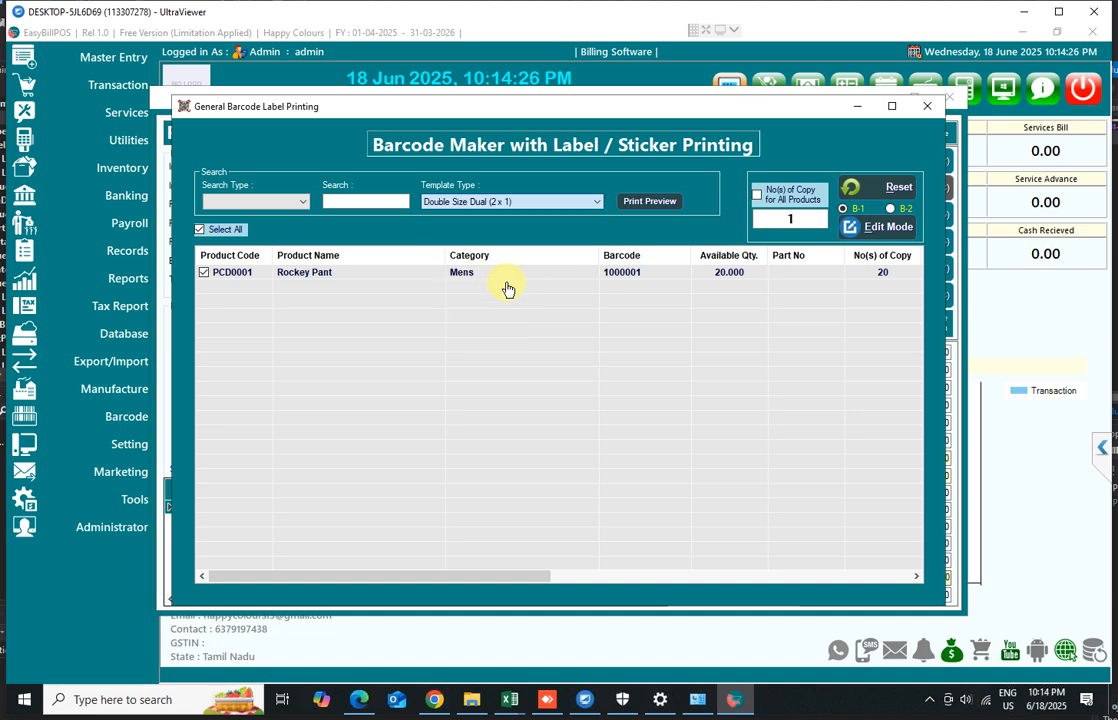
click(649, 203)
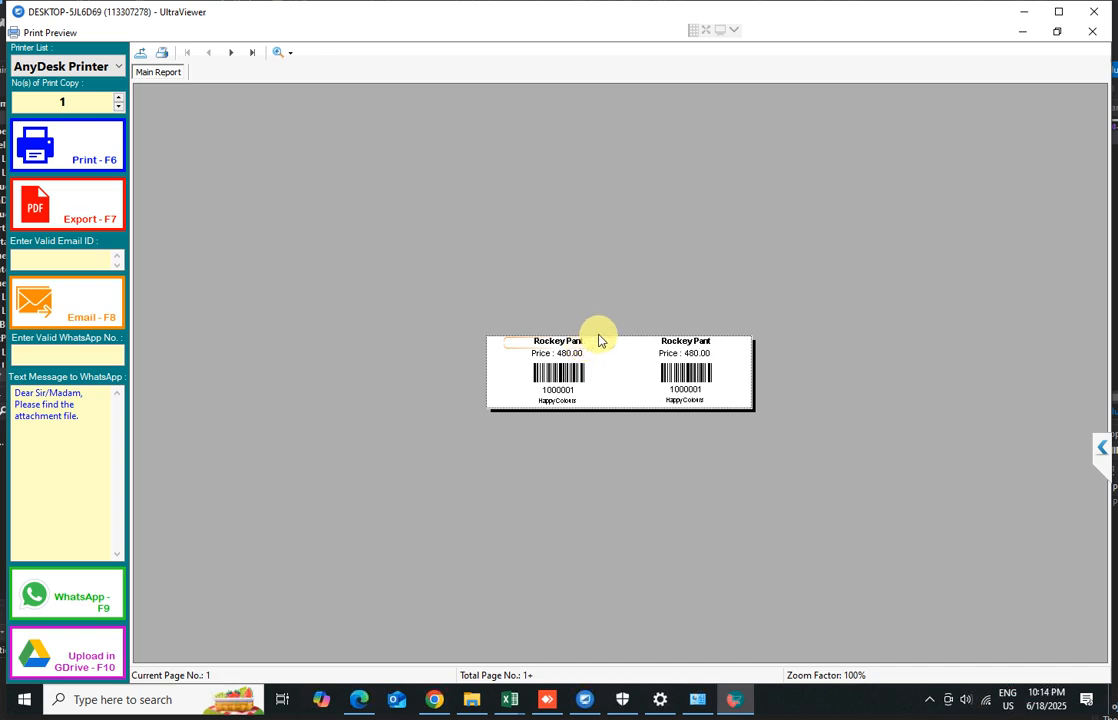
click(1092, 31)
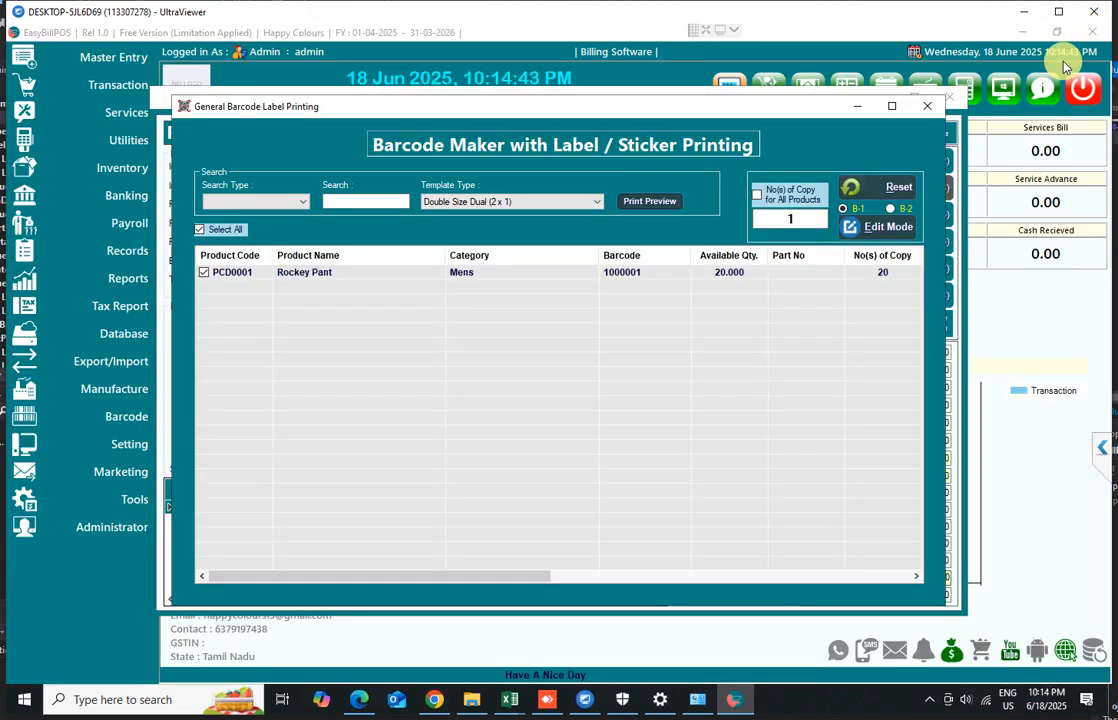
click(925, 105)
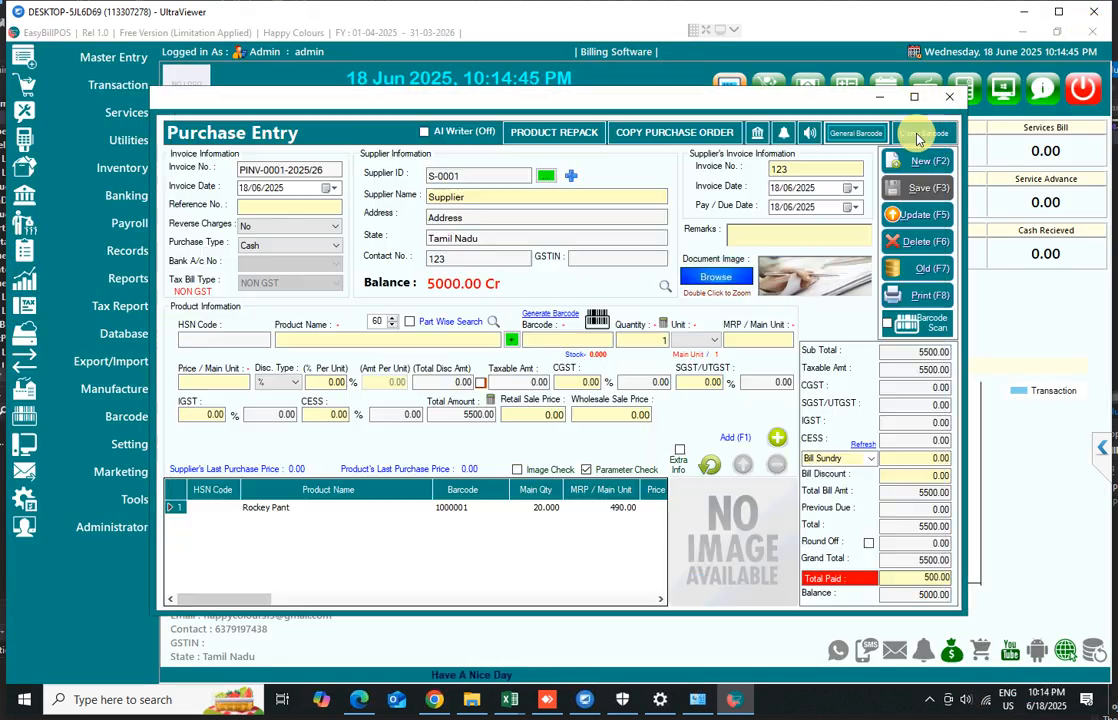
Open cipher barcode label printing for the purchase, close it, and close the purchase entry
click(918, 135)
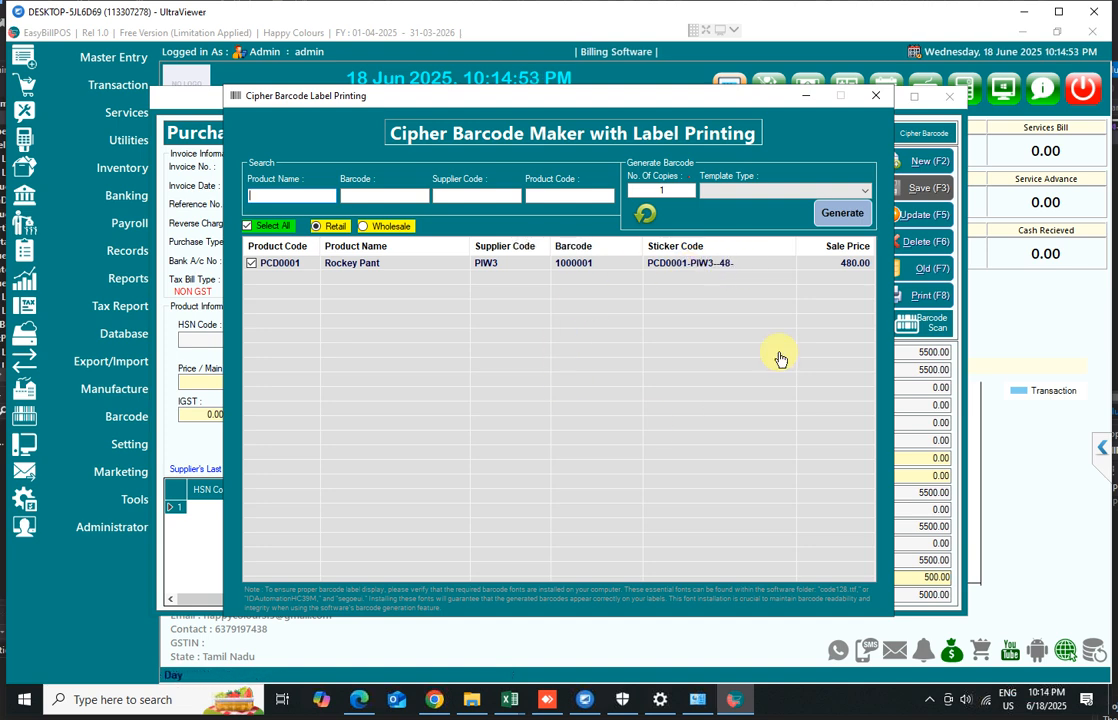
click(875, 97)
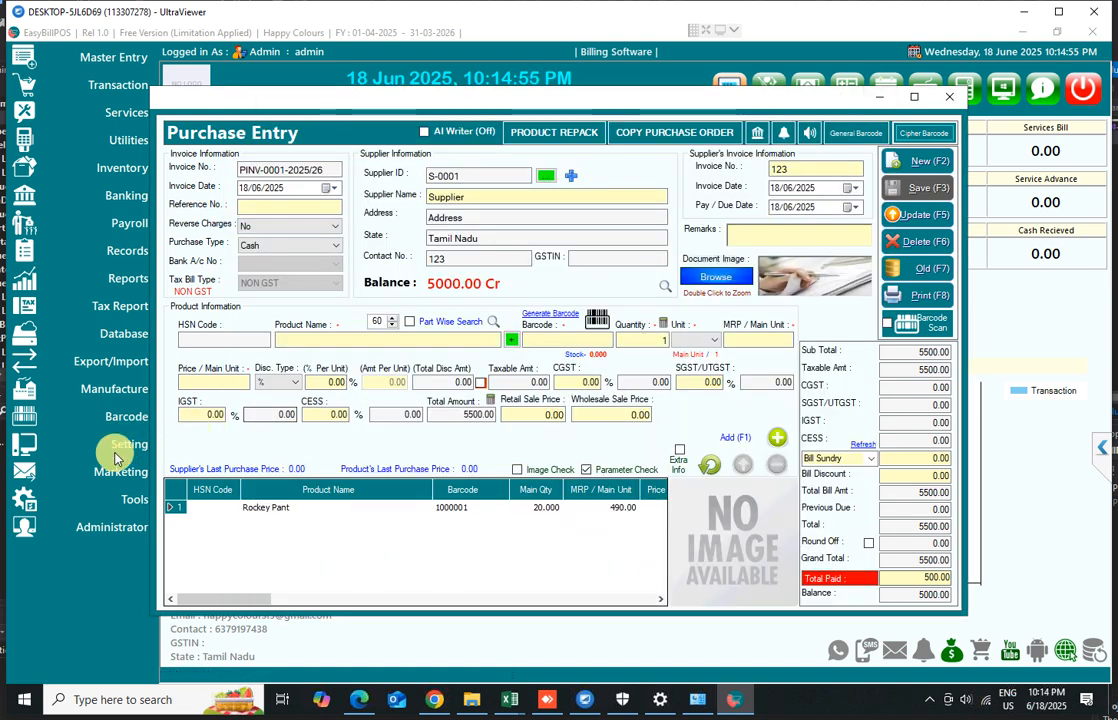
click(950, 97)
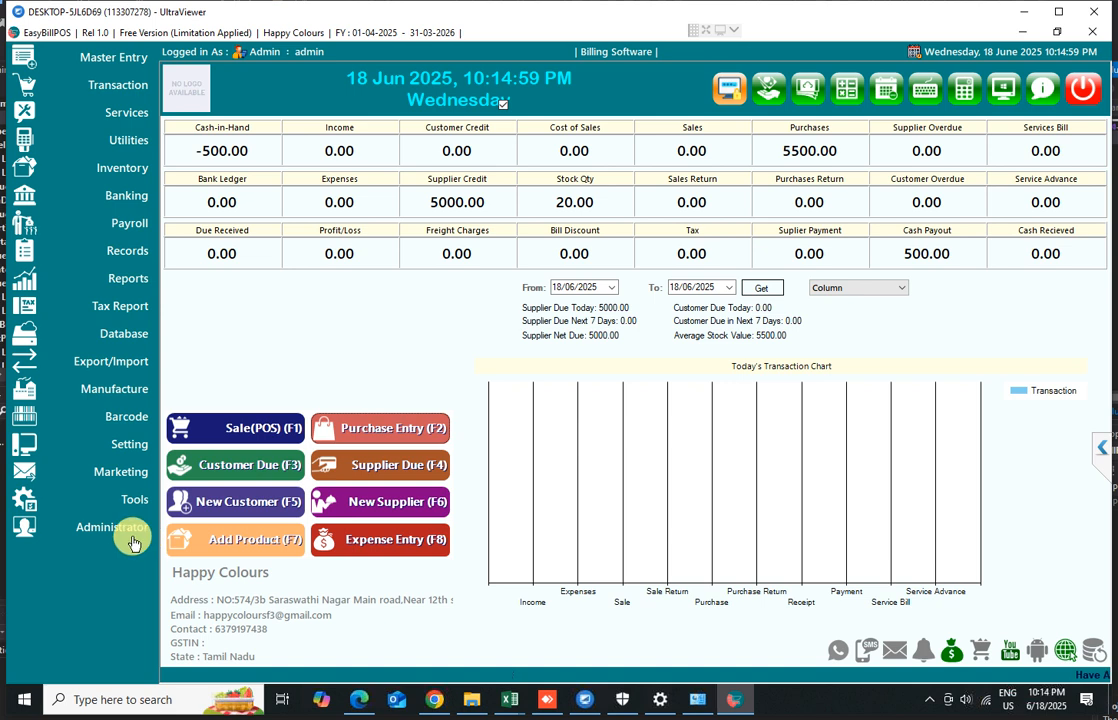
Open the Cipher Code Setting and assign codes A, B, C, D, E, F, G, H, J, K to digits 0 through 9
click(121, 445)
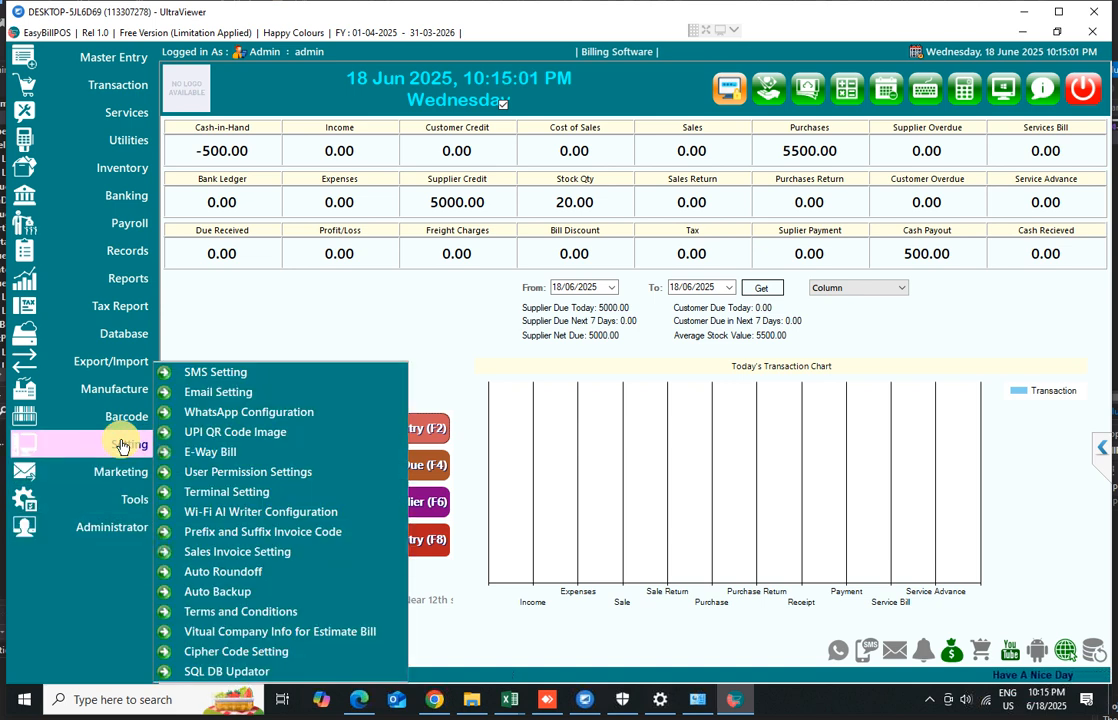
click(216, 651)
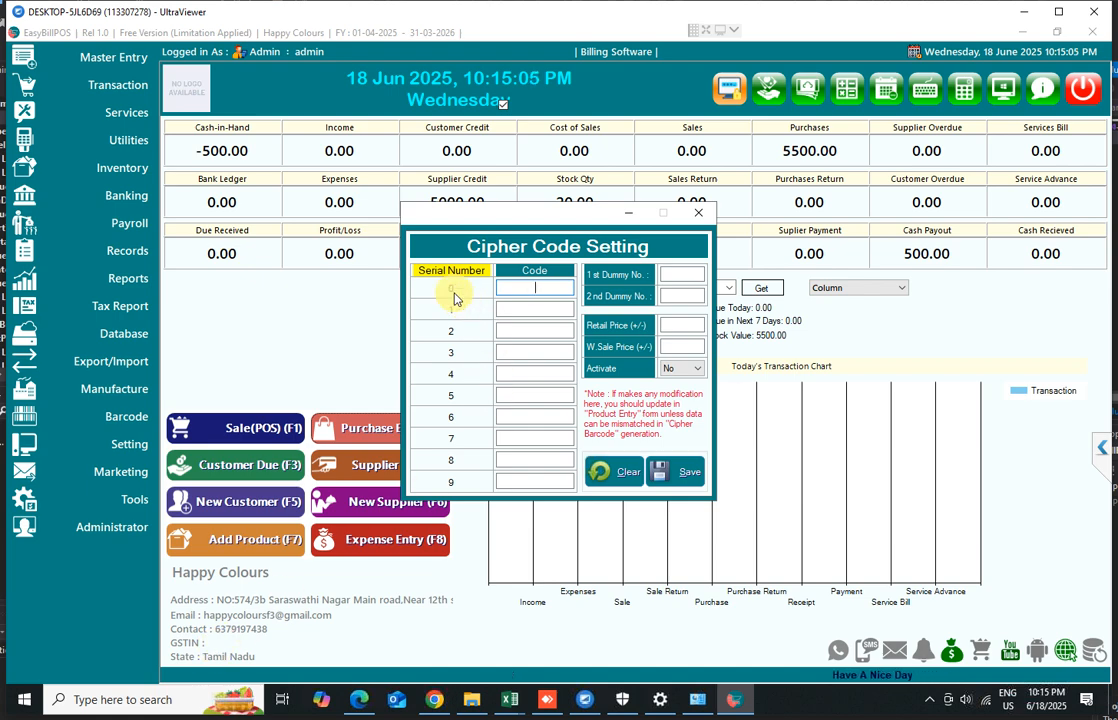
click(540, 310)
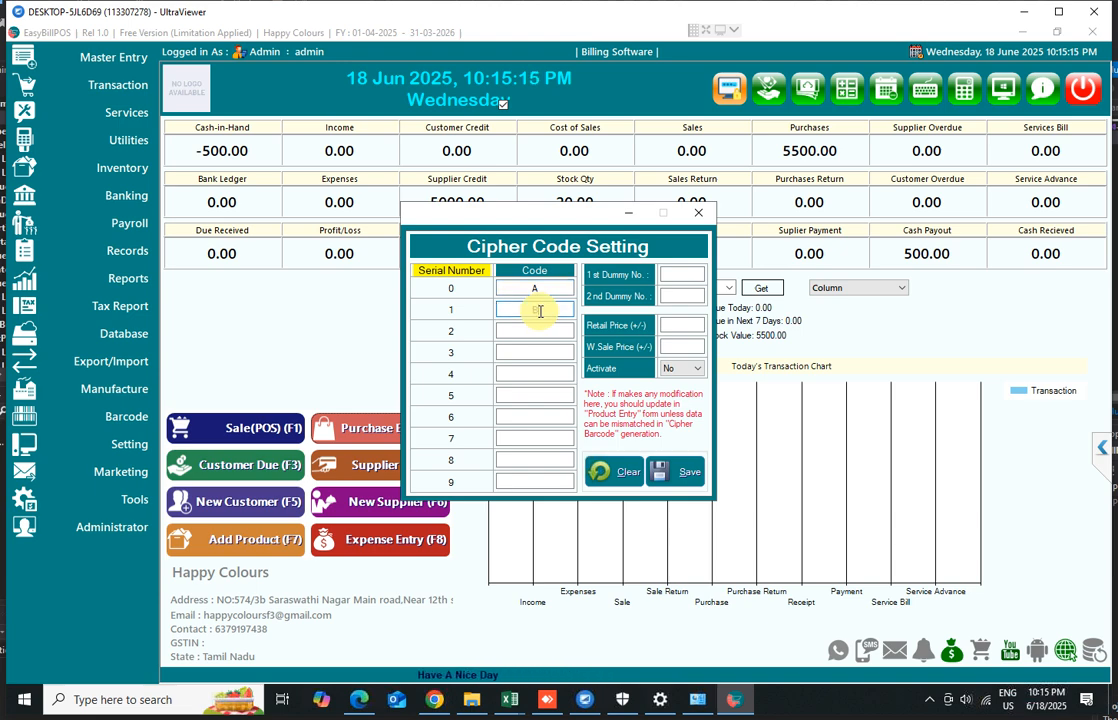
text(B)
click(545, 330)
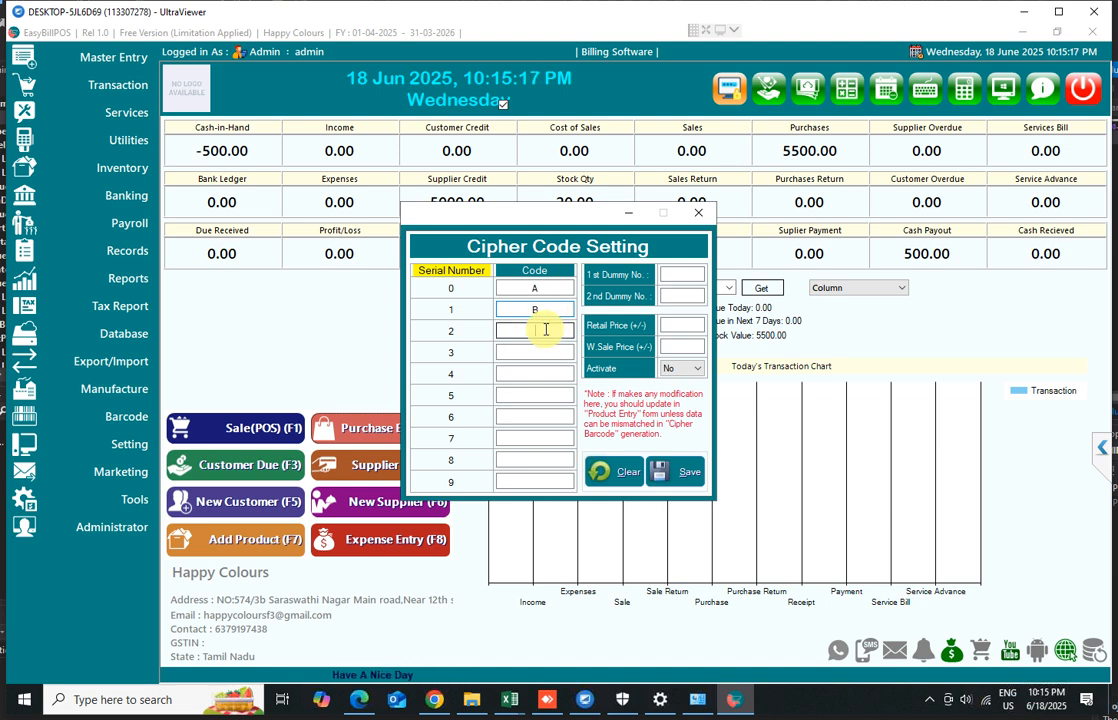
text(C)
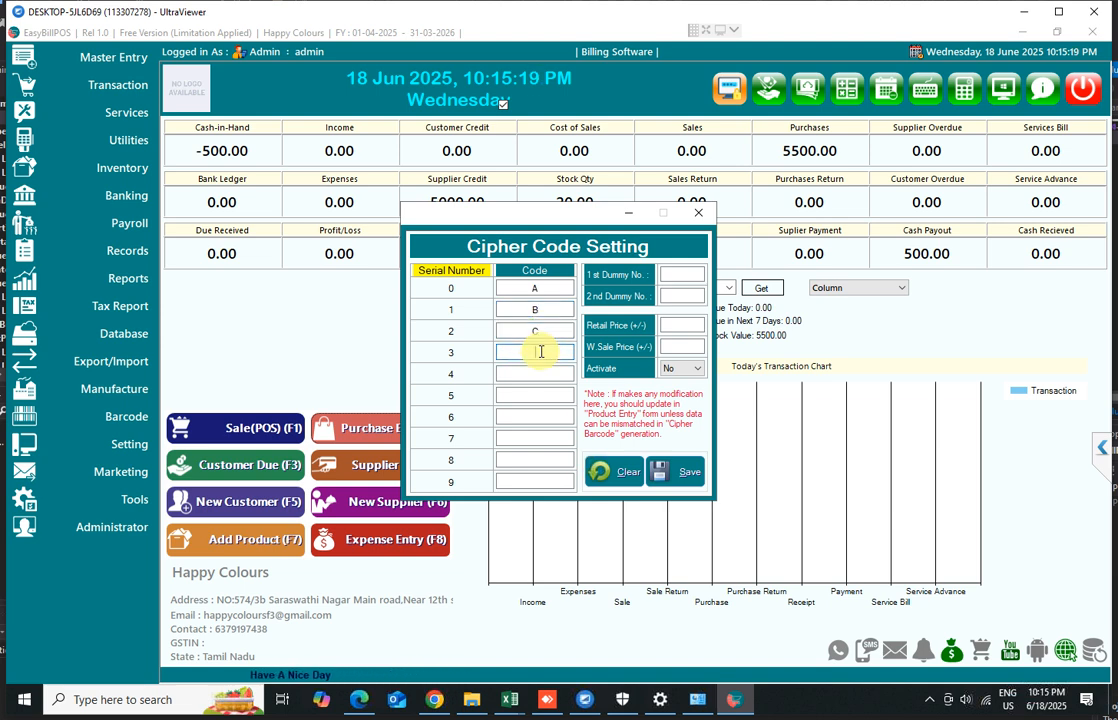
text(D)
click(540, 373)
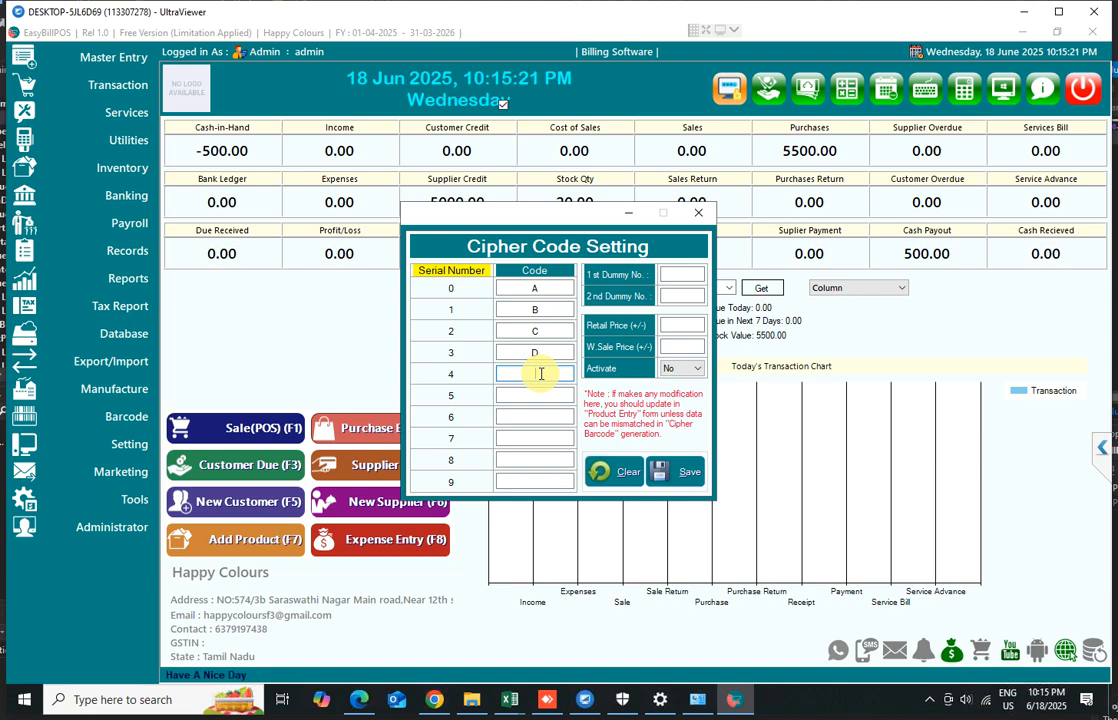
text(E)
click(540, 393)
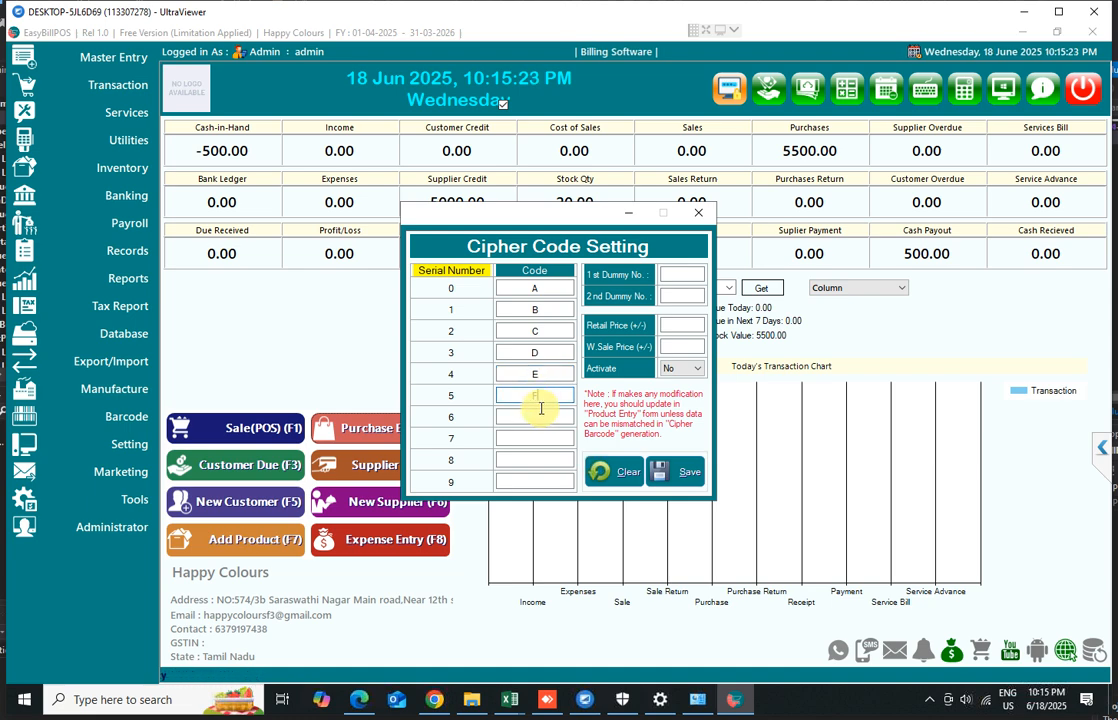
text(F)
click(540, 416)
text(G)
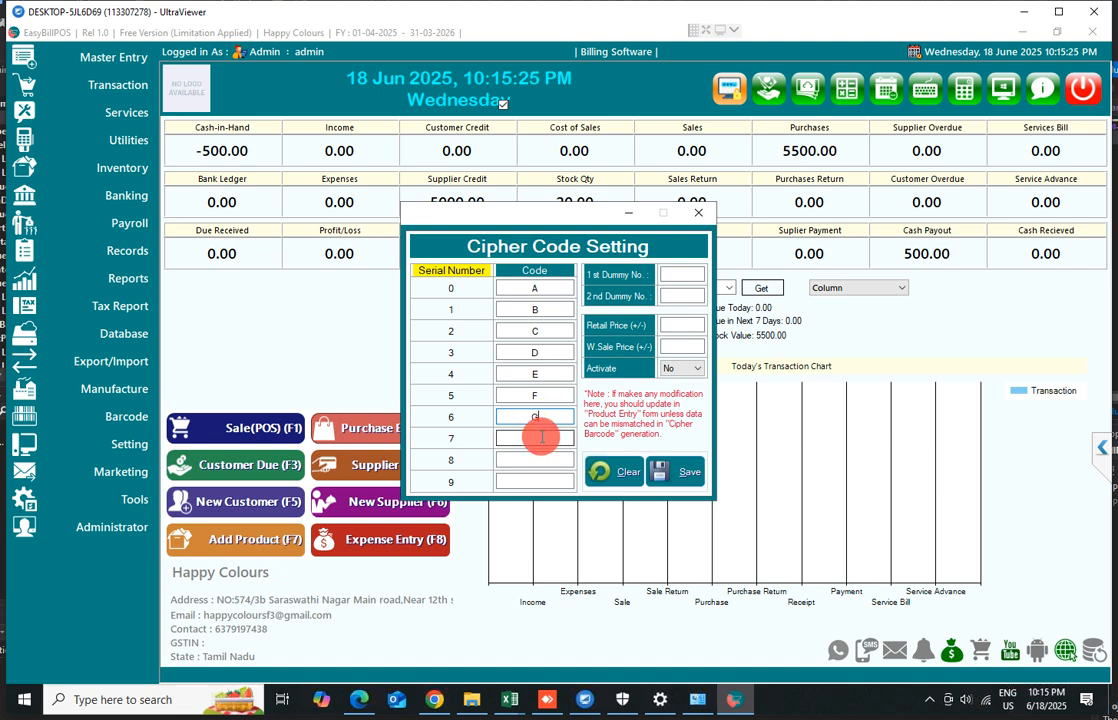
click(540, 437)
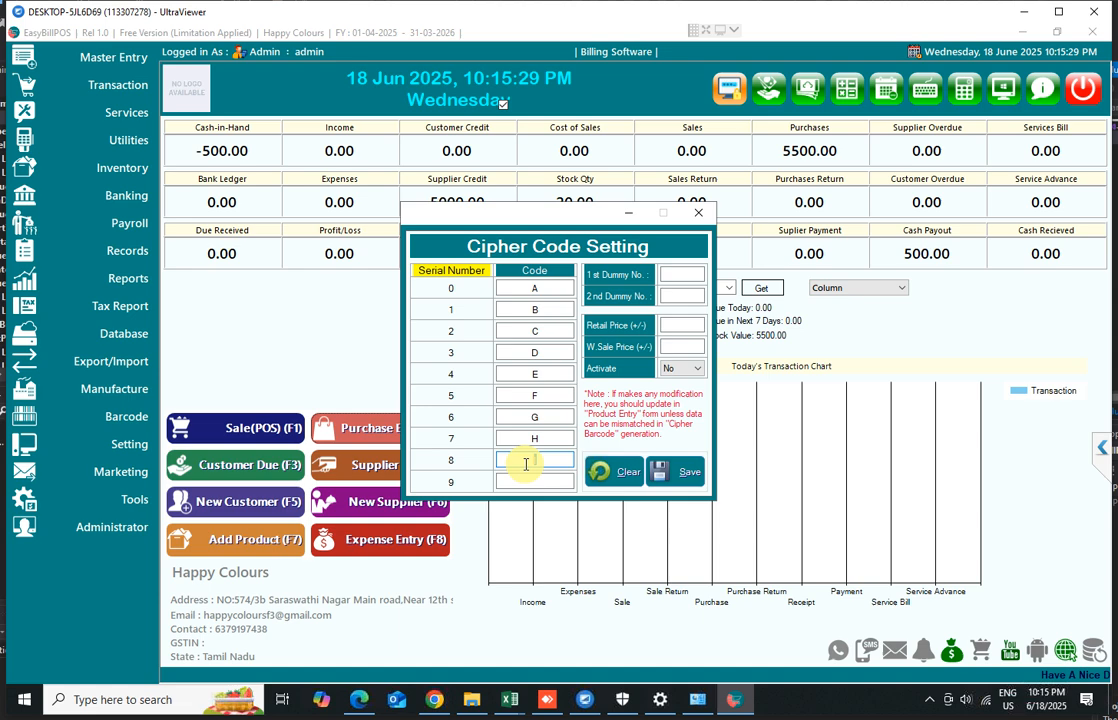
text(I)
click(529, 480)
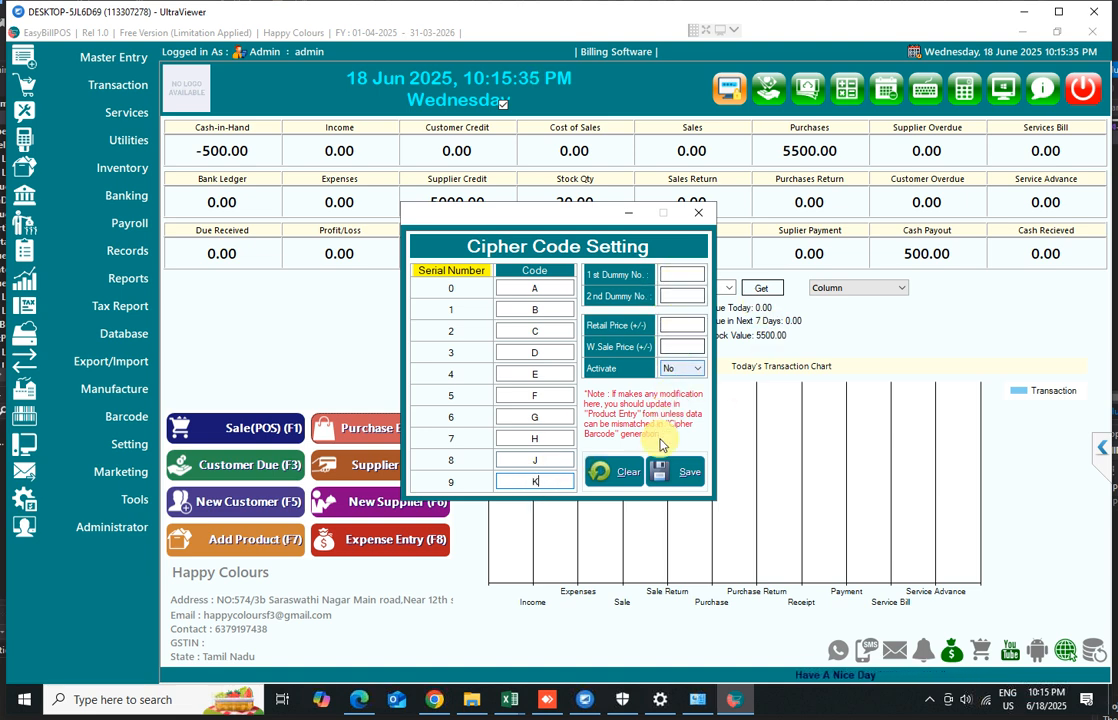
Set the cipher code Activate option to Yes, save the setting, and close the window
click(678, 372)
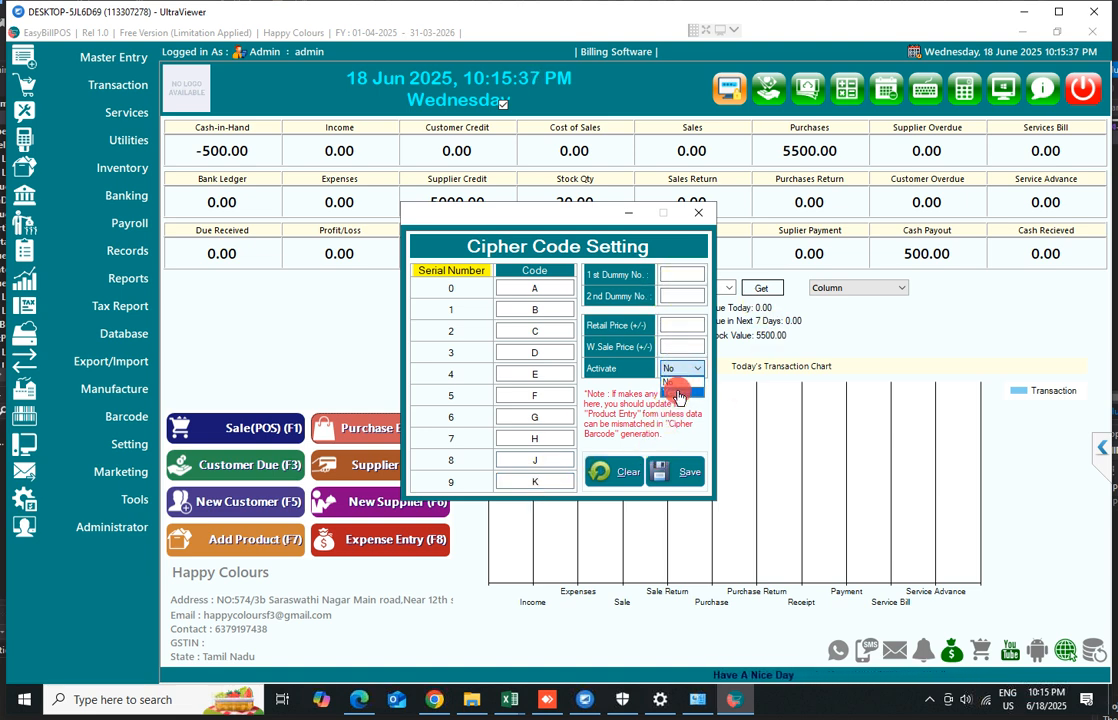
click(677, 385)
click(656, 473)
click(609, 421)
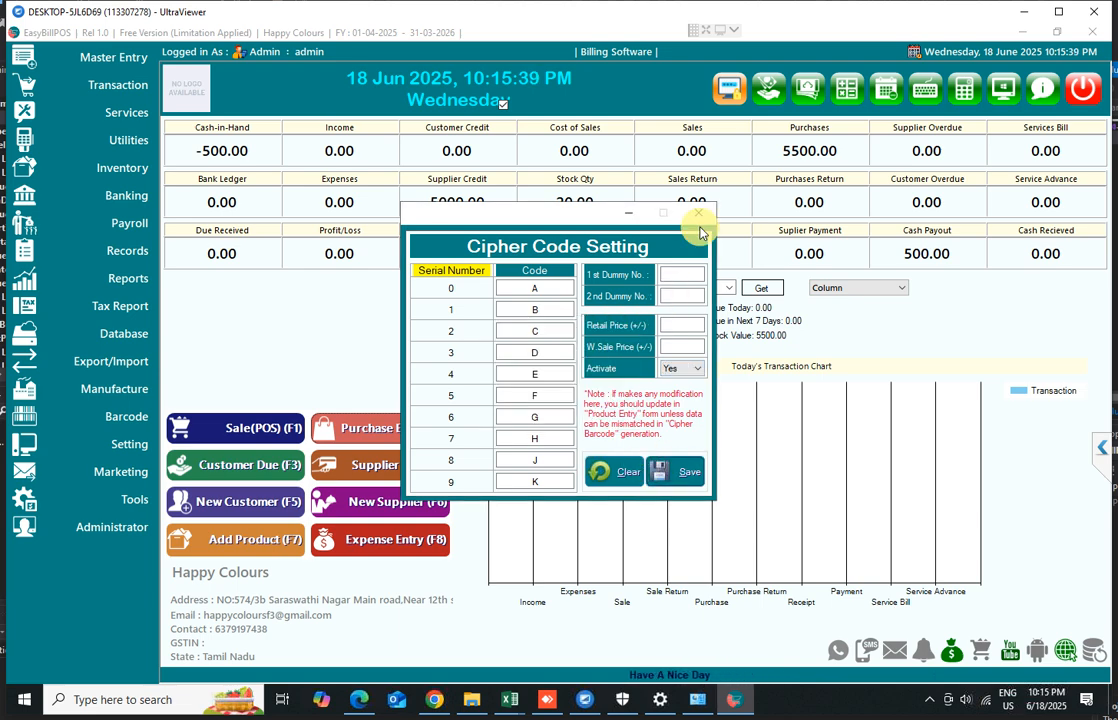
click(698, 214)
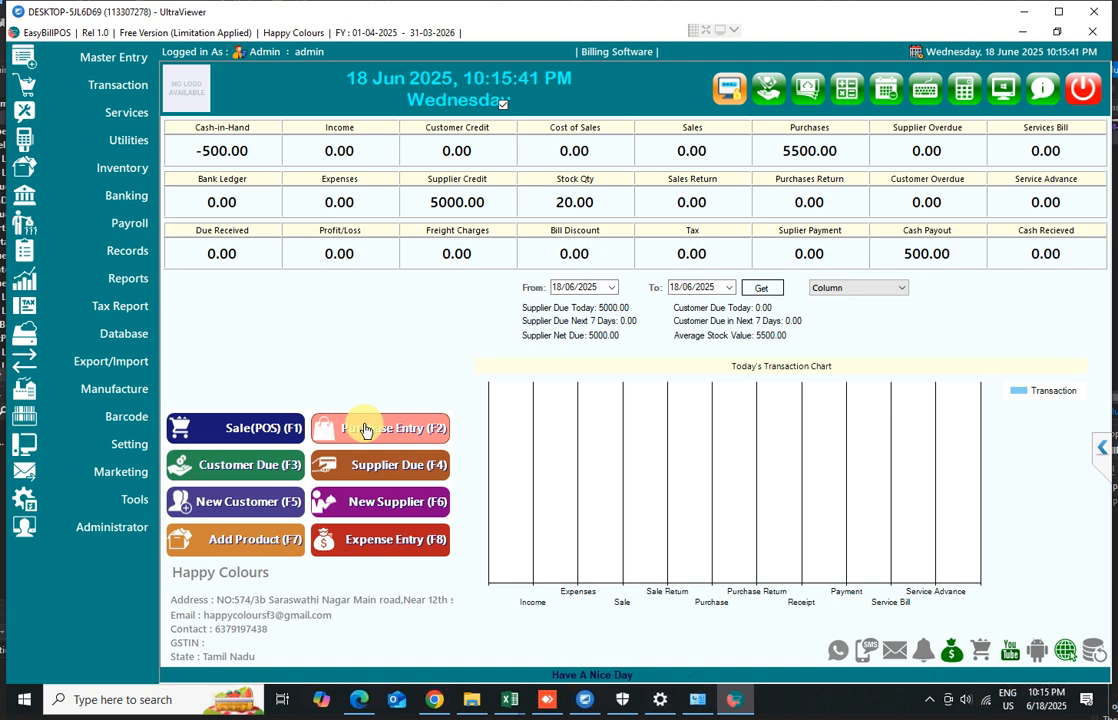
Open the point of sale and add Rockey Pant to the bill by searching its product name
click(247, 434)
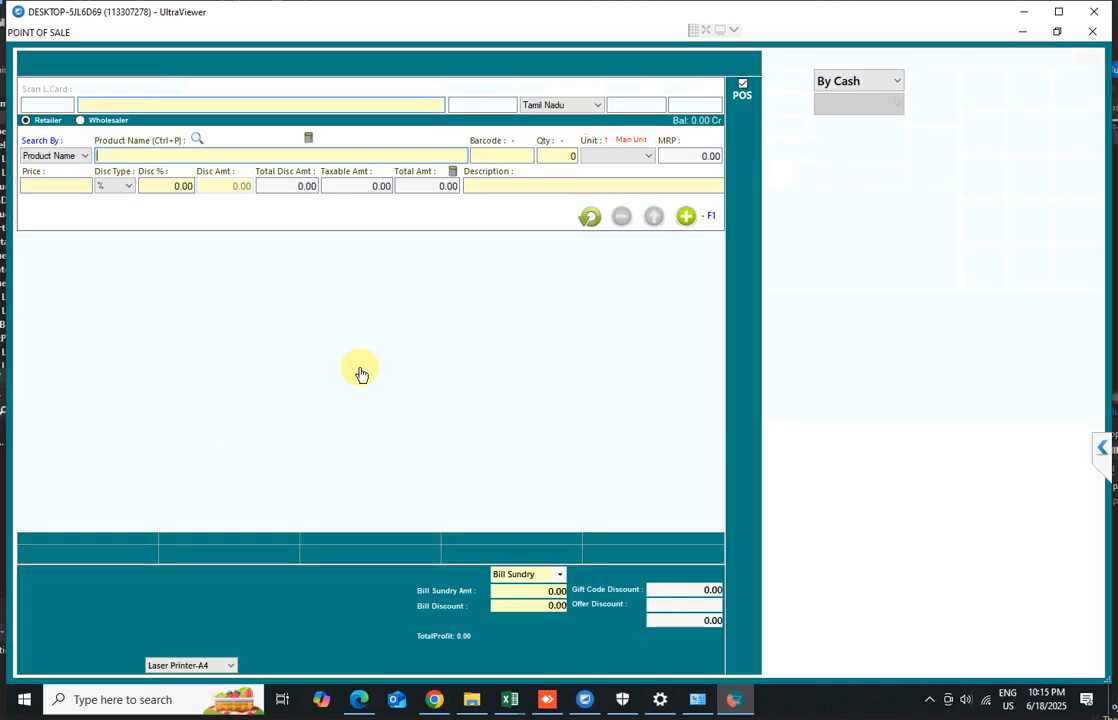
click(1092, 32)
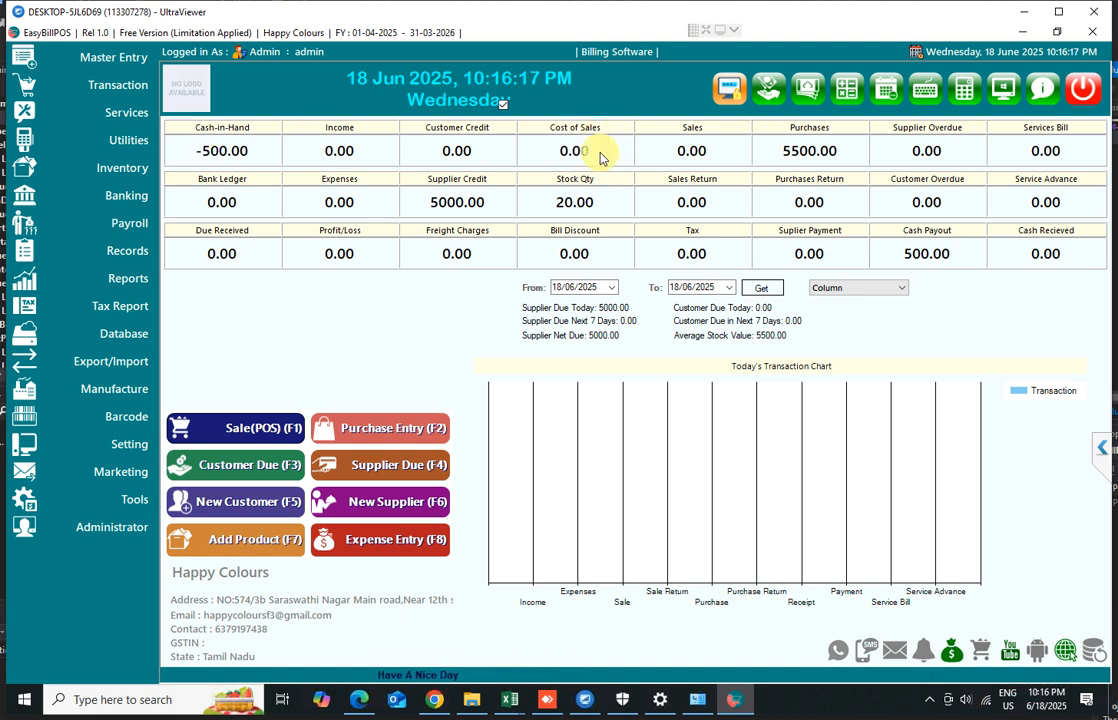
click(262, 430)
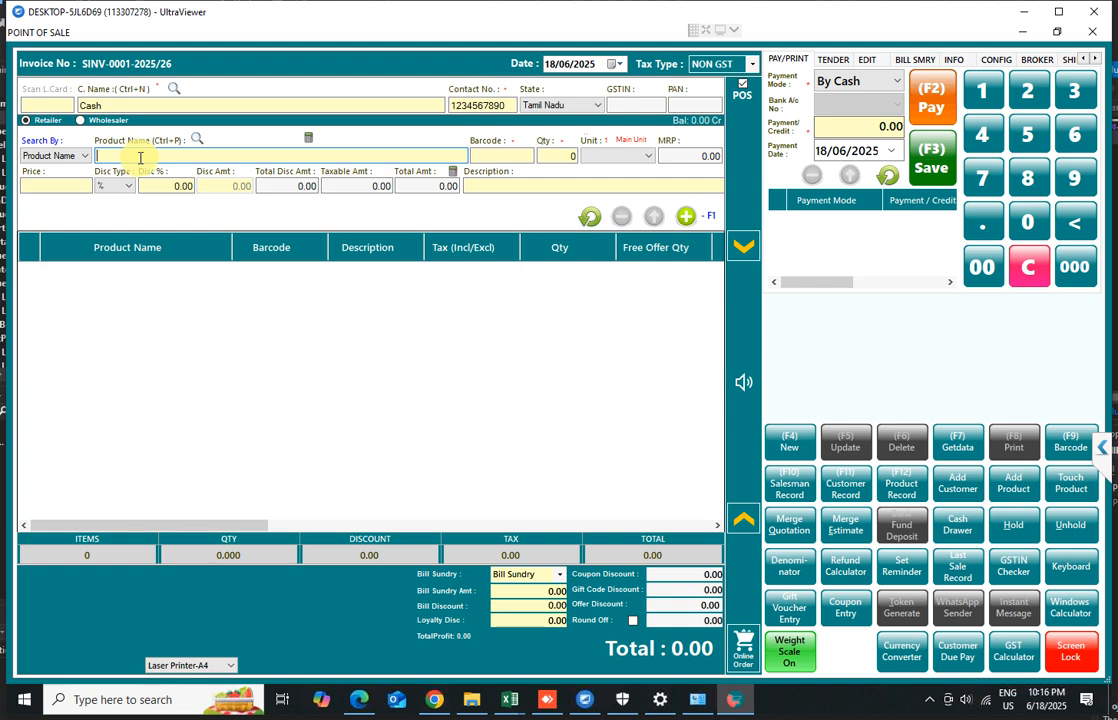
text(R)
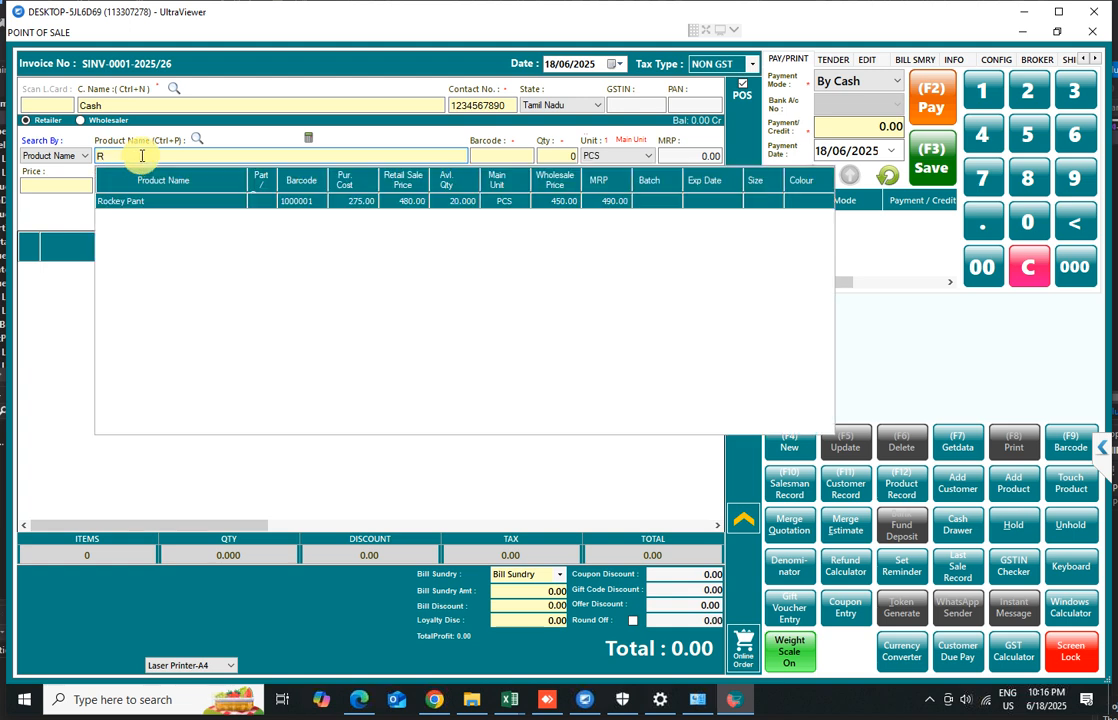
key(Return)
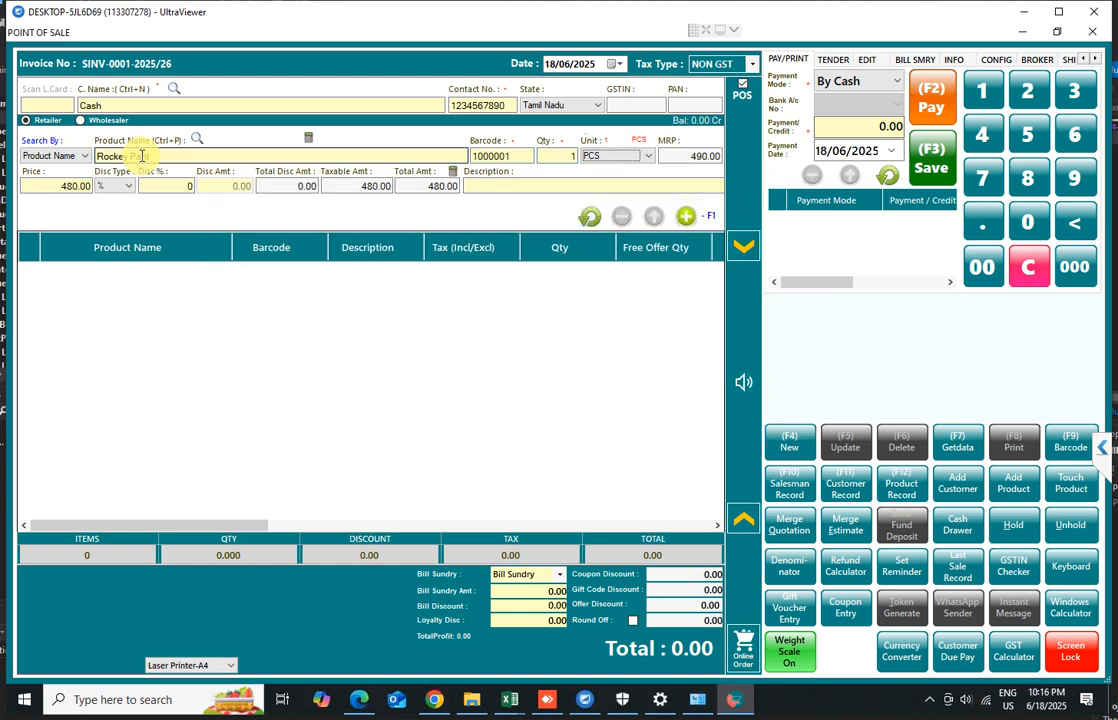
key(Return)
key(Return)
key(Return)
click(156, 156)
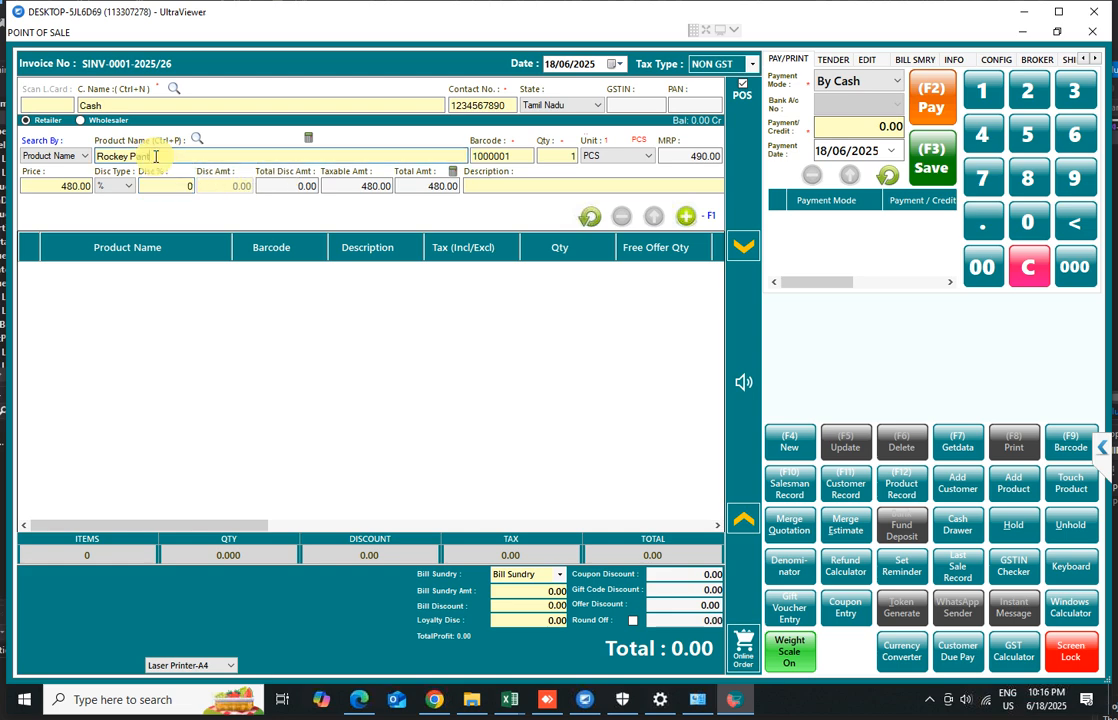
click(687, 218)
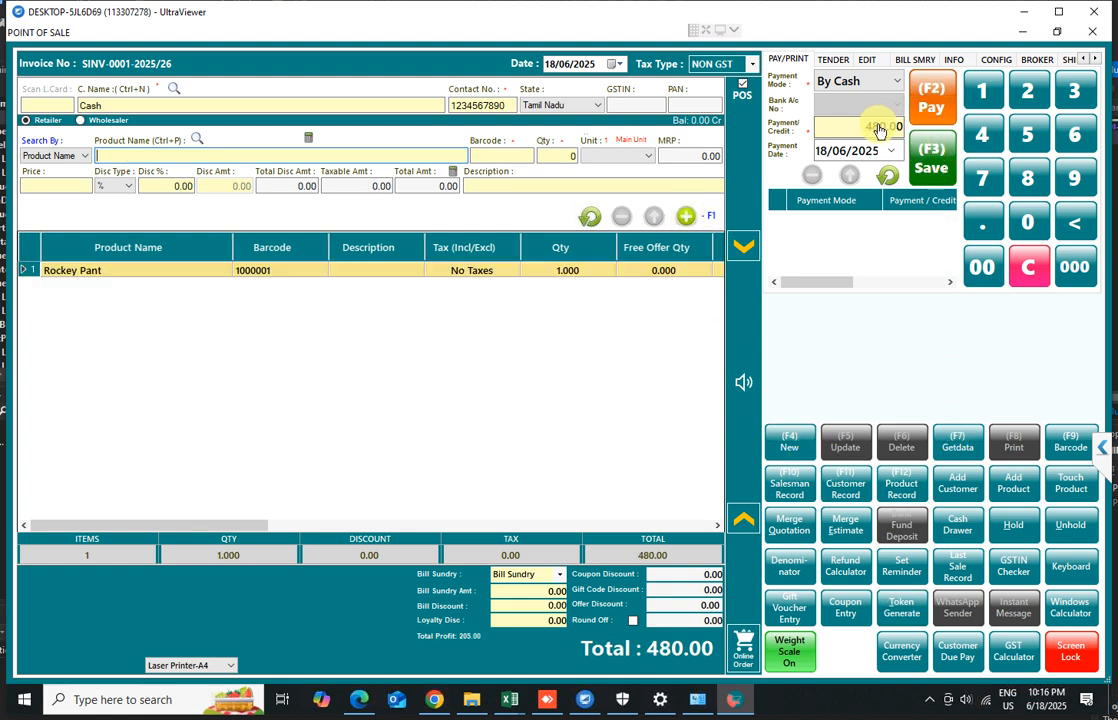
Start a new bill and add Rockey Pant by entering its barcode 1000001
click(790, 447)
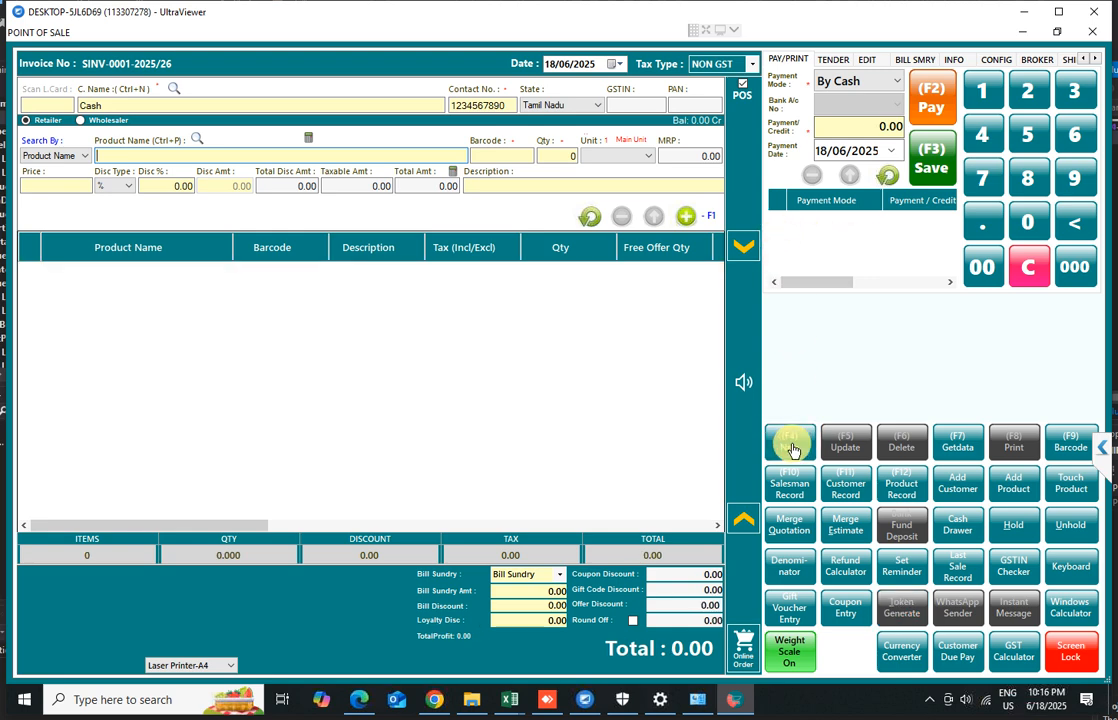
click(507, 156)
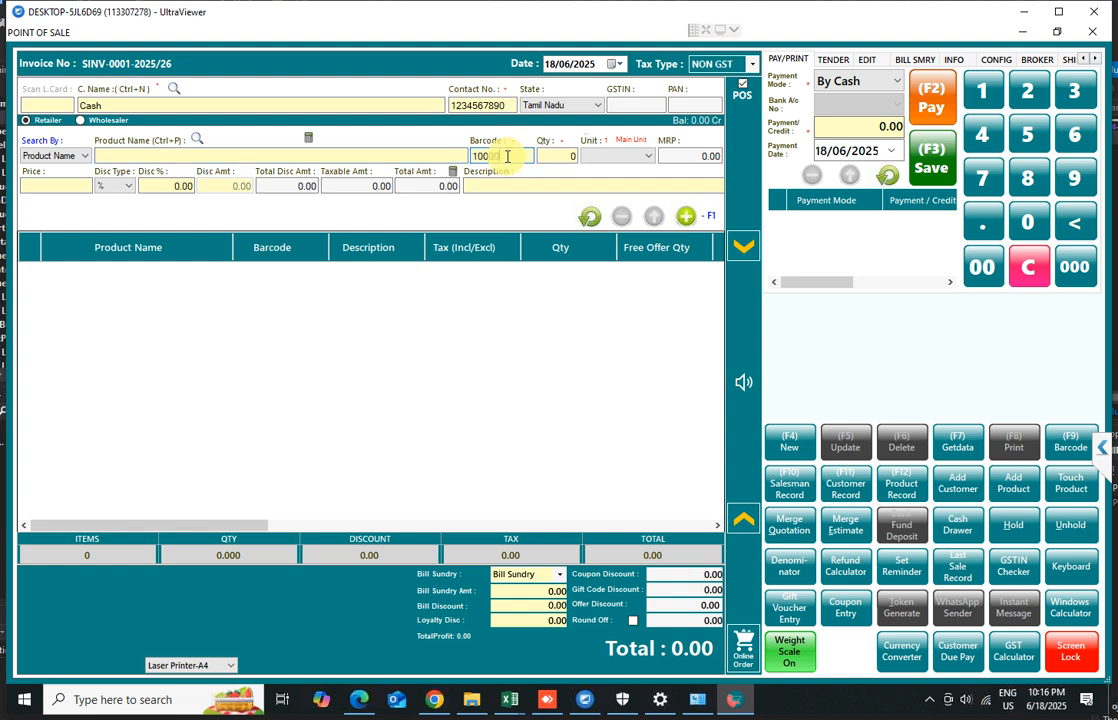
key(Return)
key(Return)
text(1)
key(Return)
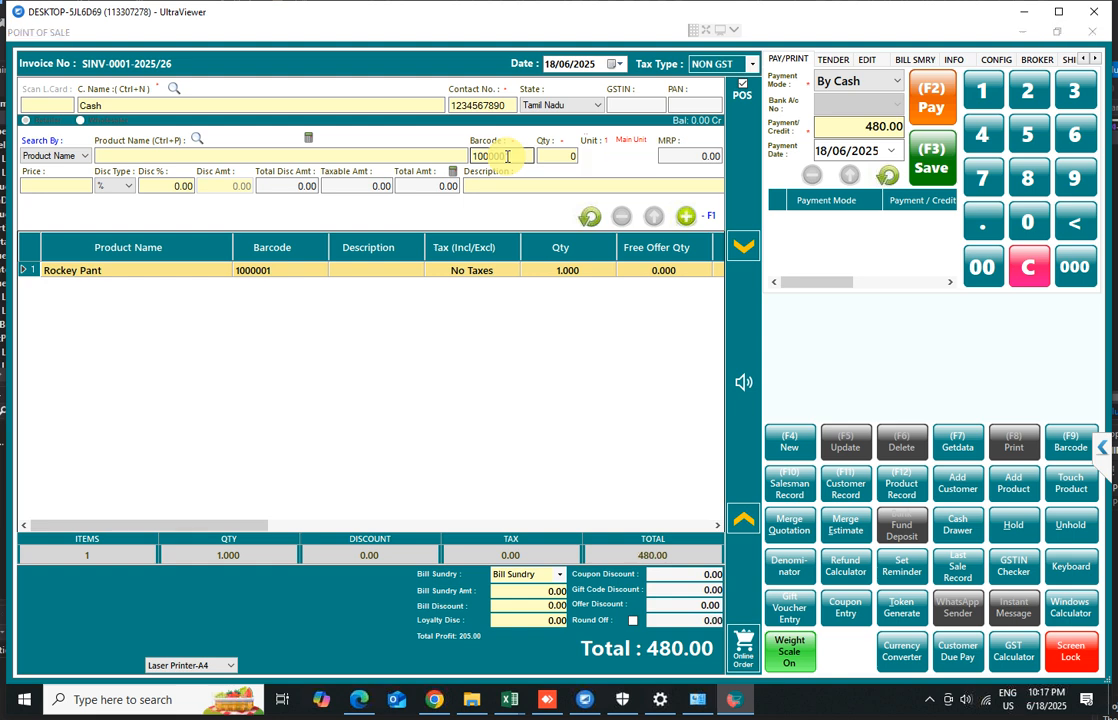
Re-enter barcode 1000001 to raise Rockey Pant to quantity 2, then remove the Rockey Pant line from the bill
key(Return)
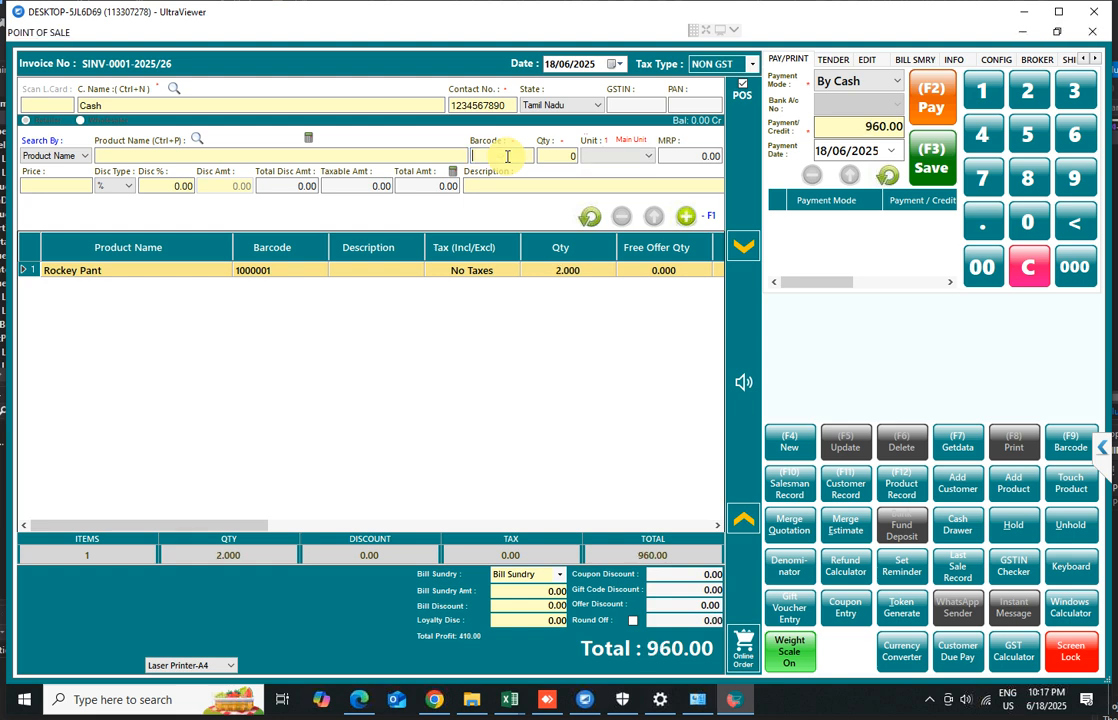
click(561, 272)
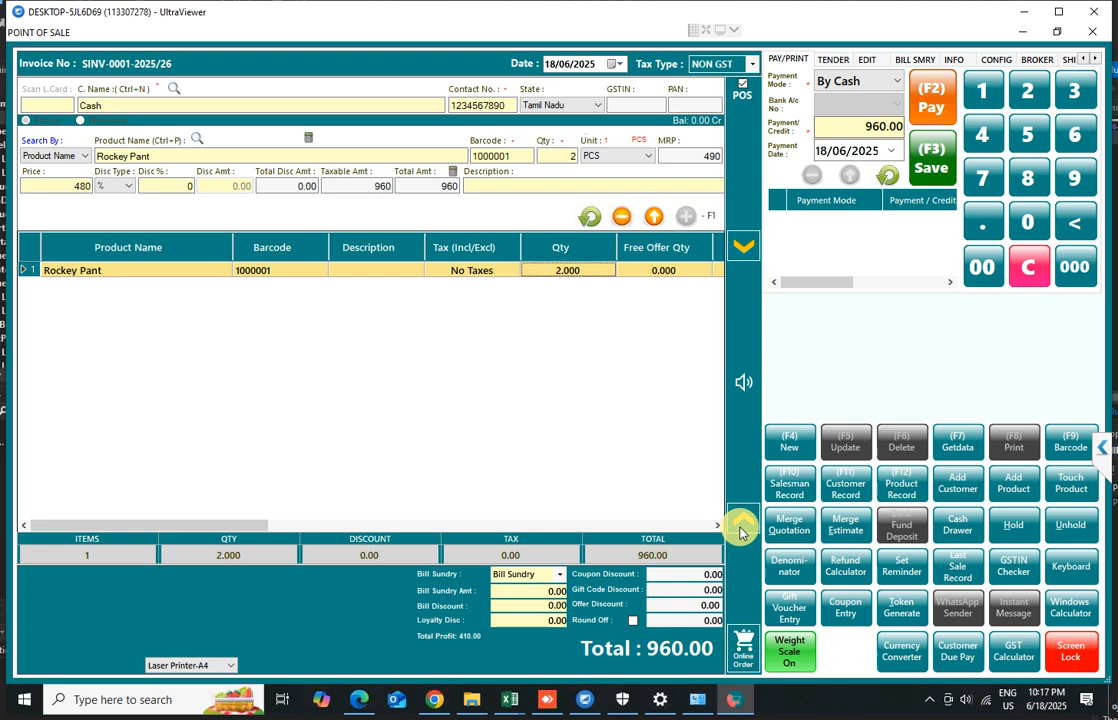
click(621, 216)
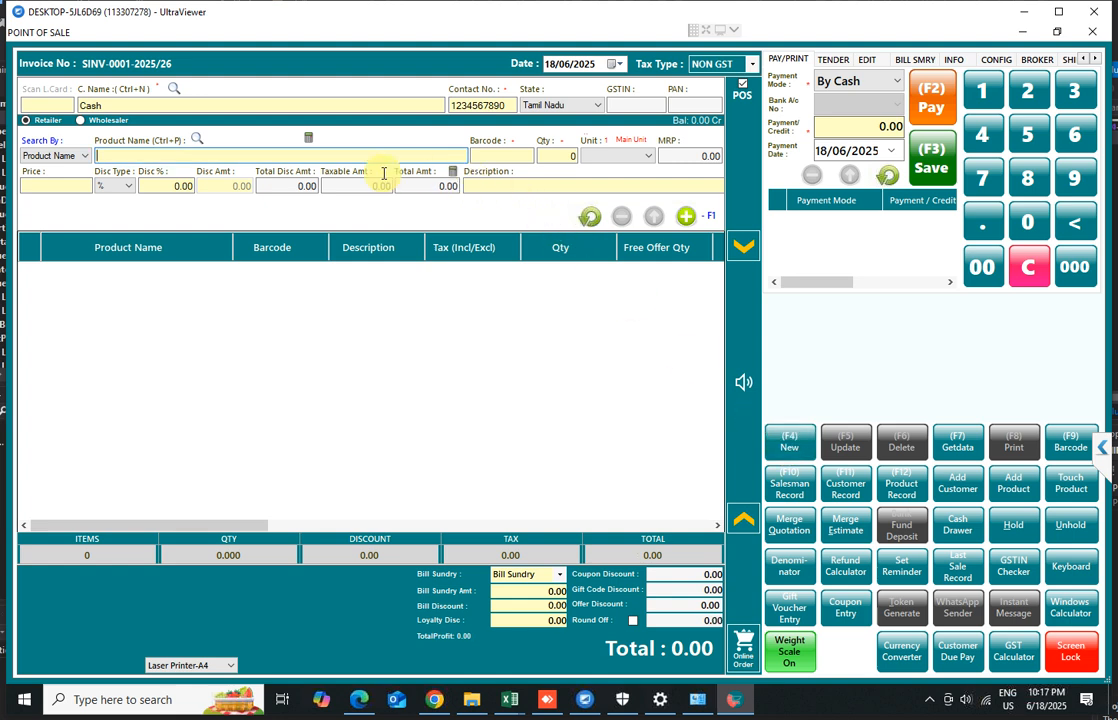
Add 8 units of Rockey Pant to the bill by entering quantity 8 with barcode 1000001
click(490, 156)
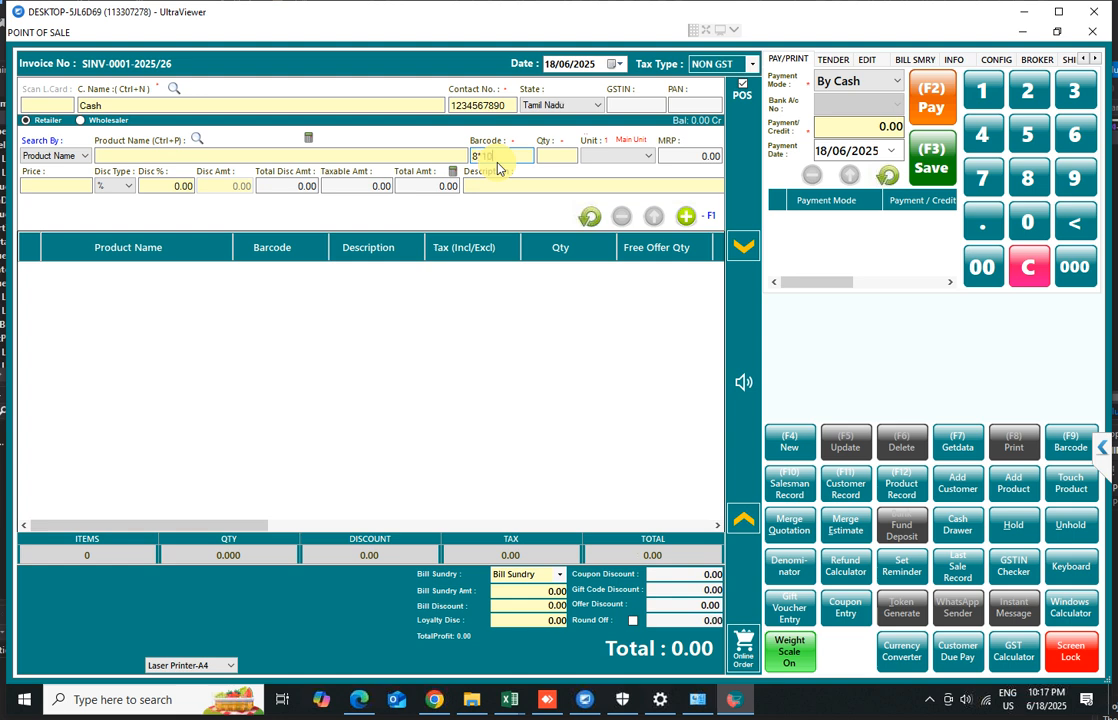
key(Return)
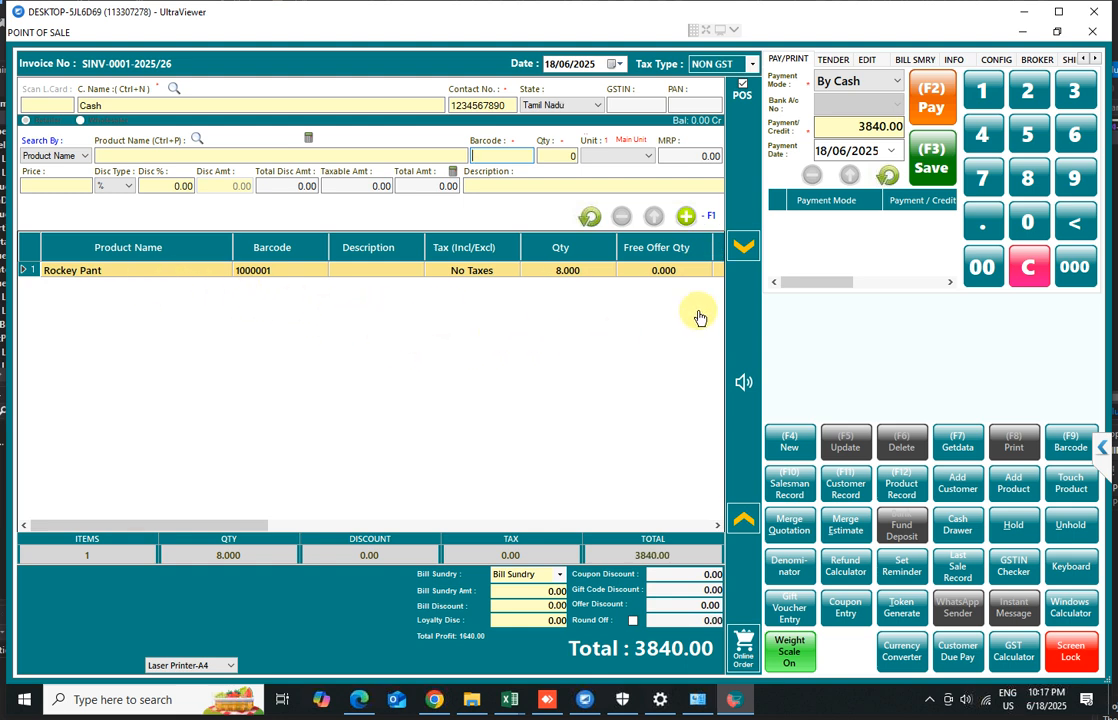
Save the bill and choose to print the sales invoice
click(932, 160)
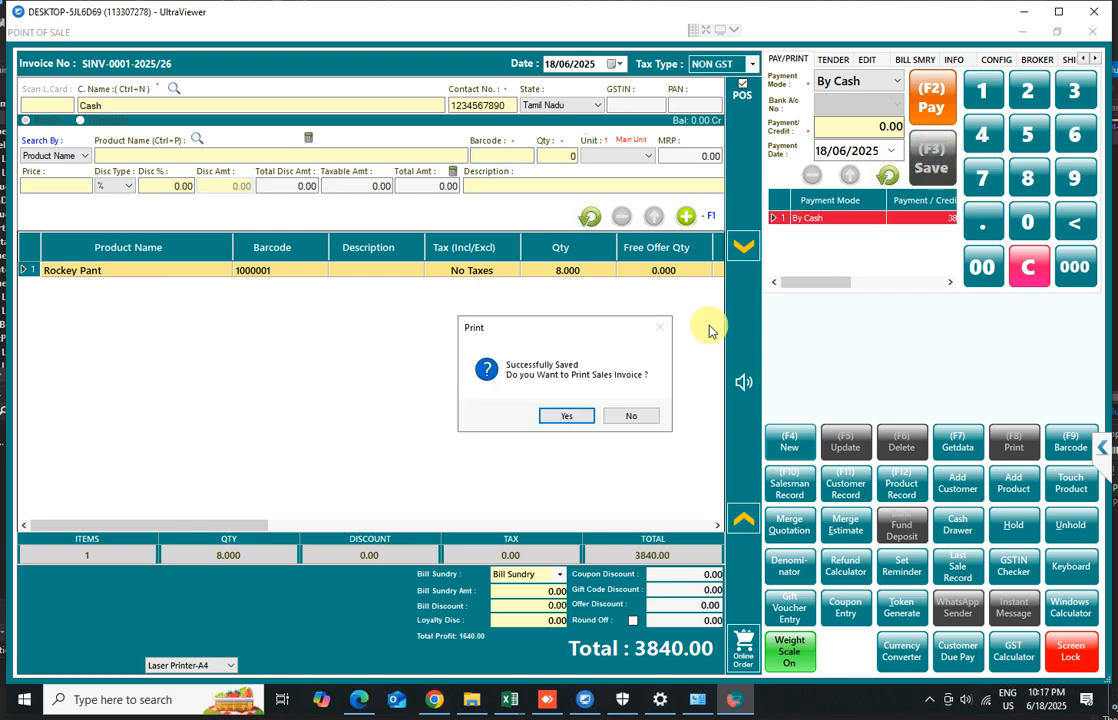
click(565, 418)
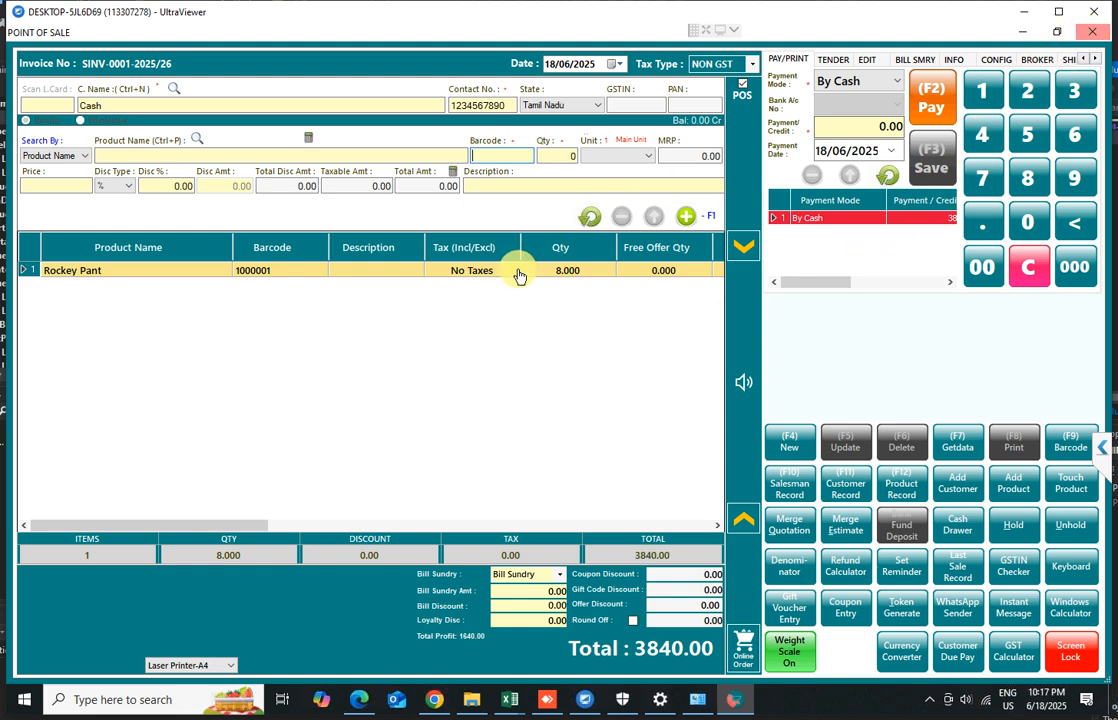
Start a new bill, add Rockey Pant by barcode 1000001, and select its line for editing
click(783, 446)
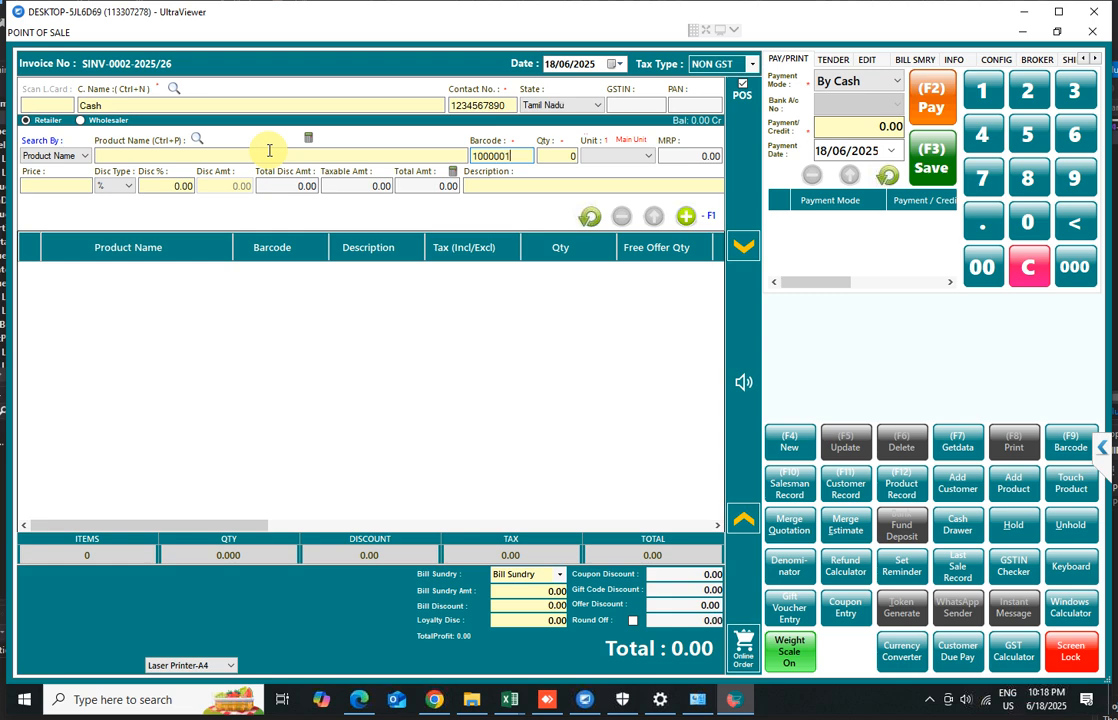
key(Return)
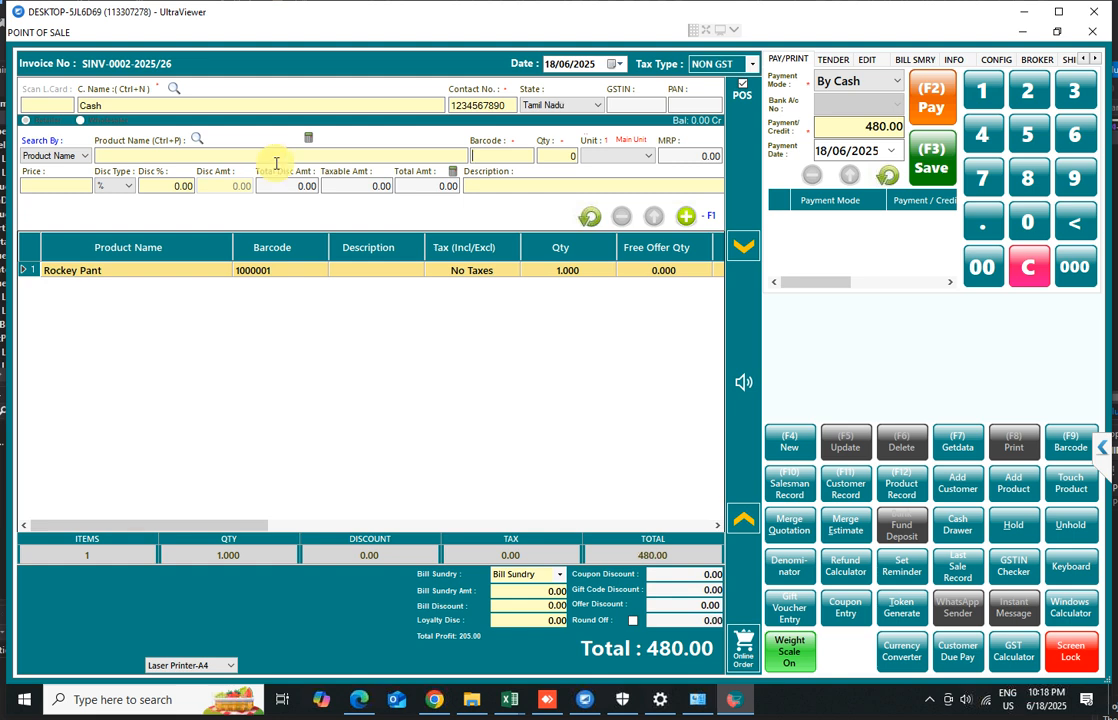
double_click(303, 278)
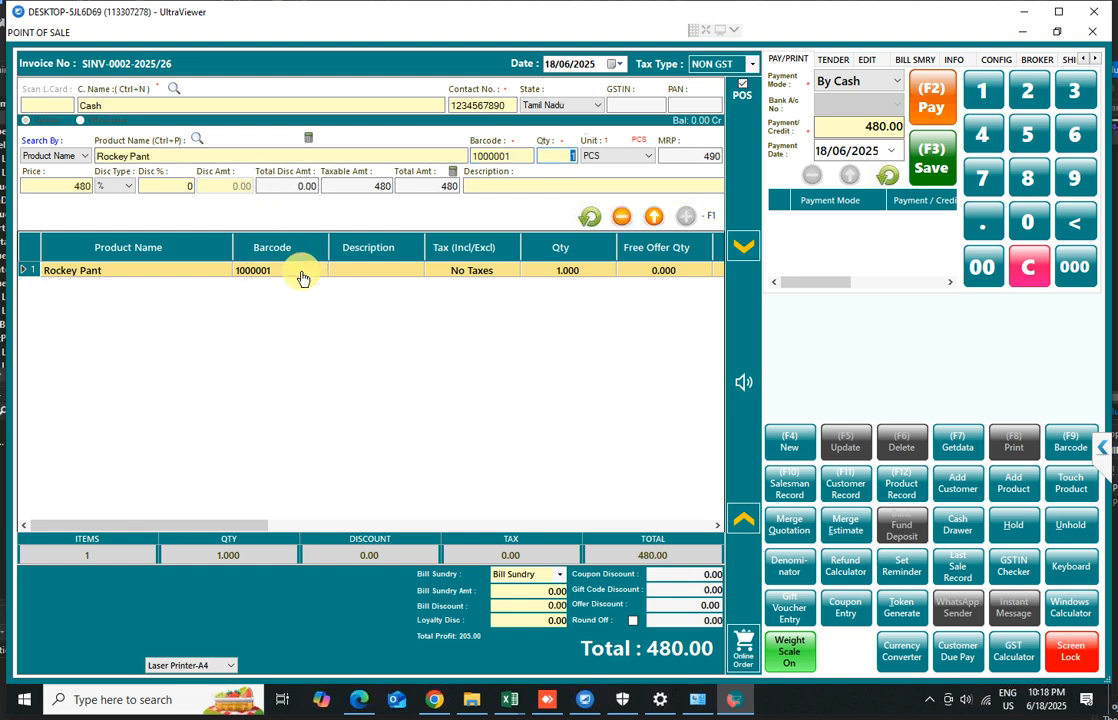
click(205, 272)
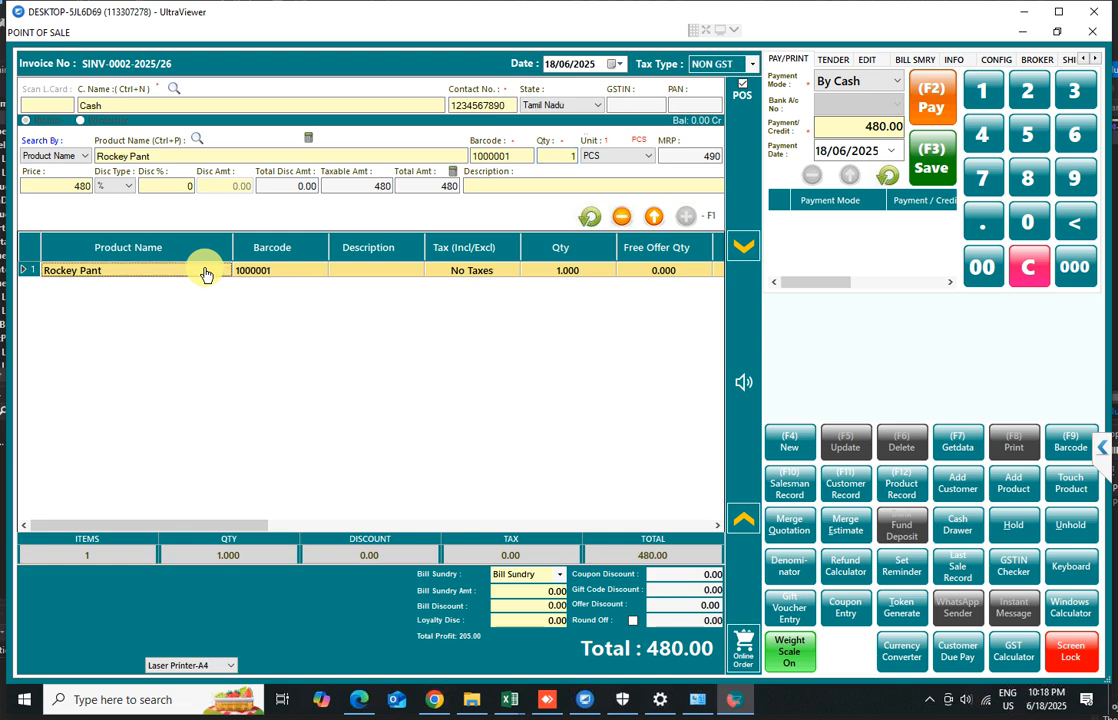
Try setting the Rockey Pant price to 450, then set it back to 480
click(75, 185)
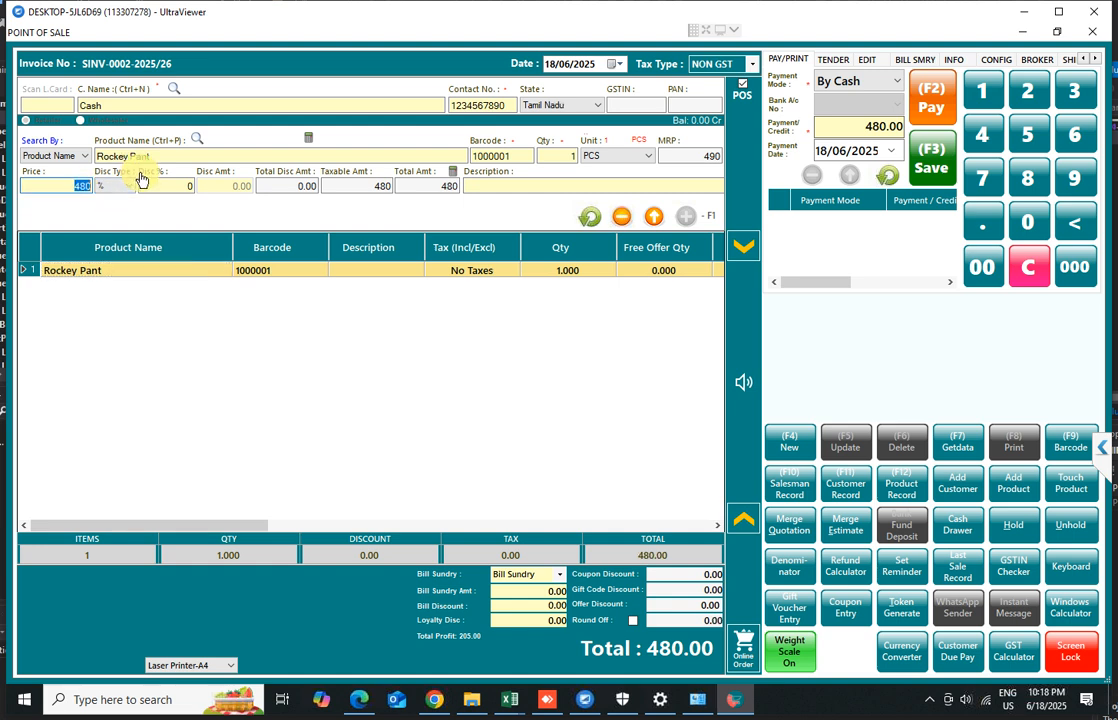
text(450)
click(75, 185)
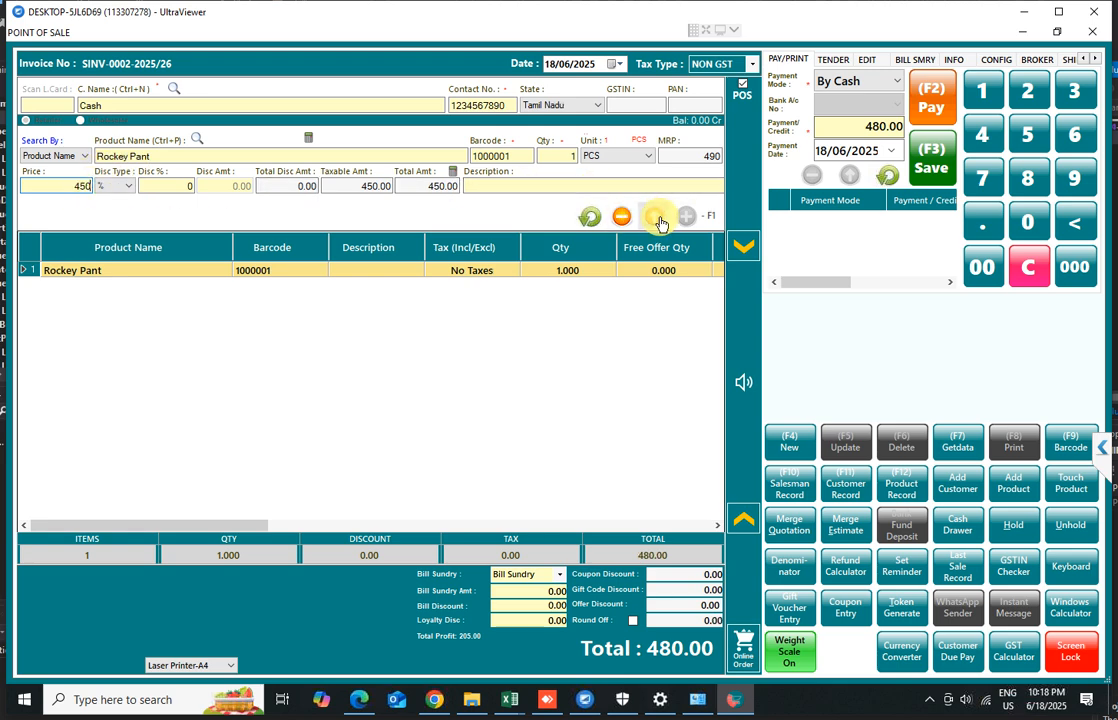
click(75, 186)
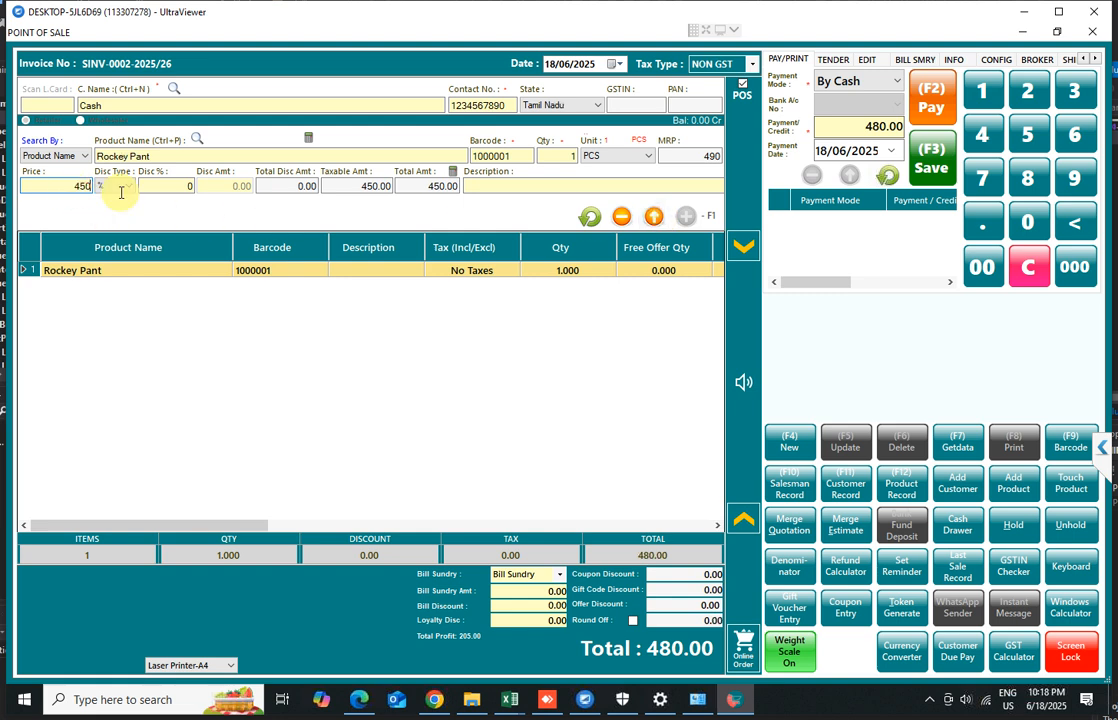
text(480)
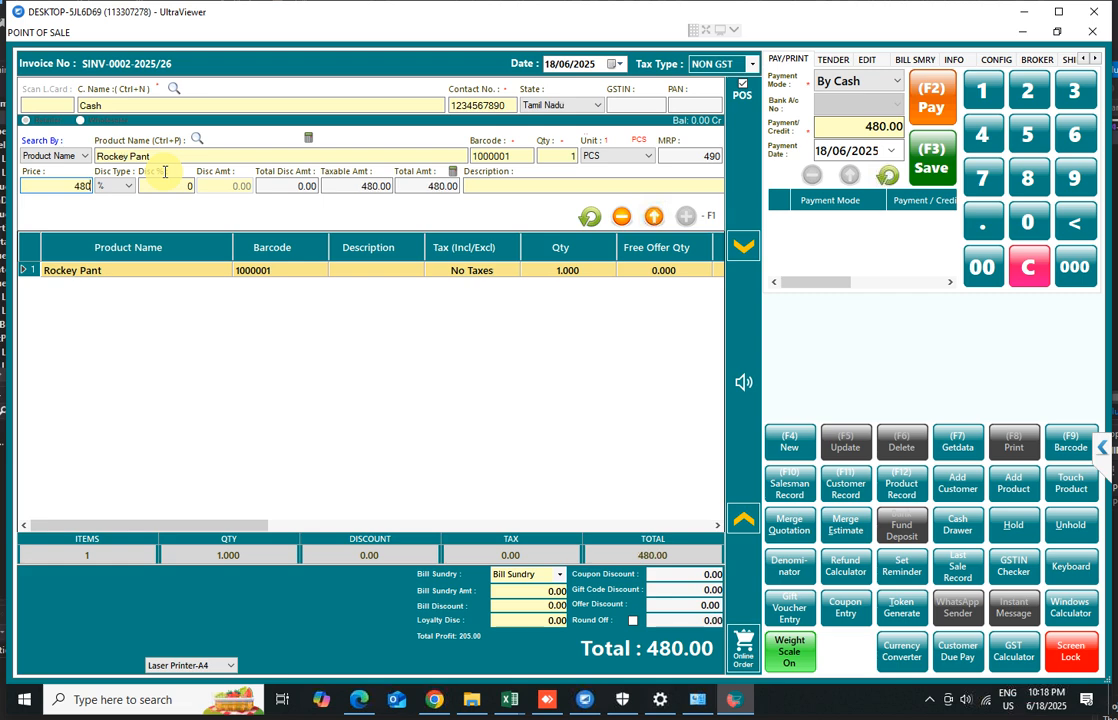
Apply a 10% discount to the Rockey Pant line and update the item in the bill
click(170, 185)
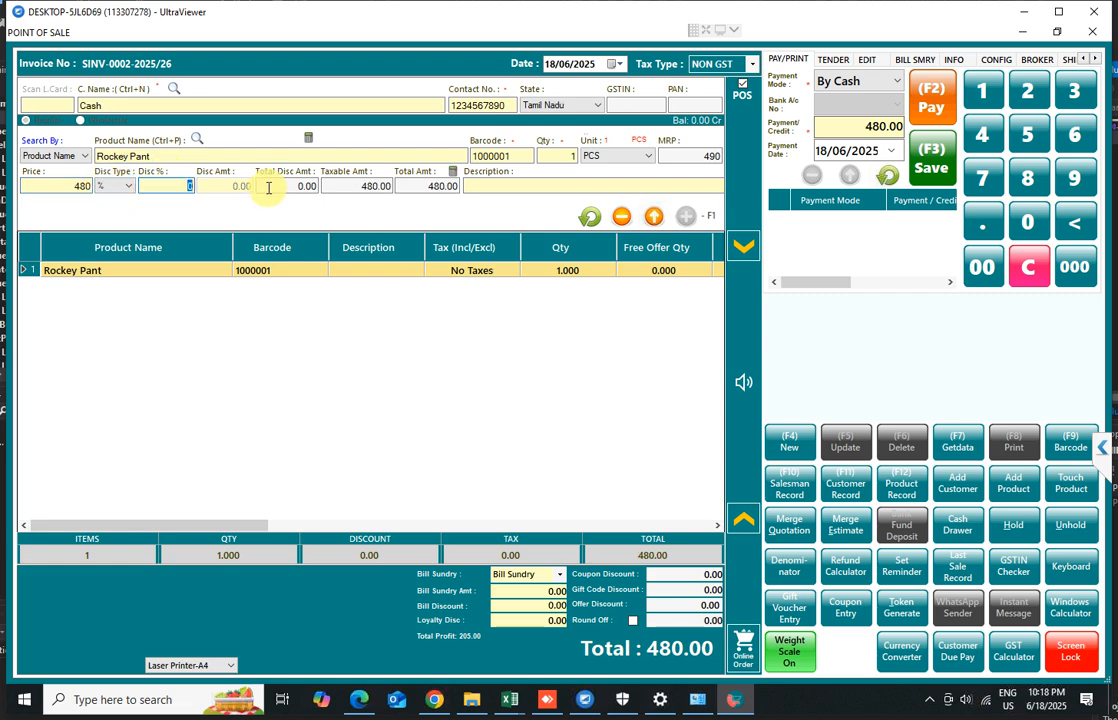
text(10)
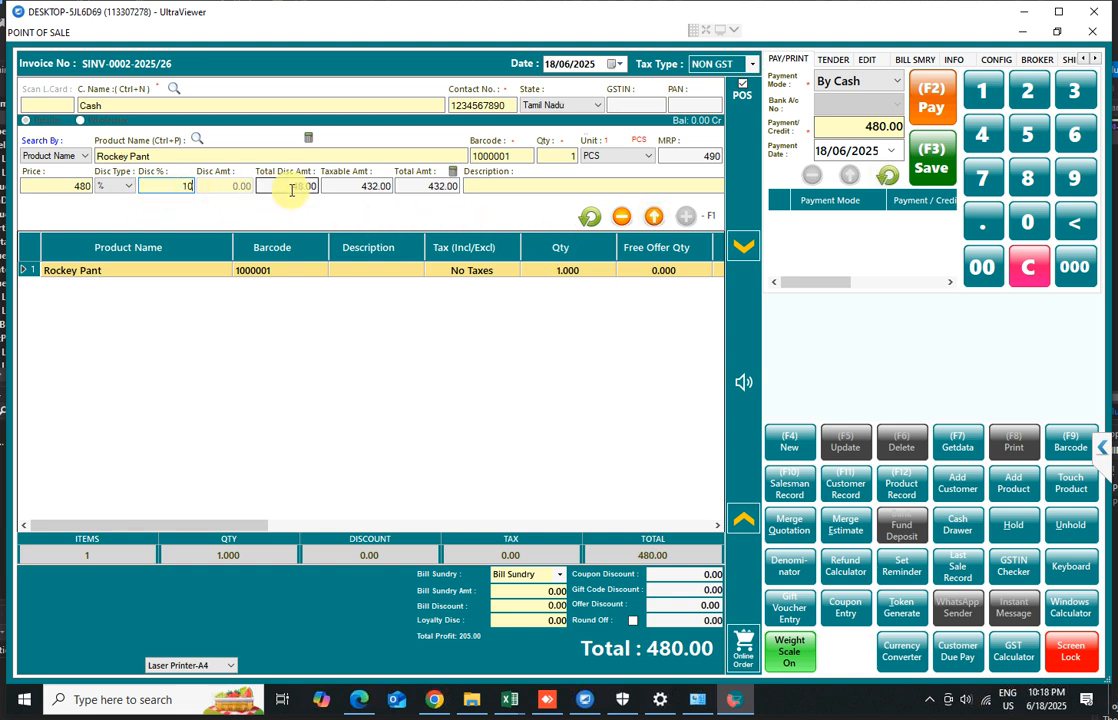
drag(292, 190, 479, 189)
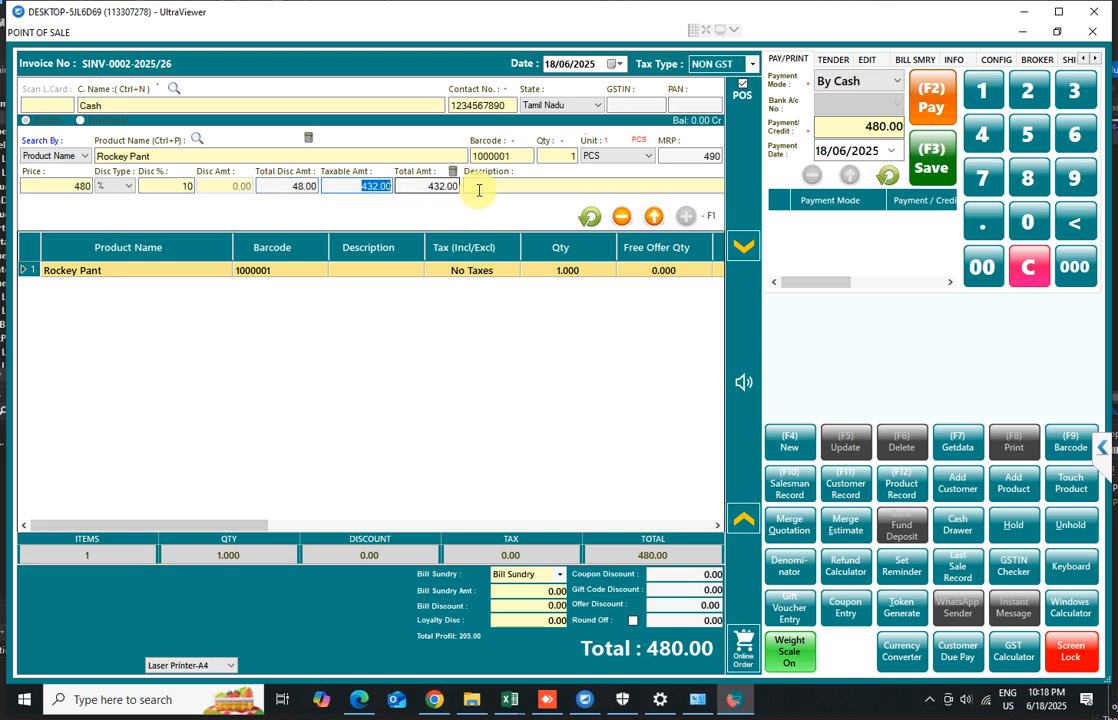
click(654, 220)
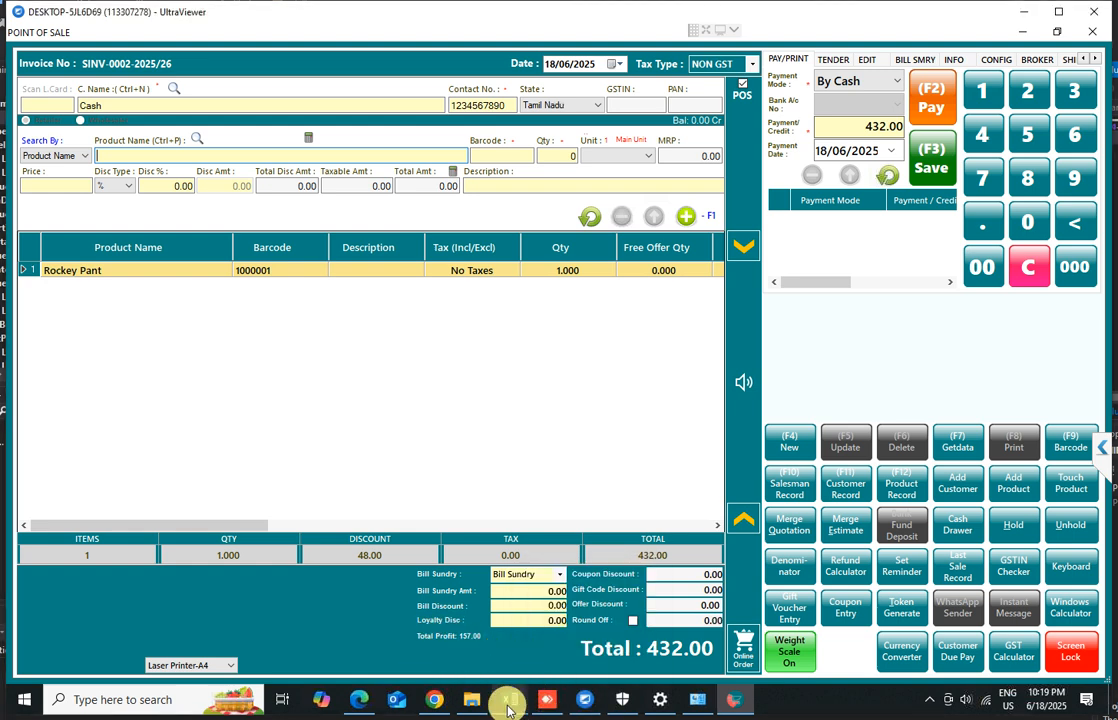
Set the payment mode to By Cash, save the bill, and decline printing the sales invoice
mouse_move(507, 706)
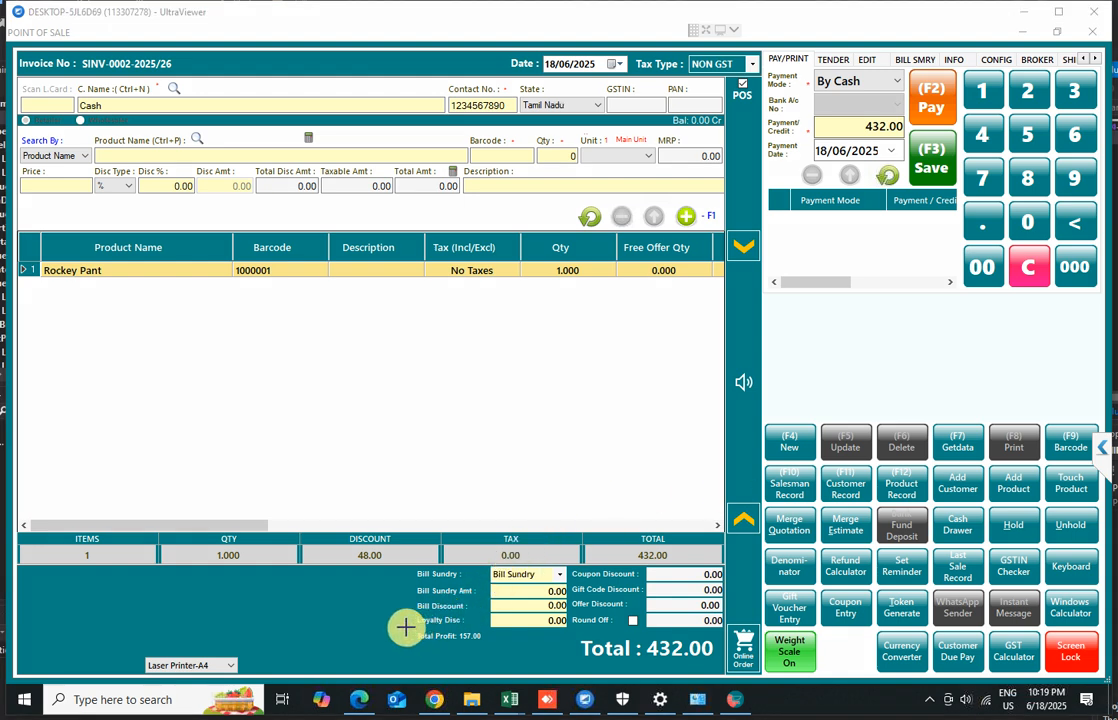
drag(405, 627, 490, 647)
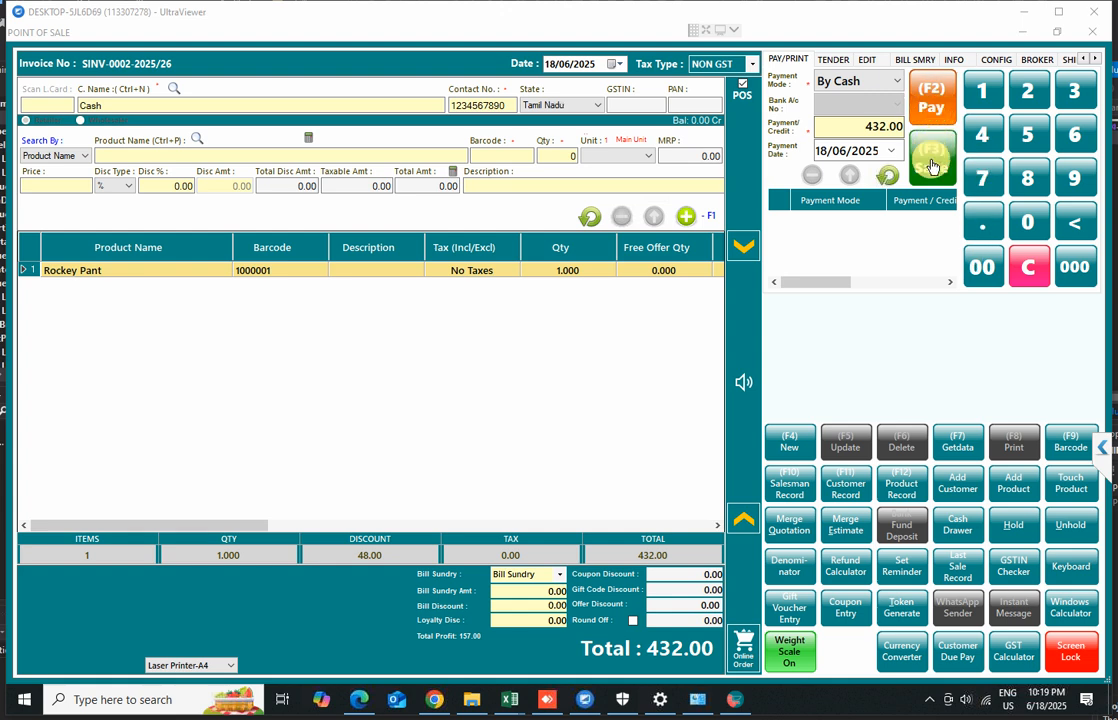
click(887, 84)
scroll(864, 150, down, 2)
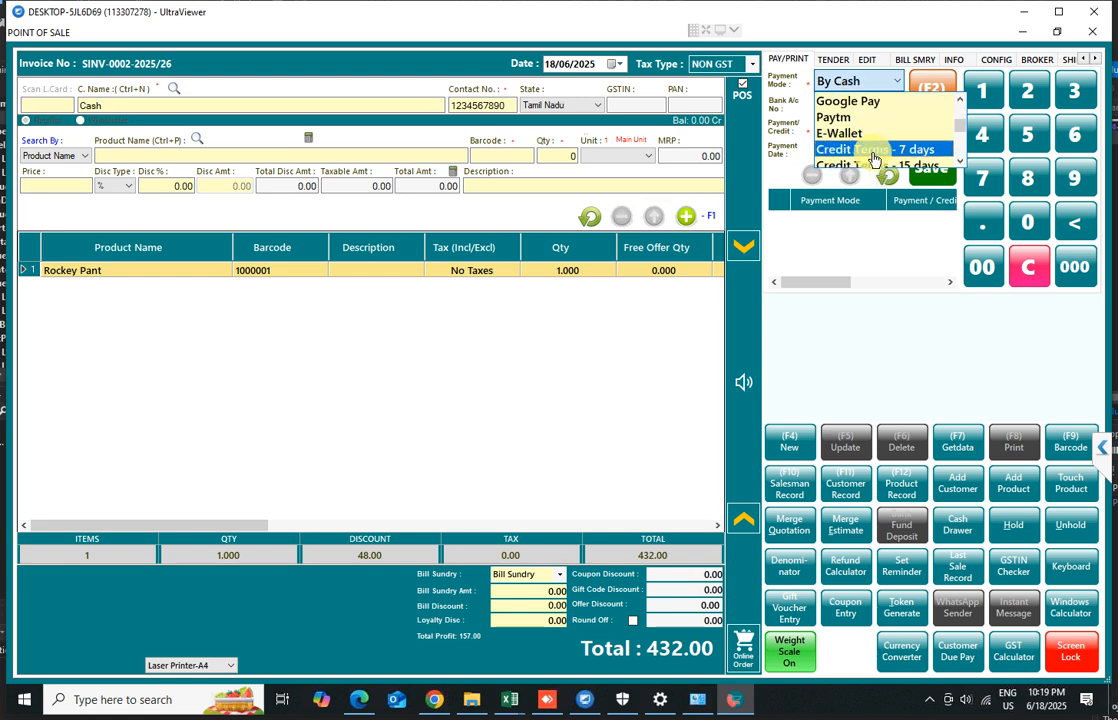
click(878, 82)
click(927, 174)
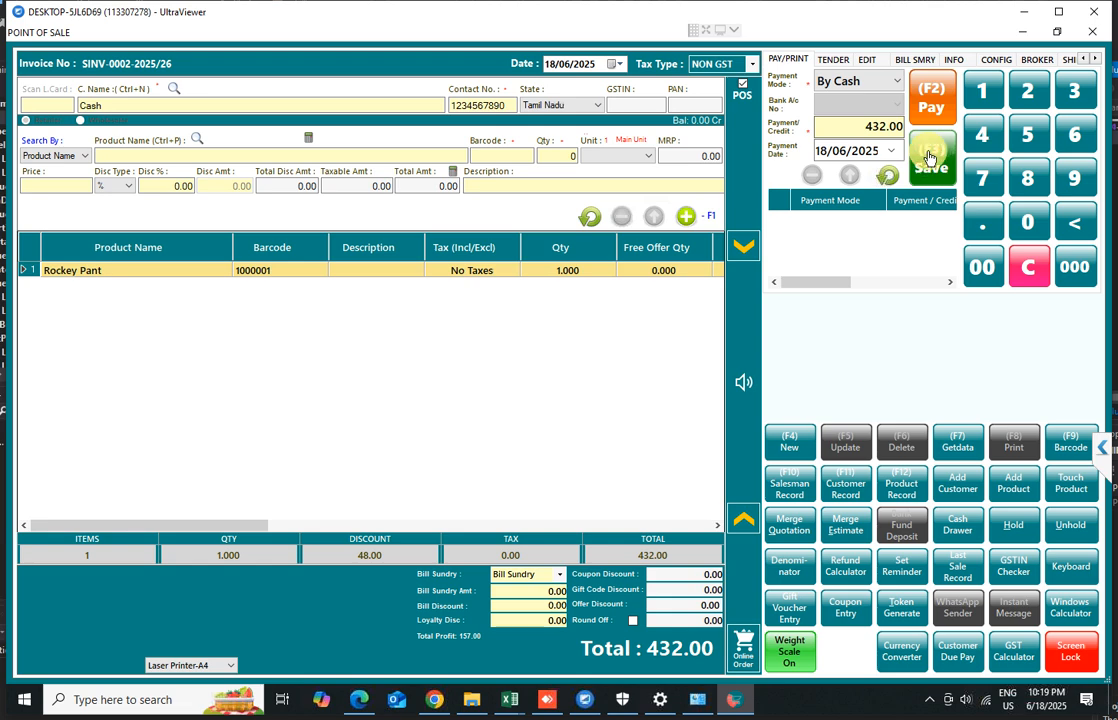
click(928, 157)
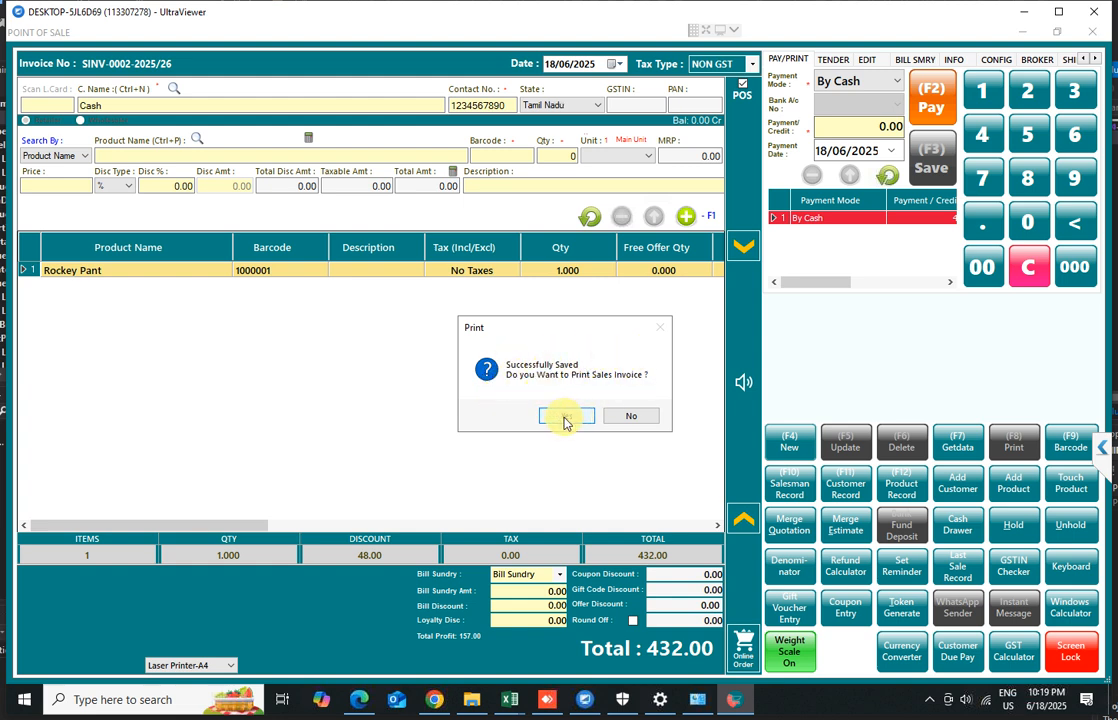
click(636, 420)
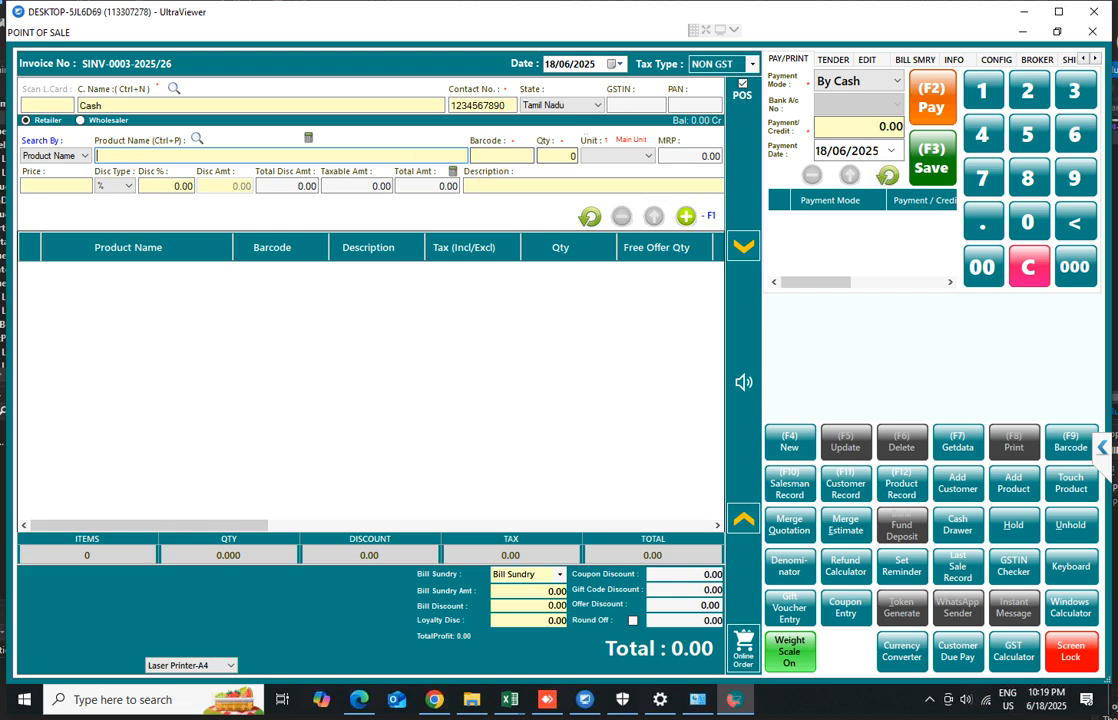
Close the point of sale, set the terminal's default printer to Canon E470 series, save it, and close Terminal Setting
click(1093, 36)
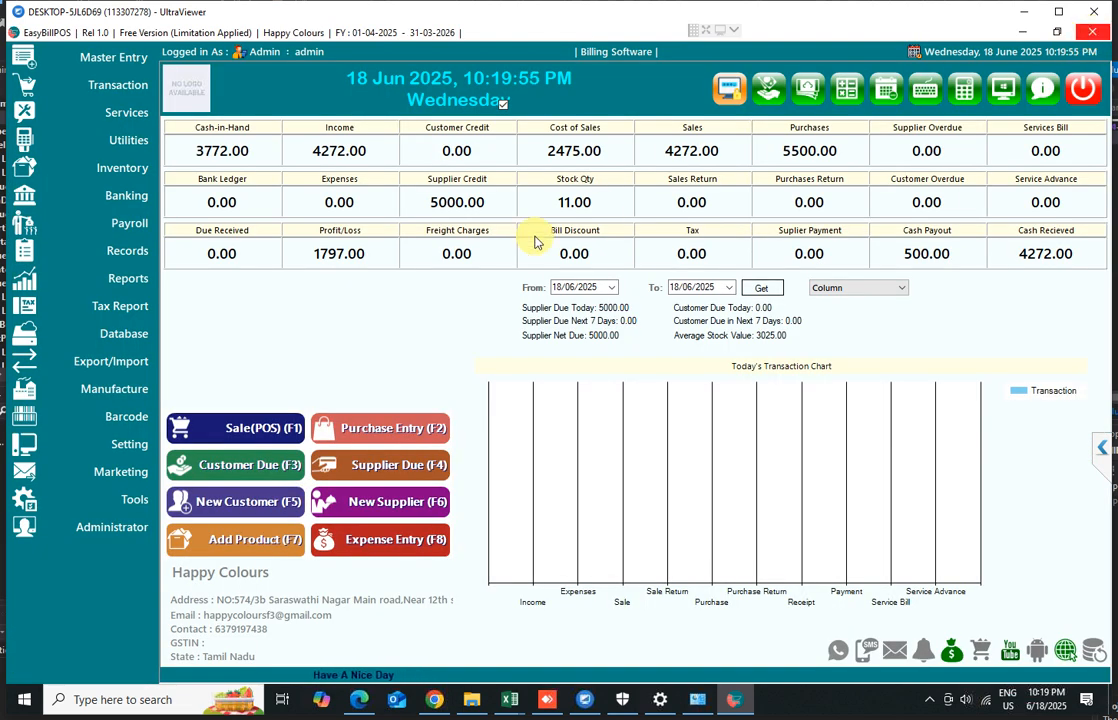
click(111, 457)
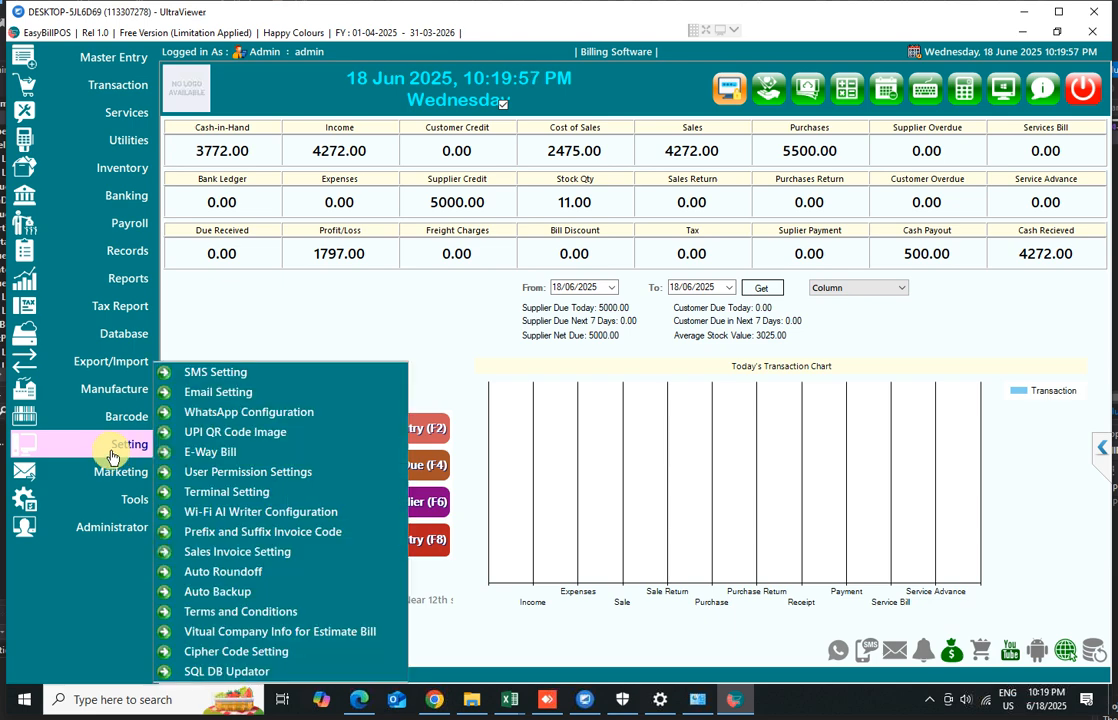
click(250, 493)
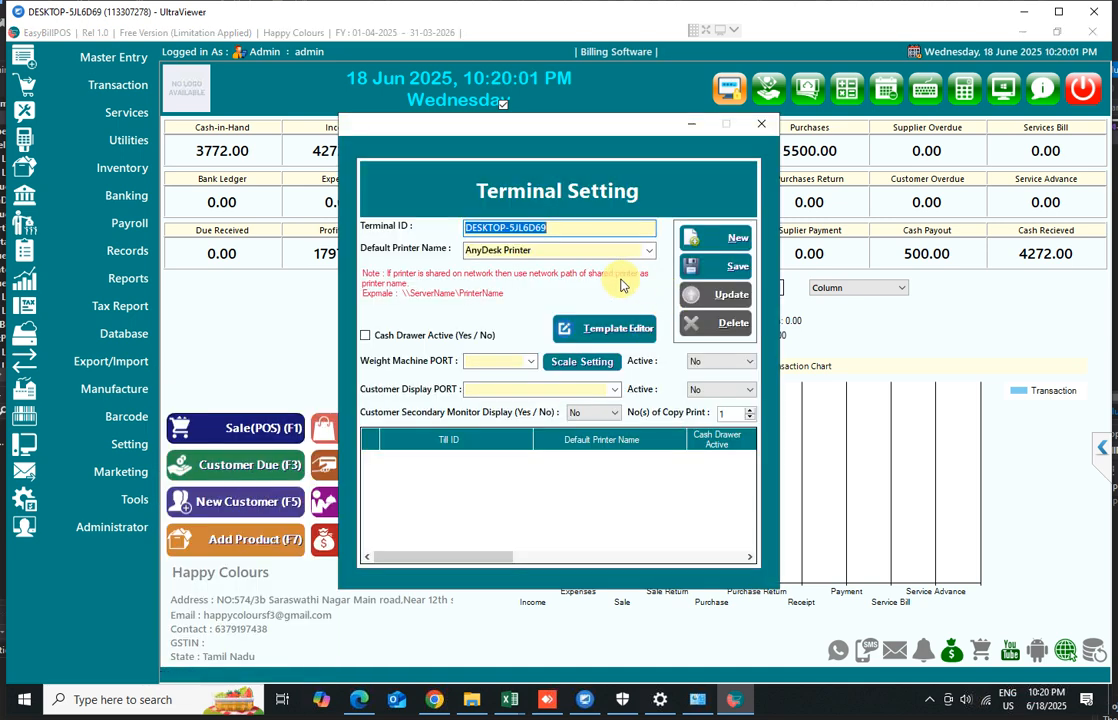
click(648, 251)
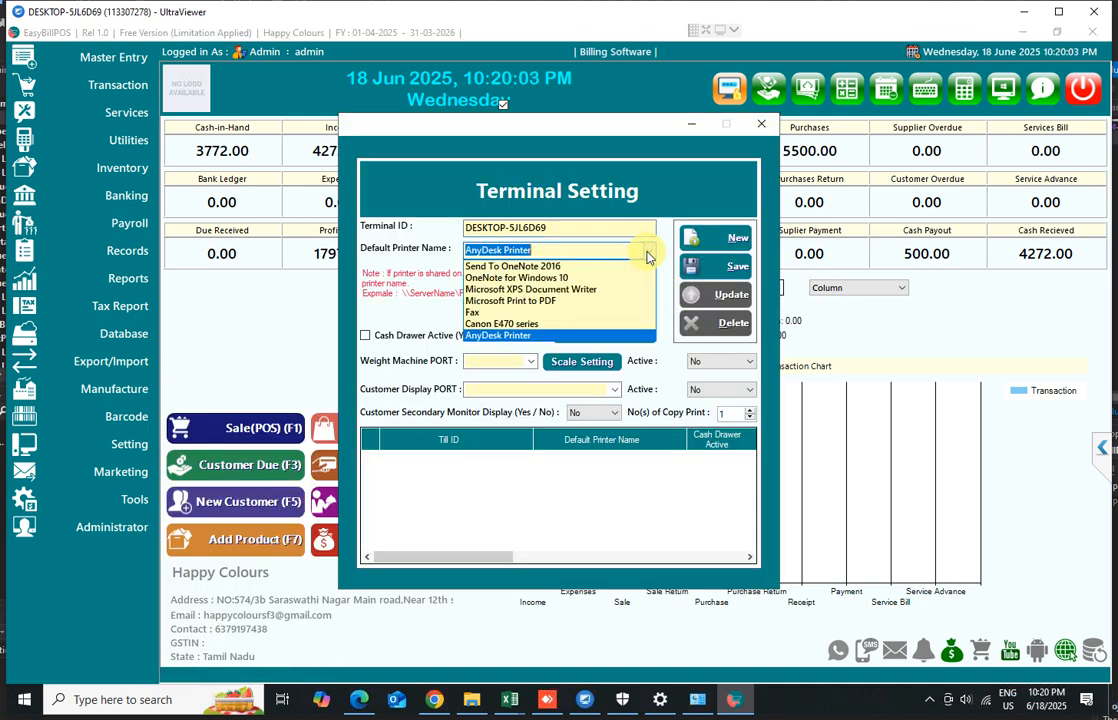
click(479, 330)
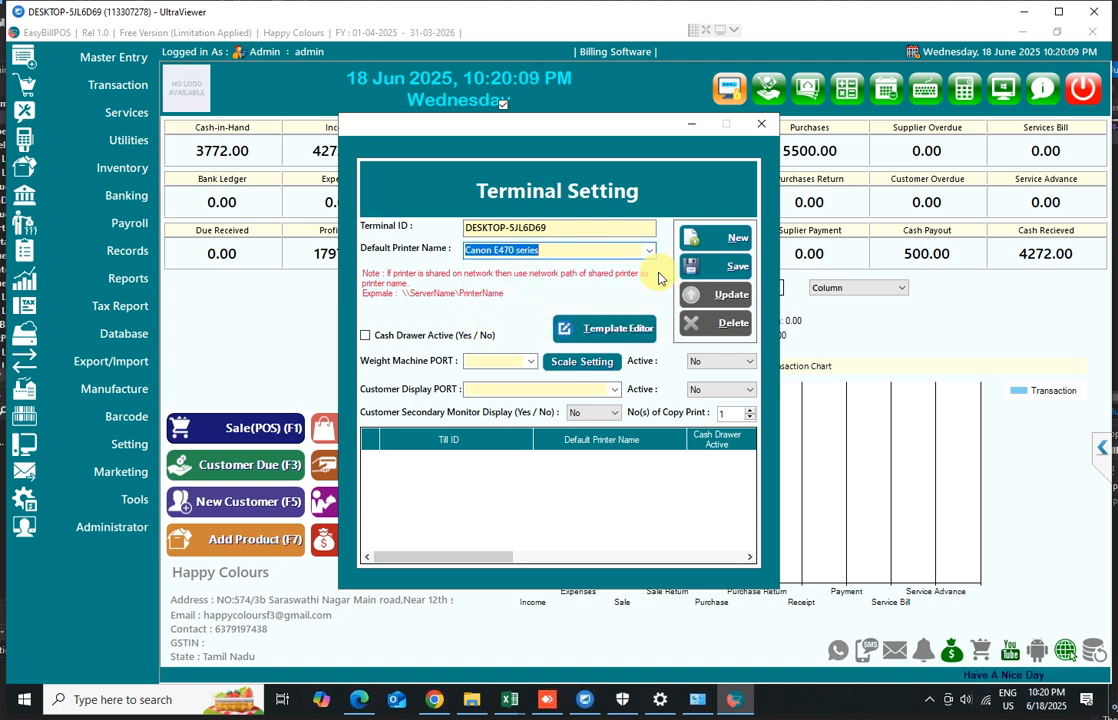
click(730, 272)
click(601, 416)
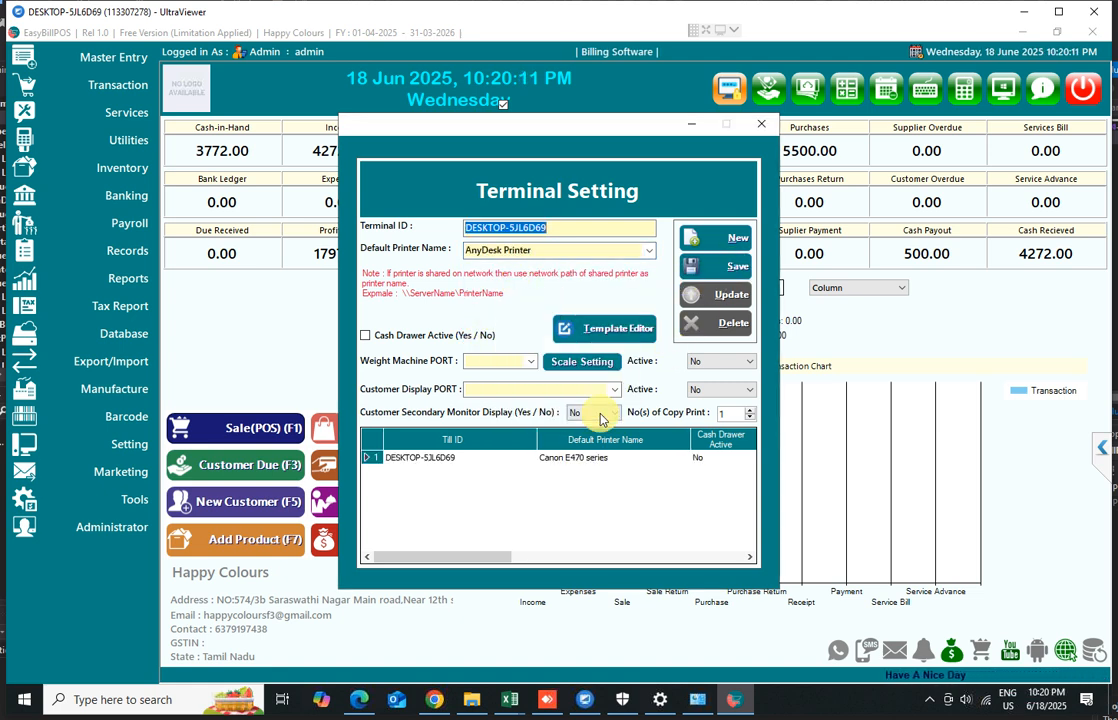
click(760, 125)
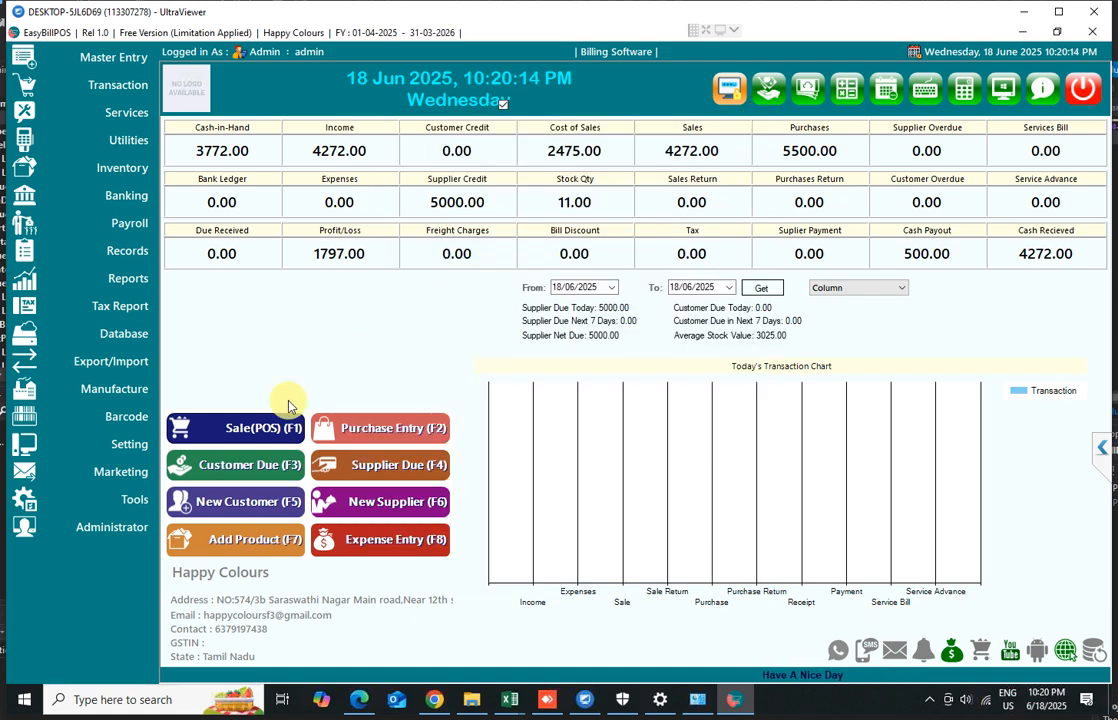
Open the Sales Invoice Setting and save it with header INVOICE and the Laser Printer-A4 template
click(118, 444)
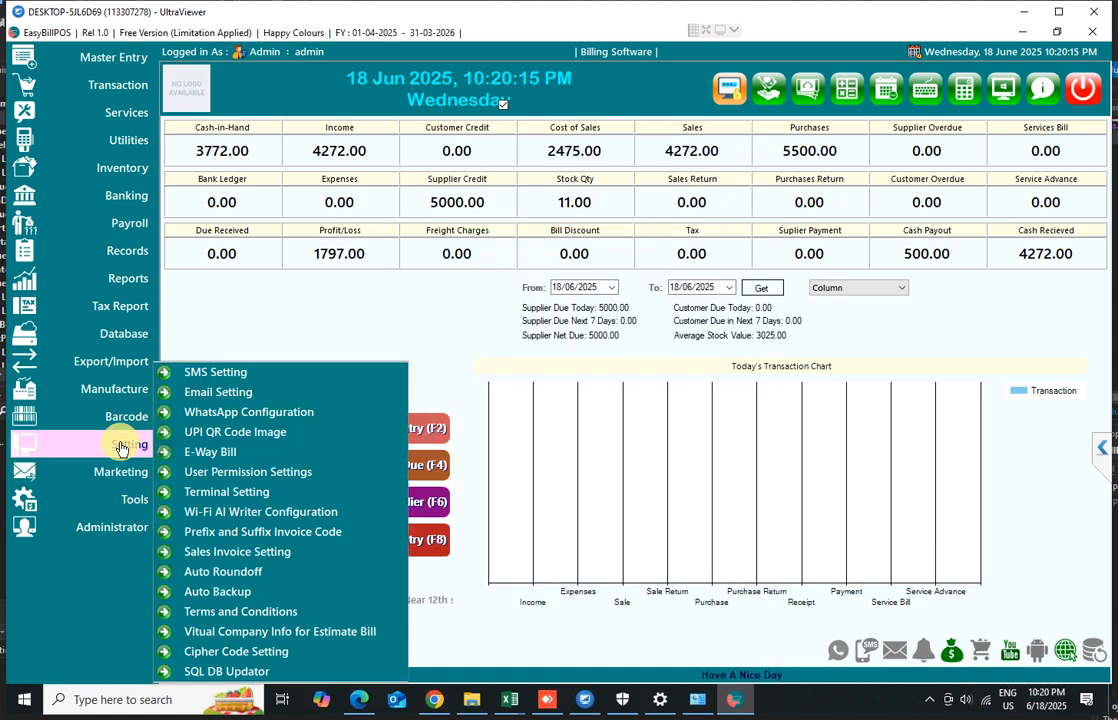
click(220, 556)
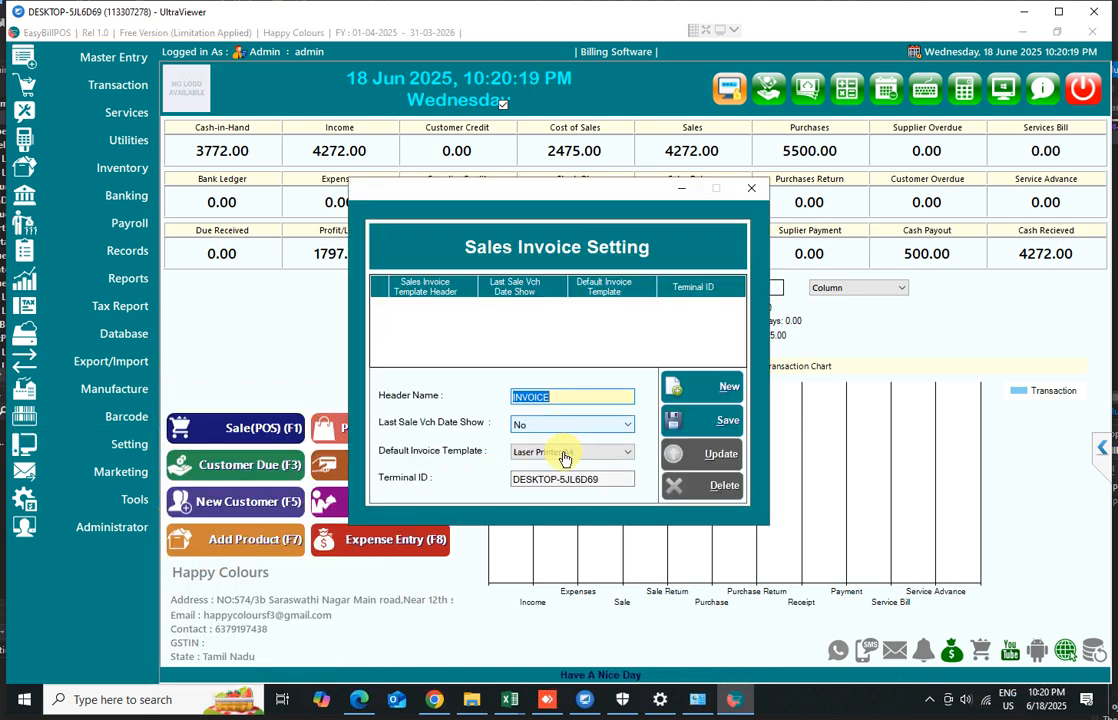
click(680, 420)
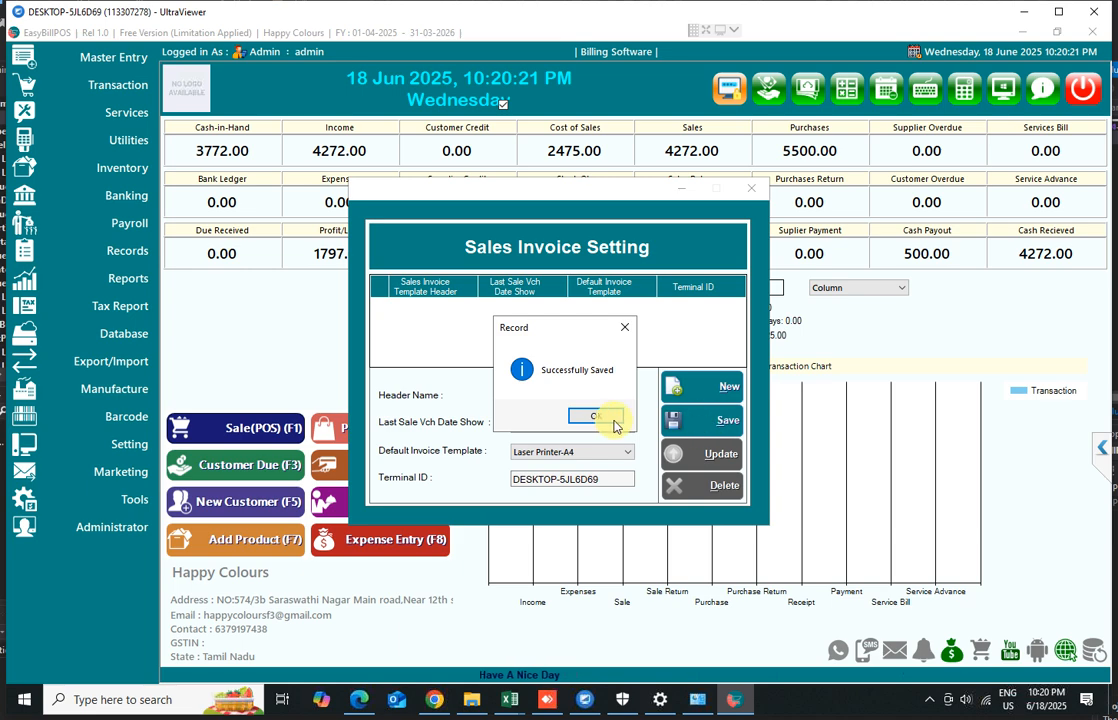
Close the Sales Invoice Setting, open the point of sale, and load saved invoice SINV-0002-2025/26
click(596, 418)
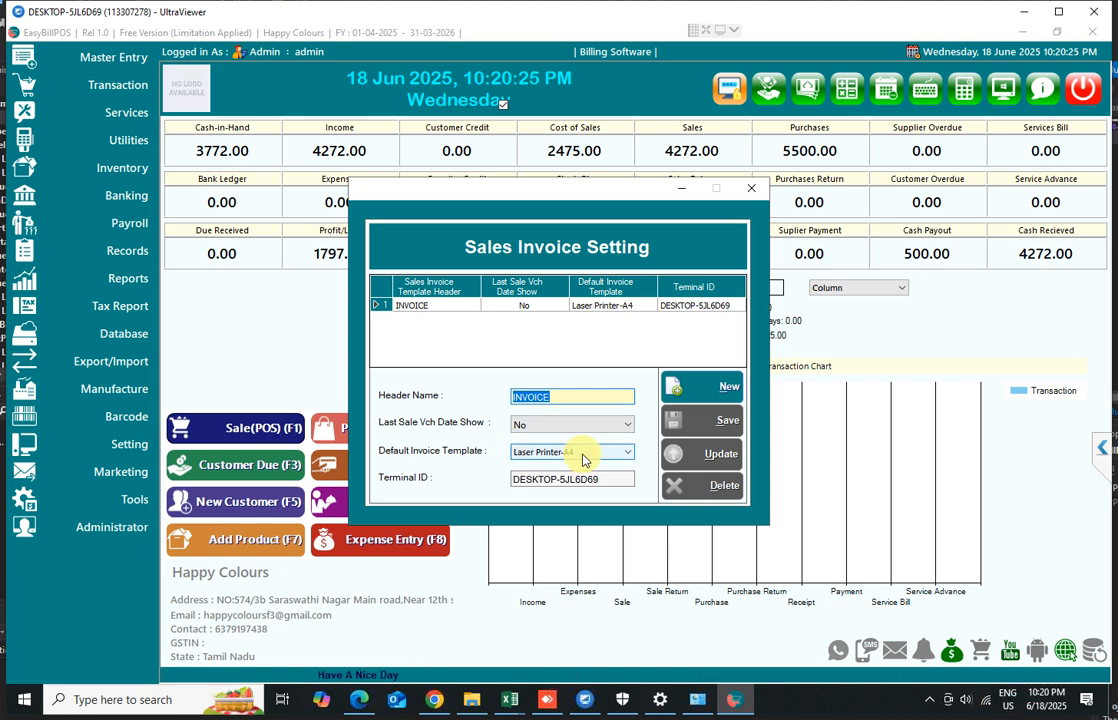
click(751, 190)
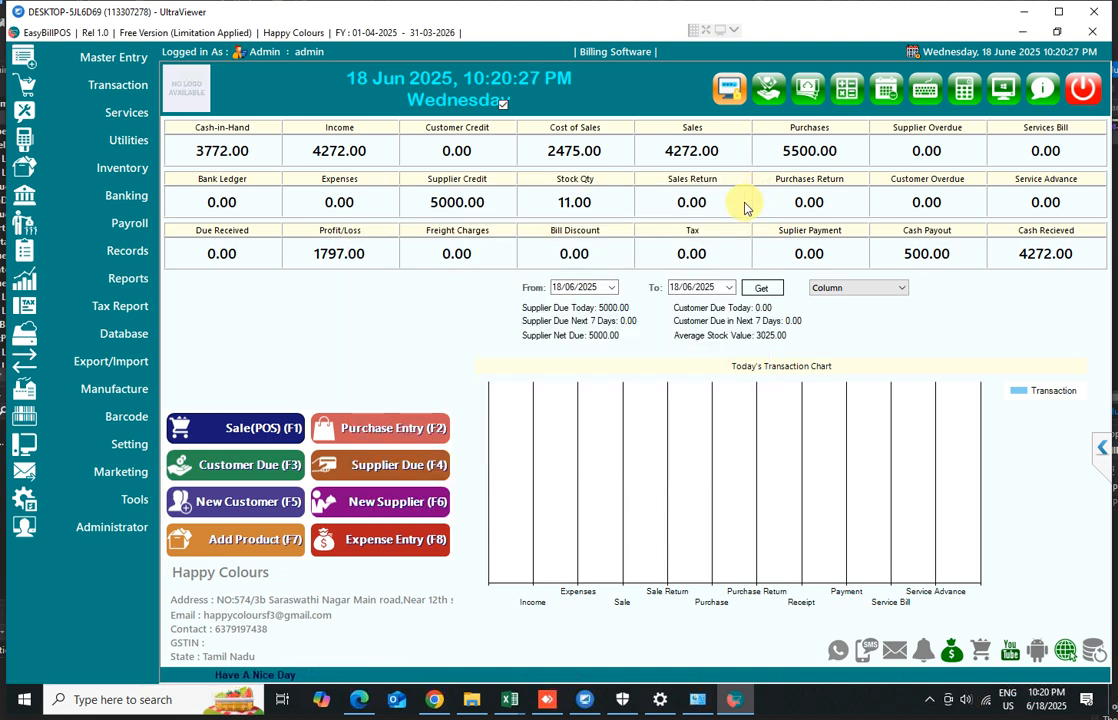
click(257, 432)
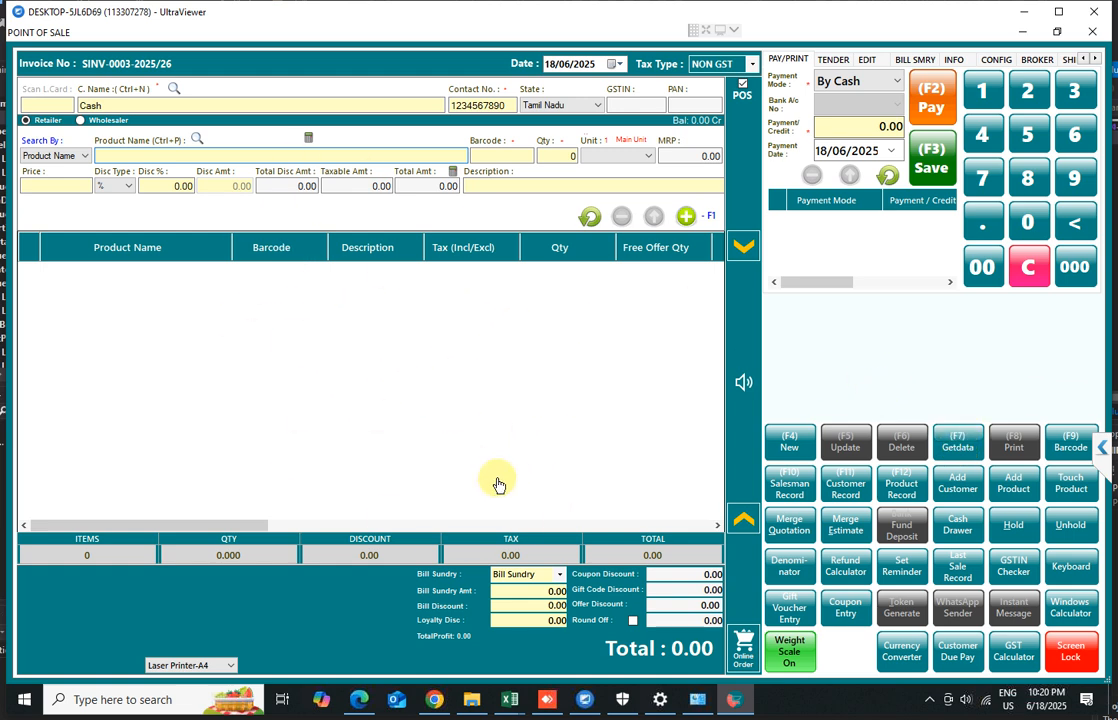
click(958, 447)
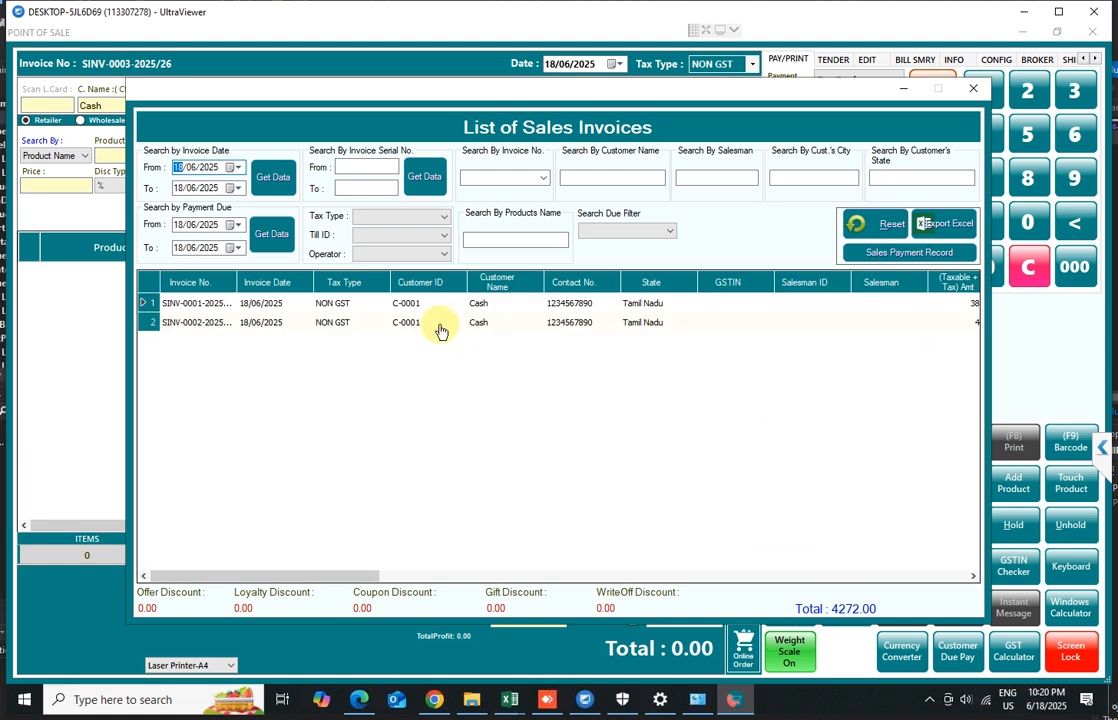
double_click(194, 327)
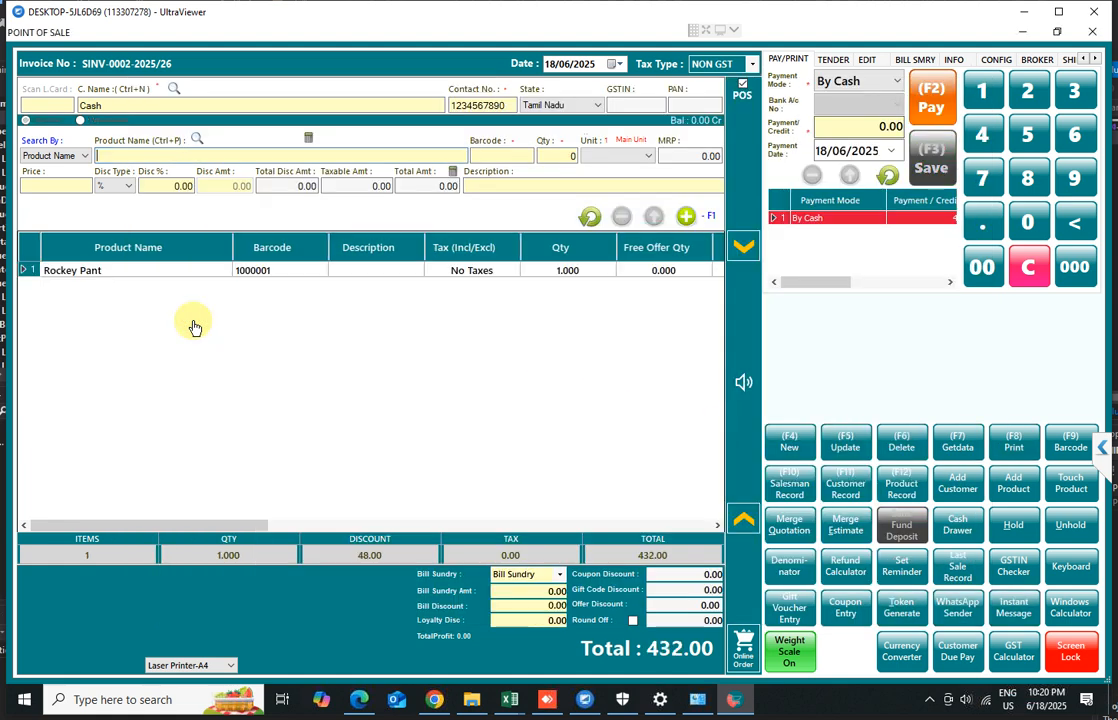
Preview the loaded invoice's A4 print, scroll through it, and close the preview
click(1019, 448)
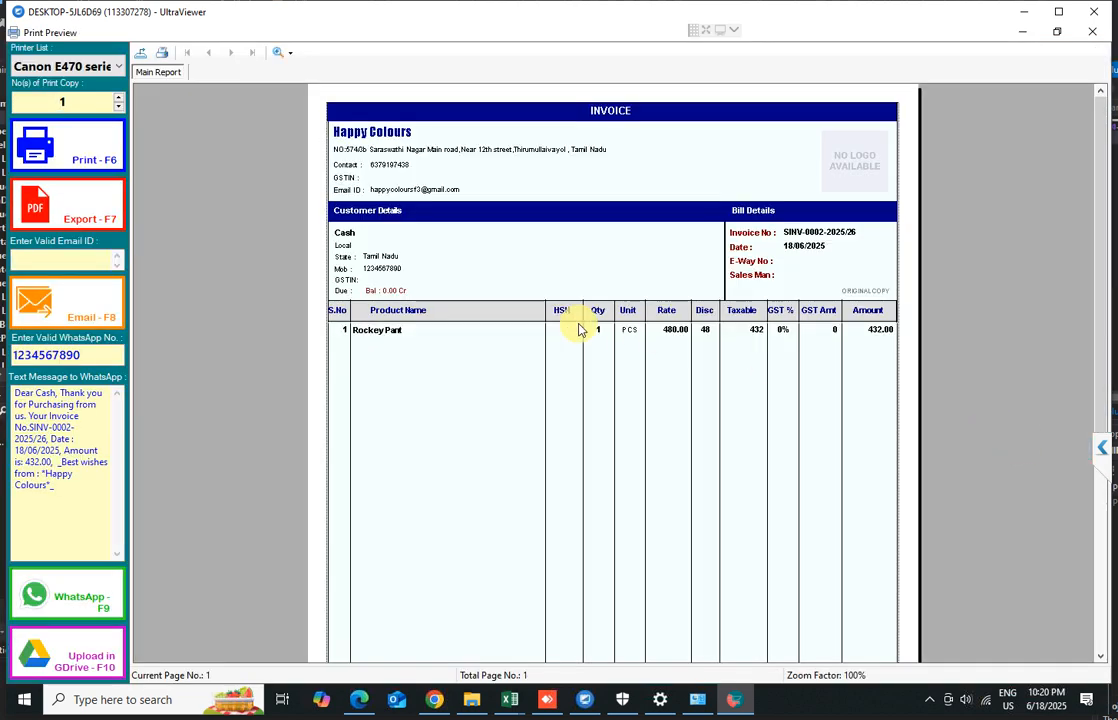
scroll(661, 355, down, 5)
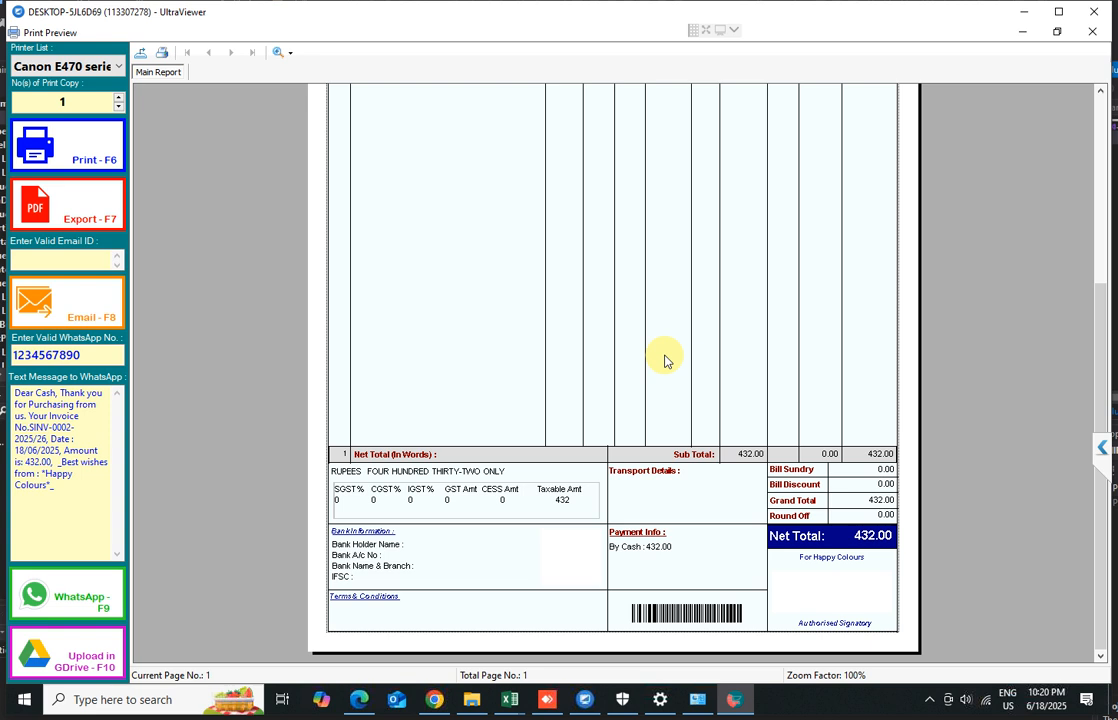
scroll(665, 360, up, 5)
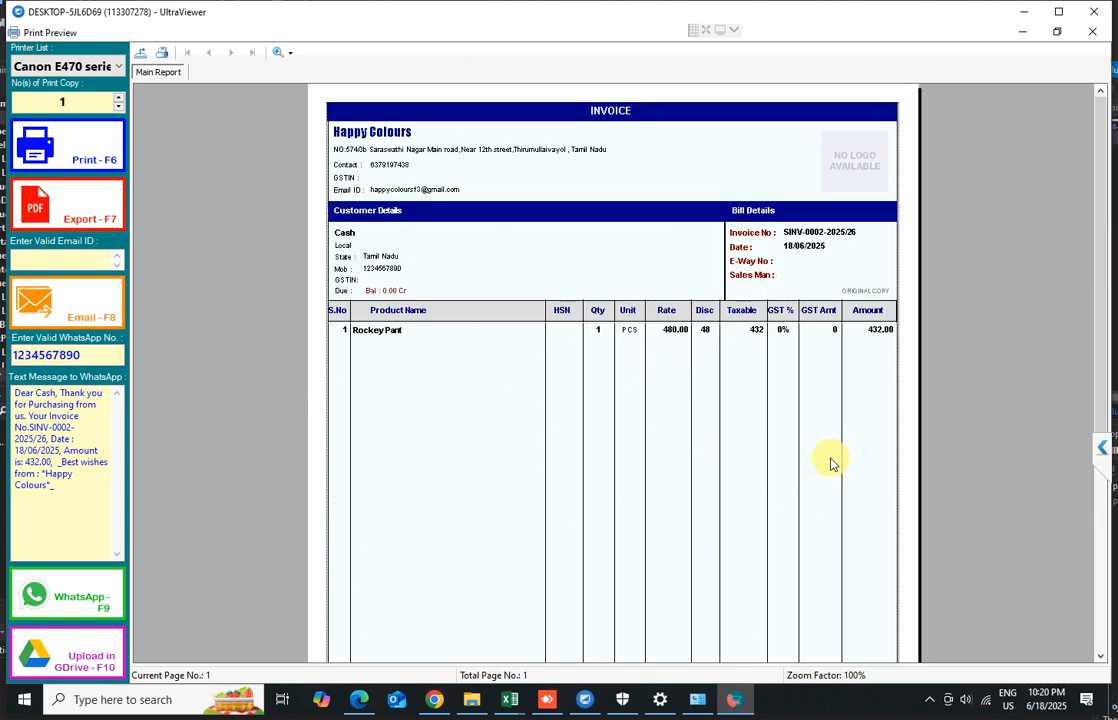
click(1093, 38)
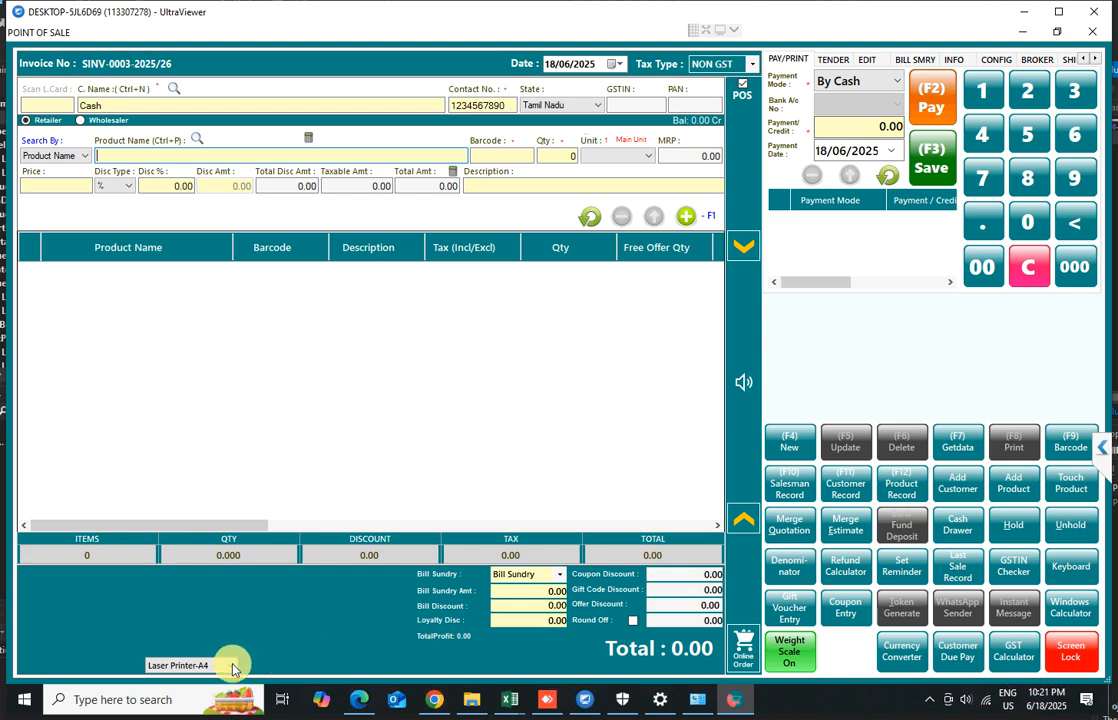
Switch the point of sale's print template to Thermal Printer-3inch
click(197, 665)
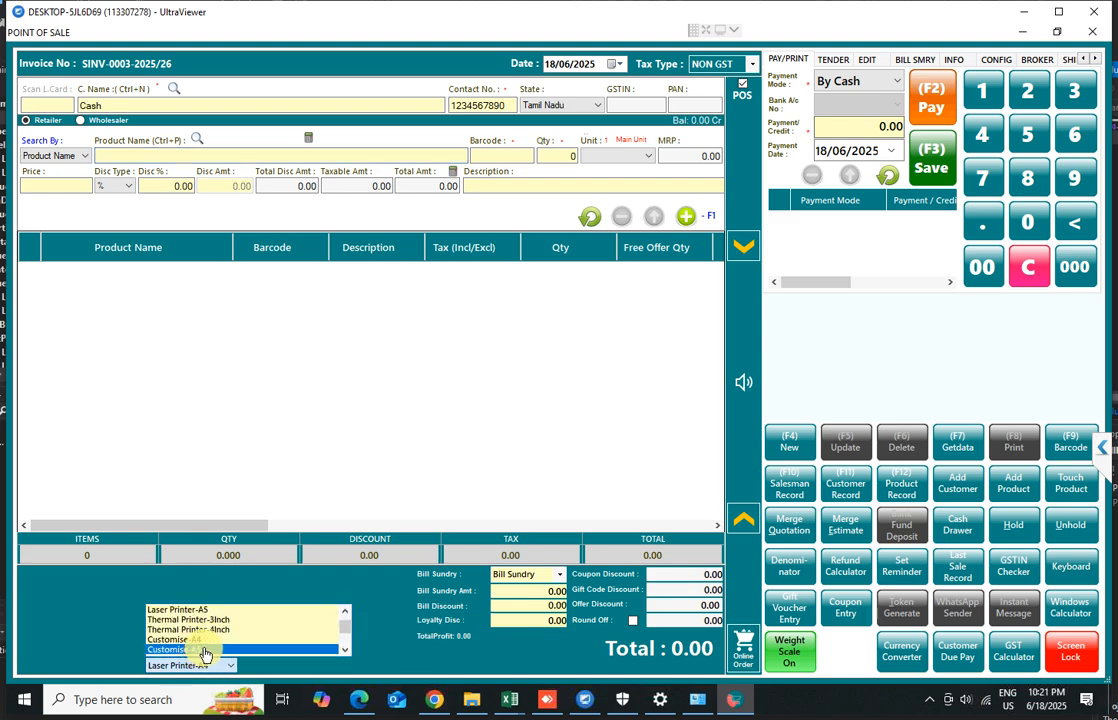
scroll(207, 655, down, 1)
click(208, 624)
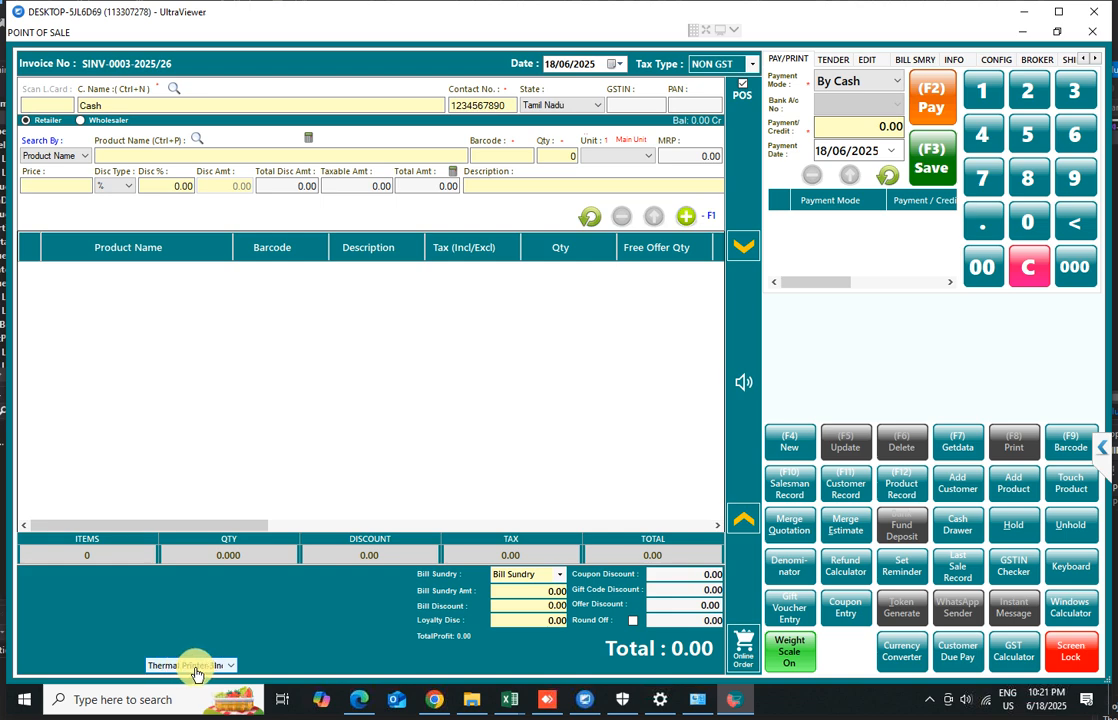
Reload invoice SINV-0002-2025/26, preview its thermal receipt, and close the preview and the point of sale
click(947, 450)
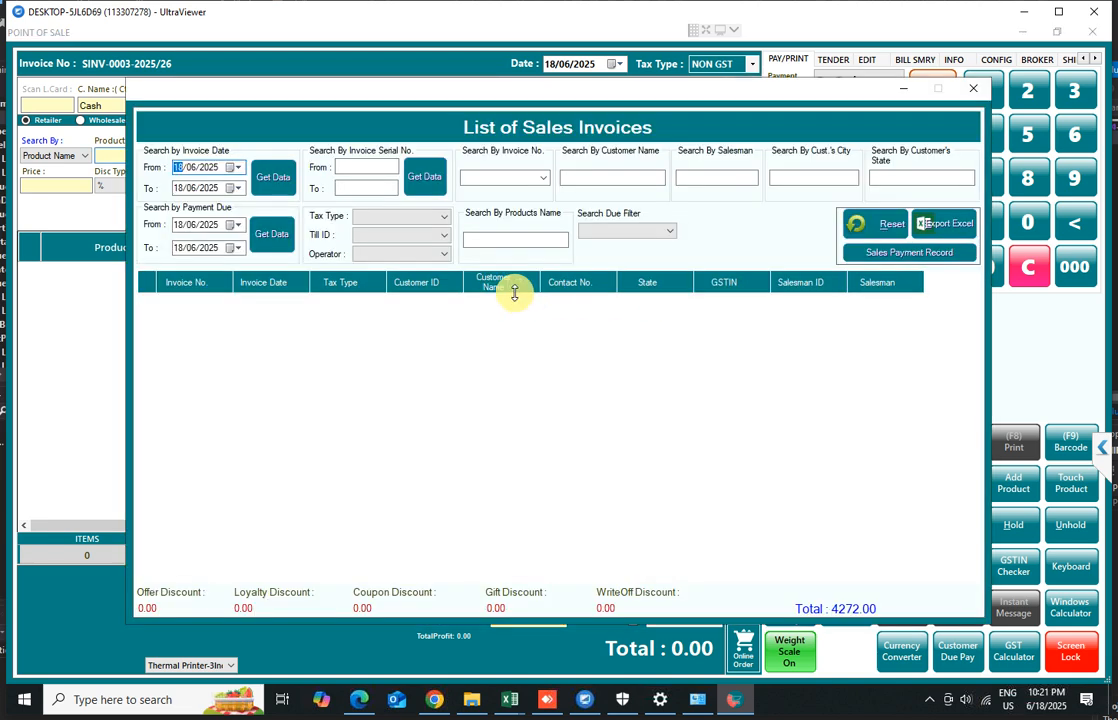
double_click(262, 330)
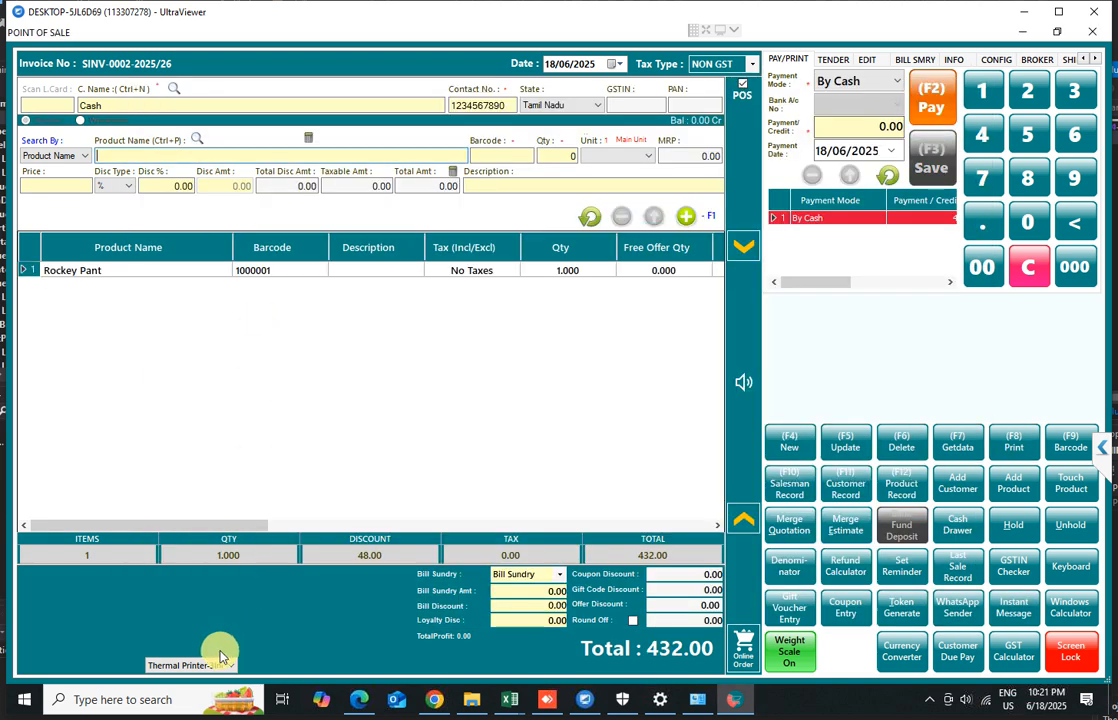
click(1019, 450)
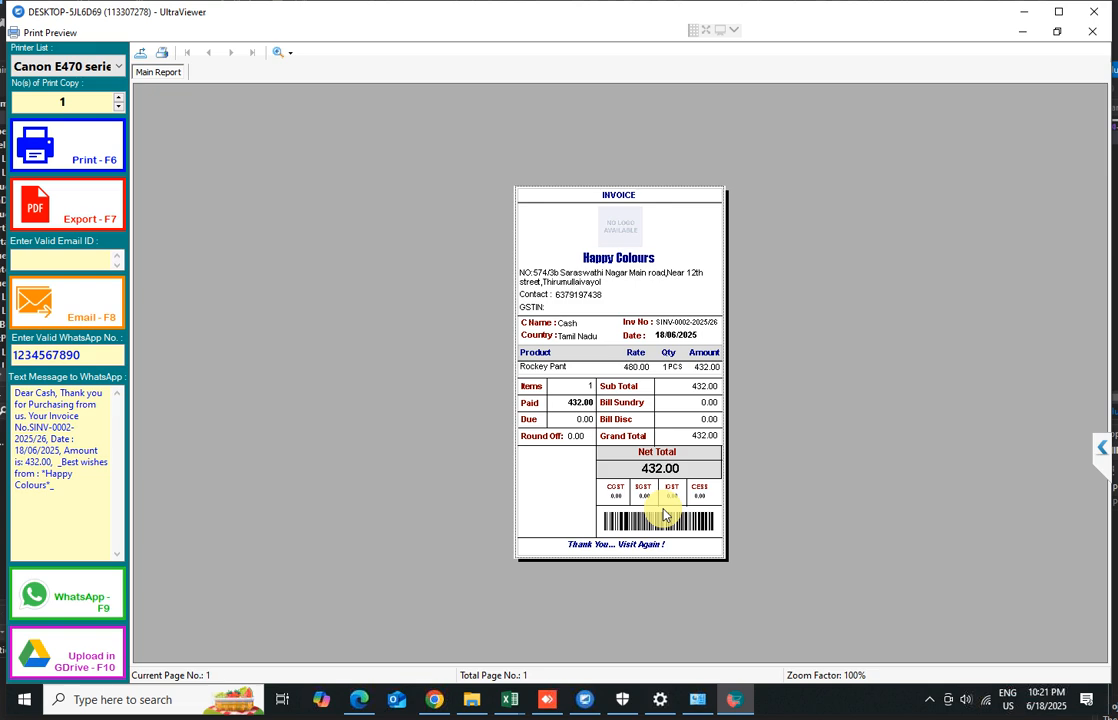
click(1093, 34)
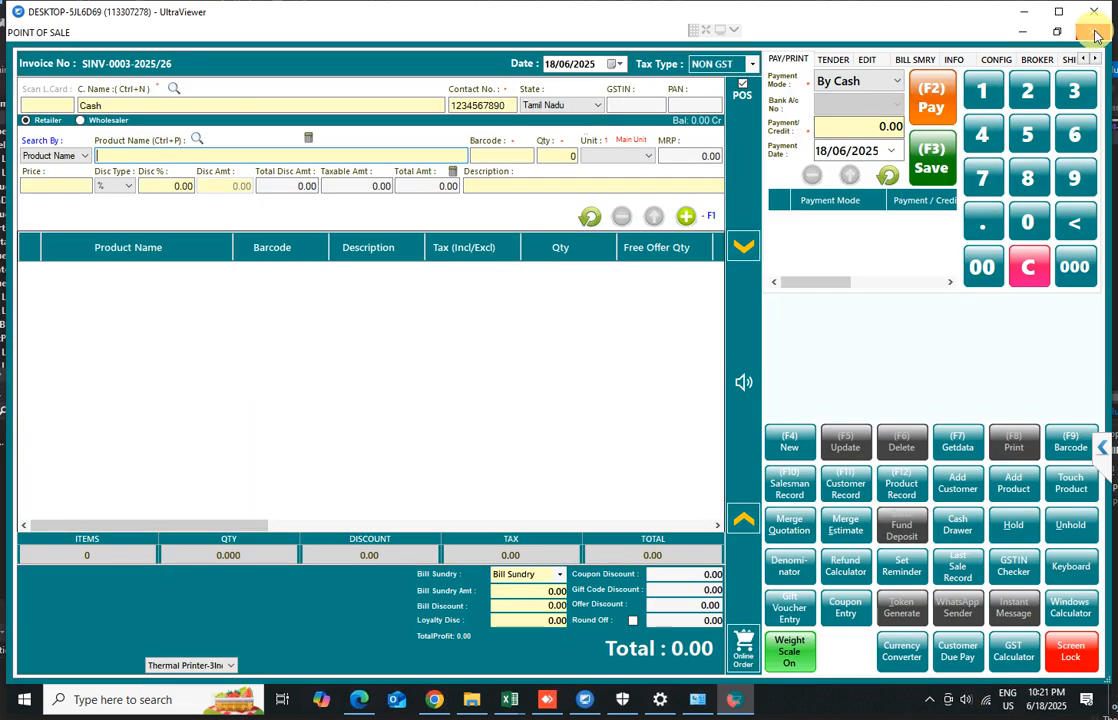
click(1095, 36)
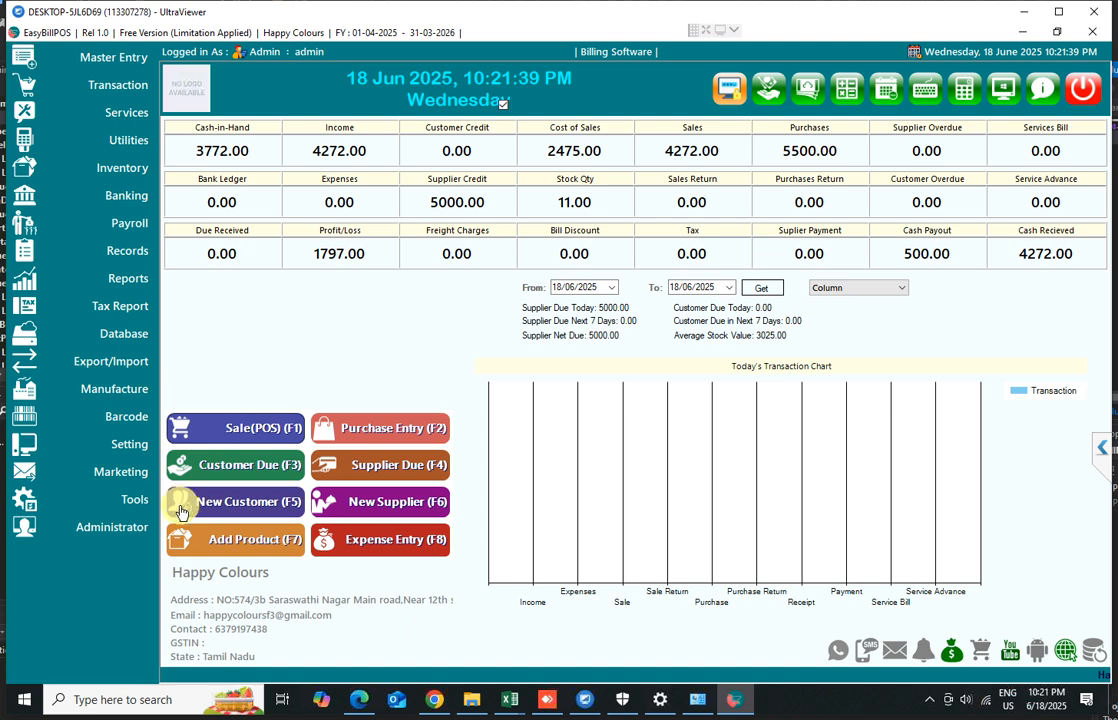
click(127, 451)
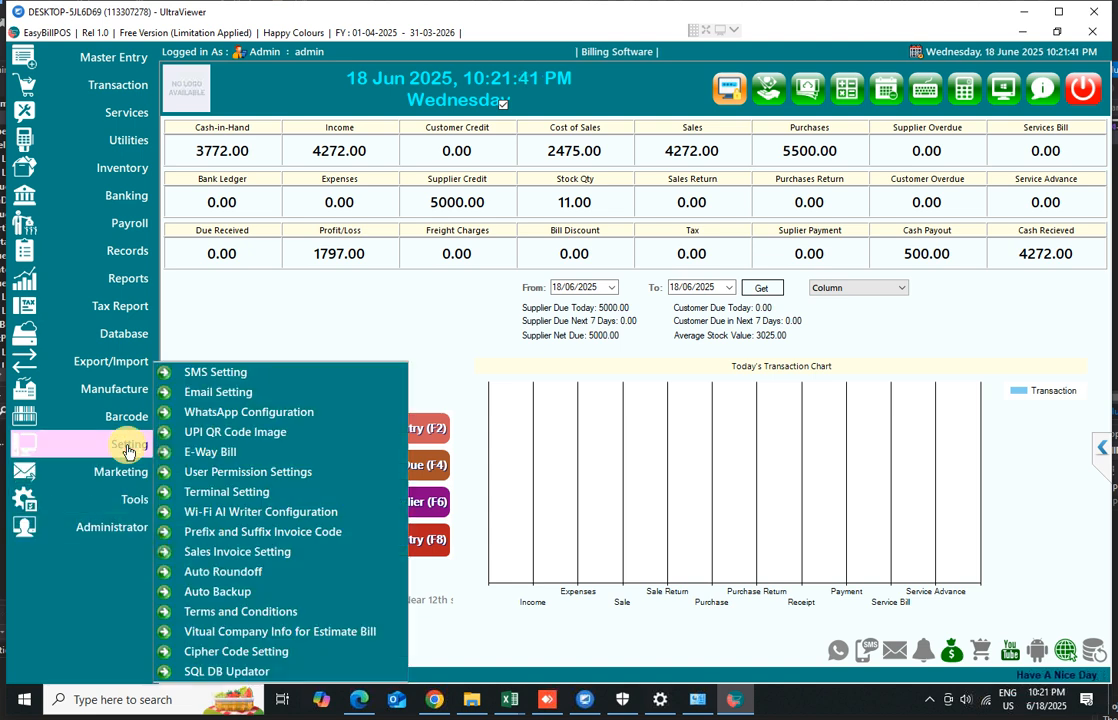
click(245, 474)
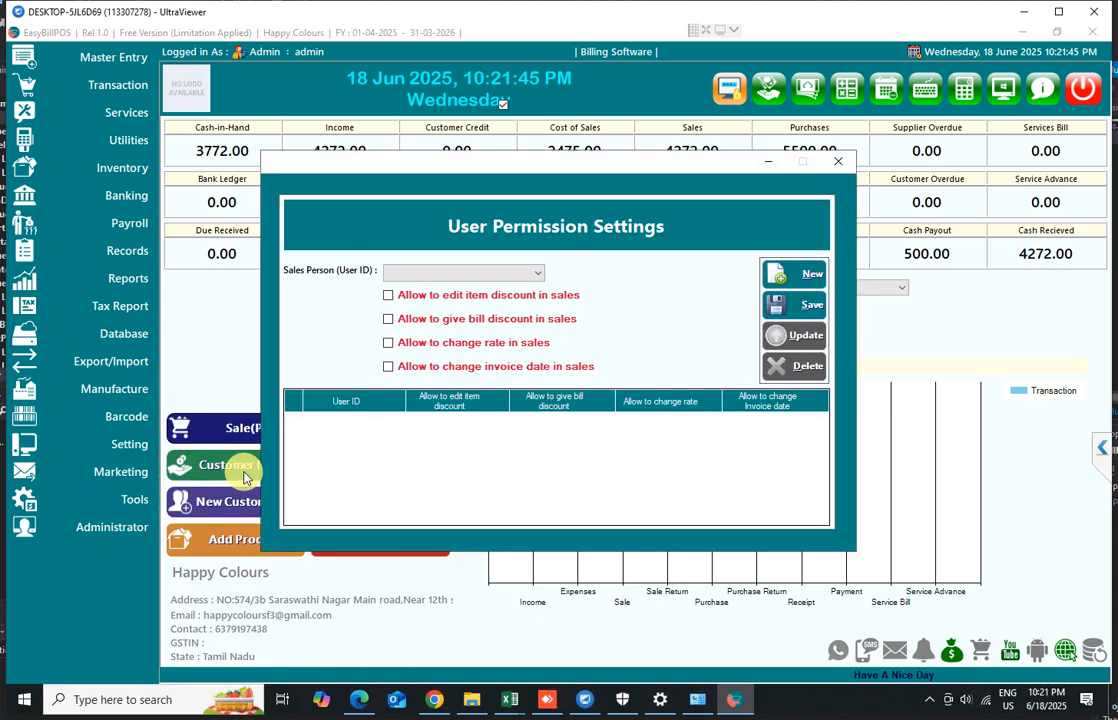
click(838, 166)
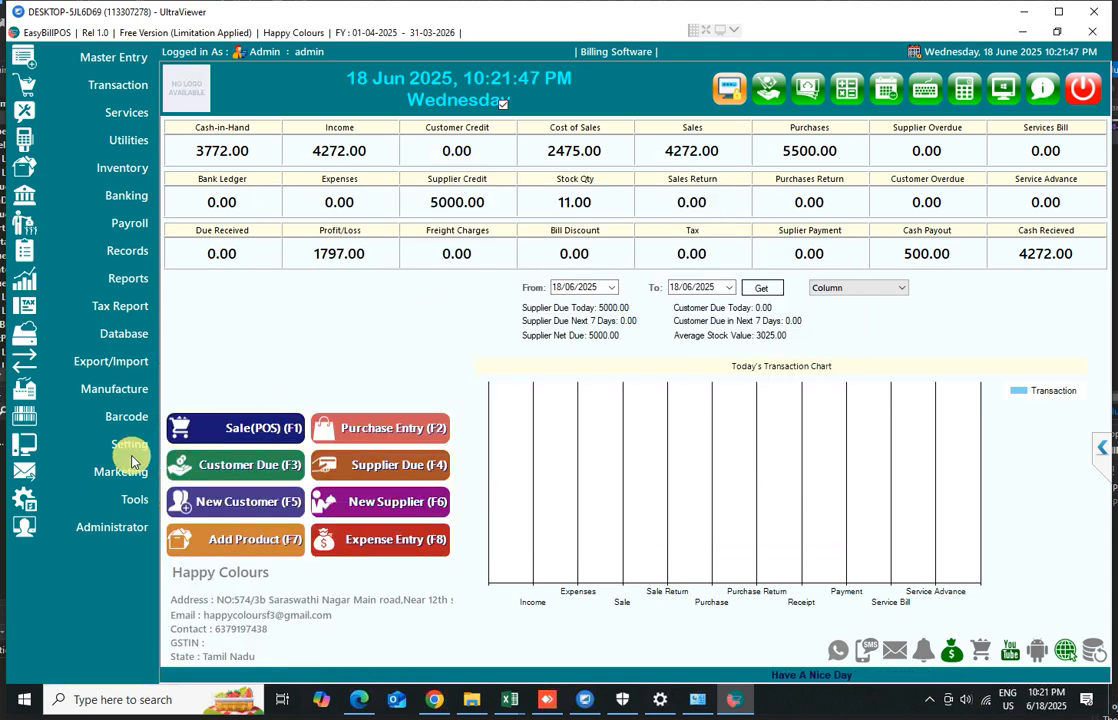
Open Terminal Setting, review the default printer options, and close it
click(122, 446)
click(224, 494)
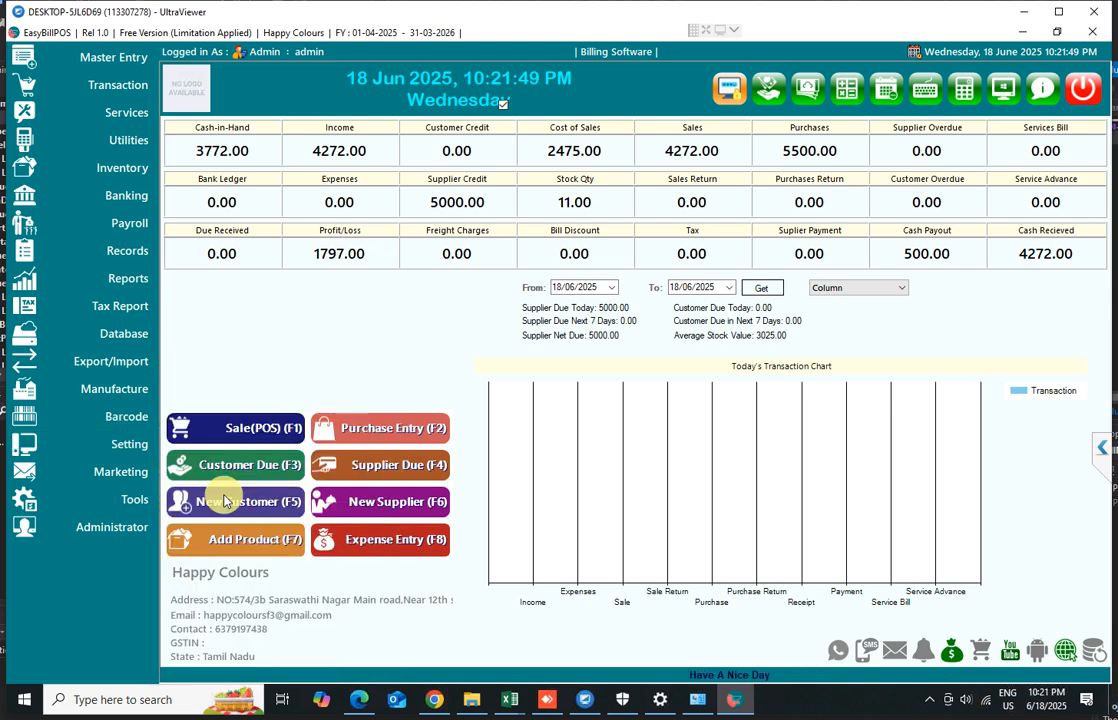
click(647, 257)
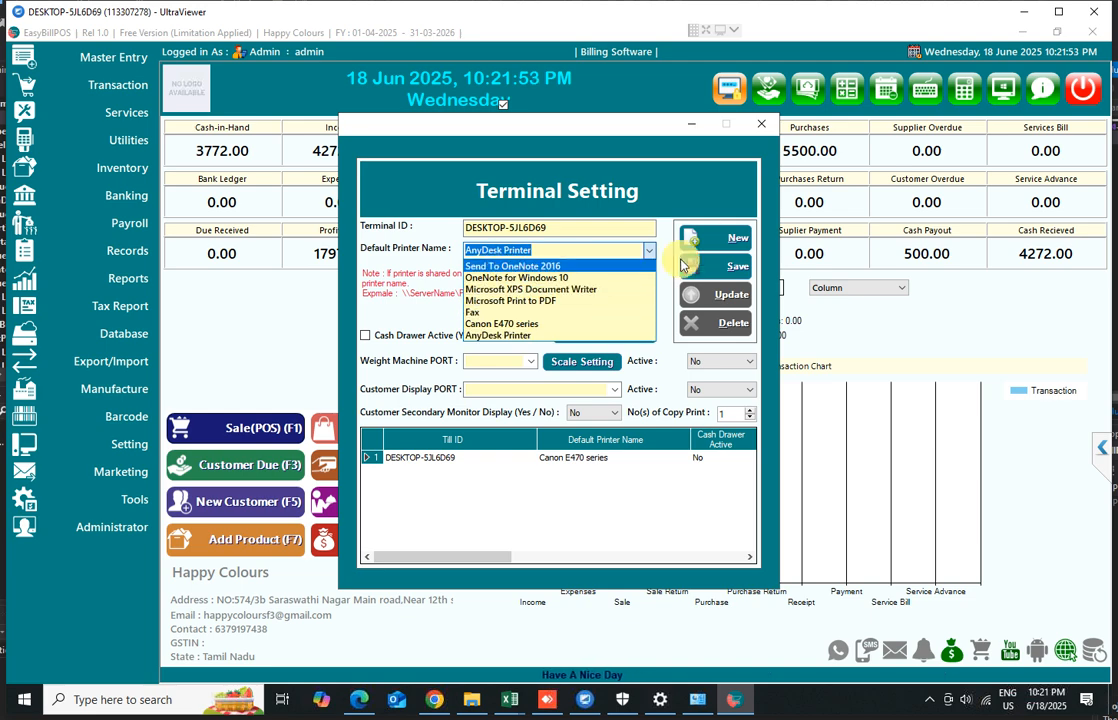
click(760, 124)
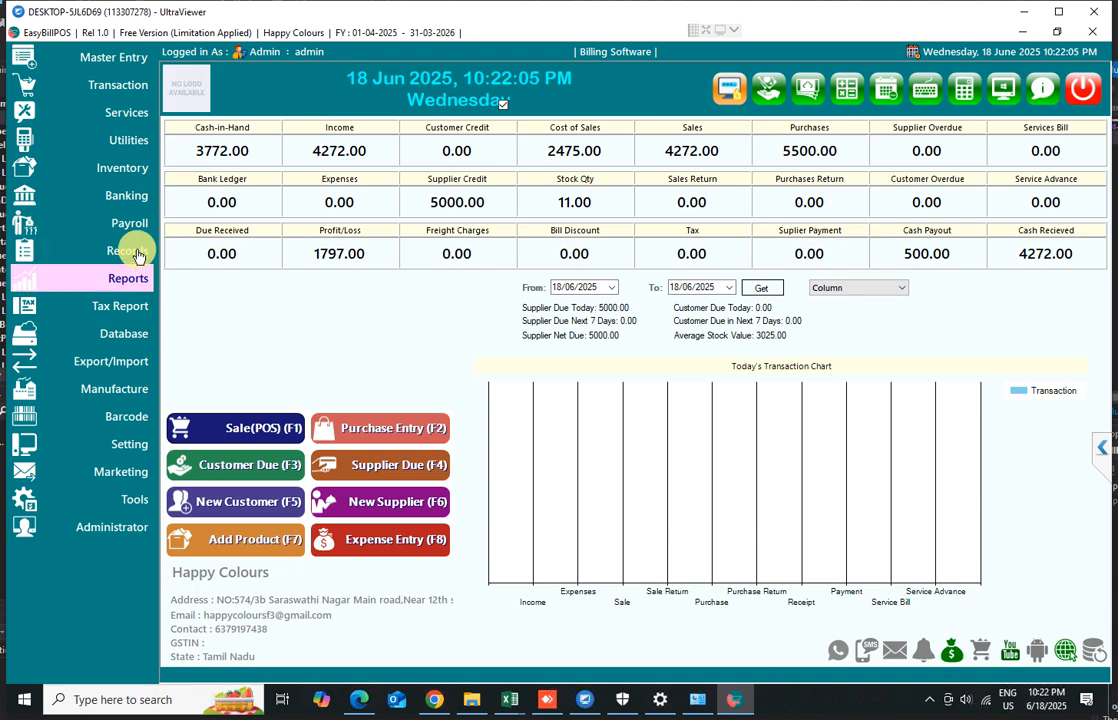
Open the Sales Report and preview Summary Report-3 for 01/04/2025 to 18/06/2025, then close the preview
mouse_move(141, 277)
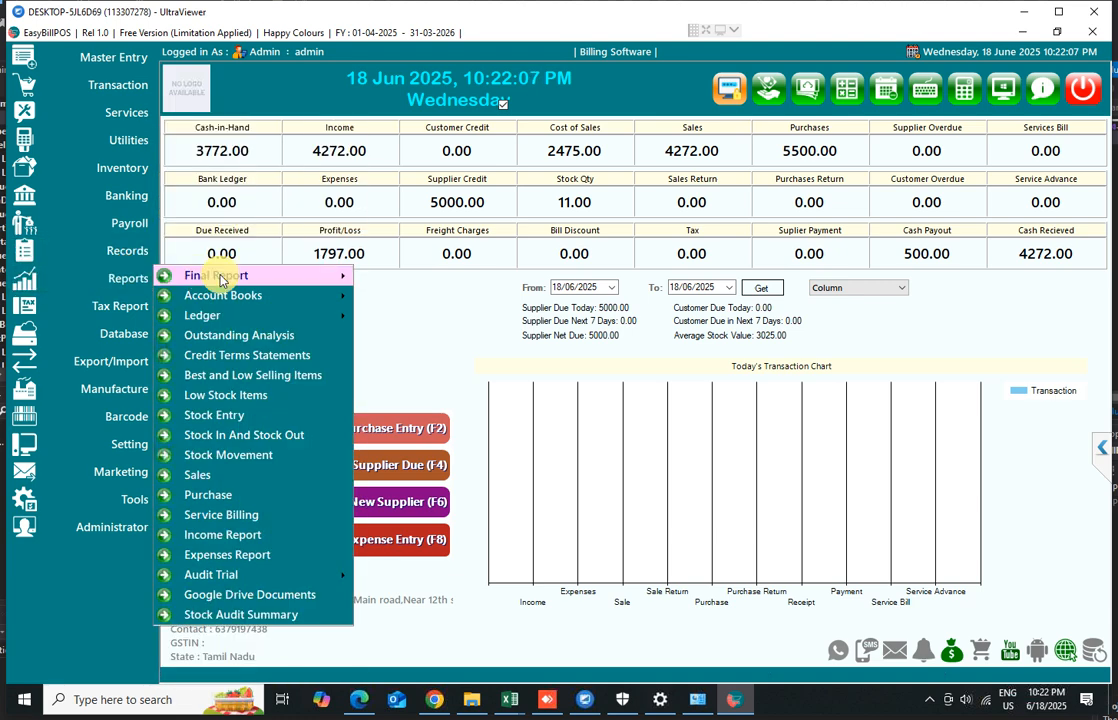
mouse_move(221, 281)
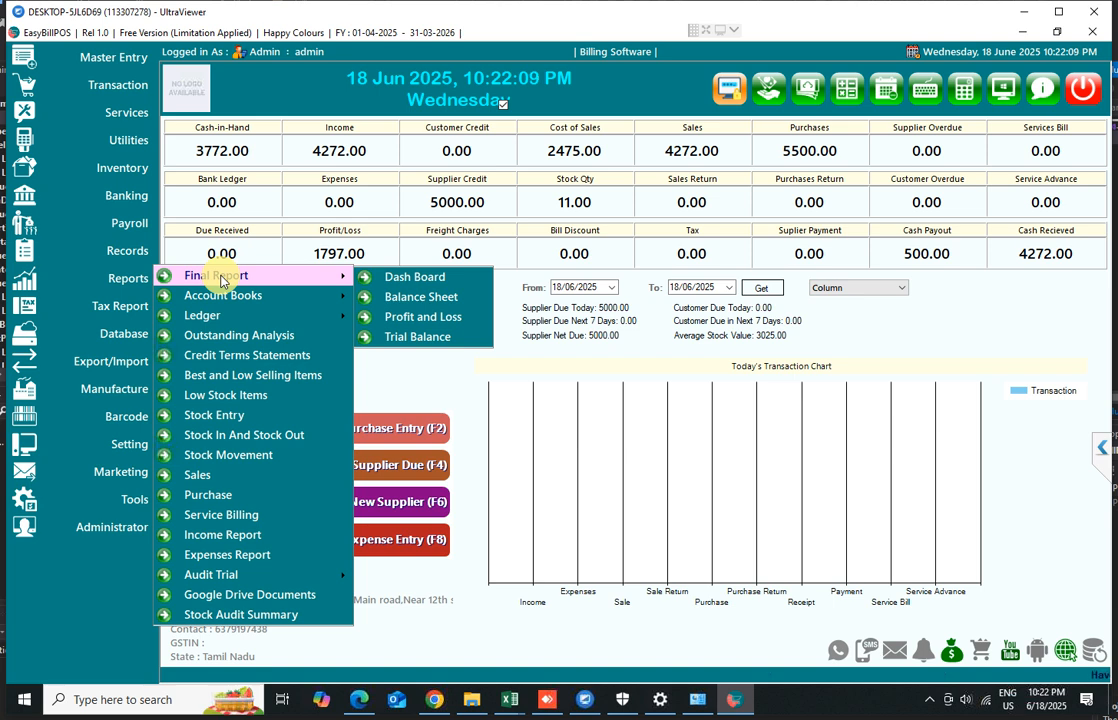
click(228, 475)
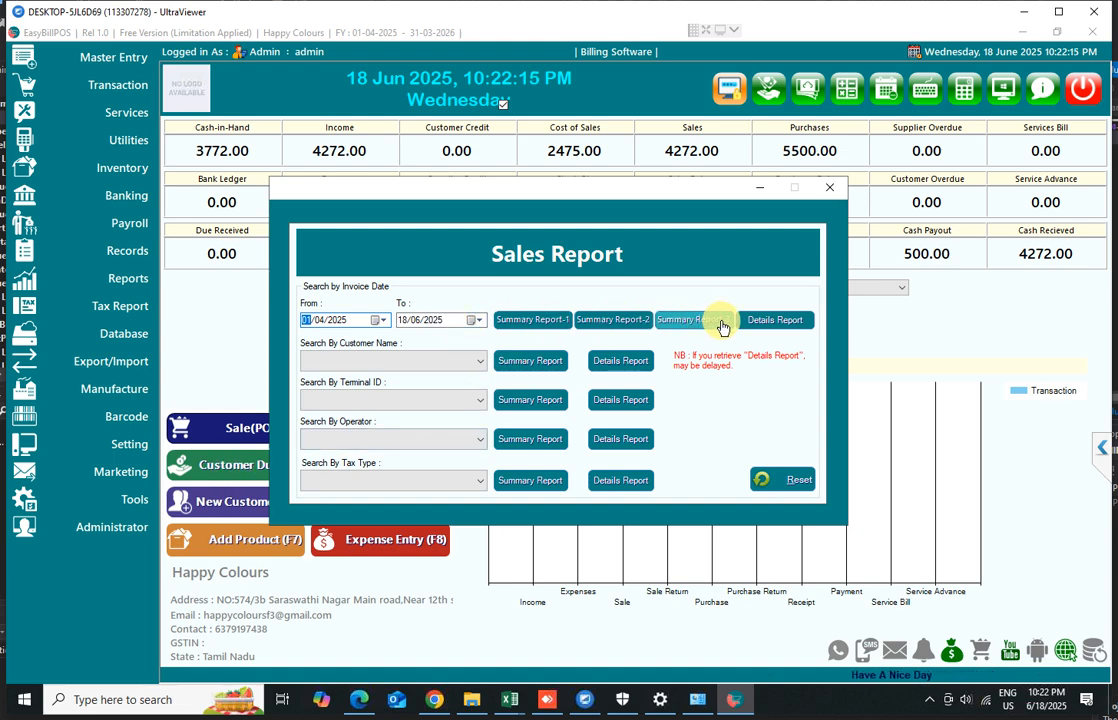
click(688, 322)
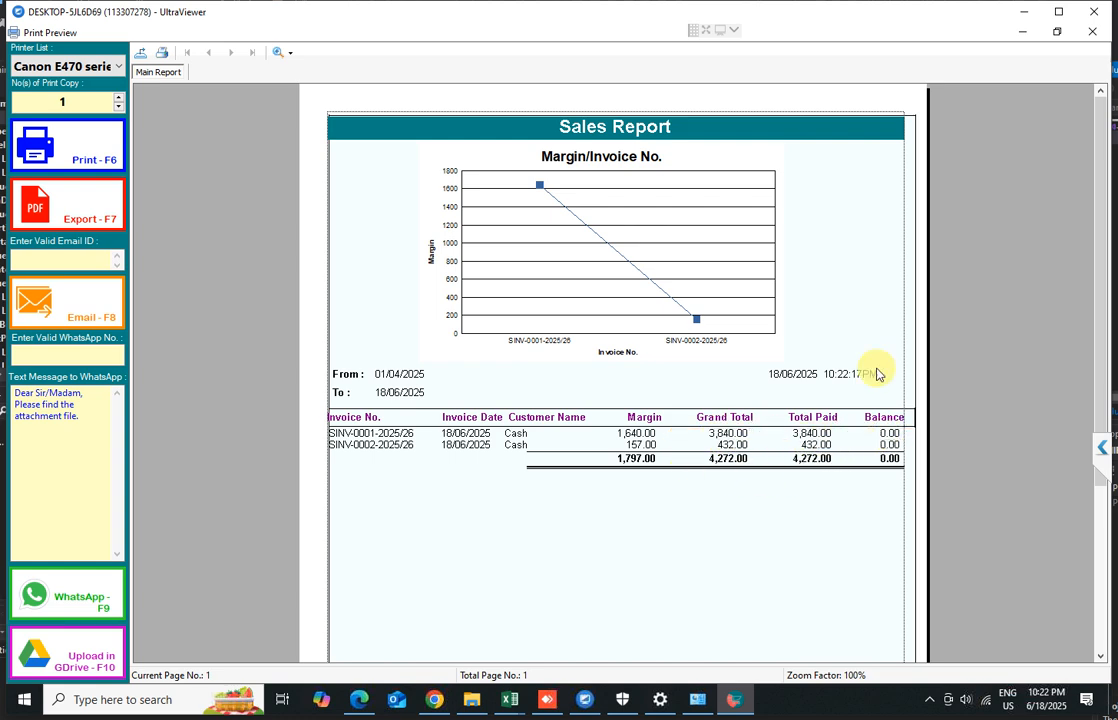
scroll(1043, 195, down, 3)
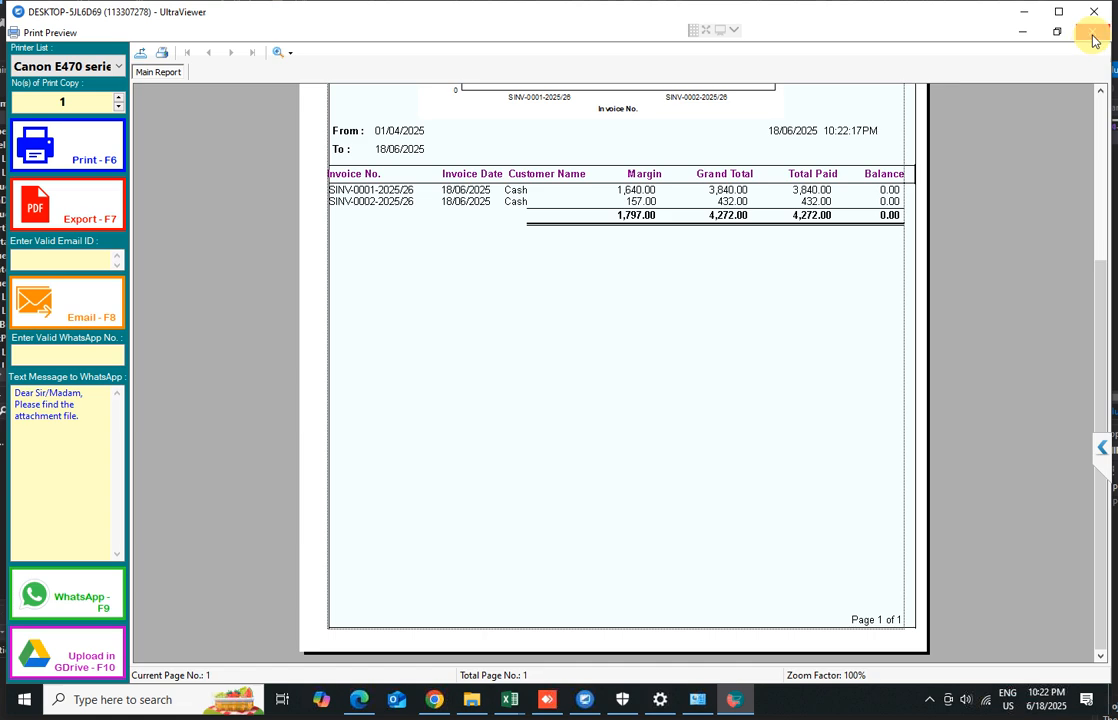
click(1092, 34)
Preview Summary Report-2 of the sales, scroll through it, and close the preview
click(621, 322)
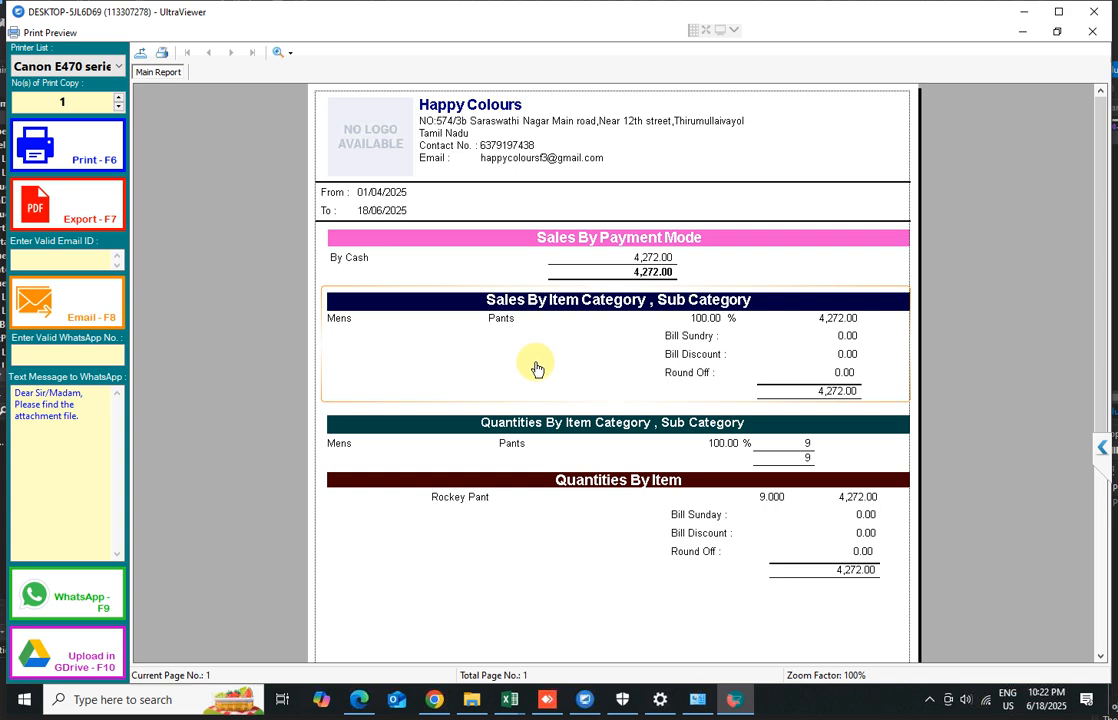
scroll(590, 403, down, 3)
scroll(590, 403, up, 3)
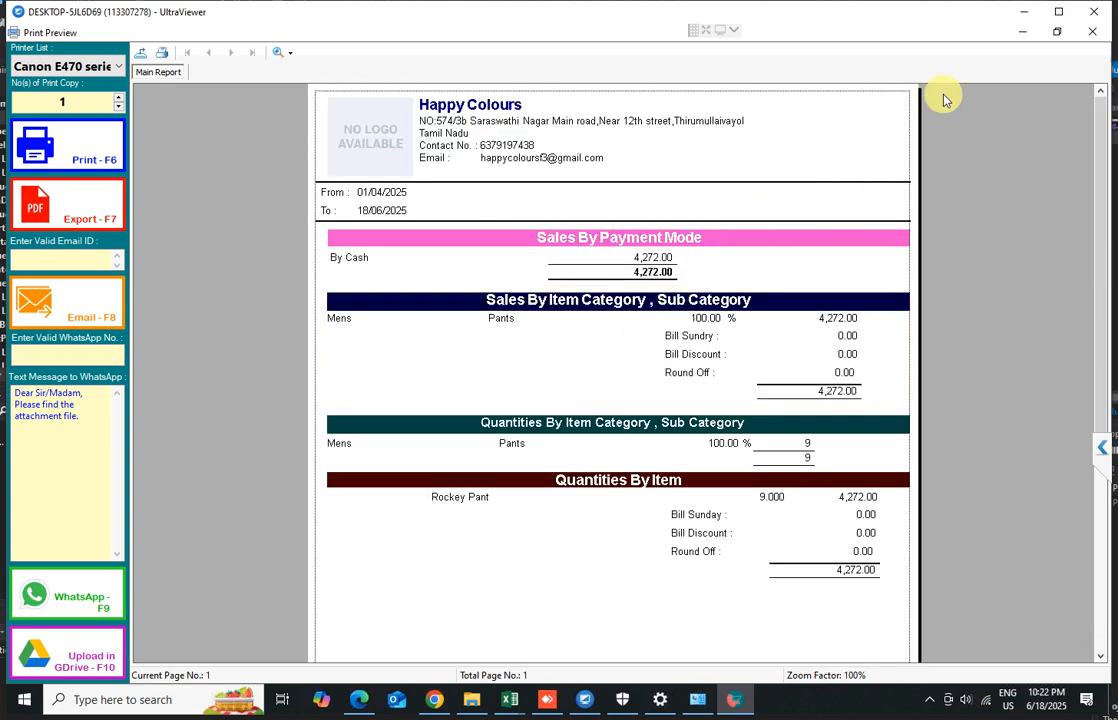
click(1093, 34)
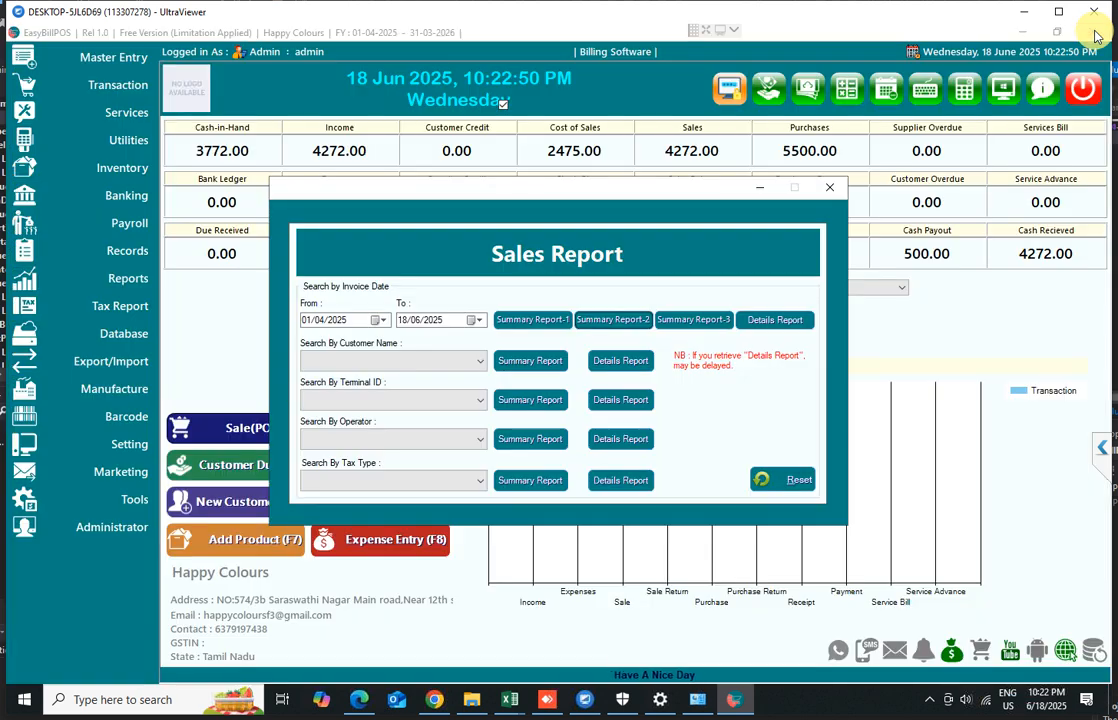
Preview Summary Report-1 of the sales, close the preview, and close the Sales Report
click(521, 320)
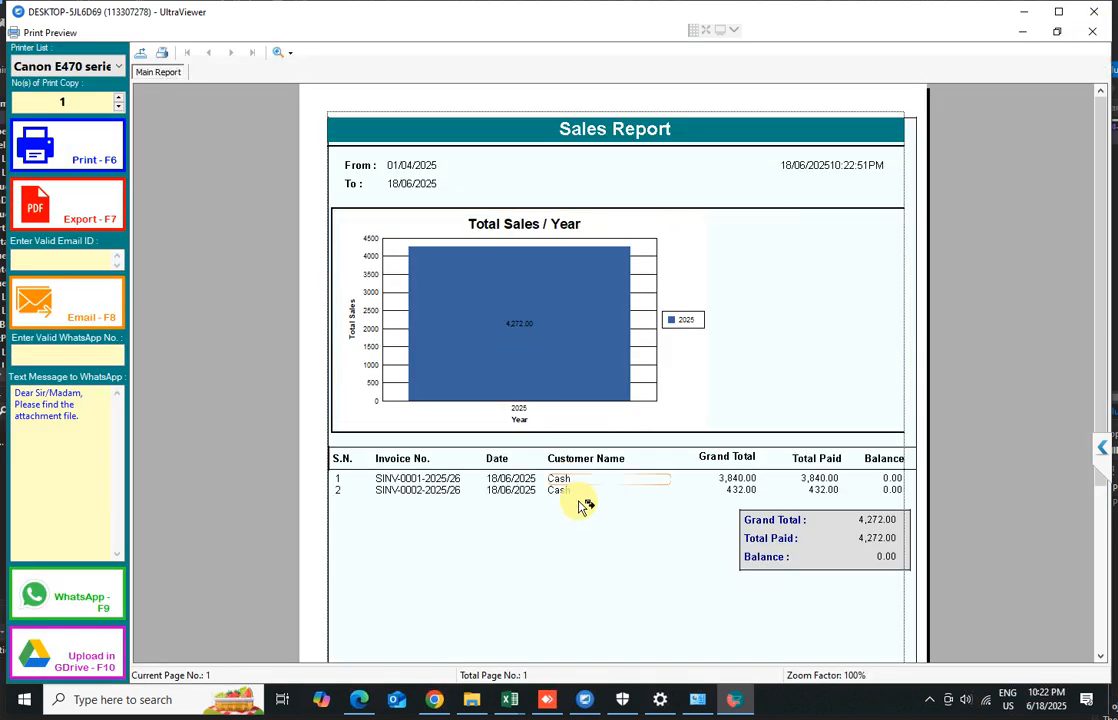
scroll(590, 450, down, 3)
click(1089, 37)
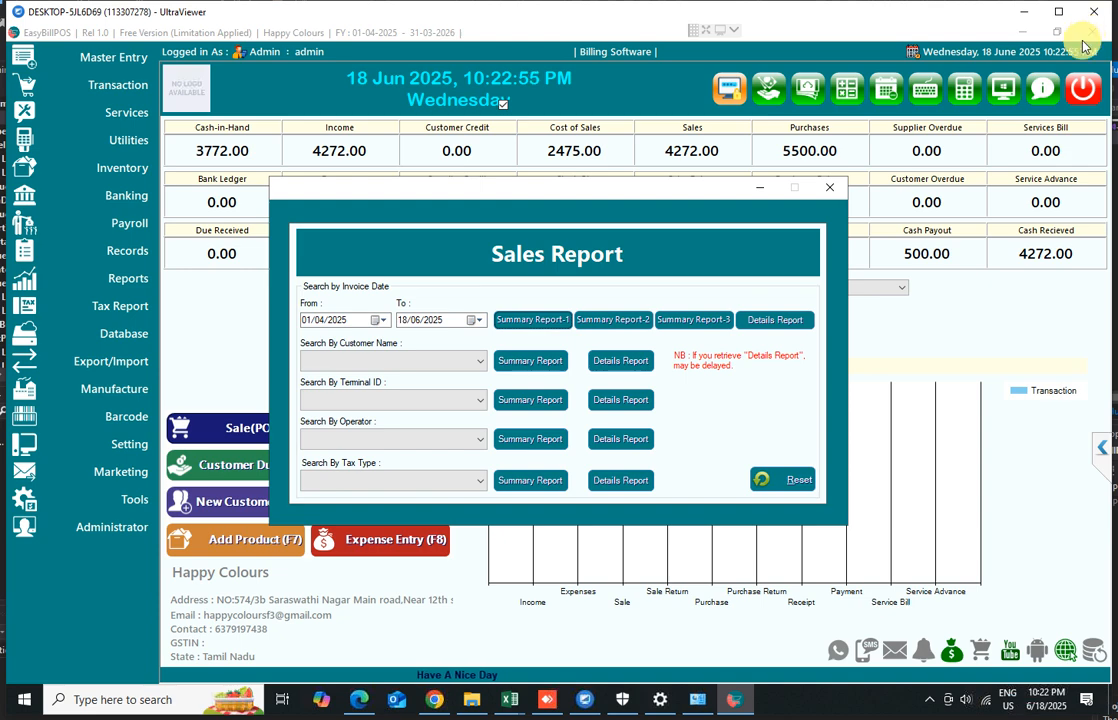
click(828, 190)
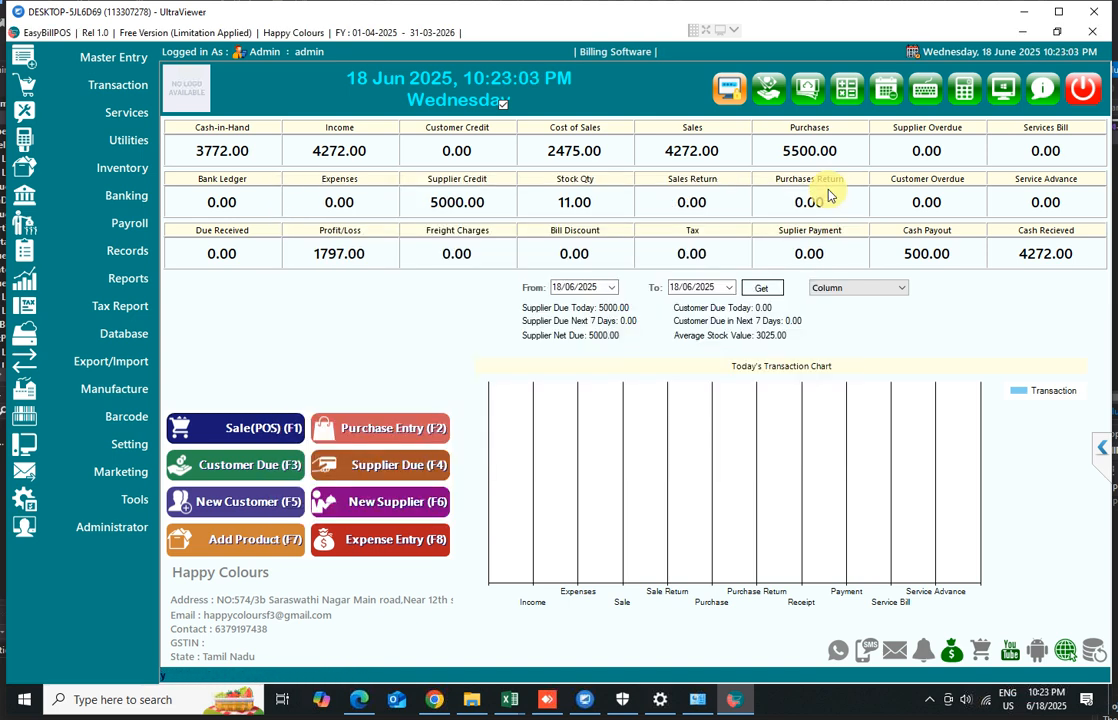
Reopen the Sales Report from the reports list
click(122, 288)
mouse_move(221, 286)
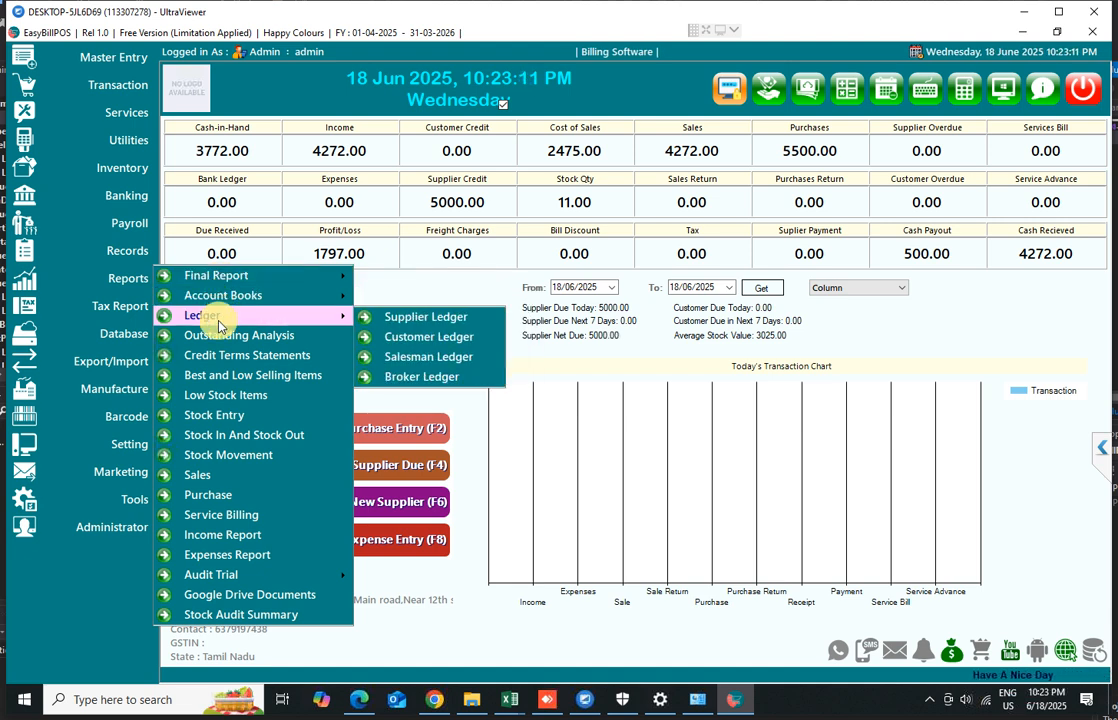
click(217, 483)
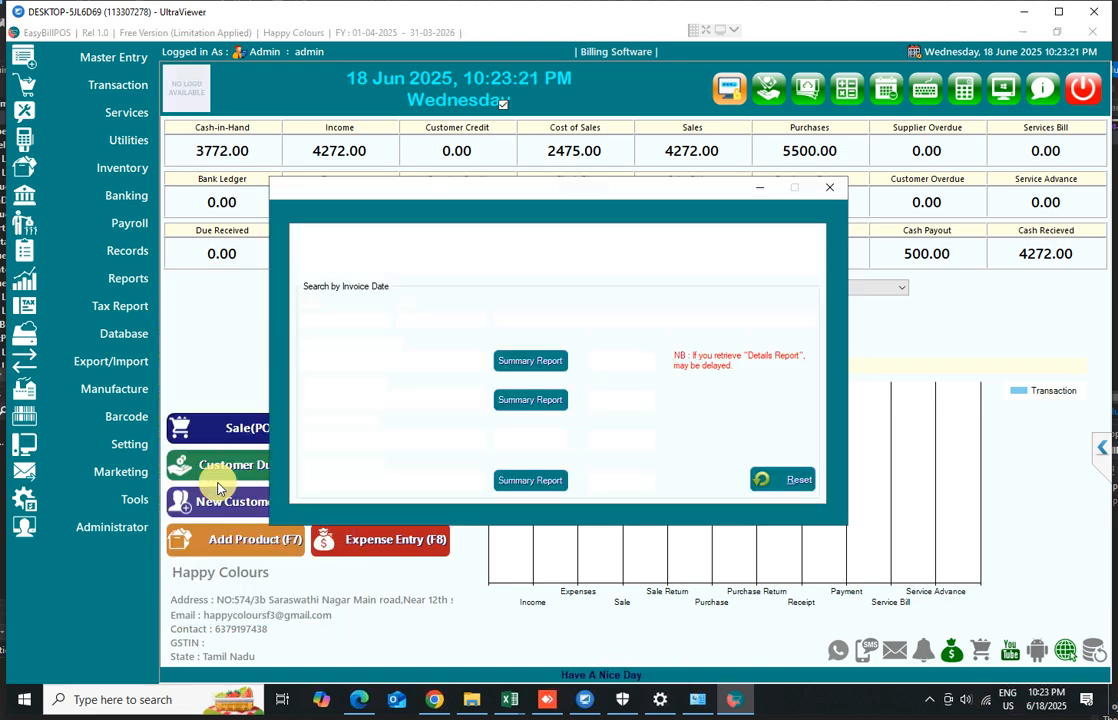
Examine the customer name, terminal ID, operator and tax type filter lists in the Sales Report
click(383, 367)
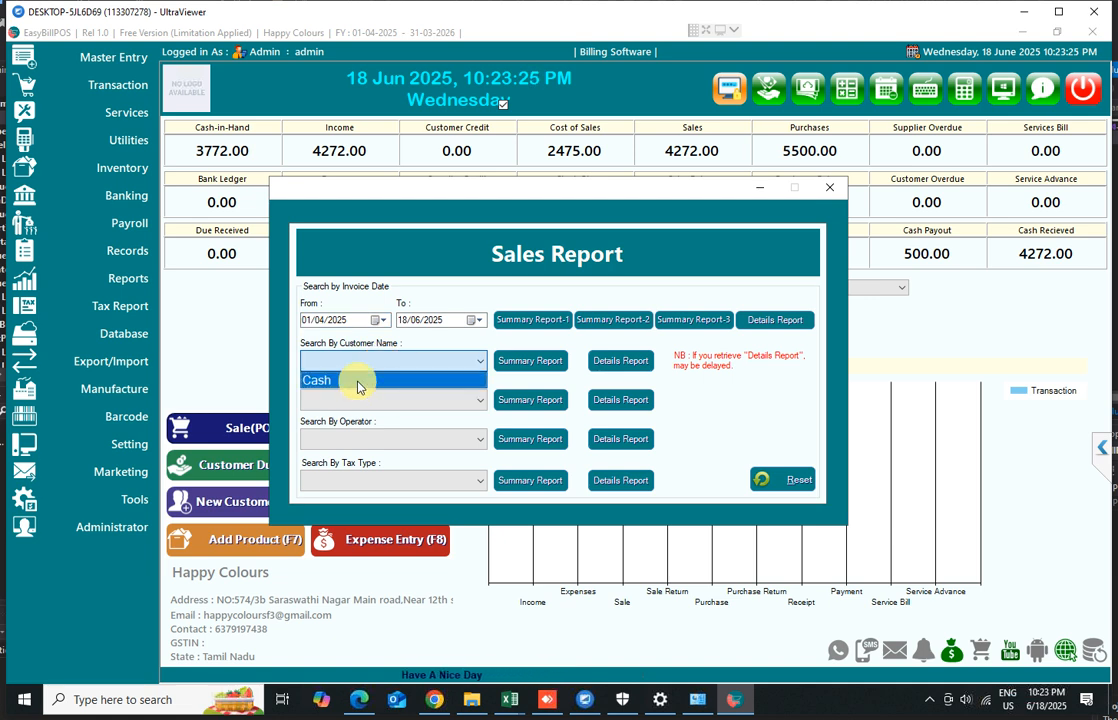
click(405, 363)
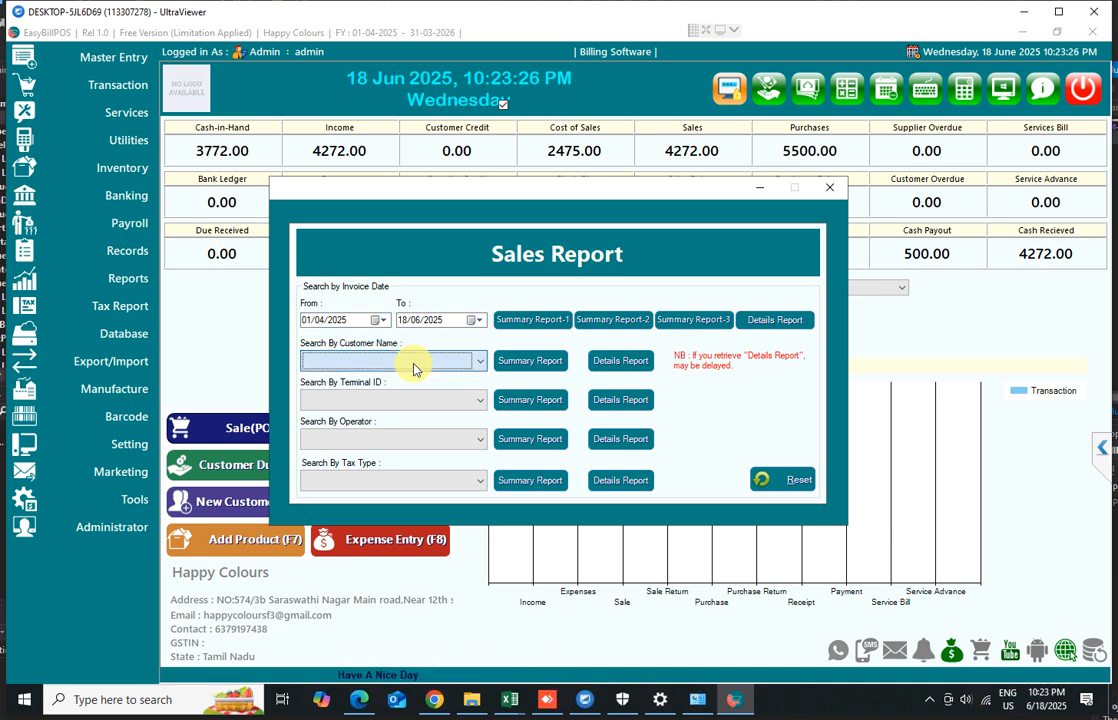
click(368, 444)
click(368, 446)
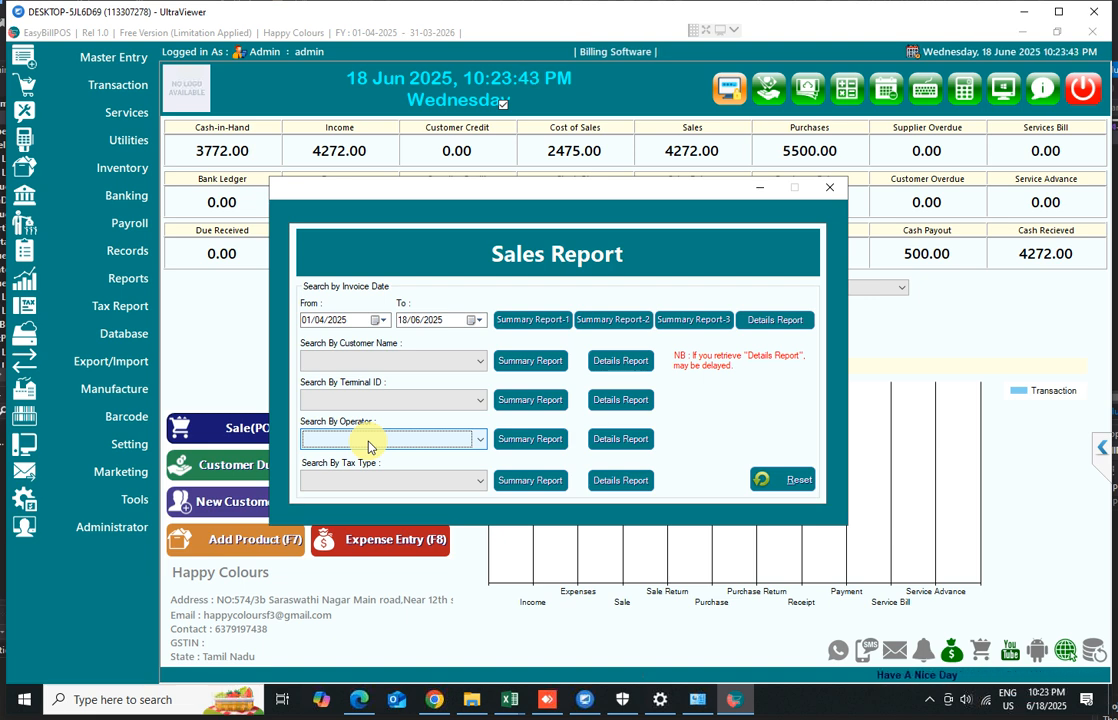
click(379, 481)
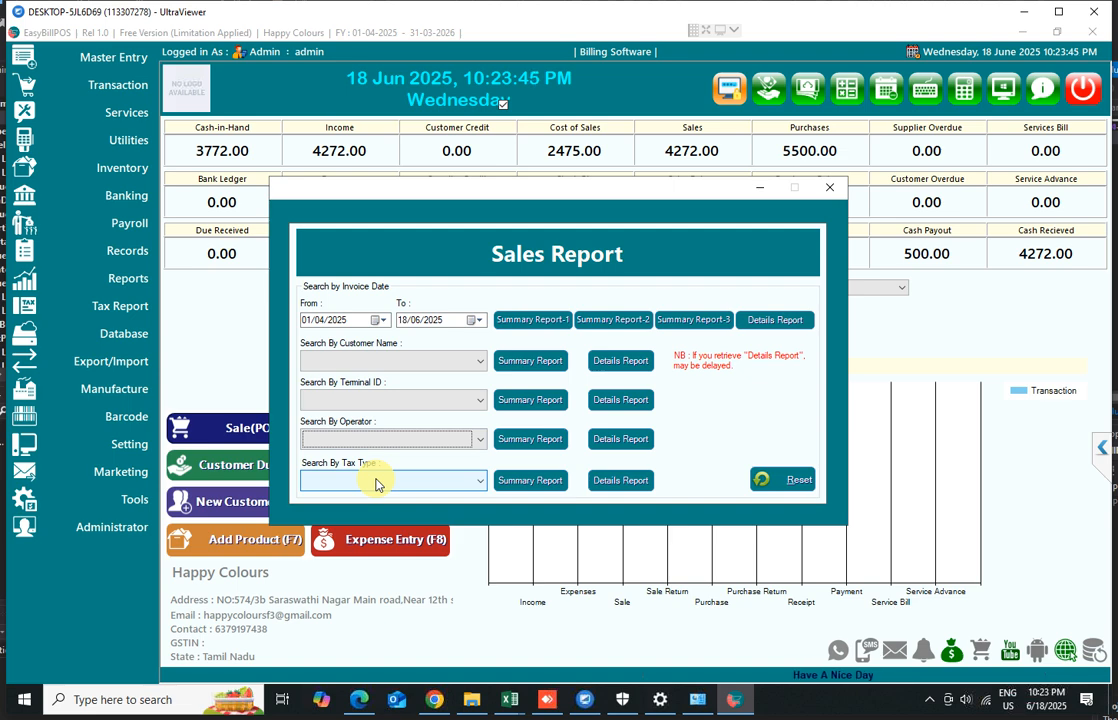
click(358, 481)
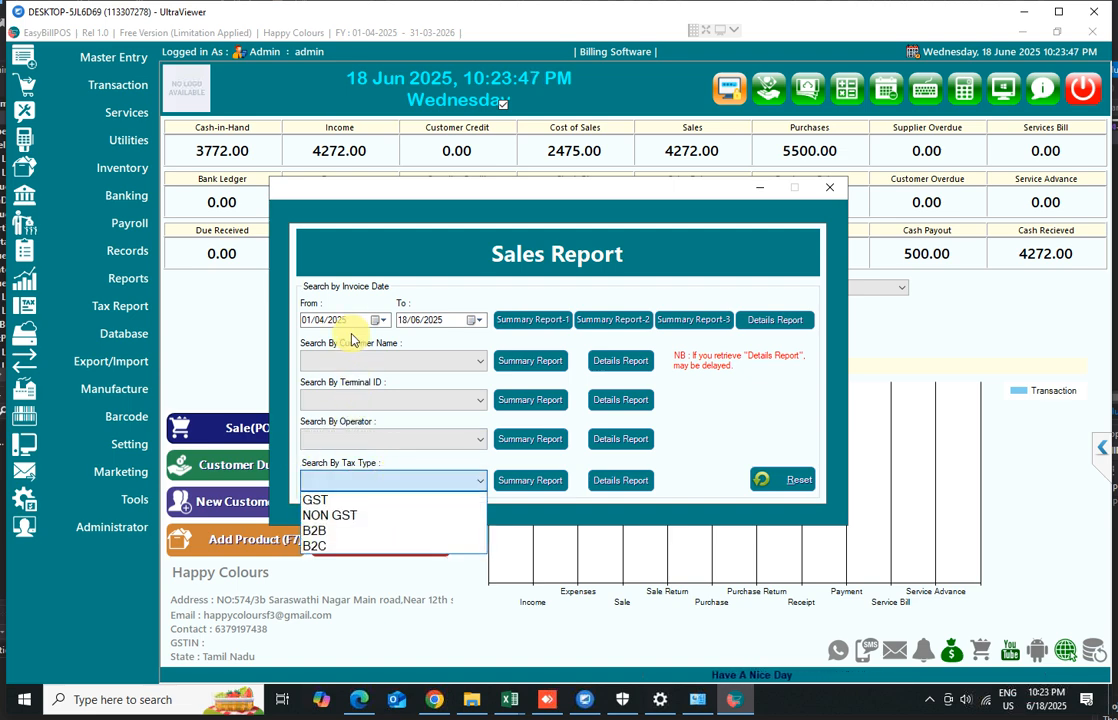
click(374, 361)
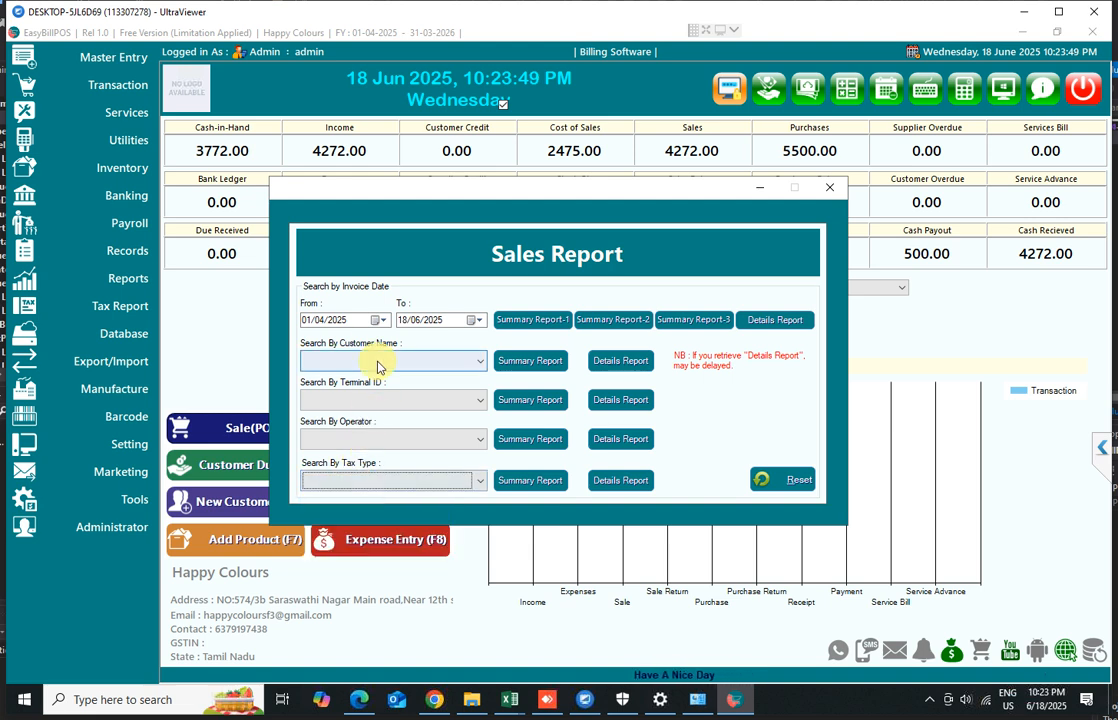
Preview Summary Report-1 again, scroll through it, then close the preview and the Sales Report
click(518, 322)
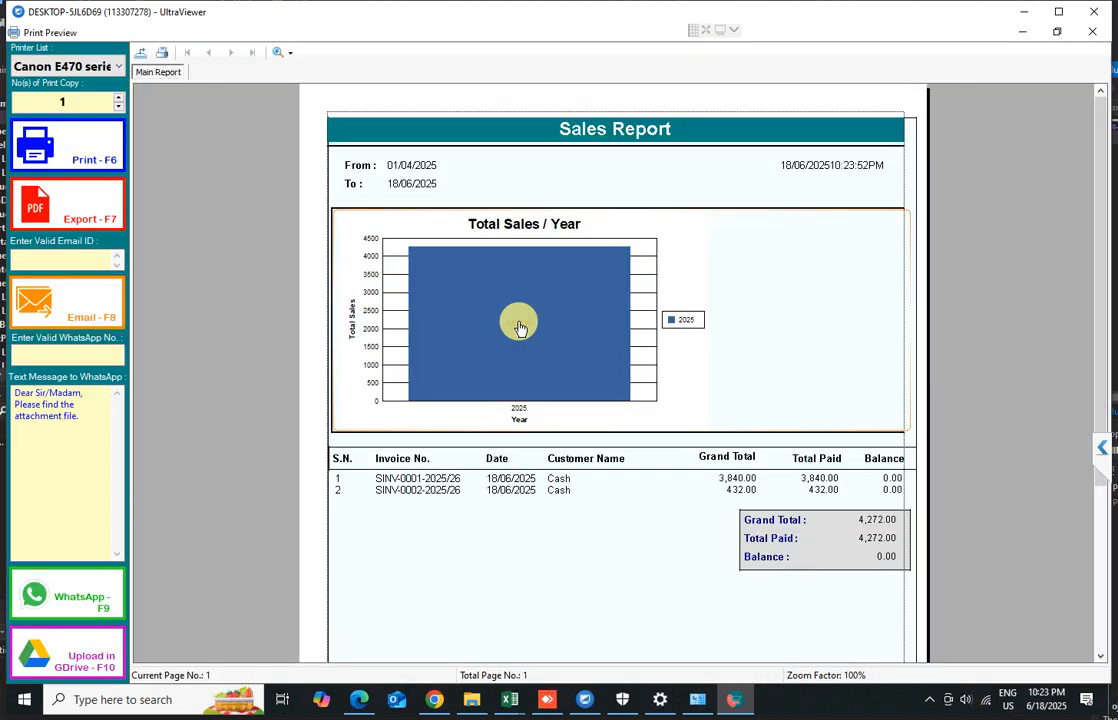
scroll(609, 517, down, 3)
scroll(966, 136, up, 3)
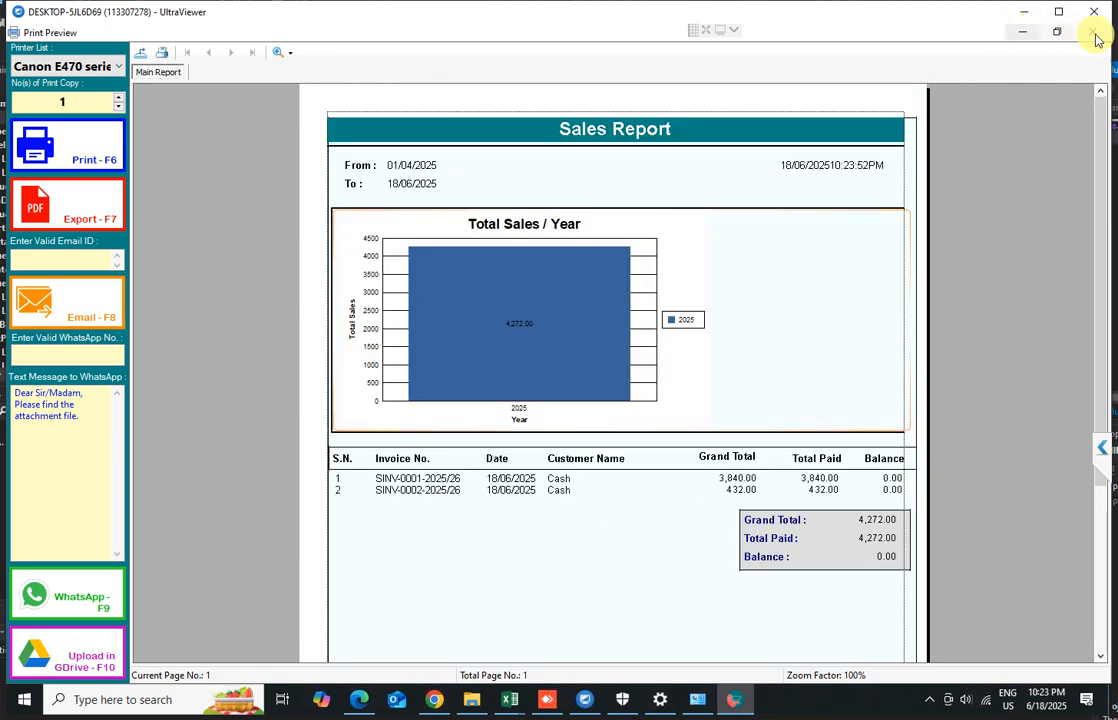
click(1093, 33)
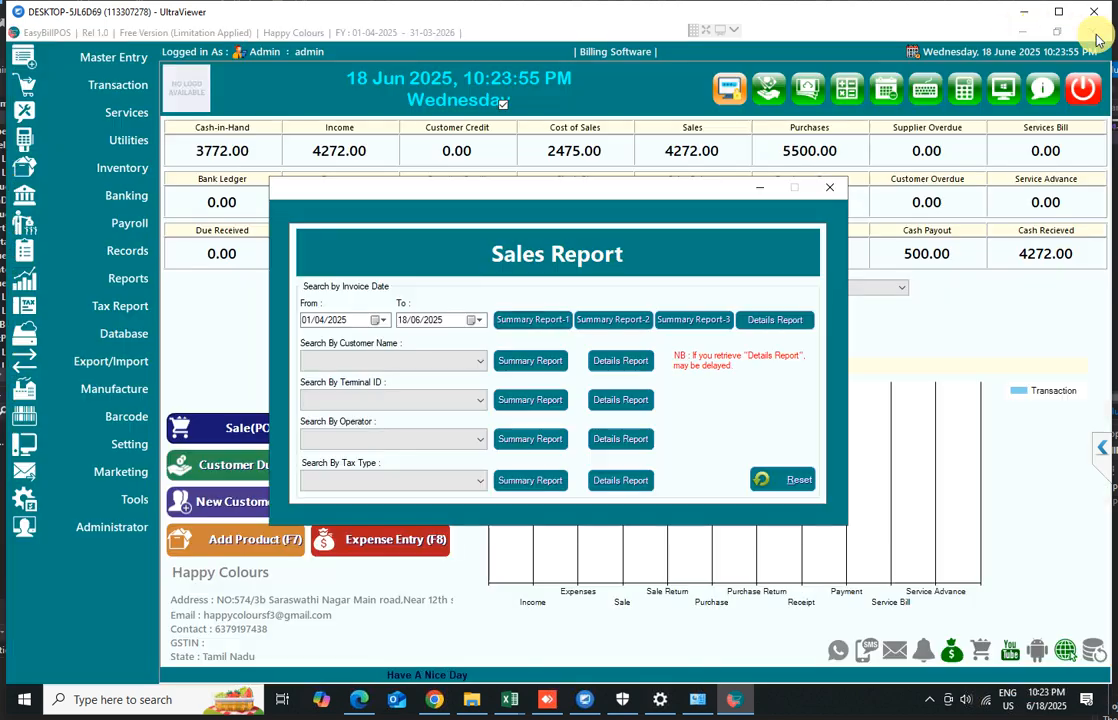
click(828, 189)
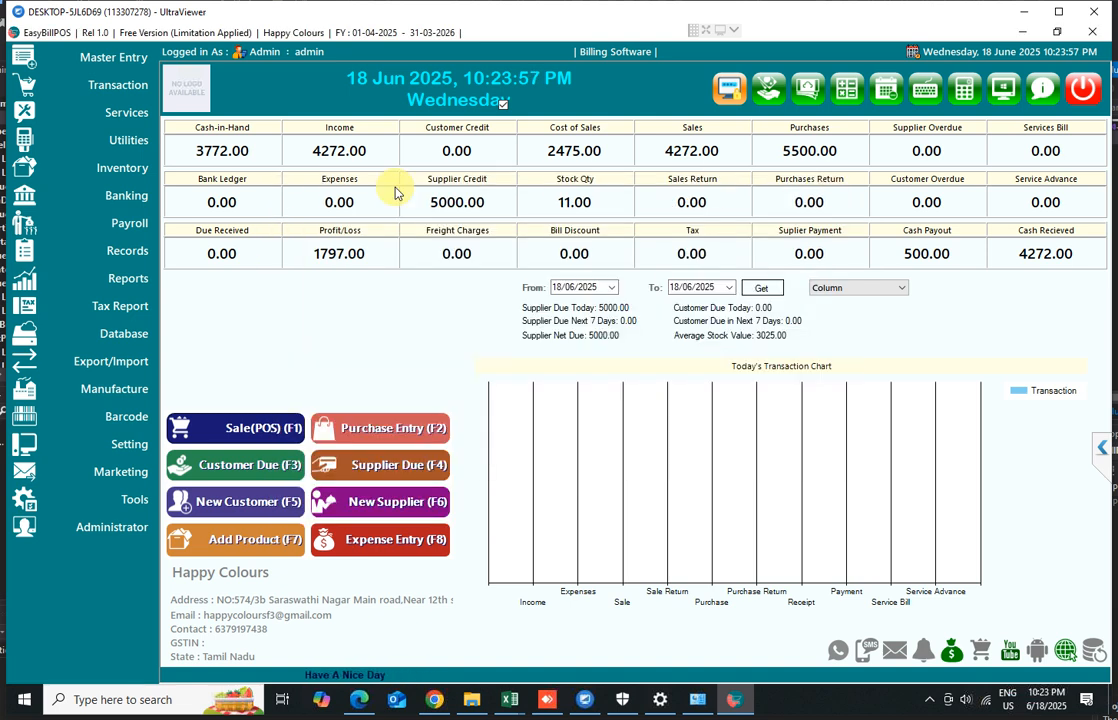
Open Stock in Hand from Records, show all stock, close the window, and minimize the remote session window
click(110, 260)
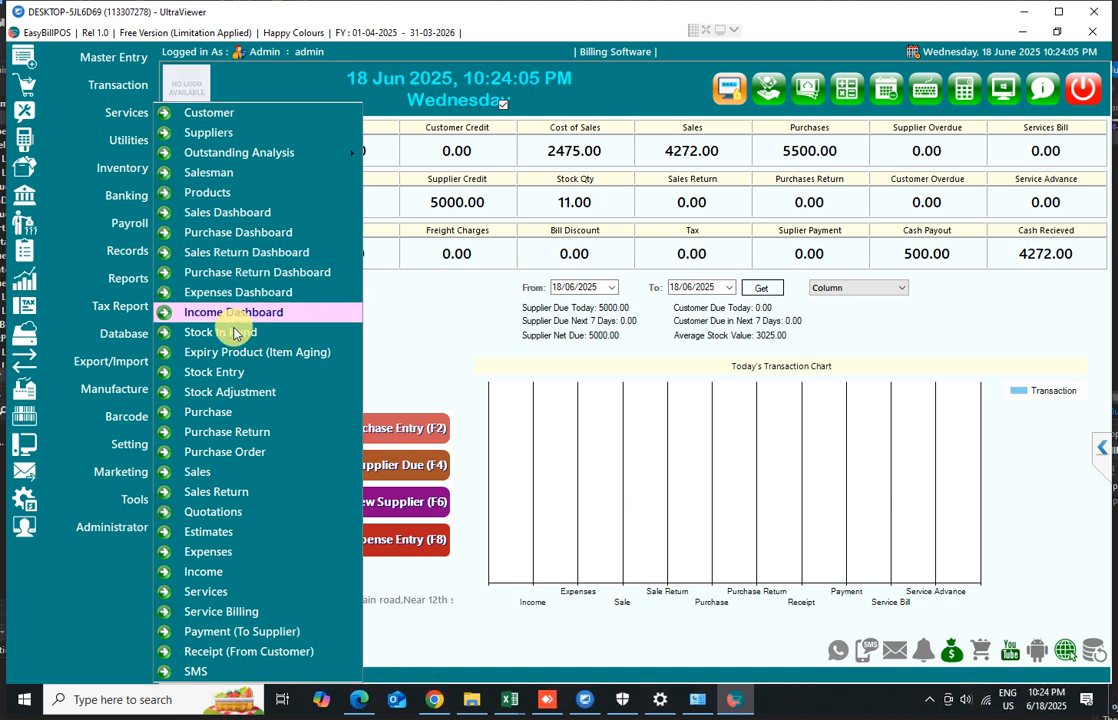
click(237, 339)
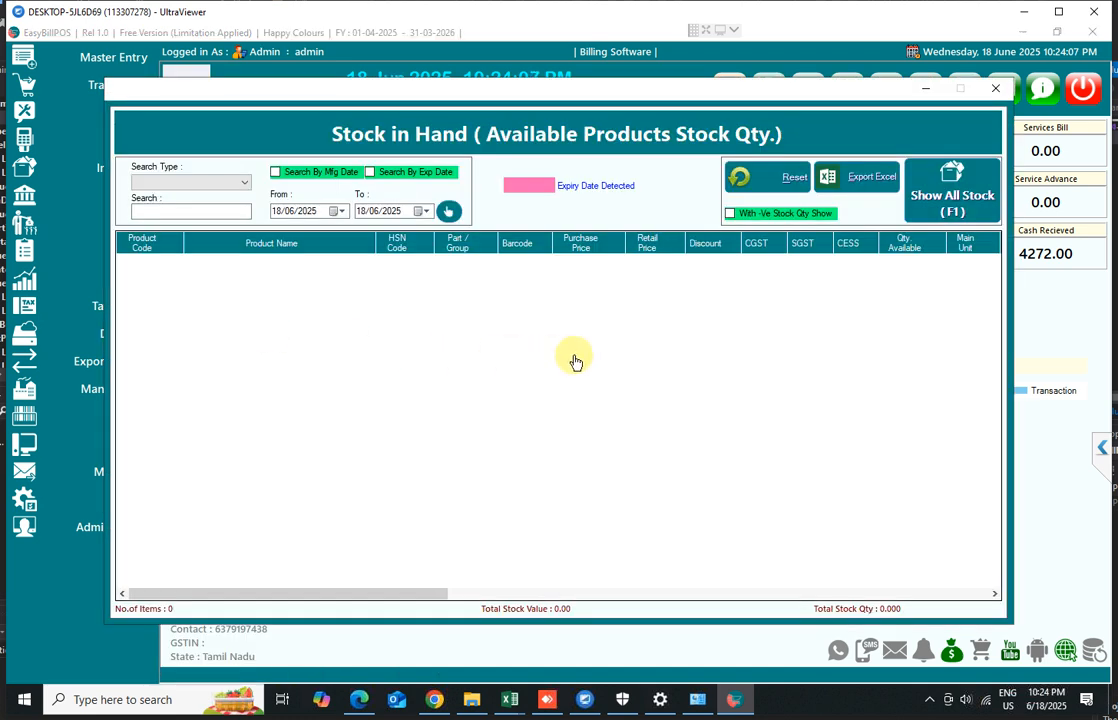
click(940, 192)
click(608, 419)
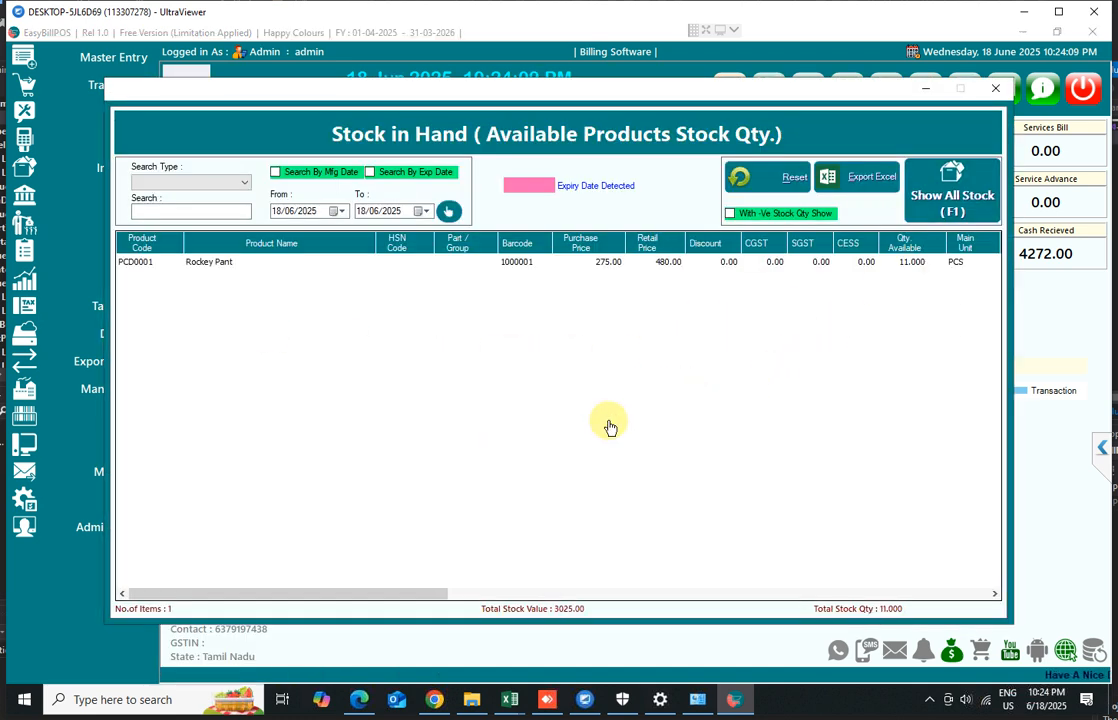
click(910, 266)
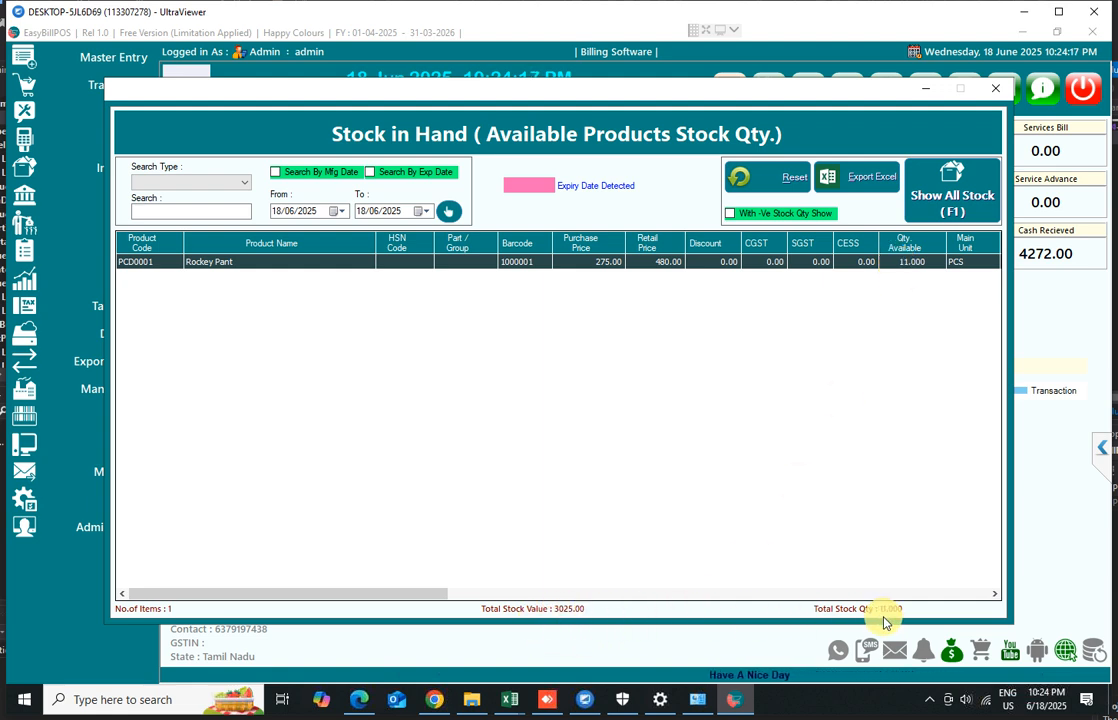
click(994, 90)
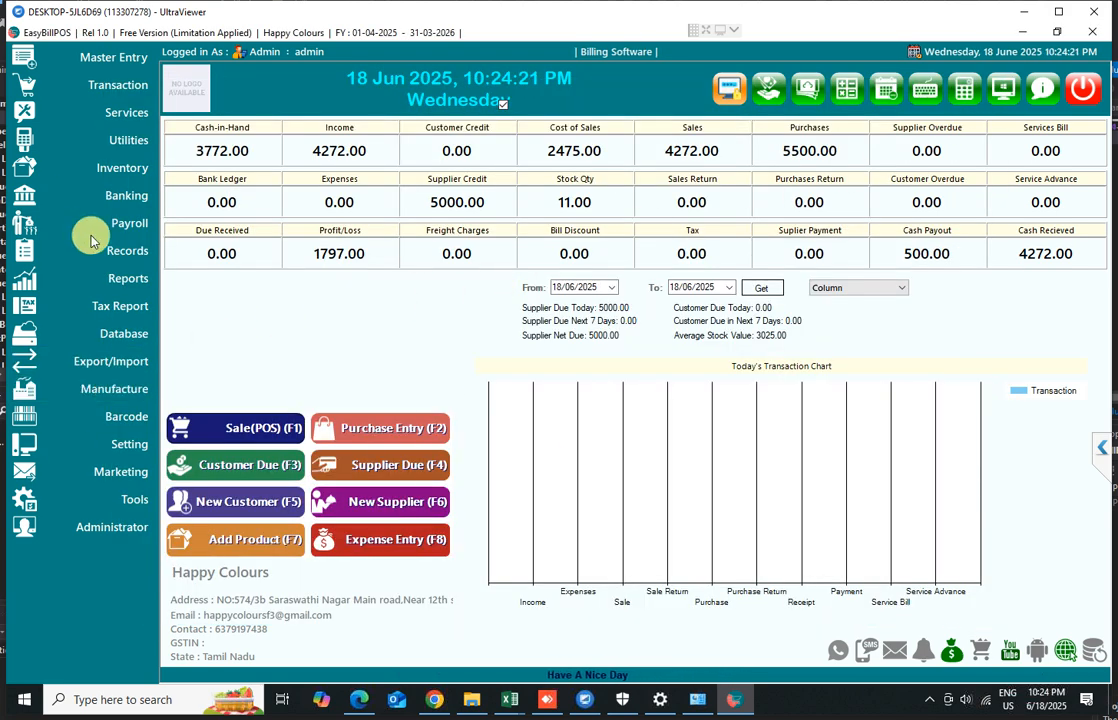
key(super+Down)
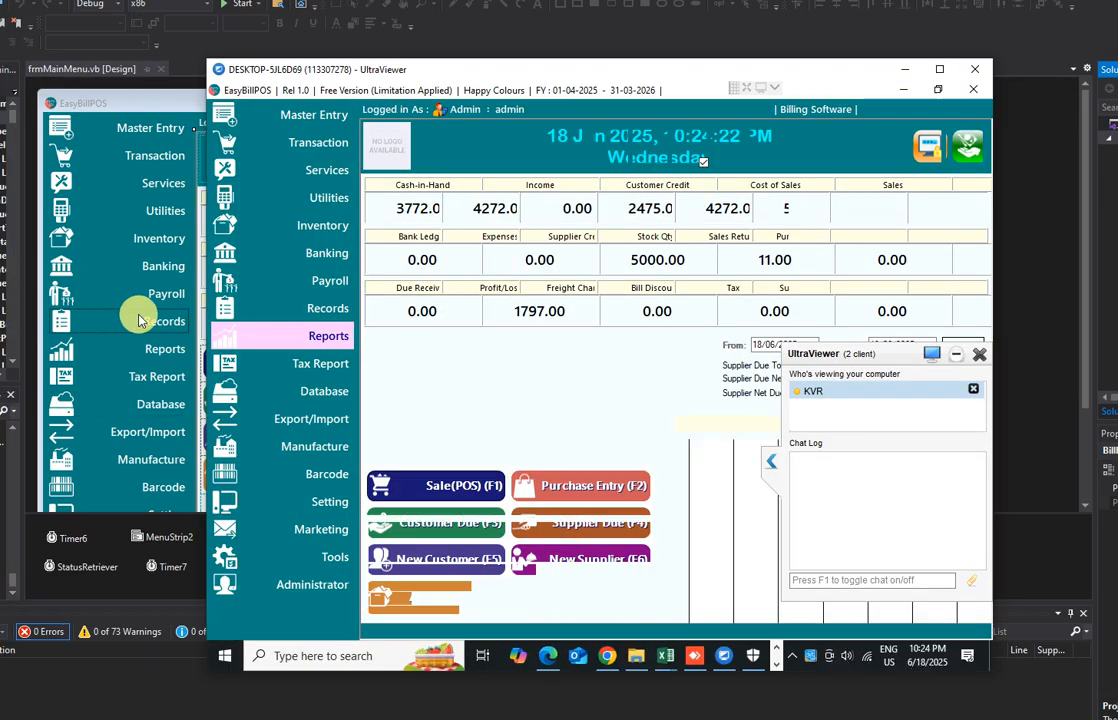